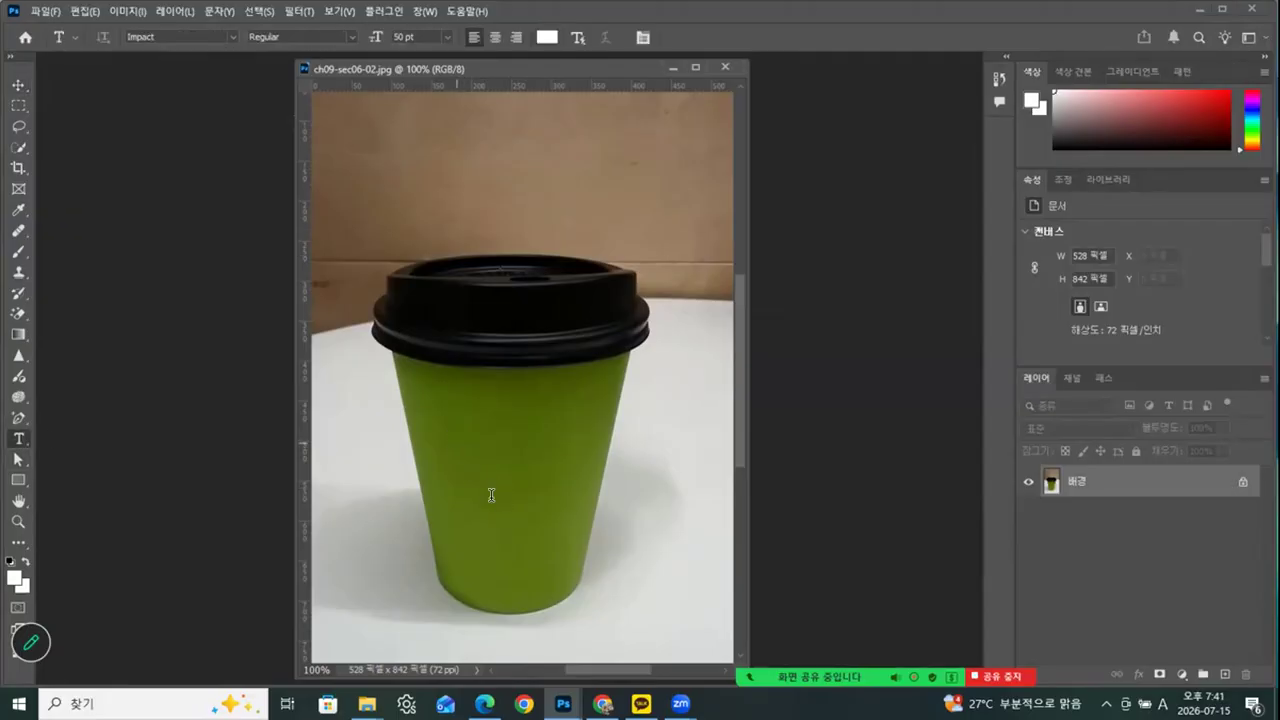
Add the white Impact 50 pt text "Coffee" on the green cup and move it down to the middle of the cup
{"action": "left_click", "coordinate": [459, 442]}
{"action": "type", "text": "C"}
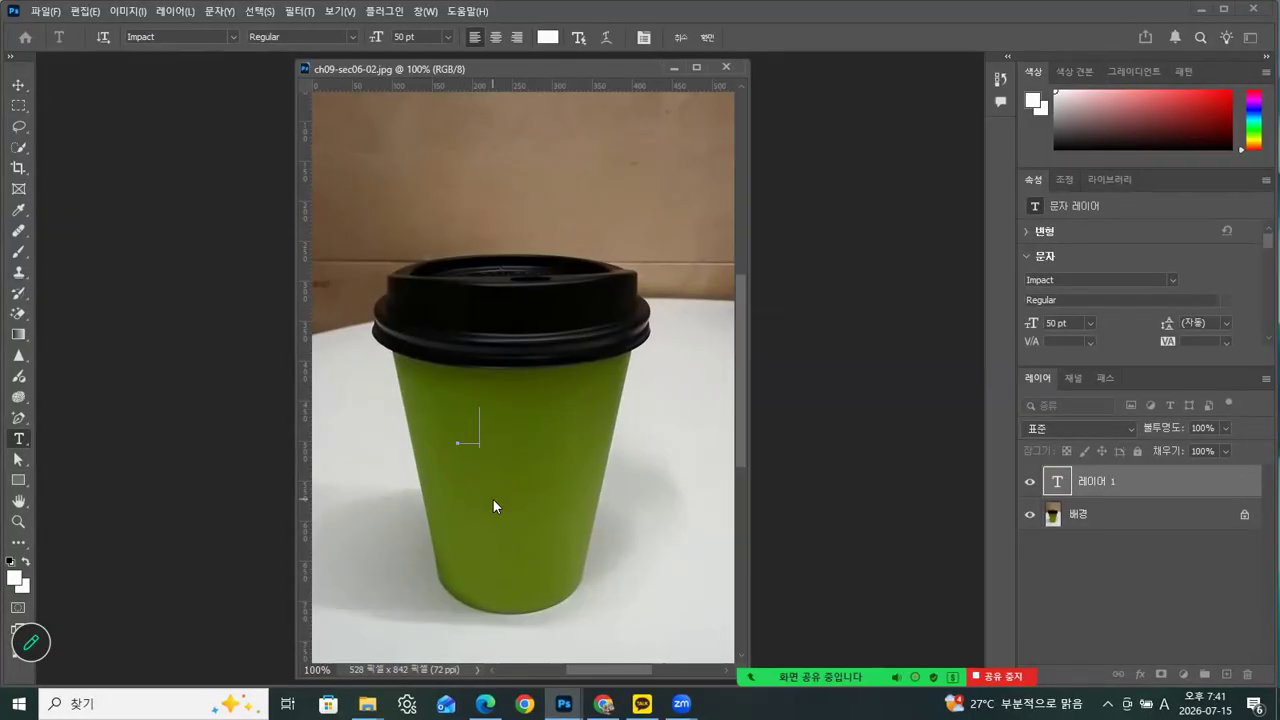
{"action": "type", "text": "o"}
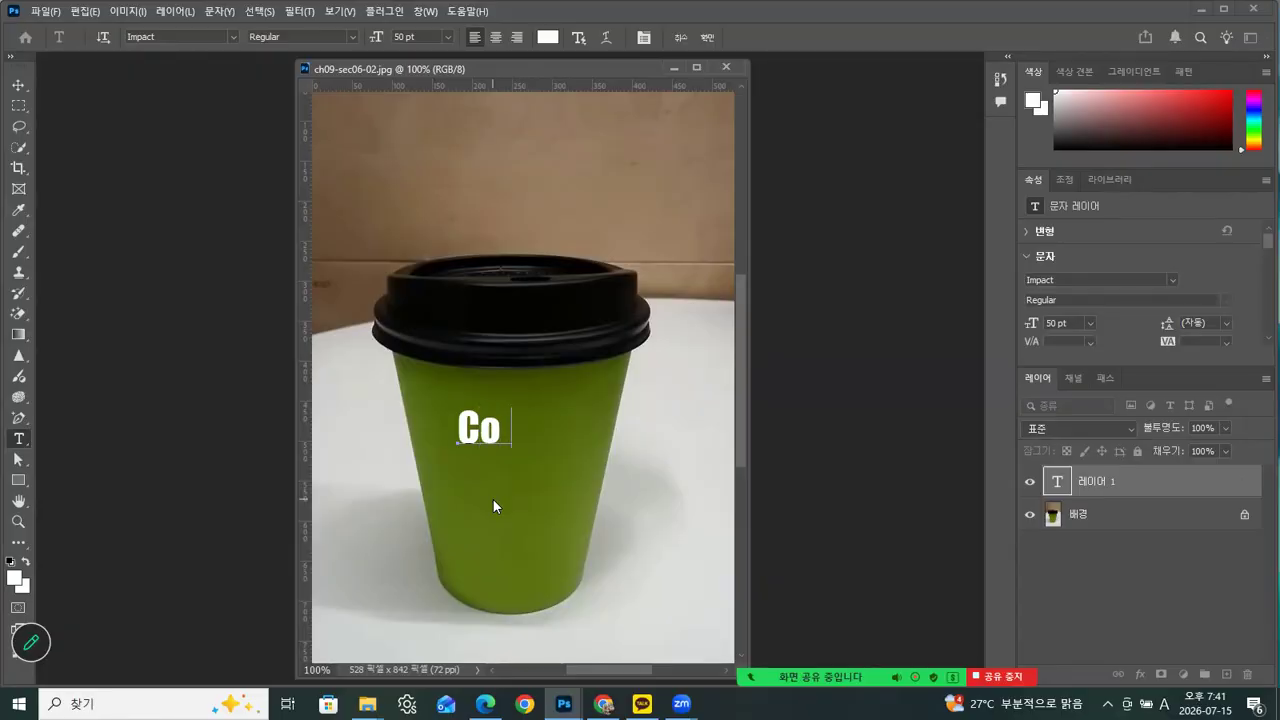
{"action": "type", "text": "ffee"}
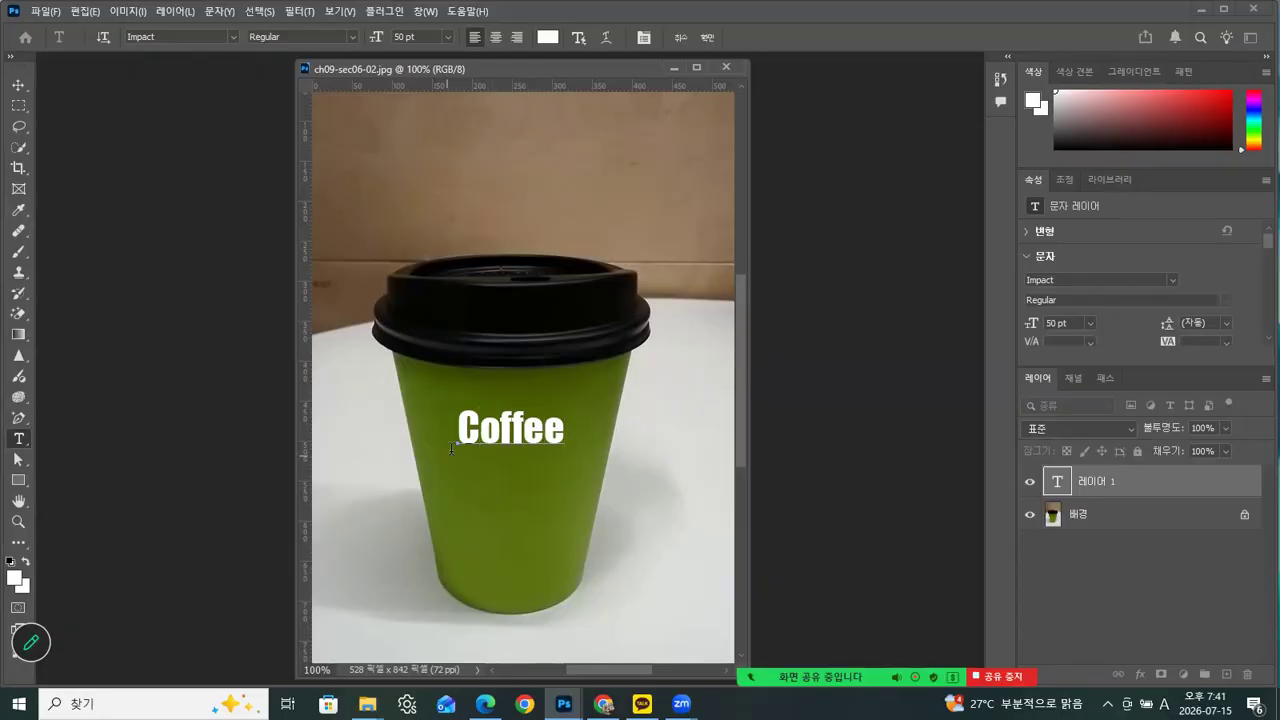
{"action": "left_click", "coordinate": [18, 85]}
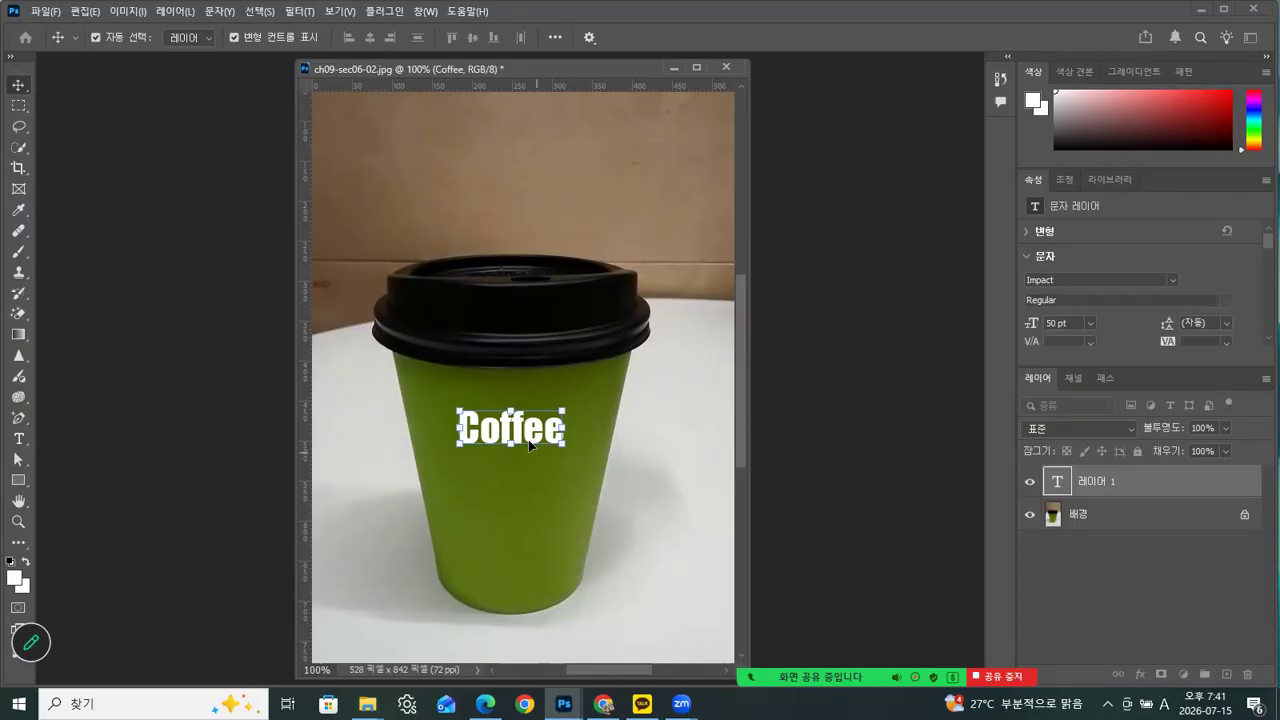
{"action": "left_click_drag", "start_coordinate": [518, 462], "coordinate": [518, 515]}
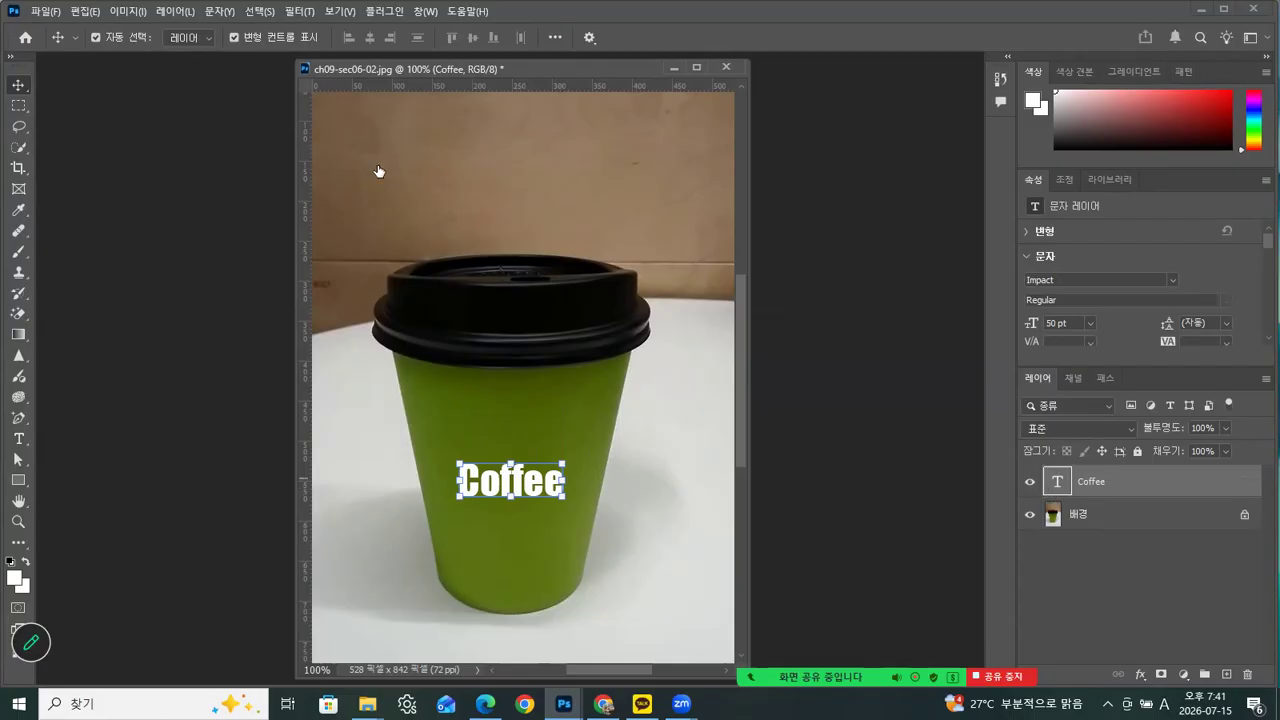
Enlarge the Coffee text to 72 pt and center it on the green cup
{"action": "key", "text": "Return"}
{"action": "left_click", "coordinate": [446, 34]}
{"action": "left_click", "coordinate": [423, 255]}
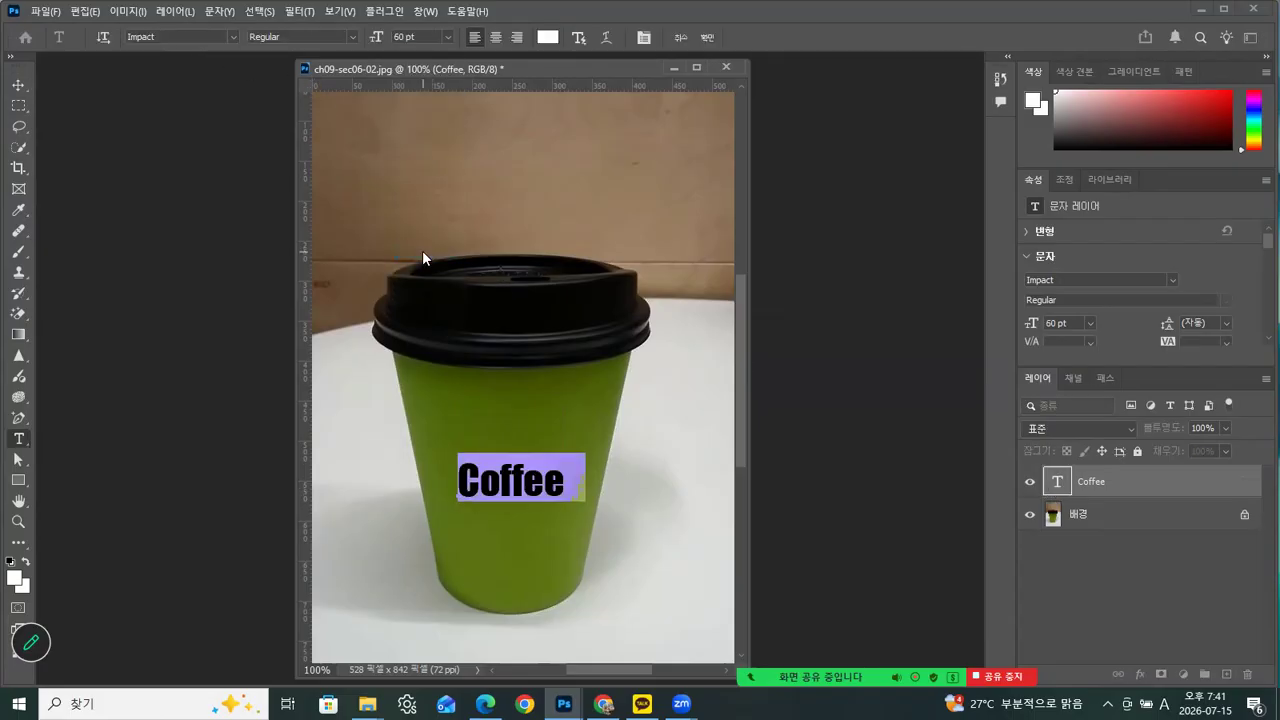
{"action": "left_click", "coordinate": [449, 35]}
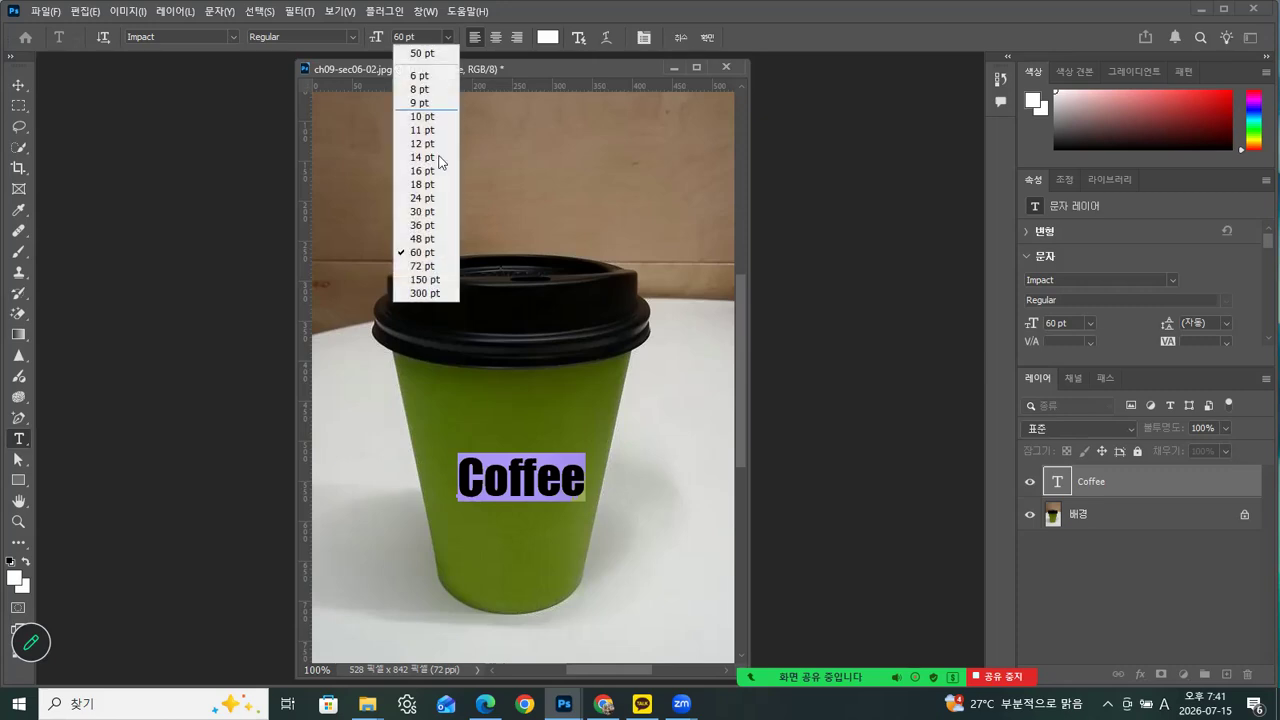
{"action": "left_click", "coordinate": [419, 265]}
{"action": "left_click", "coordinate": [18, 85]}
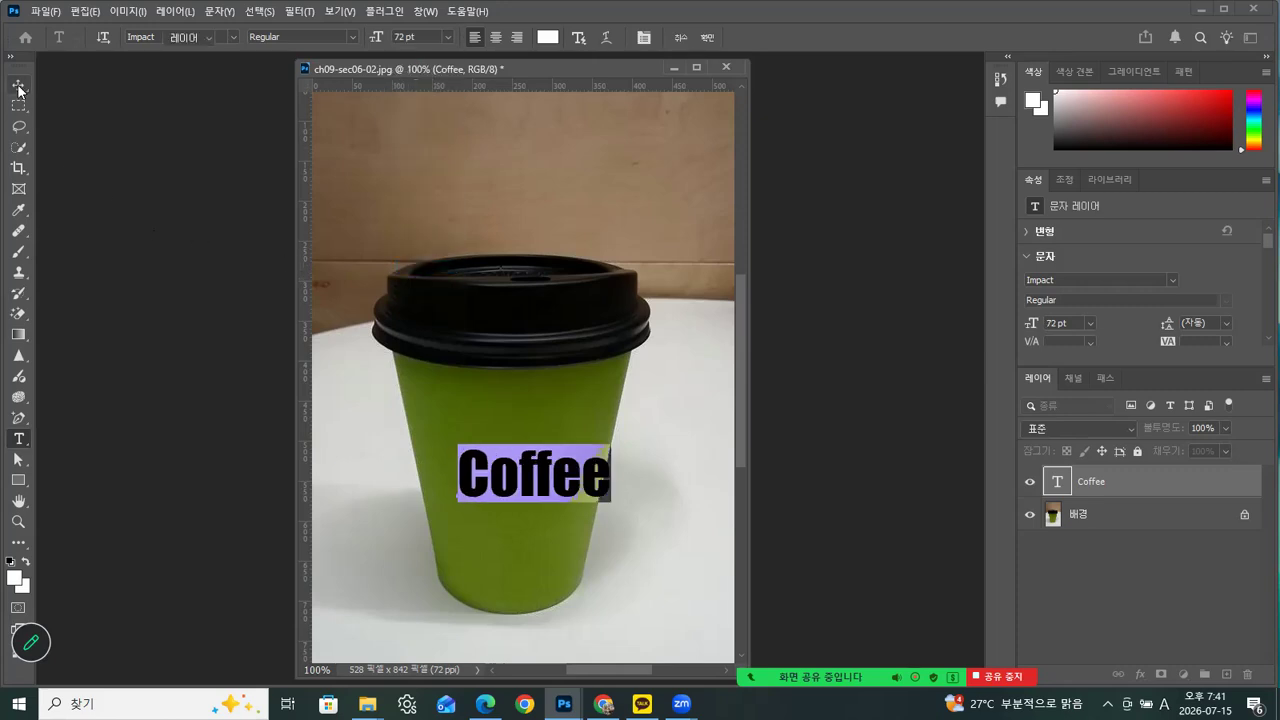
{"action": "mouse_move", "coordinate": [541, 487]}
{"action": "left_mouse_down"}
{"action": "mouse_move", "coordinate": [504, 472]}
{"action": "mouse_move", "coordinate": [519, 478]}
{"action": "left_mouse_up"}
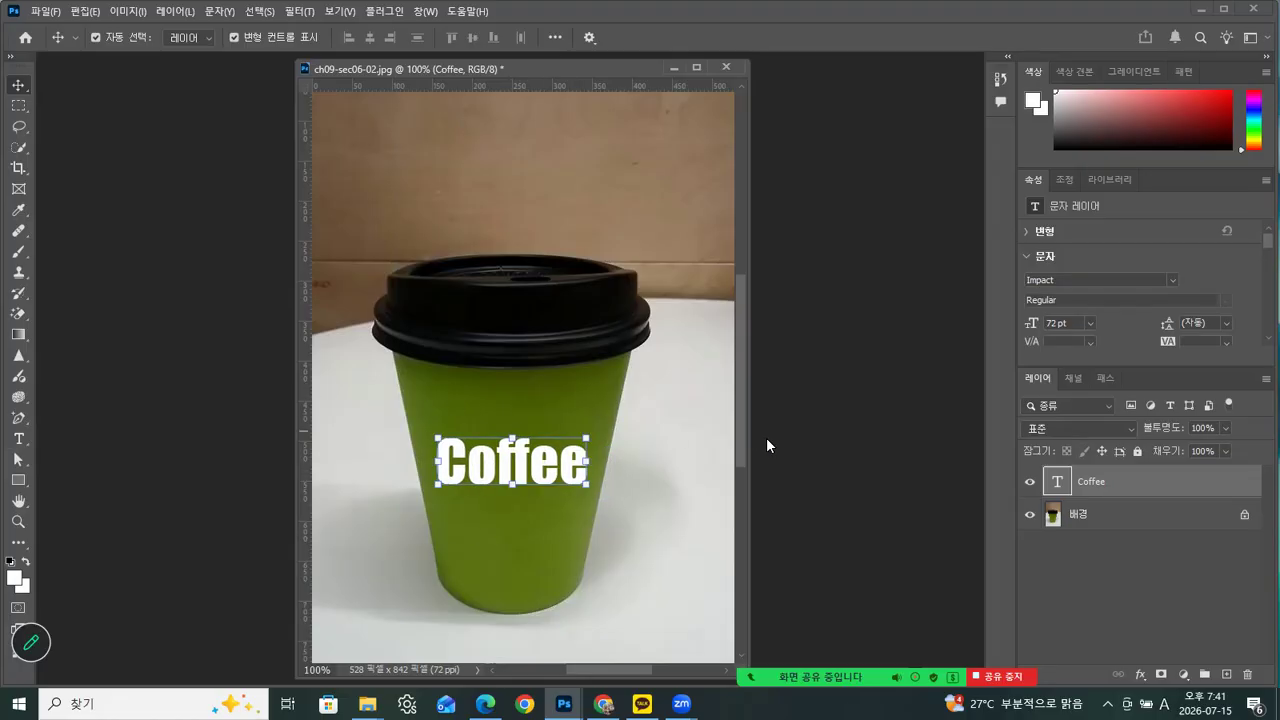
Warp the Coffee text with the Arc (부채꼴) style, horizontal, bend -28% and vertical distortion -23%, to follow the cup's curve
{"action": "double_click", "coordinate": [1052, 484]}
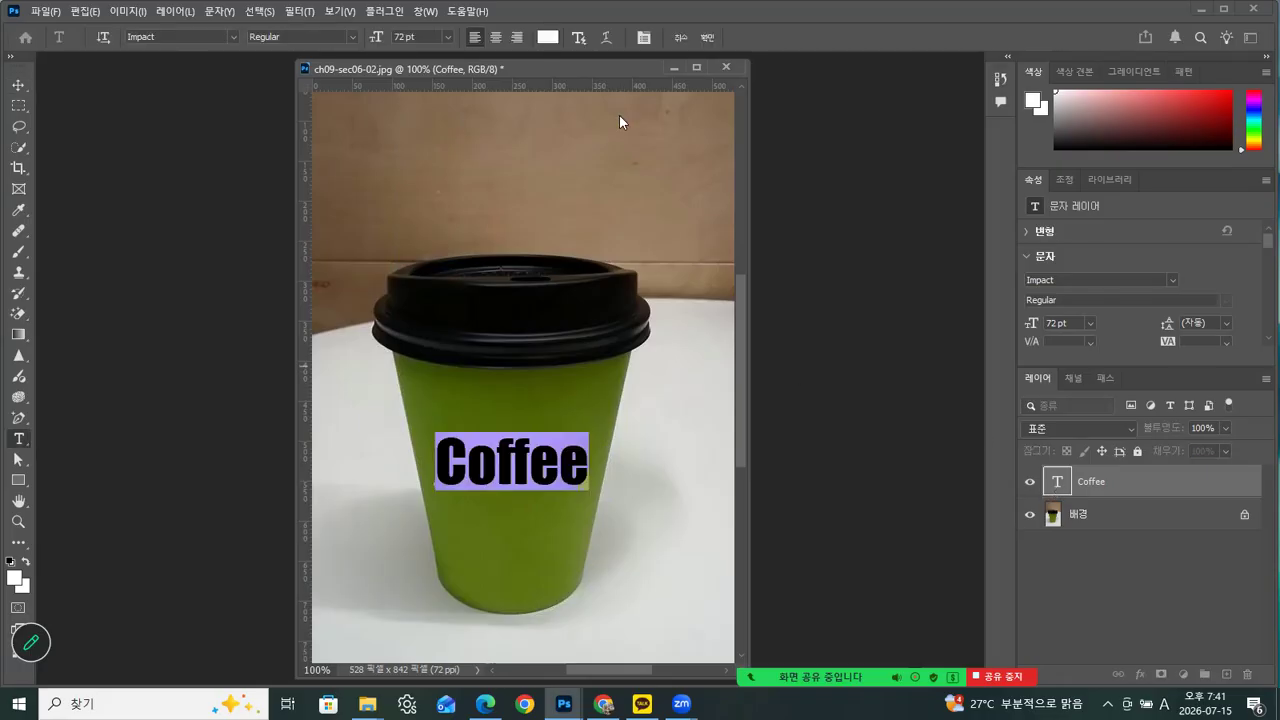
{"action": "left_click", "coordinate": [605, 38]}
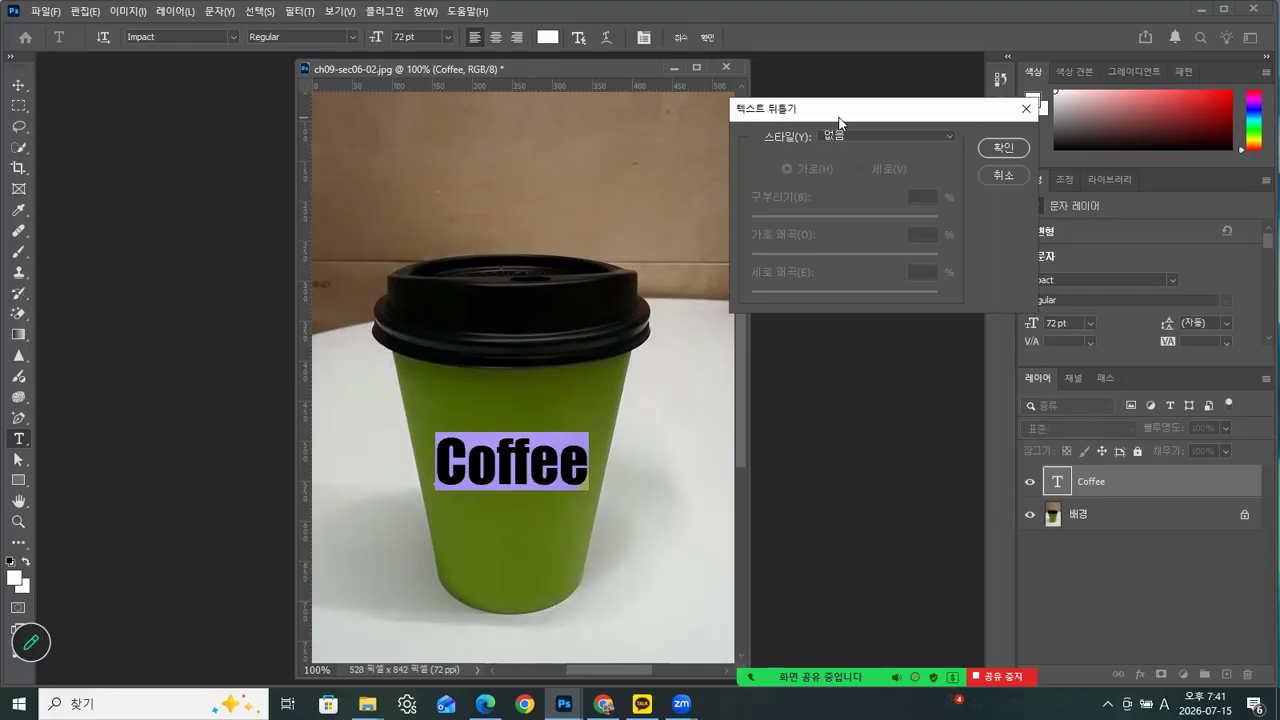
{"action": "left_click", "coordinate": [862, 133]}
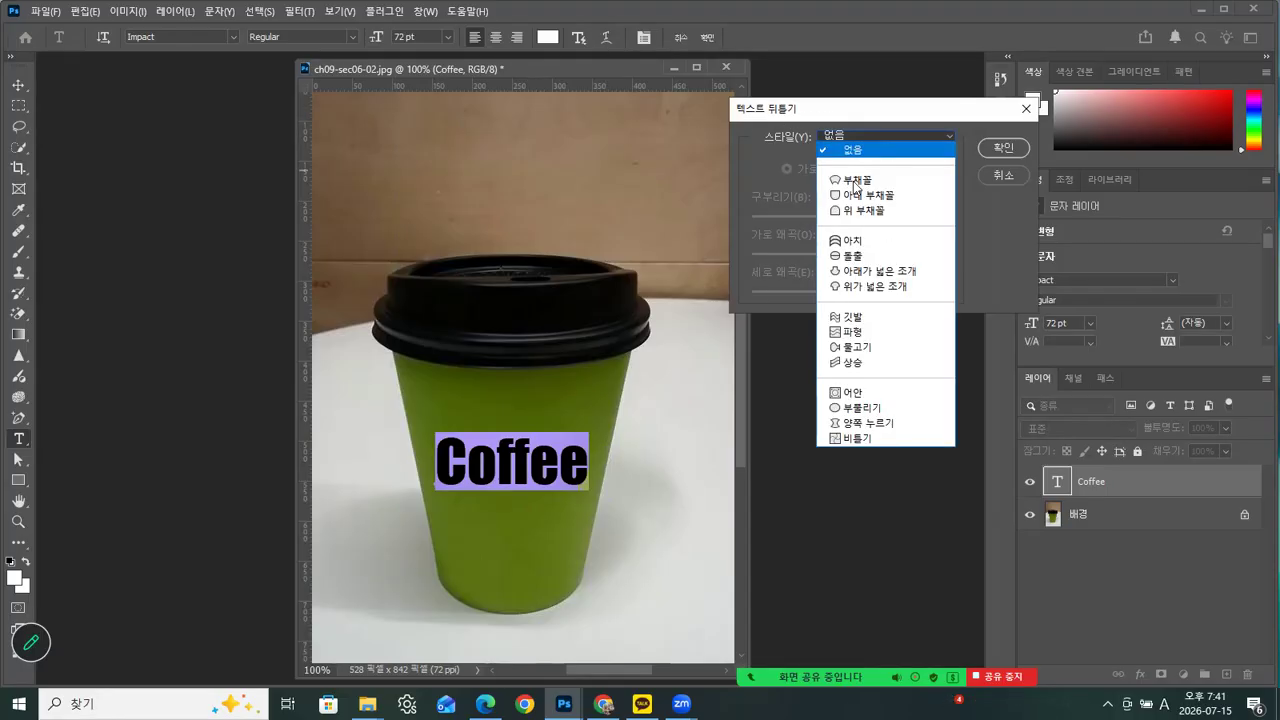
{"action": "left_click", "coordinate": [852, 179]}
{"action": "left_click_drag", "start_coordinate": [890, 224], "coordinate": [843, 258]}
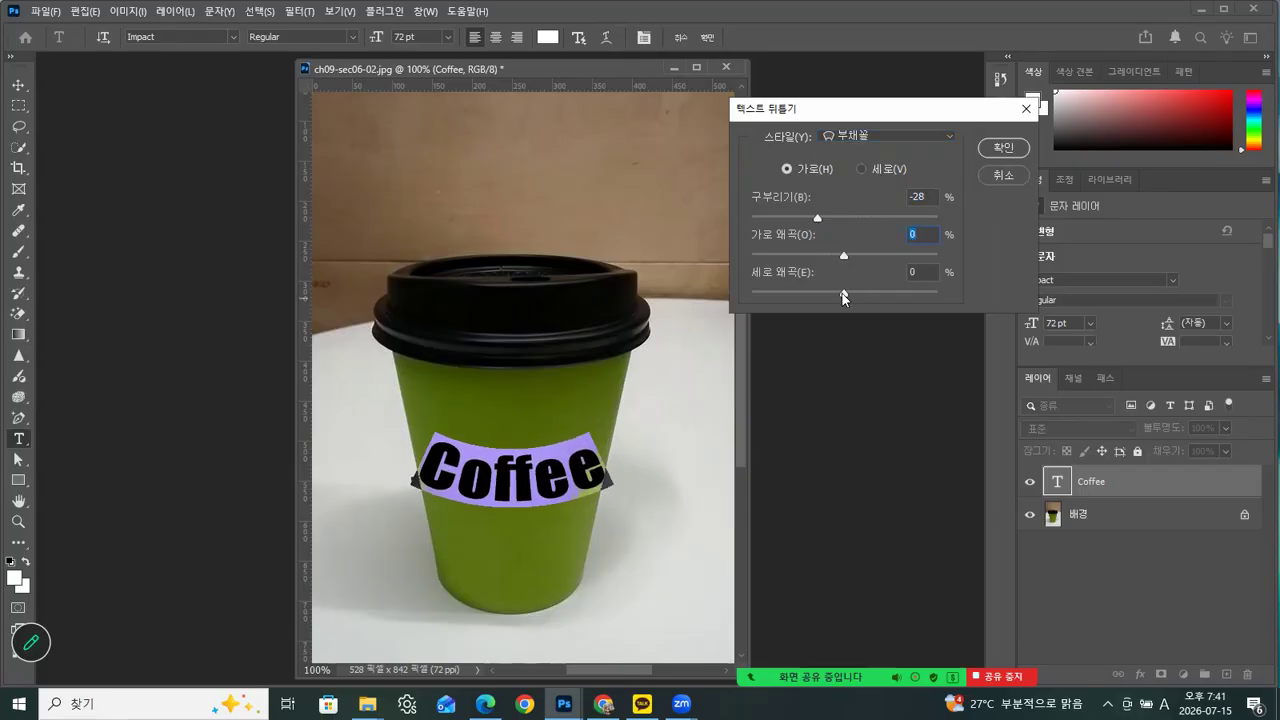
{"action": "left_click_drag", "start_coordinate": [843, 290], "coordinate": [818, 295]}
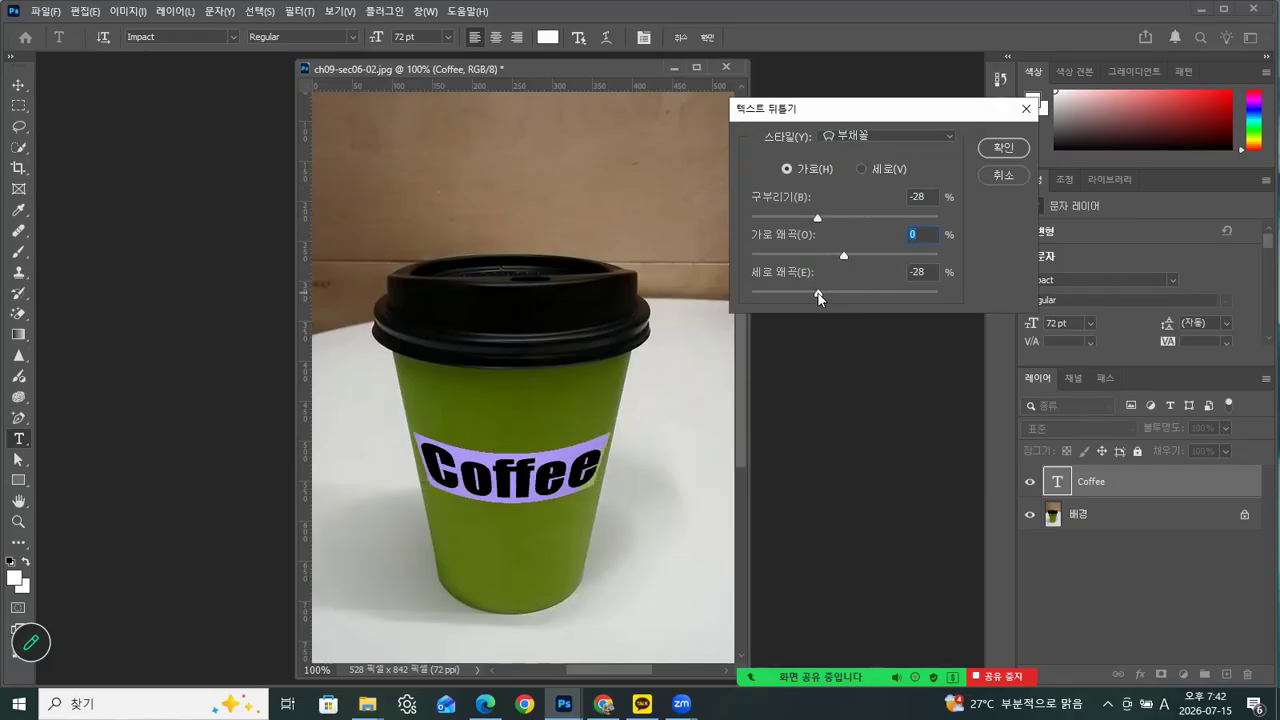
{"action": "left_click_drag", "start_coordinate": [818, 296], "coordinate": [824, 293]}
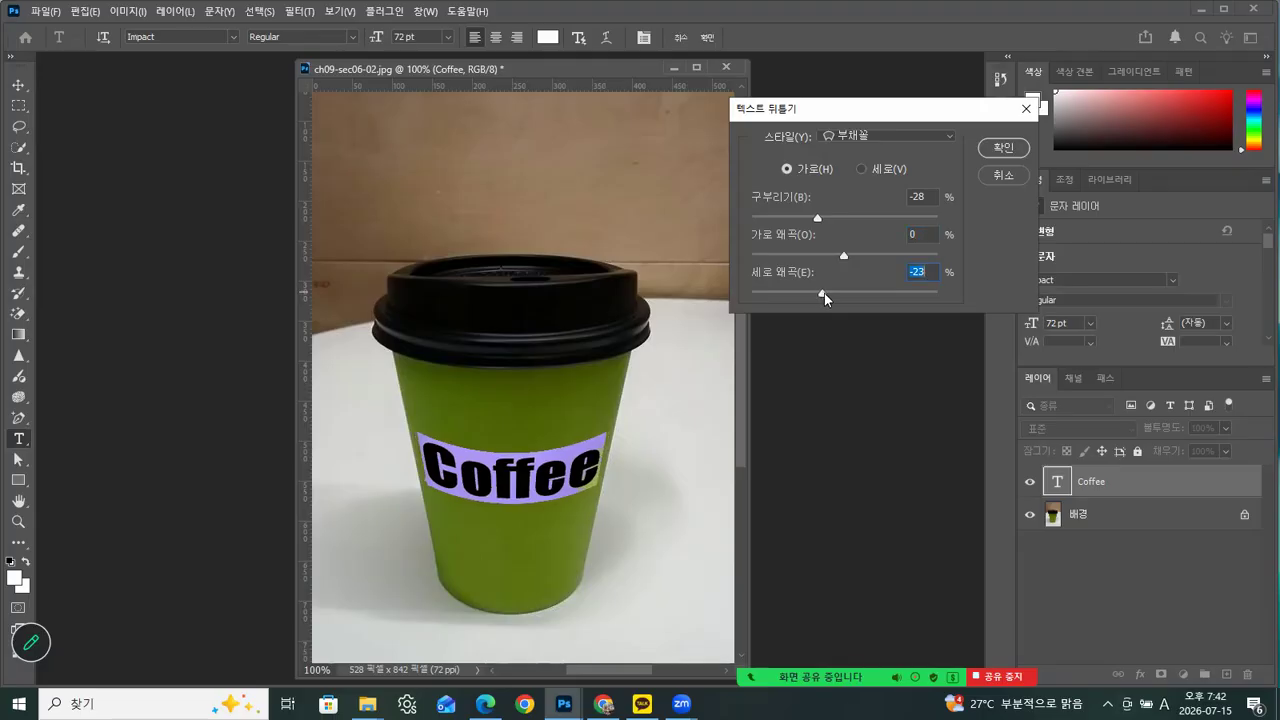
{"action": "left_click", "coordinate": [1000, 148]}
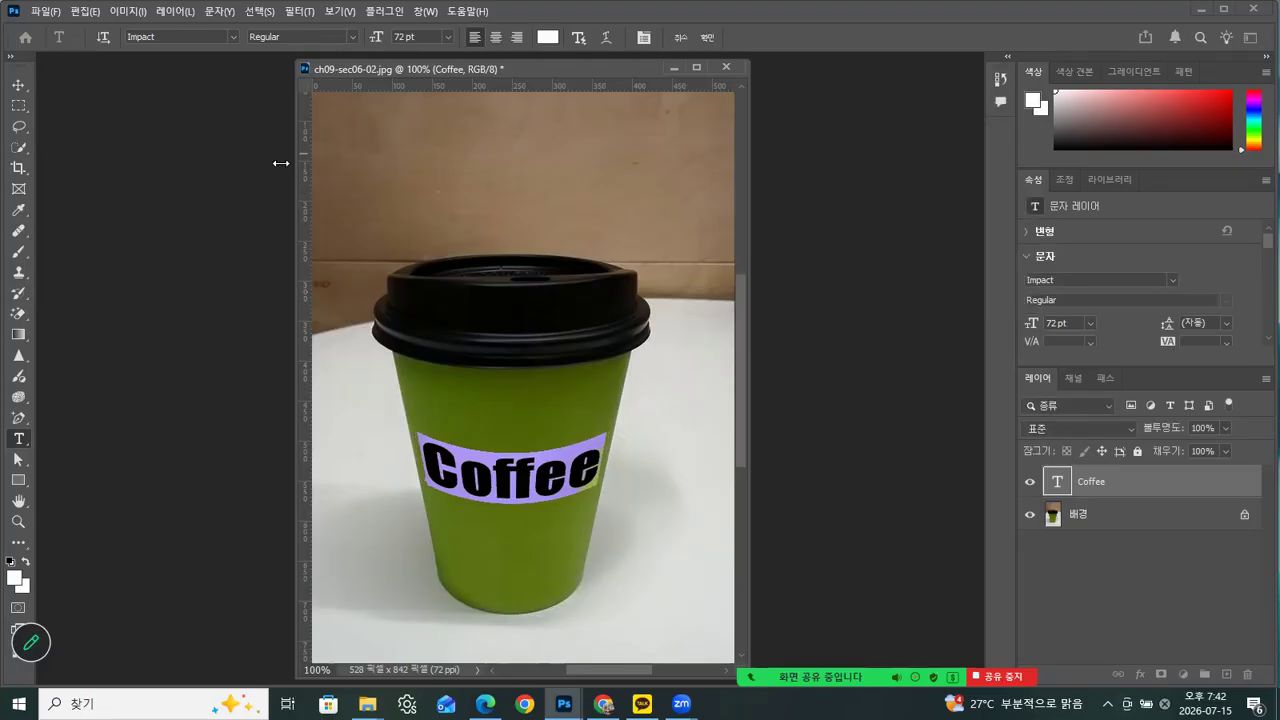
{"action": "left_click", "coordinate": [18, 105]}
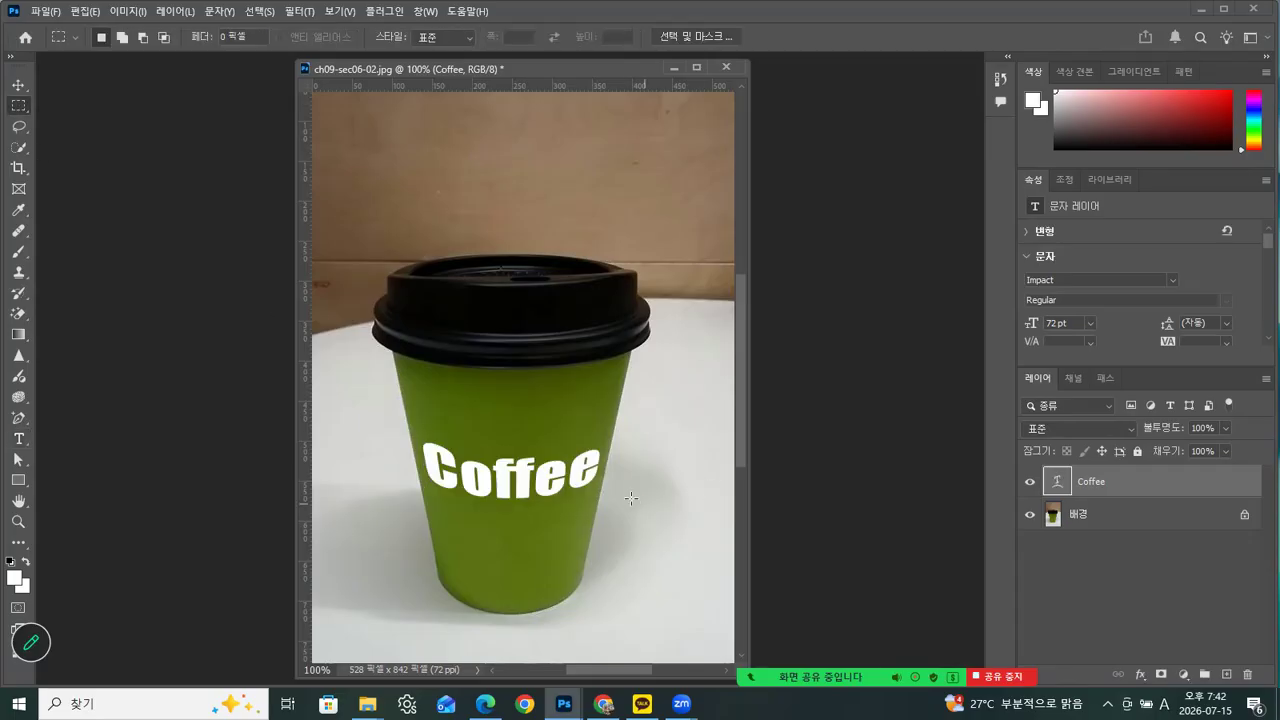
Add a black 7 px Stroke layer style positioned outside (바깥쪽) to the Coffee text
{"action": "left_click", "coordinate": [1139, 676]}
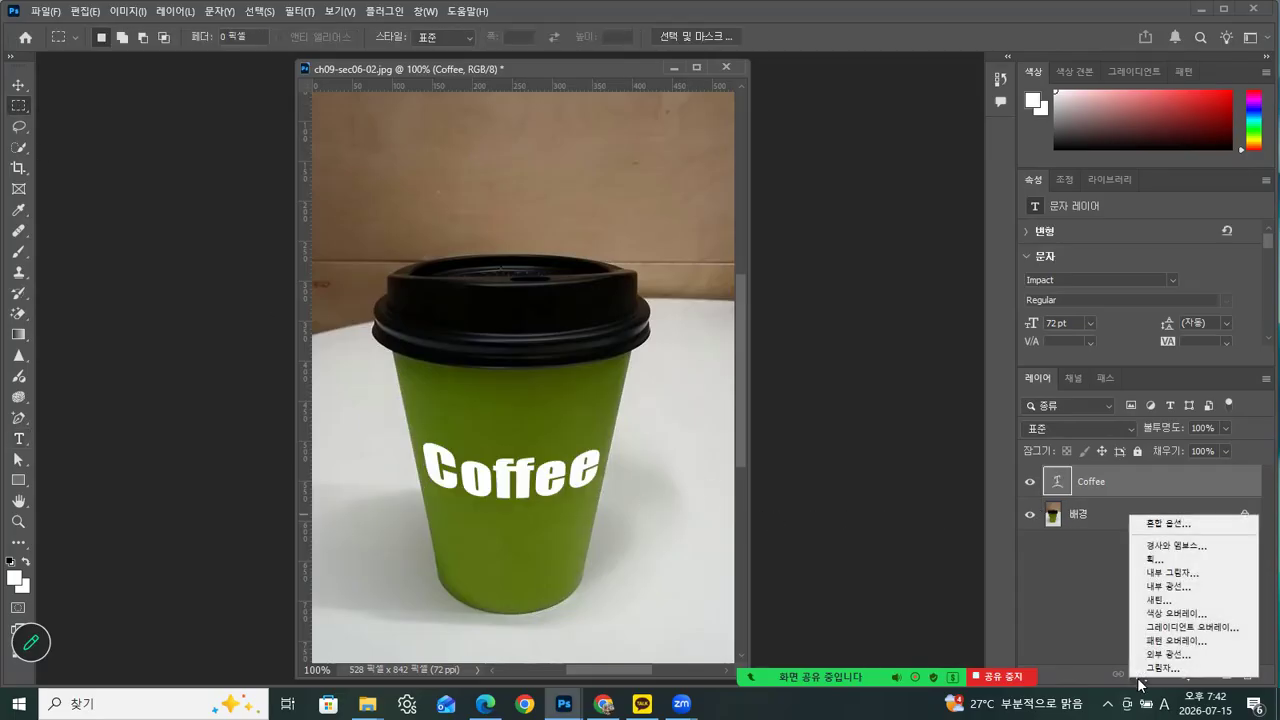
{"action": "left_click", "coordinate": [1150, 557]}
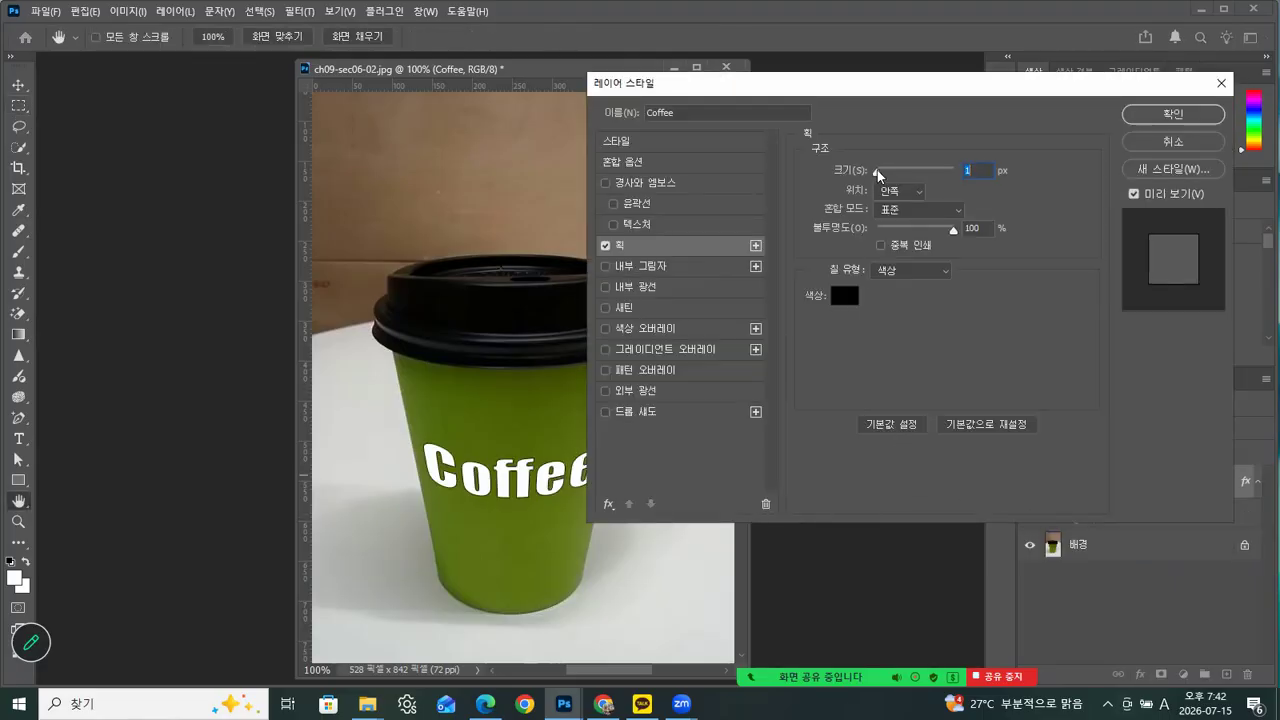
{"action": "left_click_drag", "start_coordinate": [878, 176], "coordinate": [883, 173]}
{"action": "left_click", "coordinate": [914, 194]}
{"action": "left_click", "coordinate": [891, 205]}
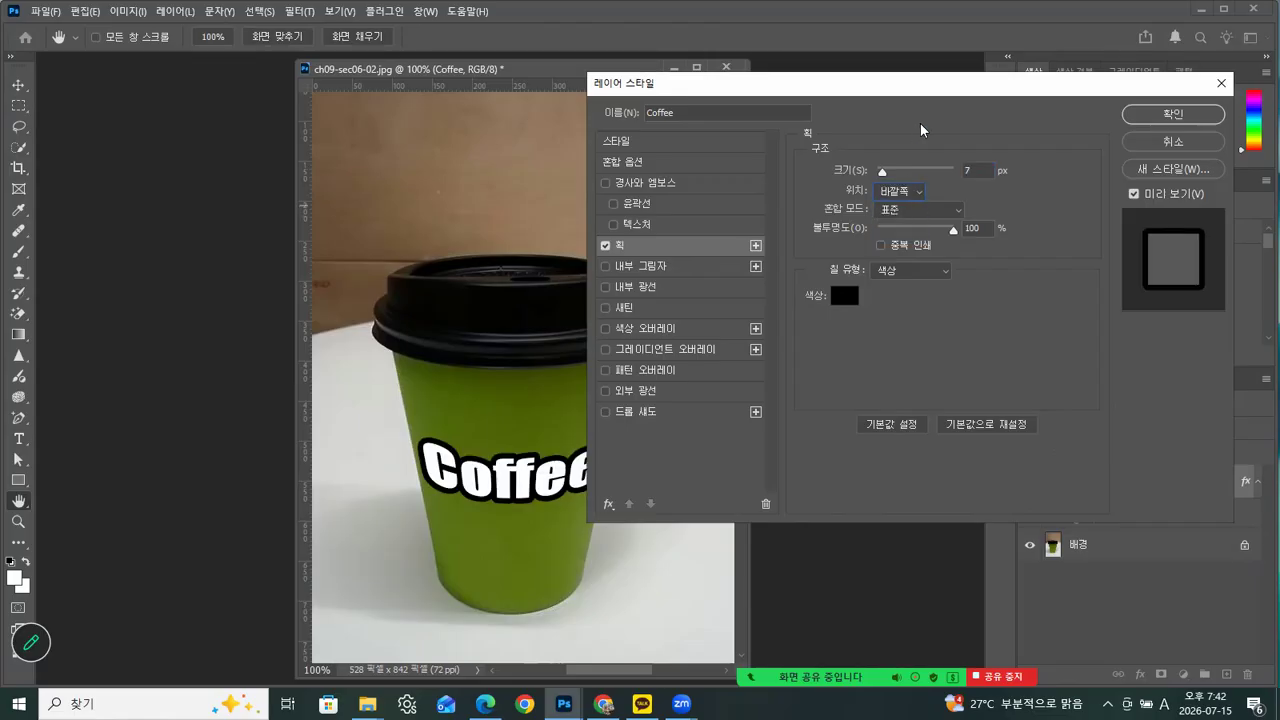
{"action": "left_click_drag", "start_coordinate": [938, 84], "coordinate": [986, 242]}
{"action": "left_click", "coordinate": [1205, 272]}
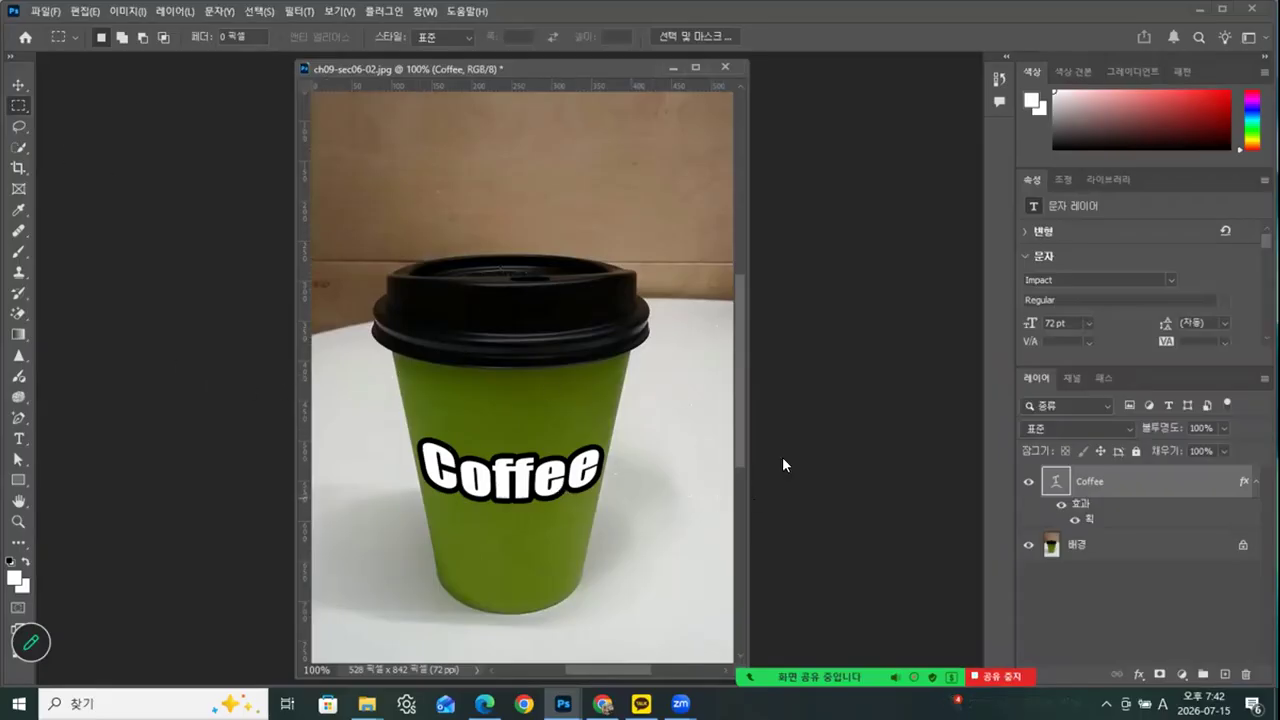
Save a JPEG copy as 202607015_09.jpg in the Photoshop 완성 folder, and close the cup image without saving its changes
{"action": "left_click", "coordinate": [46, 12]}
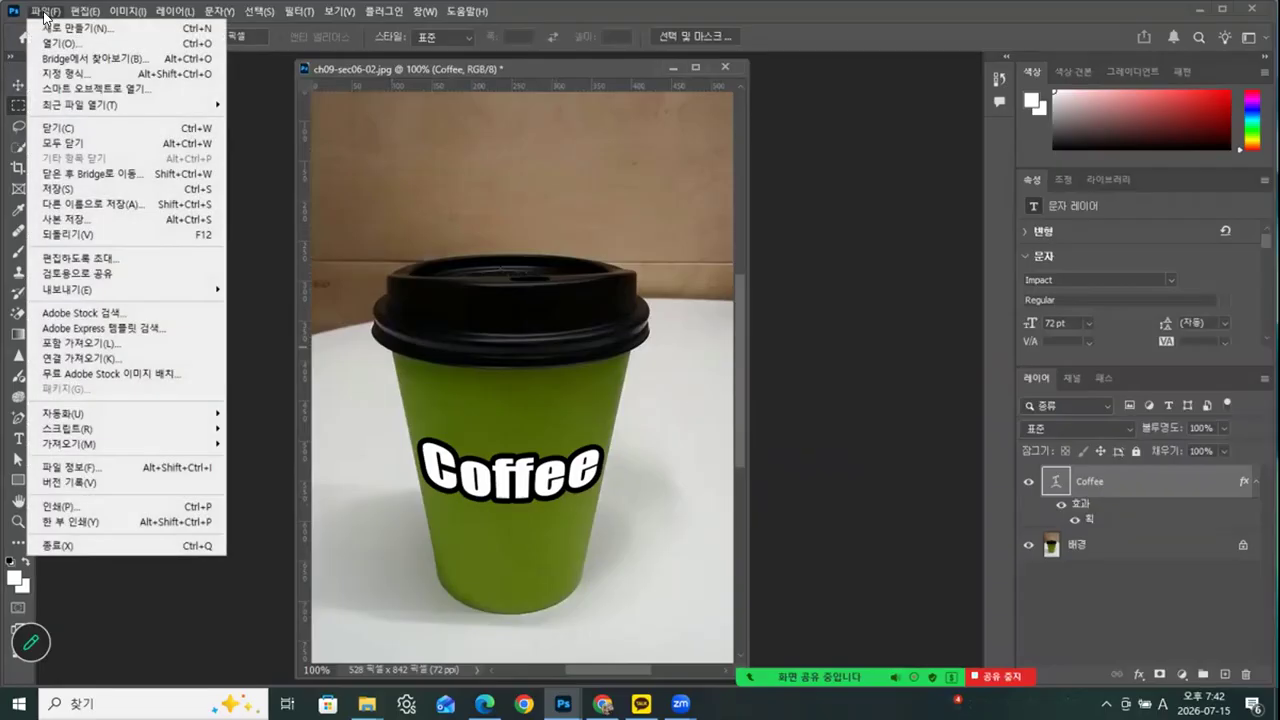
{"action": "left_click", "coordinate": [54, 216]}
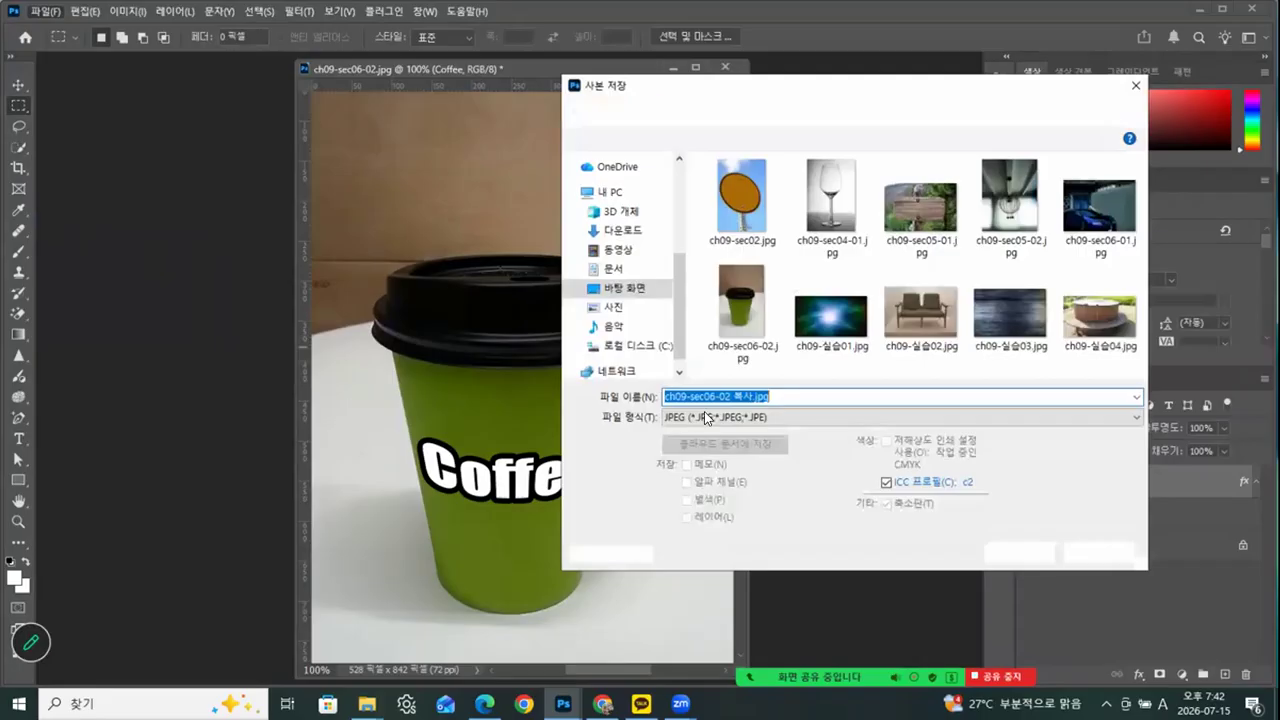
{"action": "left_click", "coordinate": [759, 111]}
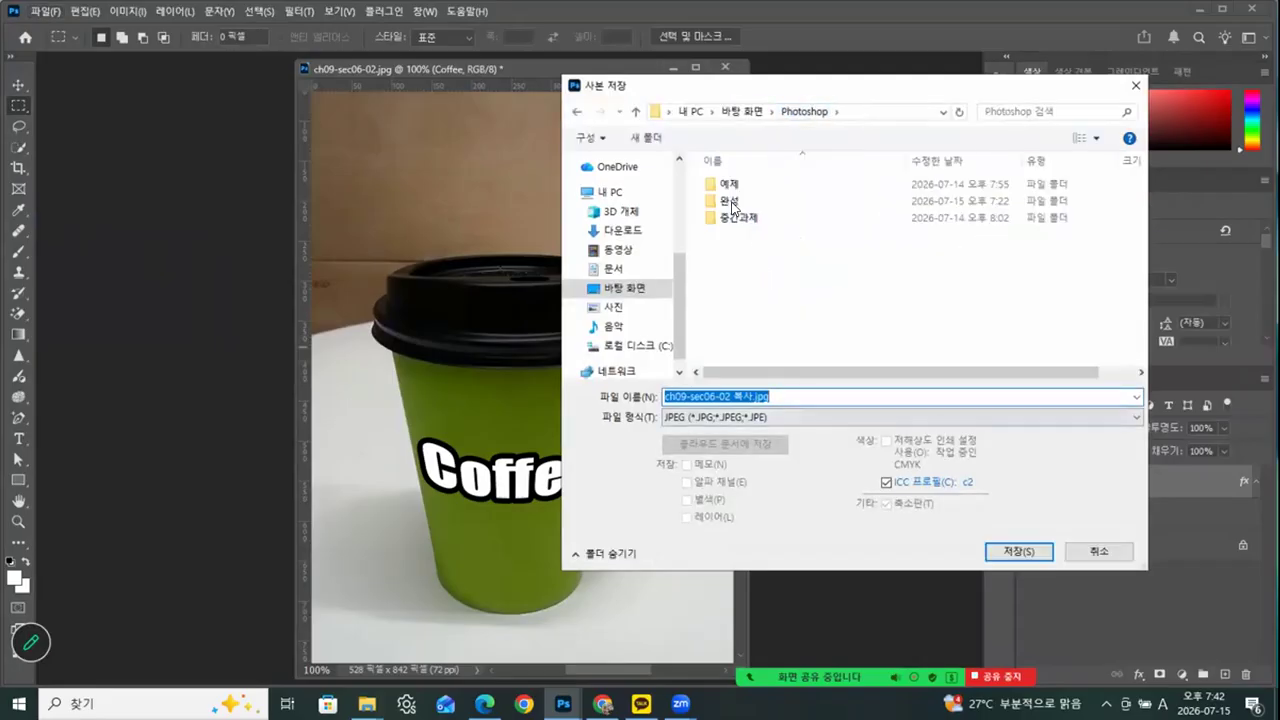
{"action": "double_click", "coordinate": [733, 204]}
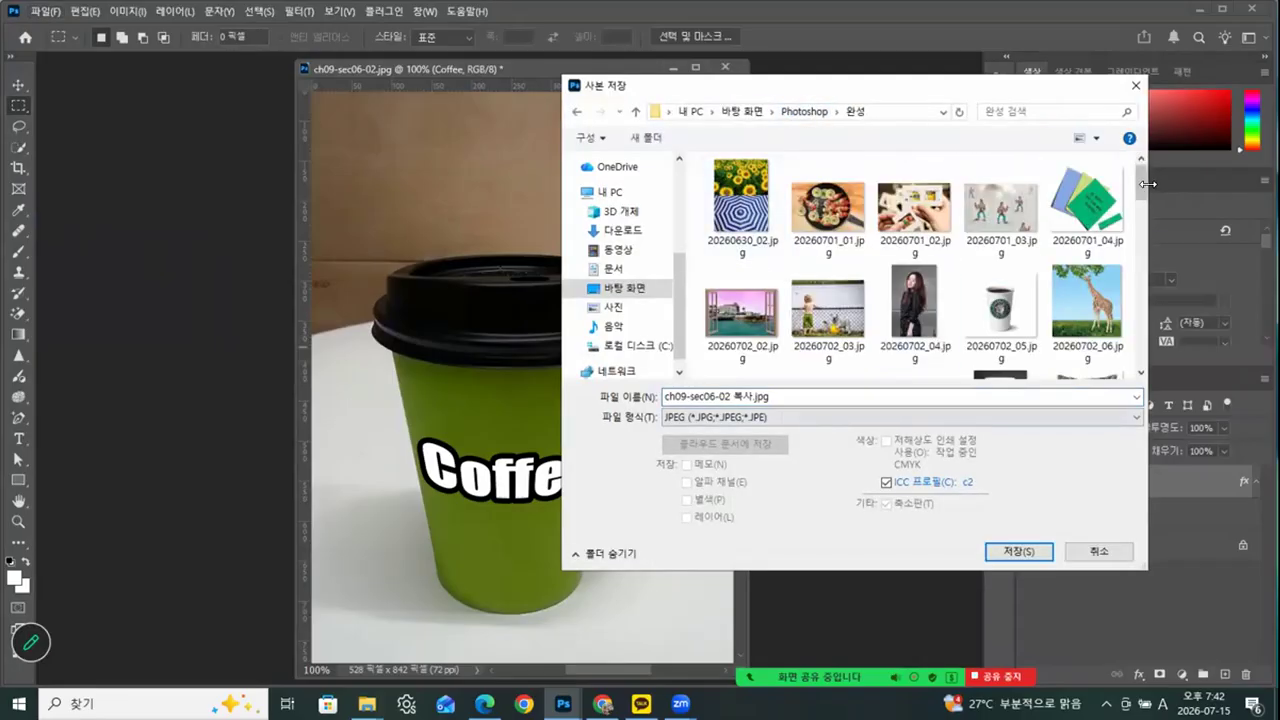
{"action": "left_click_drag", "start_coordinate": [1136, 232], "coordinate": [1136, 403]}
{"action": "left_click", "coordinate": [776, 356]}
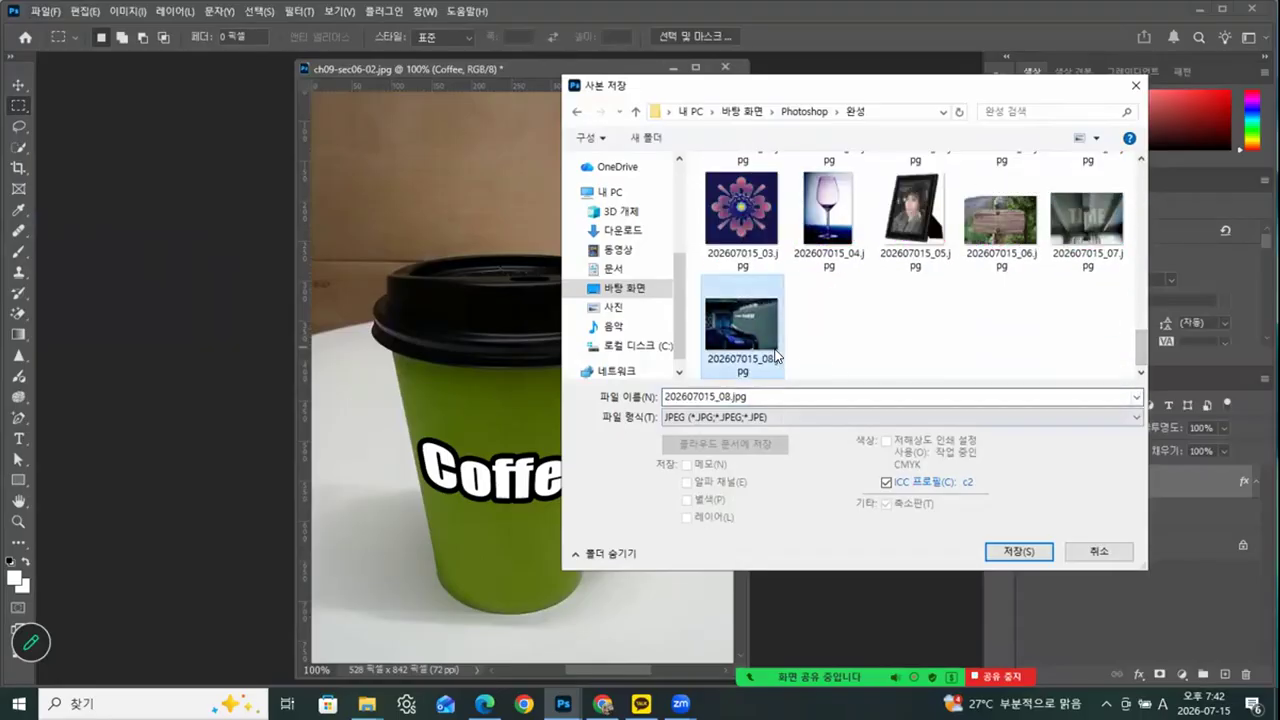
{"action": "left_click", "coordinate": [726, 397]}
{"action": "left_click", "coordinate": [729, 396]}
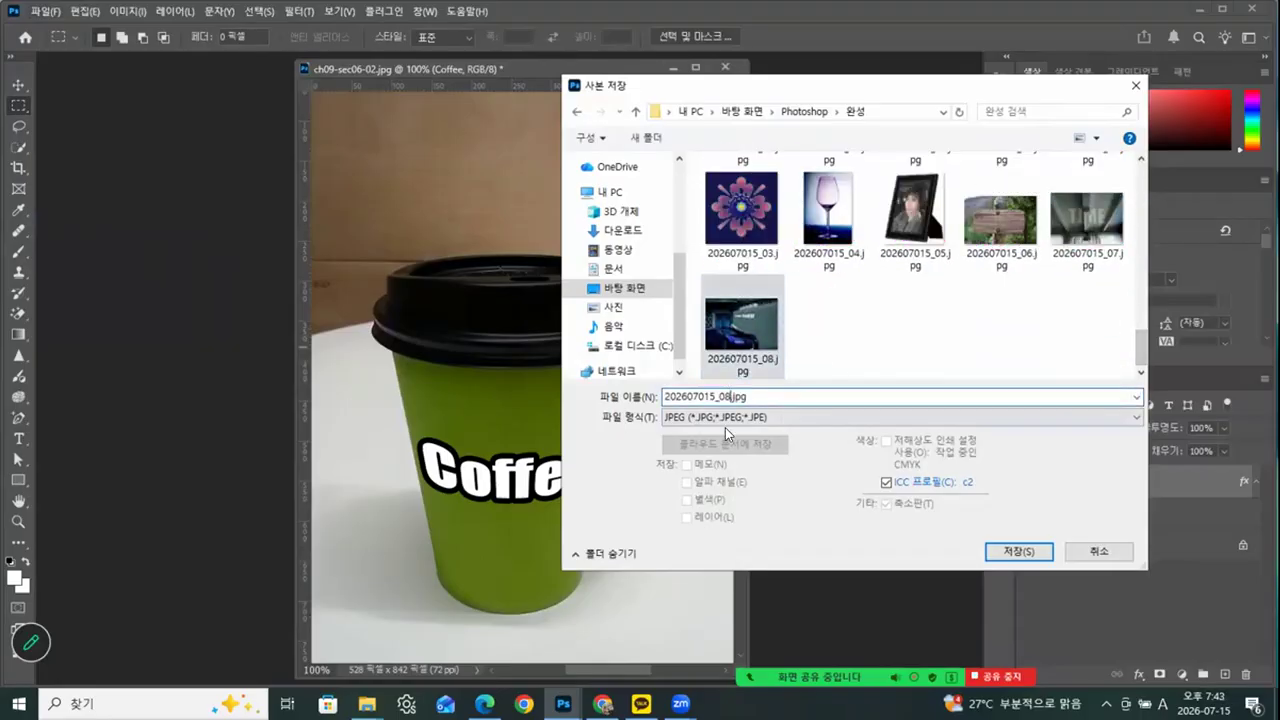
{"action": "key", "text": "BackSpace"}
{"action": "type", "text": "9"}
{"action": "left_click", "coordinate": [1013, 555]}
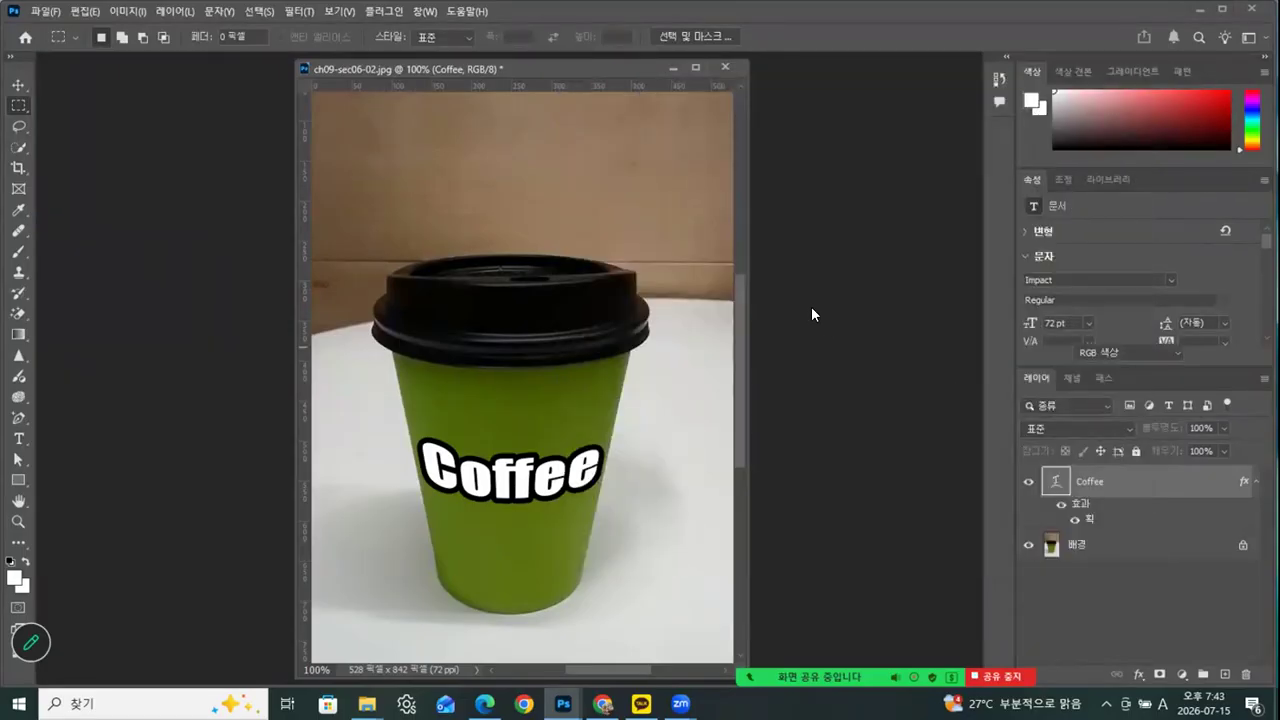
{"action": "left_click", "coordinate": [725, 160]}
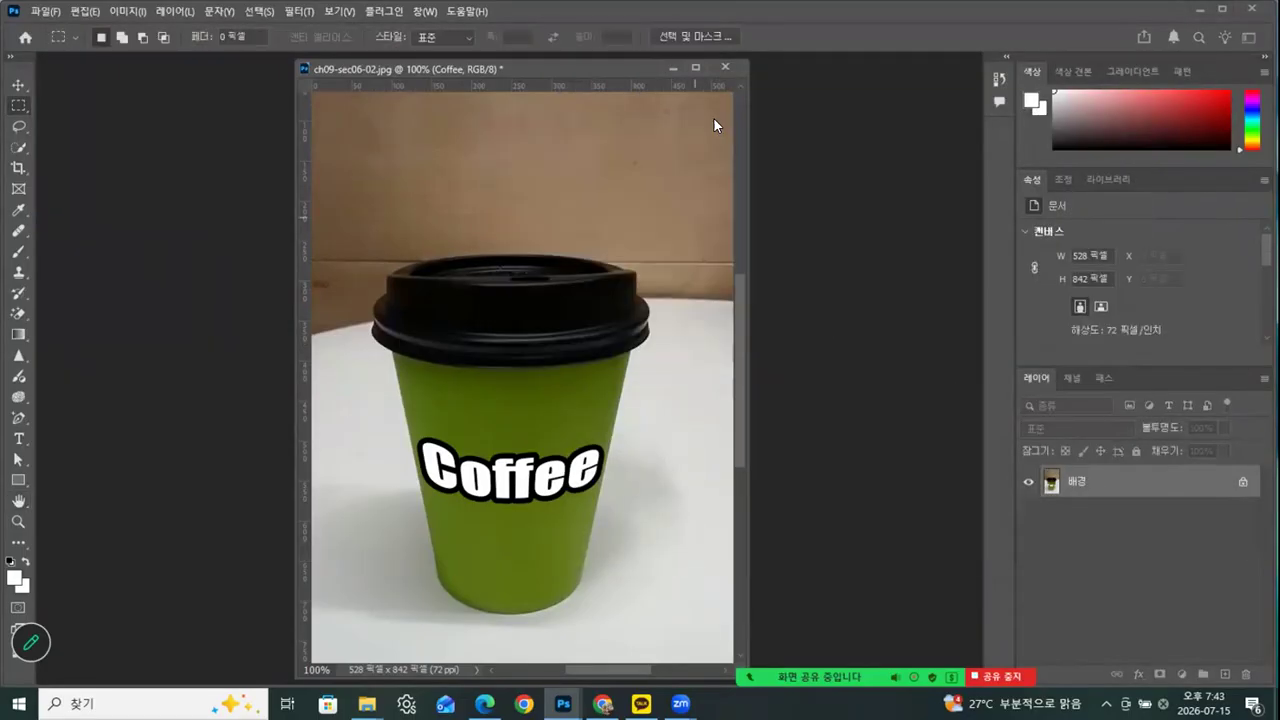
{"action": "left_click", "coordinate": [728, 67]}
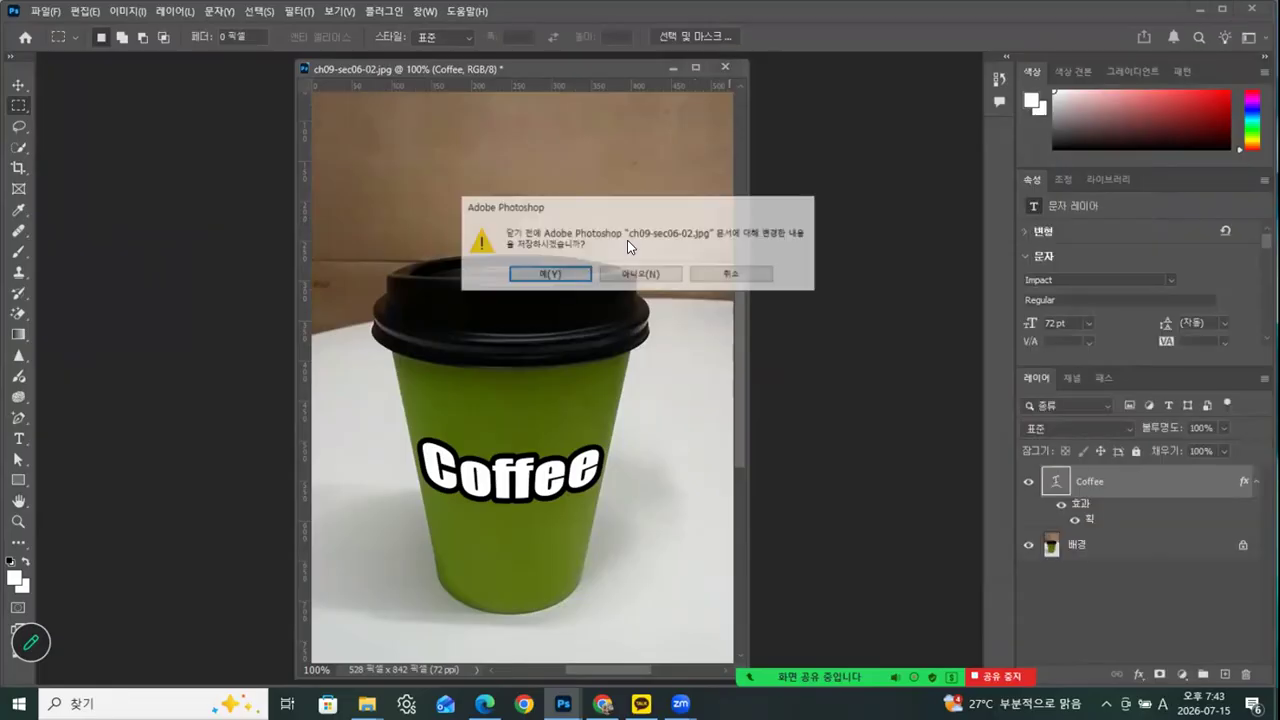
{"action": "left_click", "coordinate": [650, 272]}
Open ch09-sec07-01.psd from the ch09 folder and show its stored Path 1 over the drink image
{"action": "mouse_move", "coordinate": [367, 703]}
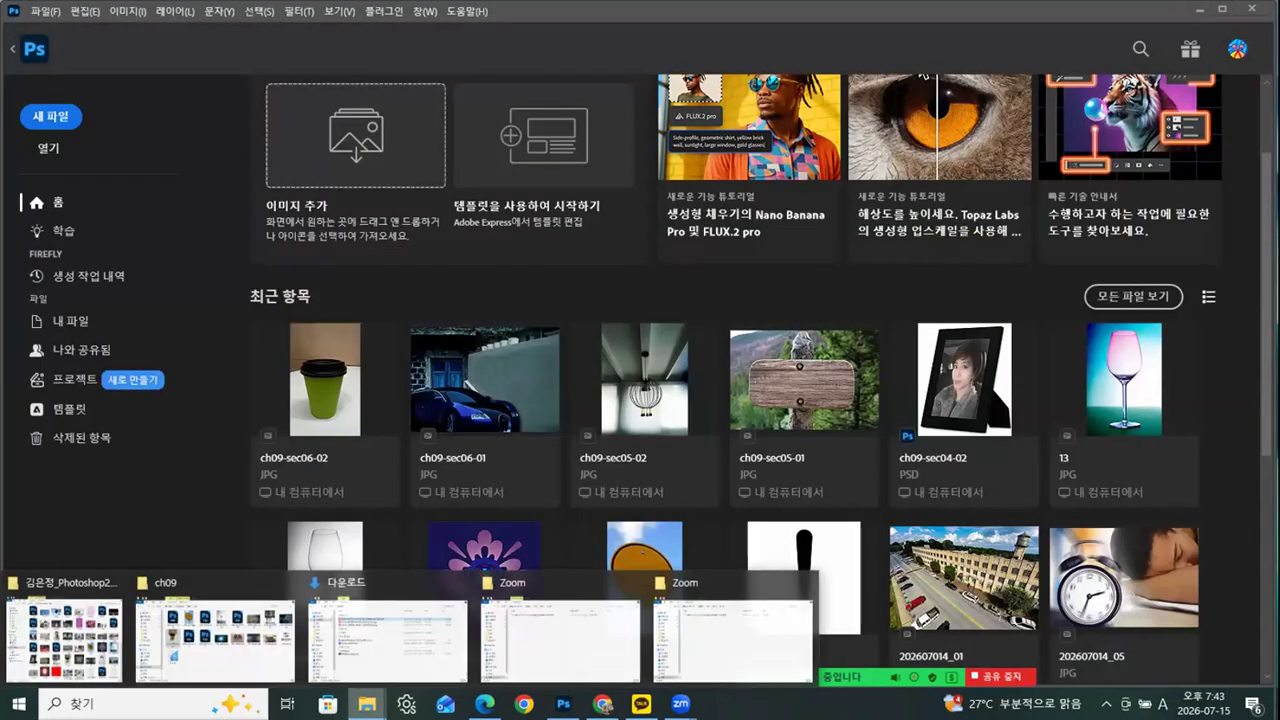
{"action": "left_click", "coordinate": [186, 666]}
{"action": "left_click", "coordinate": [570, 282]}
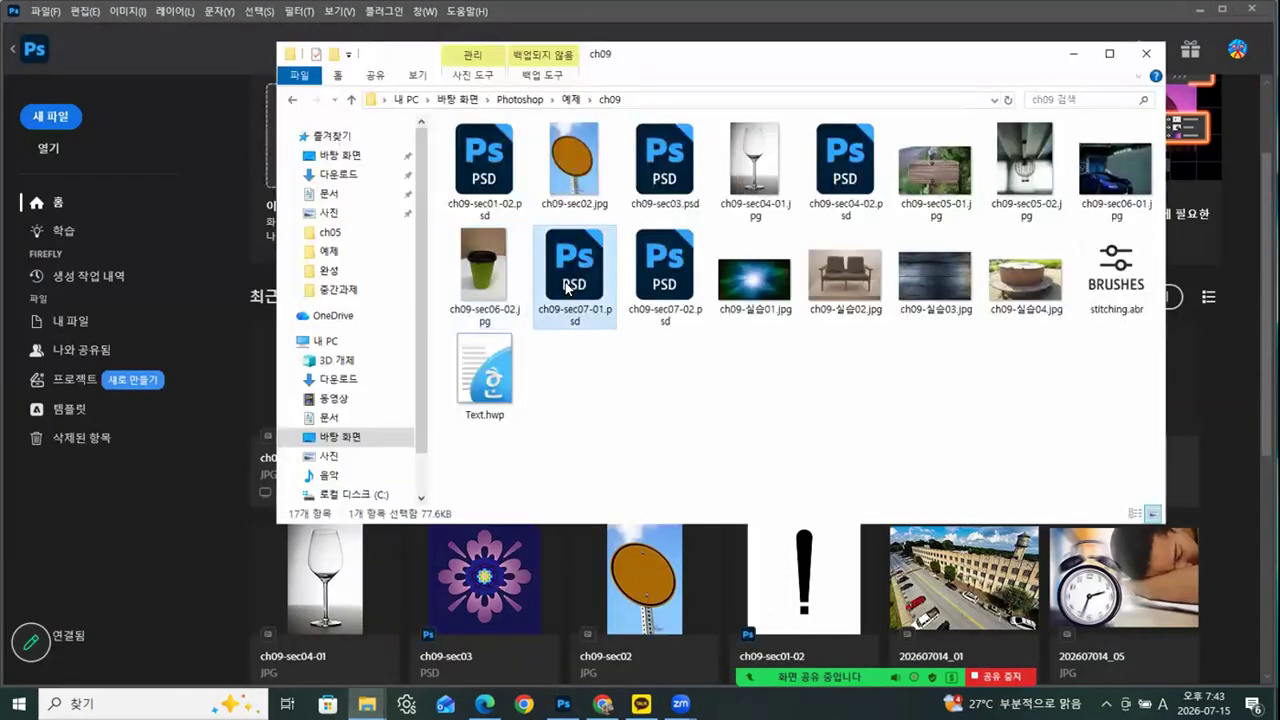
{"action": "left_click_drag", "start_coordinate": [208, 560], "coordinate": [164, 571]}
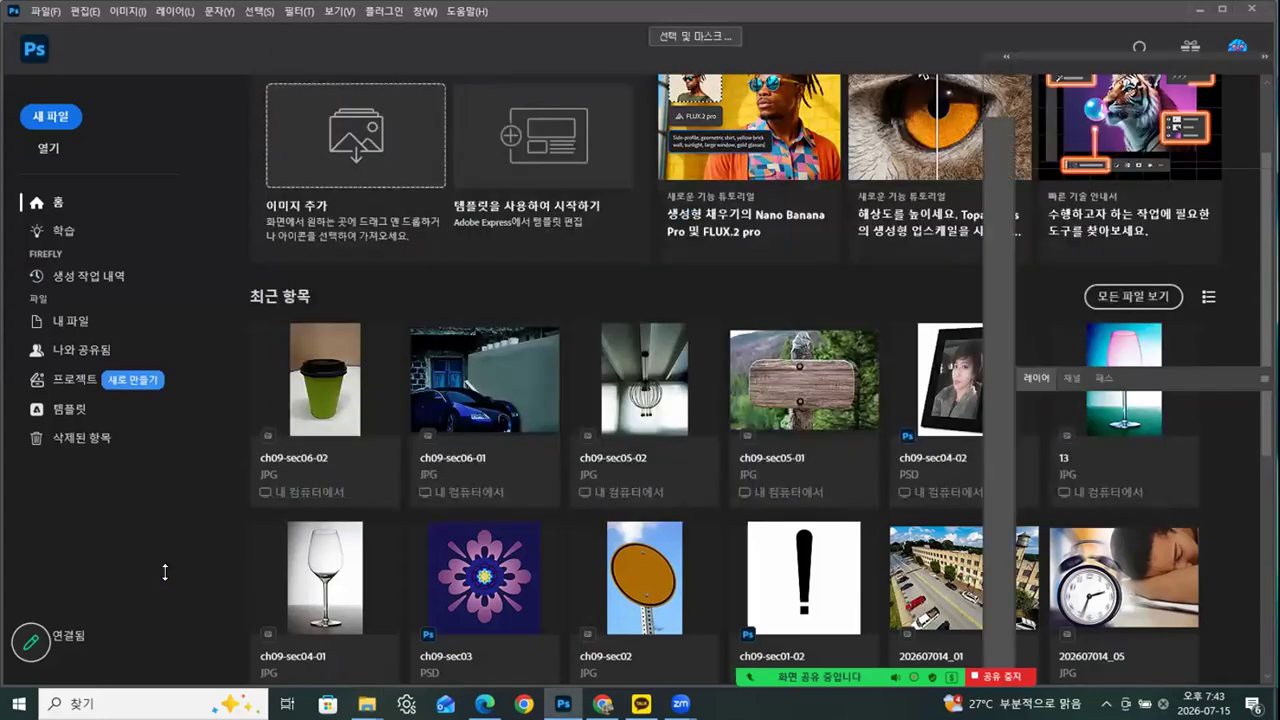
{"action": "left_click_drag", "start_coordinate": [176, 60], "coordinate": [340, 94]}
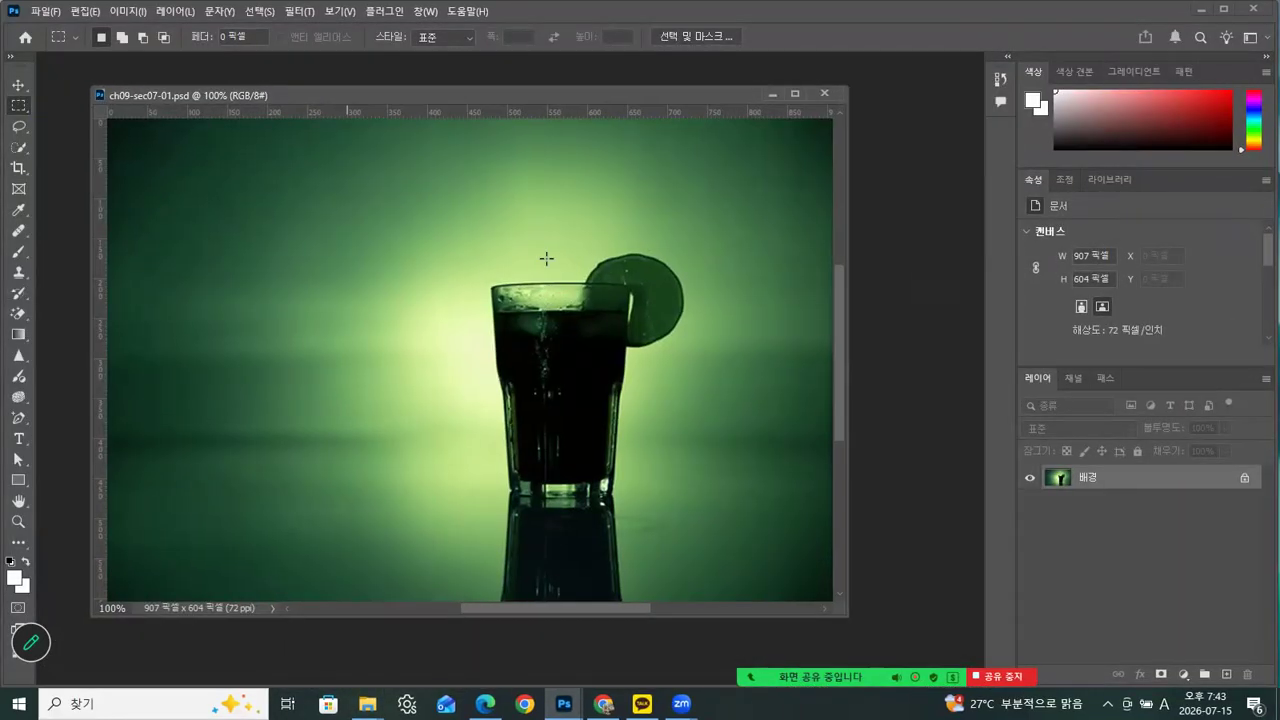
{"action": "left_click", "coordinate": [1101, 375]}
{"action": "left_click", "coordinate": [1068, 405]}
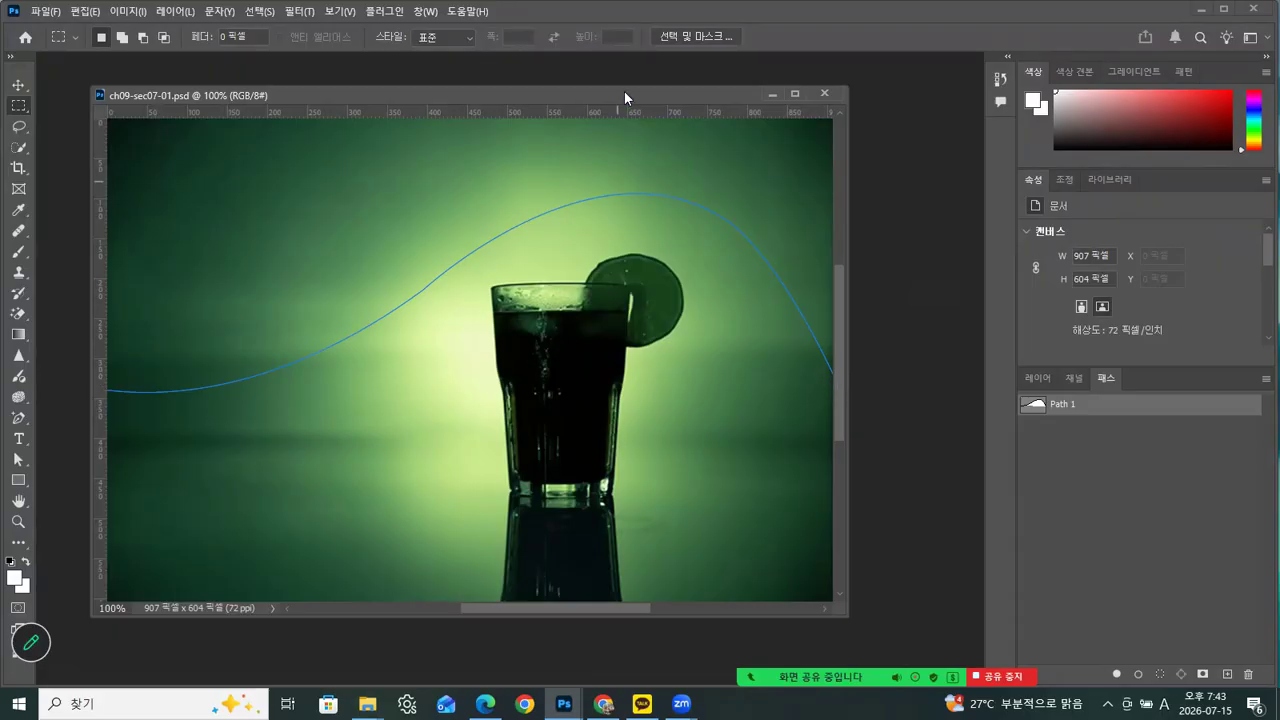
Switch to the web browser and run a Naver image search for "typography" in a new tab
{"action": "left_click_drag", "start_coordinate": [624, 91], "coordinate": [620, 82]}
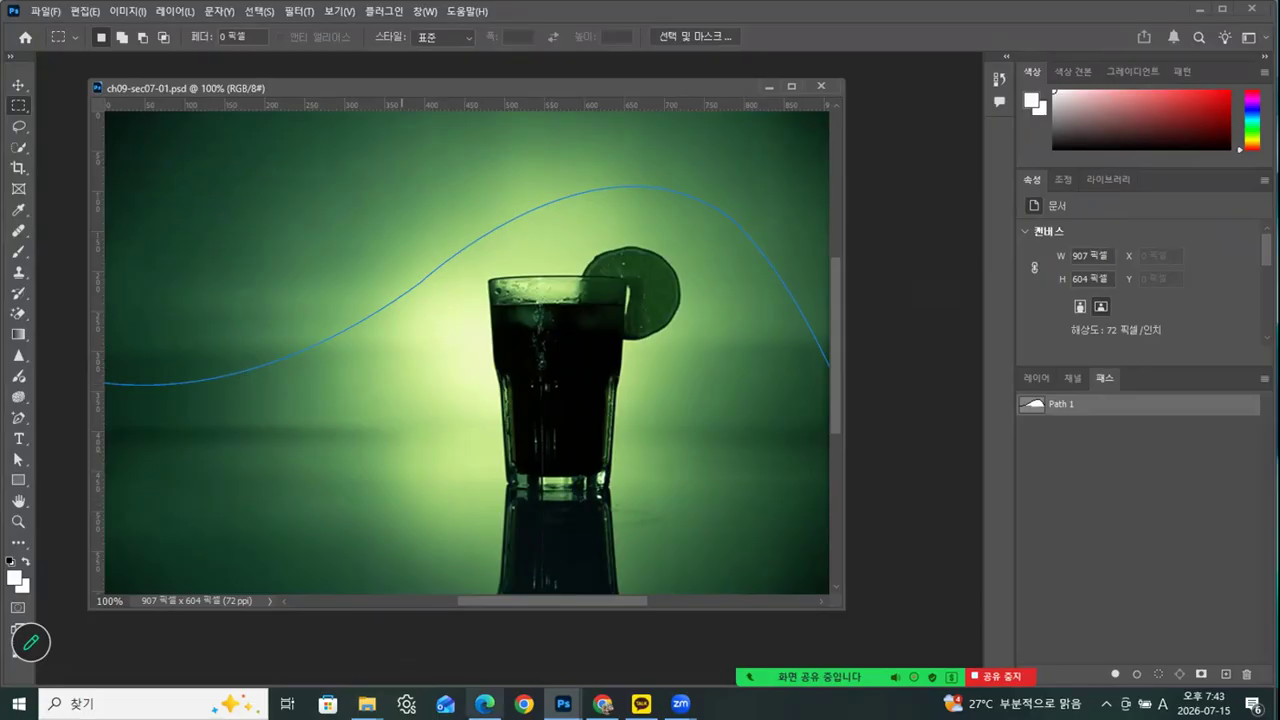
{"action": "left_click", "coordinate": [485, 704]}
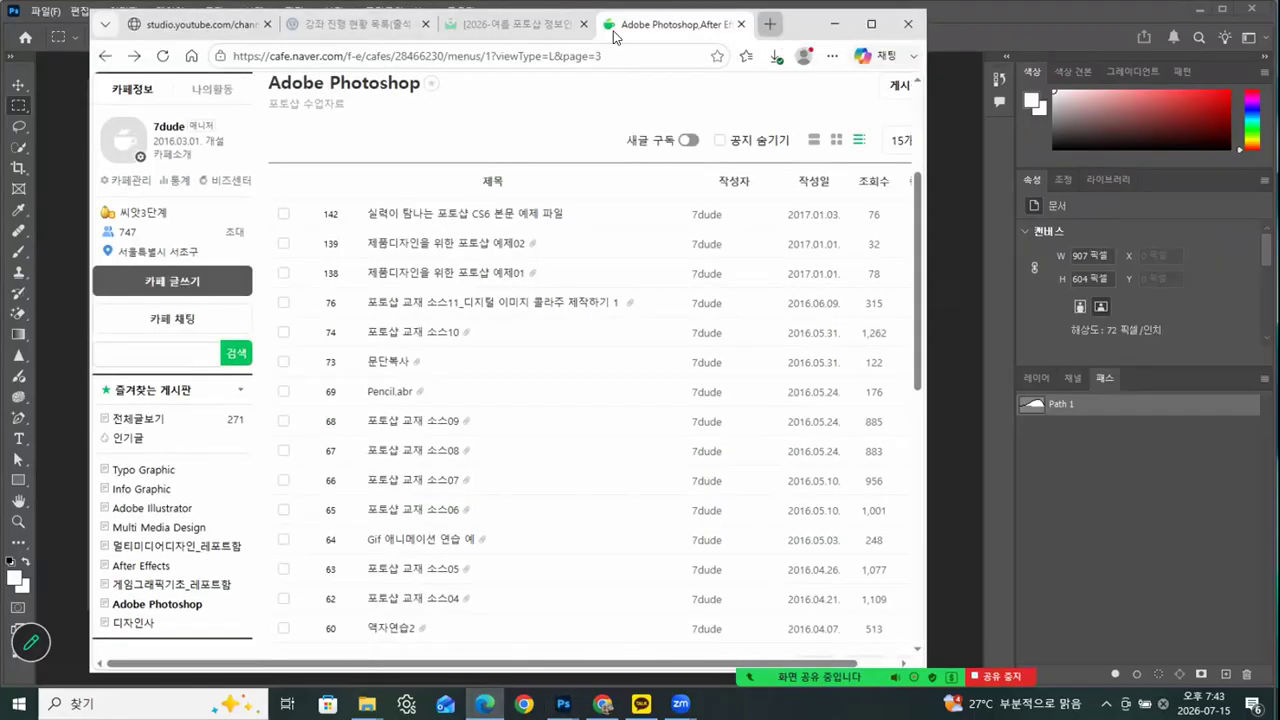
{"action": "left_click", "coordinate": [769, 23]}
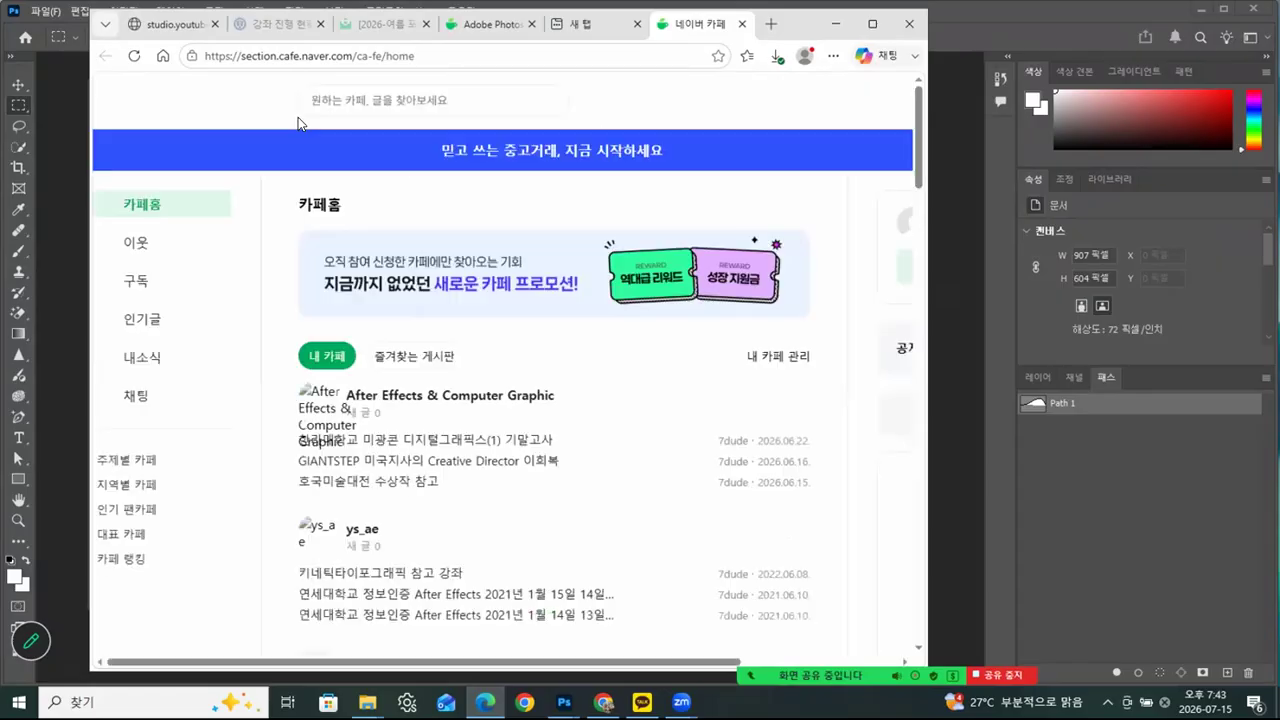
{"action": "left_click", "coordinate": [108, 103]}
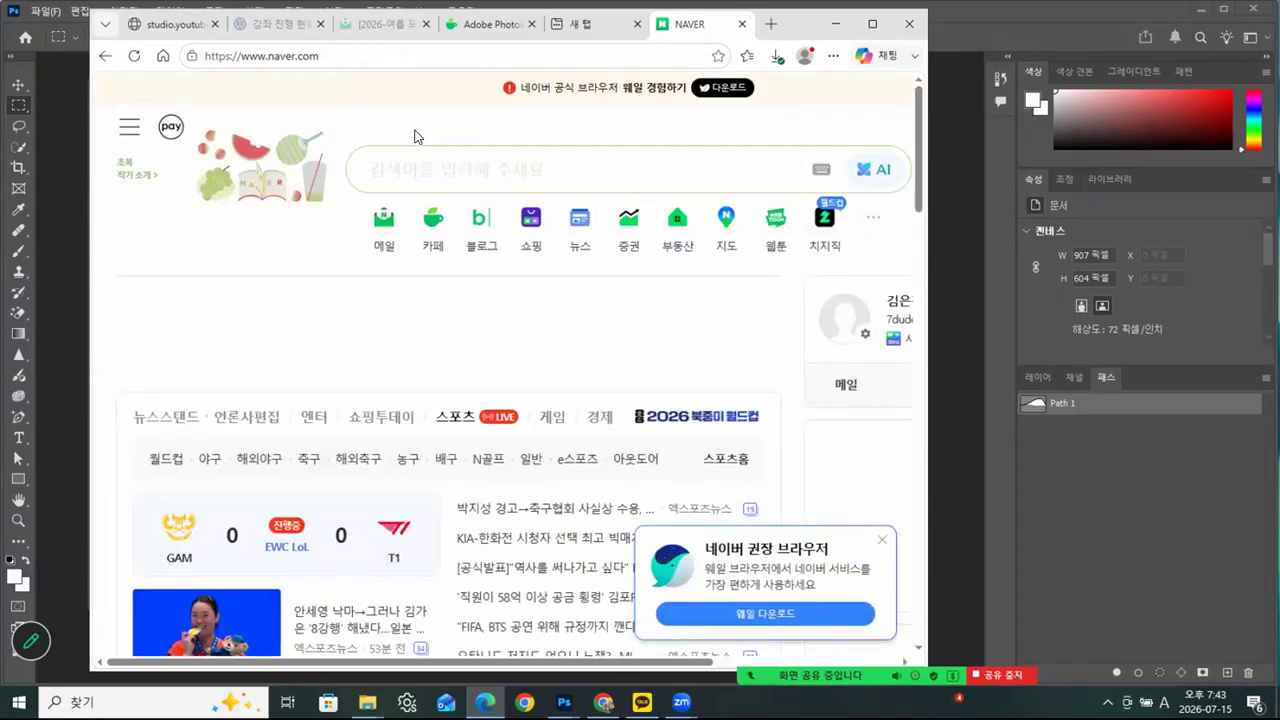
{"action": "type", "text": "t"}
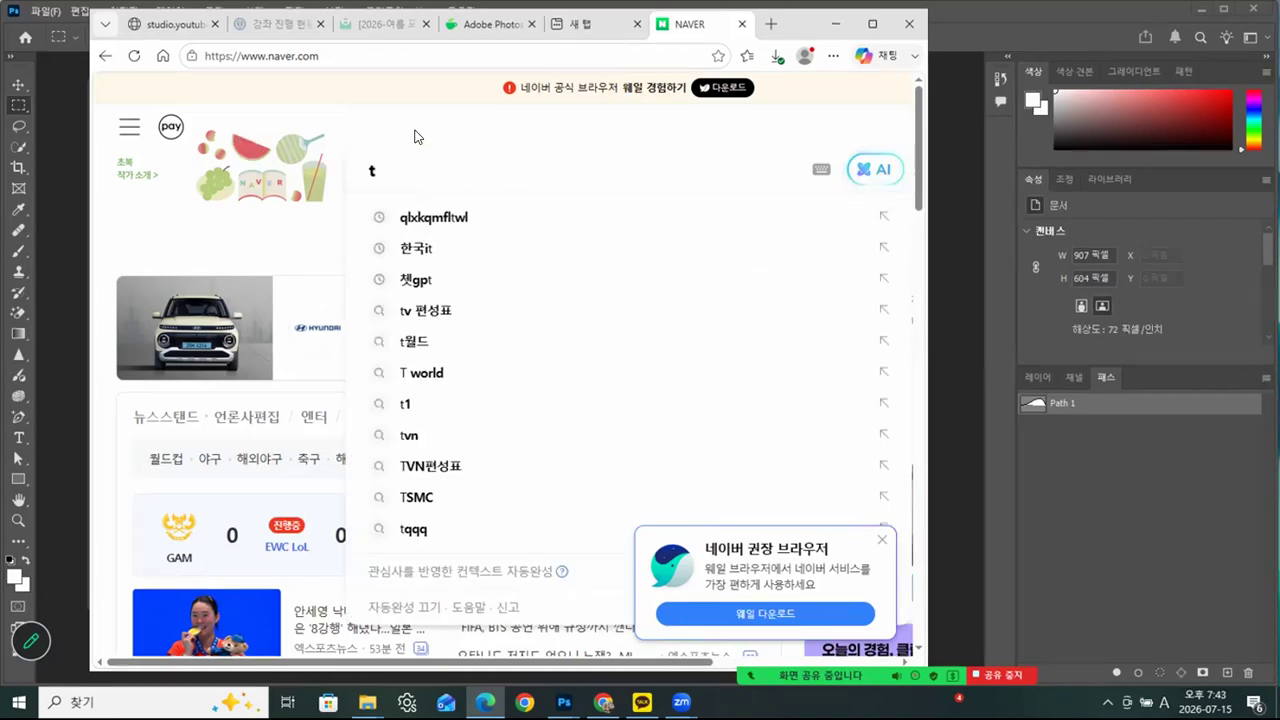
{"action": "type", "text": "ypo"}
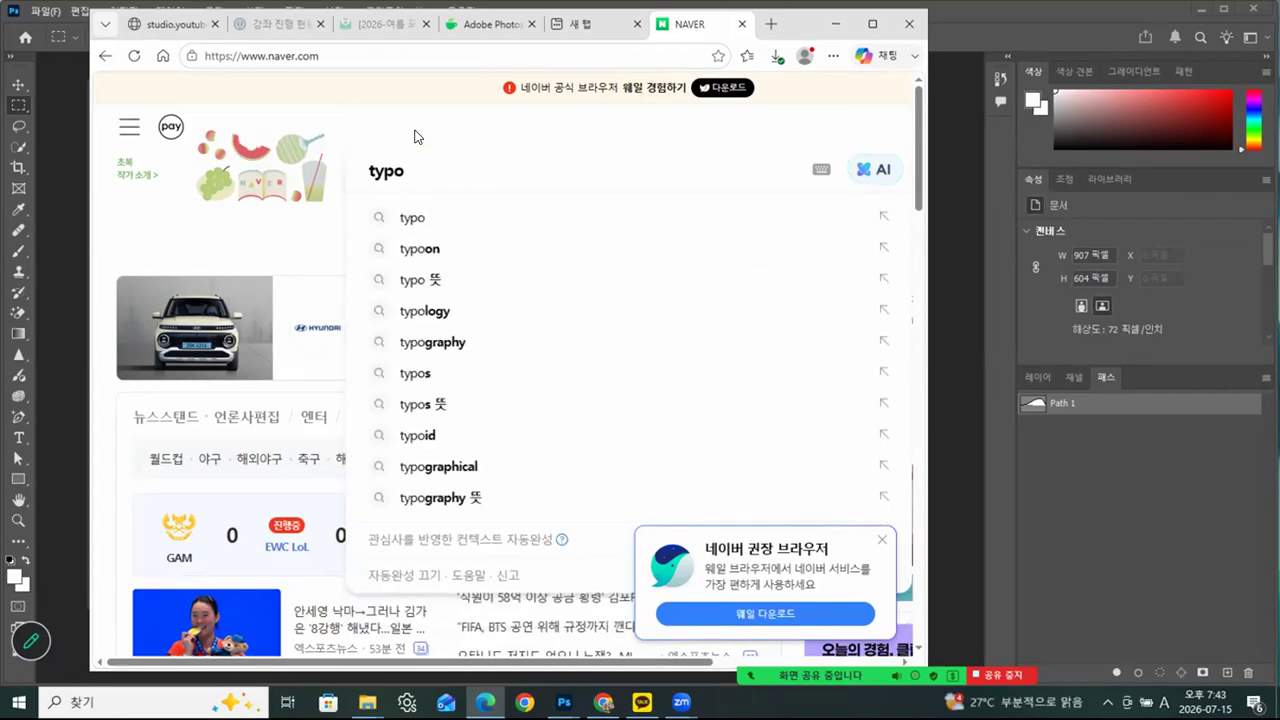
{"action": "left_click", "coordinate": [455, 343]}
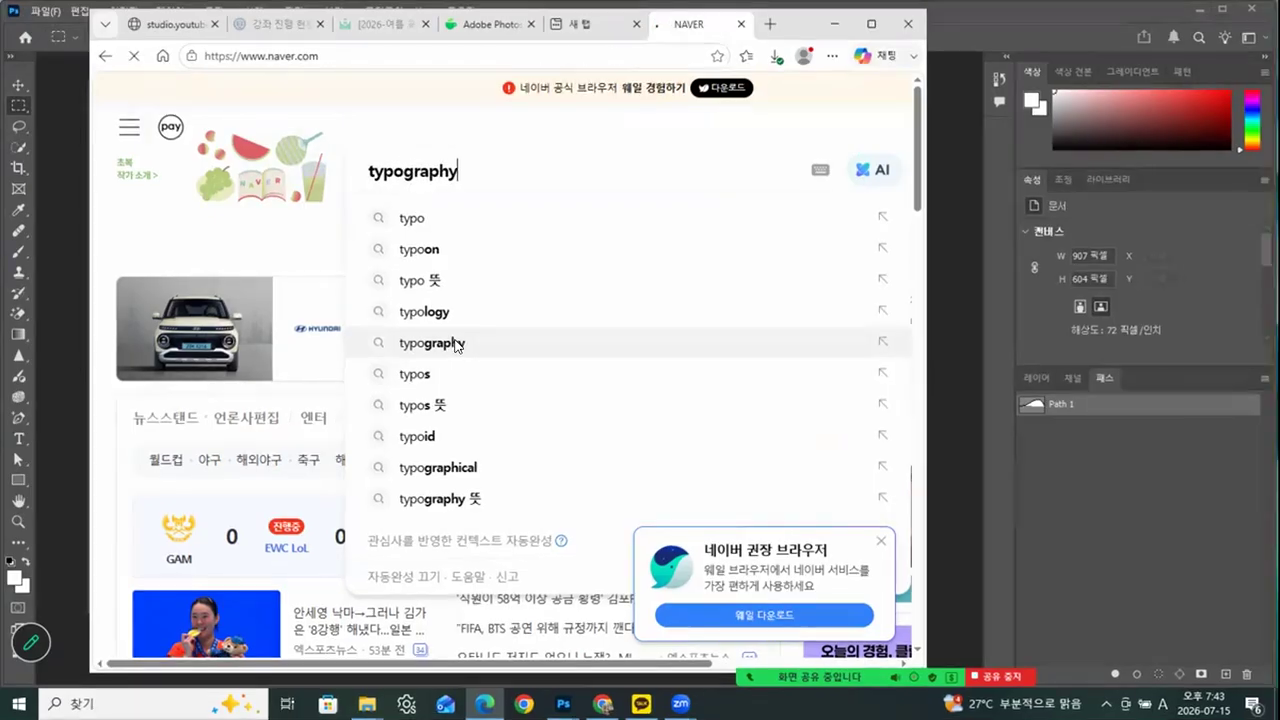
{"action": "left_click", "coordinate": [321, 168]}
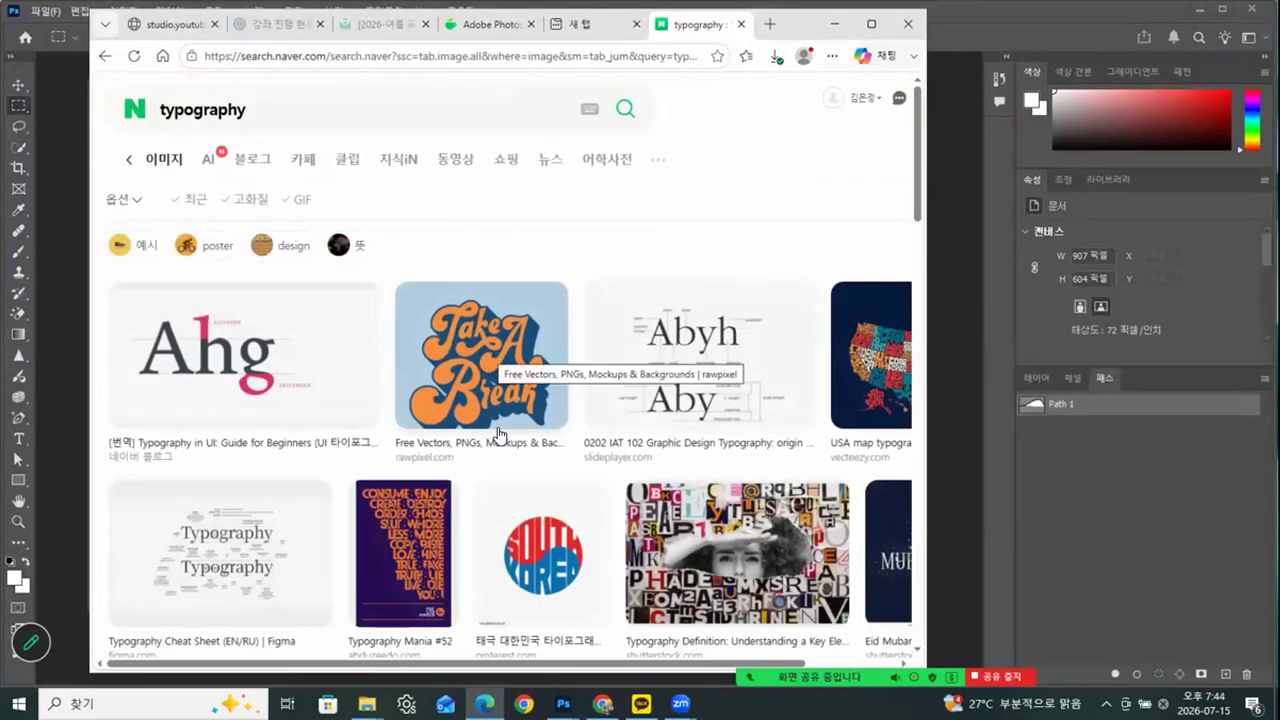
Examine the typography image results for examples of decorative lettering and shaped text, and return to Photoshop
{"action": "scroll", "coordinate": [563, 455], "scroll_direction": "down", "scroll_amount": 3}
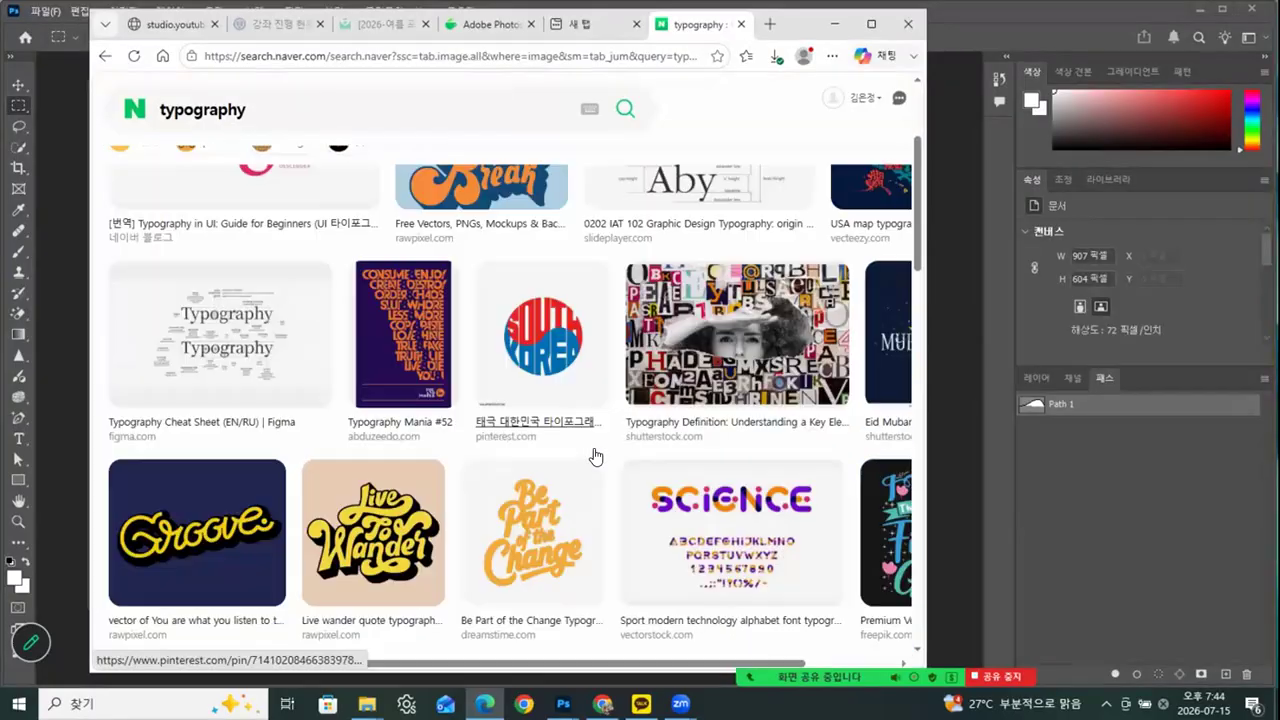
{"action": "scroll", "coordinate": [595, 456], "scroll_direction": "down", "scroll_amount": 1}
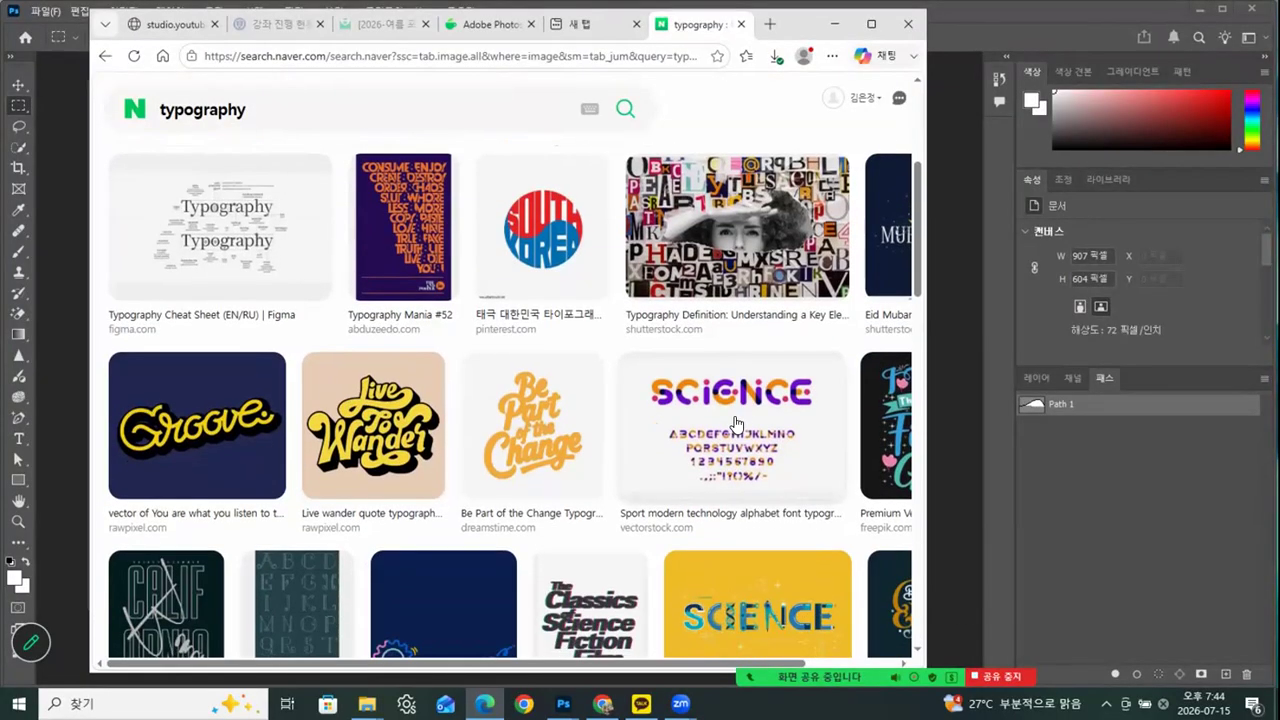
{"action": "scroll", "coordinate": [727, 427], "scroll_direction": "down", "scroll_amount": 3}
{"action": "scroll", "coordinate": [727, 427], "scroll_direction": "down", "scroll_amount": 1}
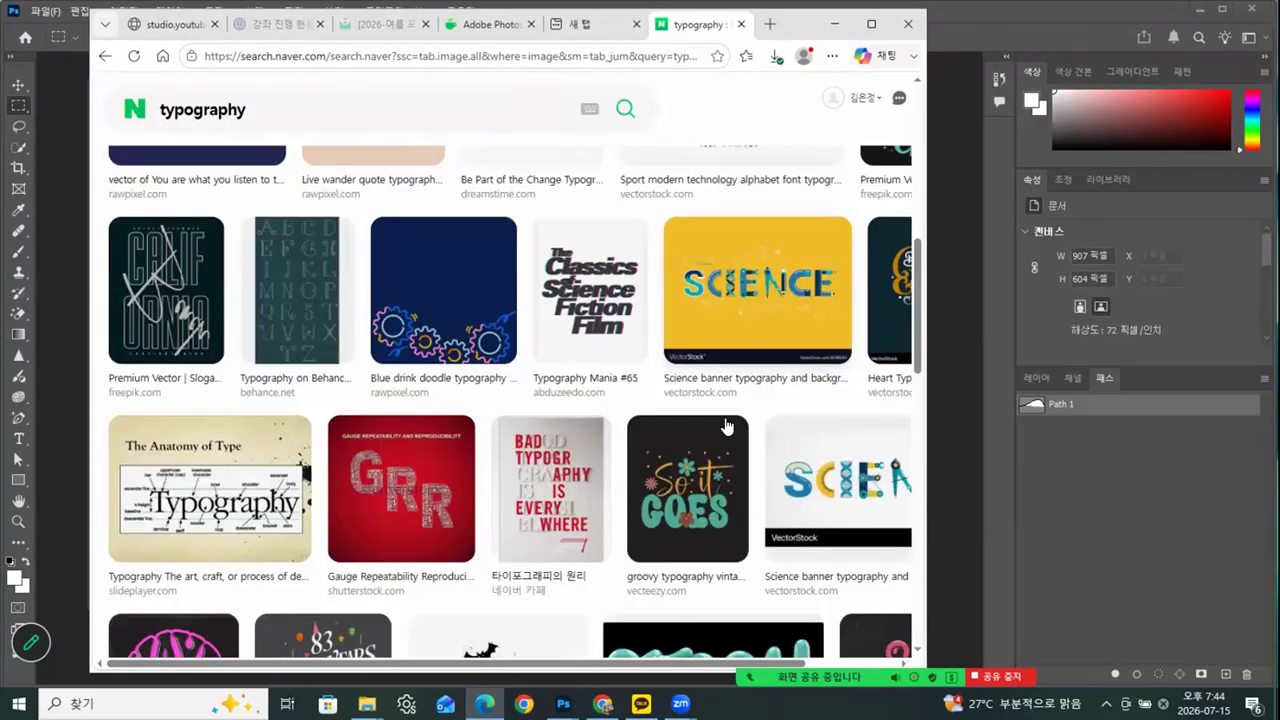
{"action": "scroll", "coordinate": [727, 427], "scroll_direction": "down", "scroll_amount": 2}
{"action": "scroll", "coordinate": [662, 494], "scroll_direction": "down", "scroll_amount": 2}
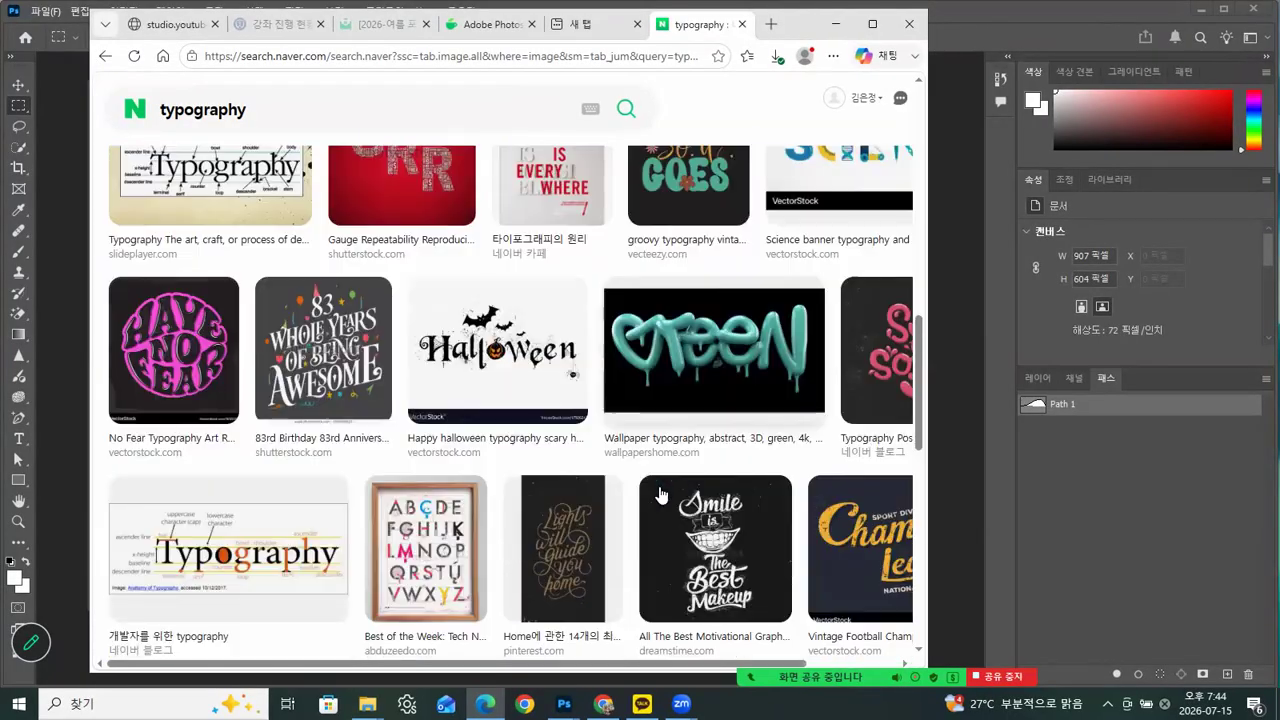
{"action": "left_click", "coordinate": [872, 29]}
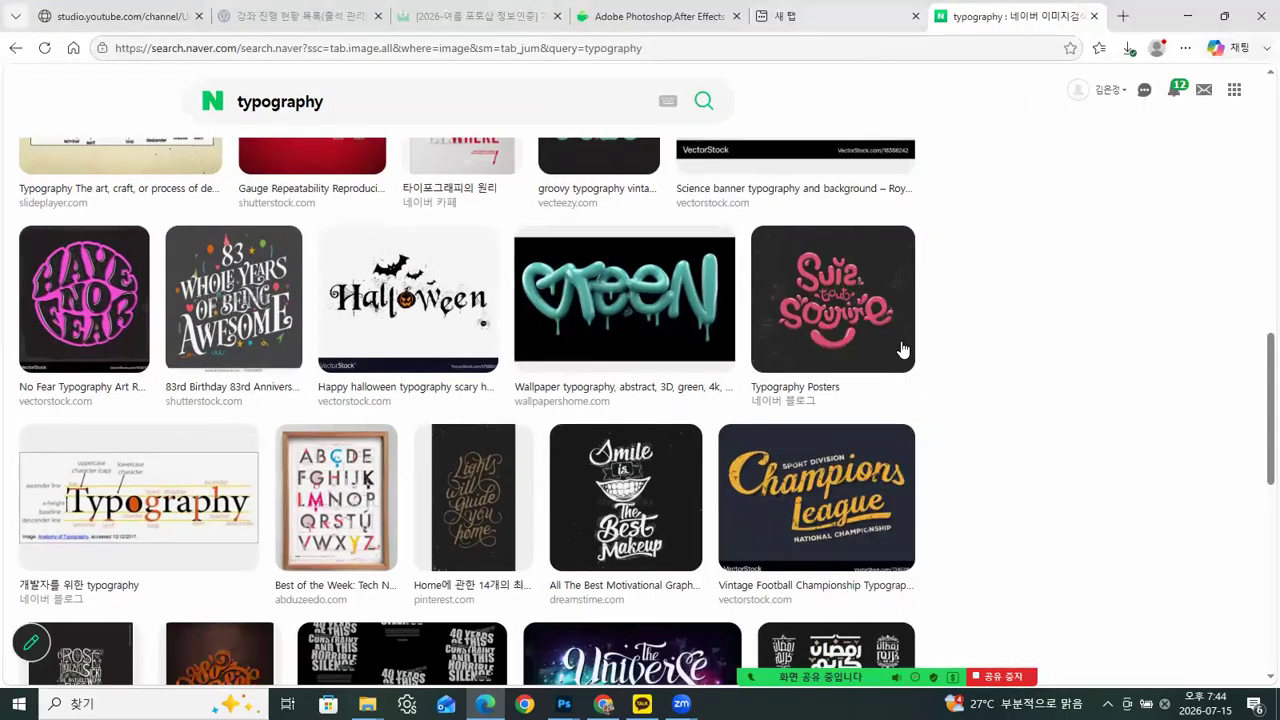
{"action": "scroll", "coordinate": [1007, 466], "scroll_direction": "down", "scroll_amount": 3}
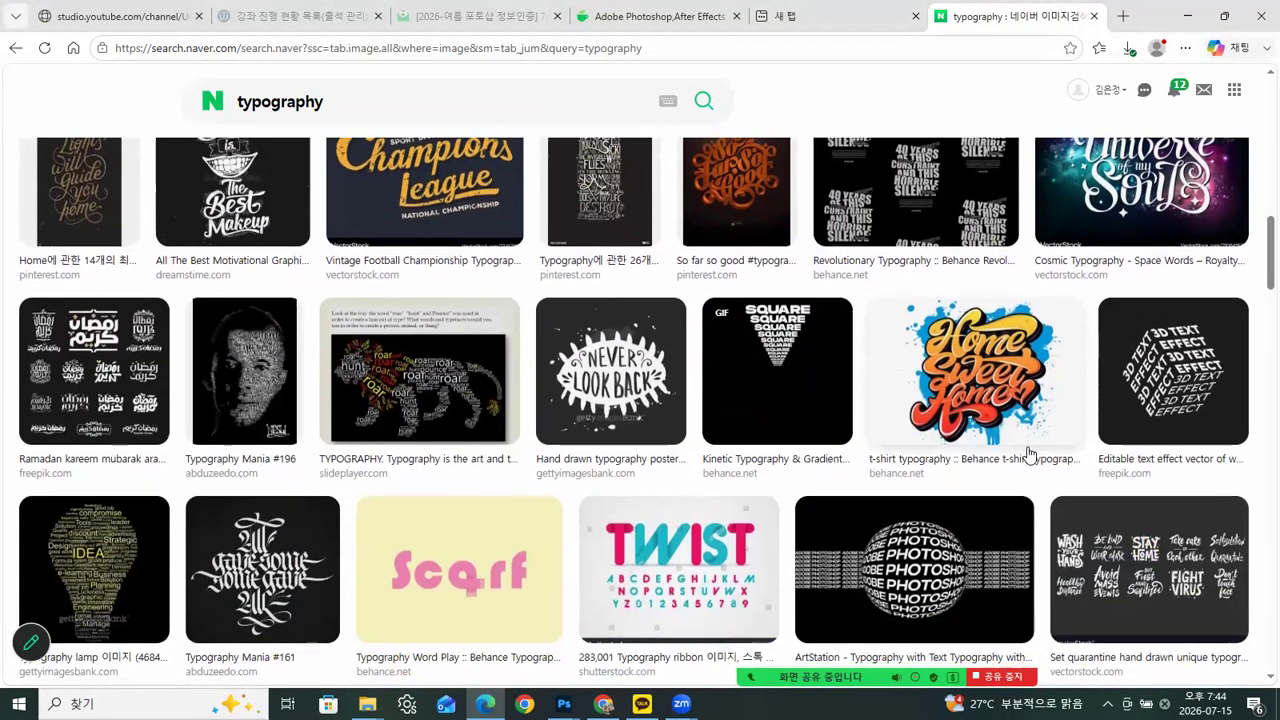
{"action": "scroll", "coordinate": [1020, 455], "scroll_direction": "down", "scroll_amount": 2}
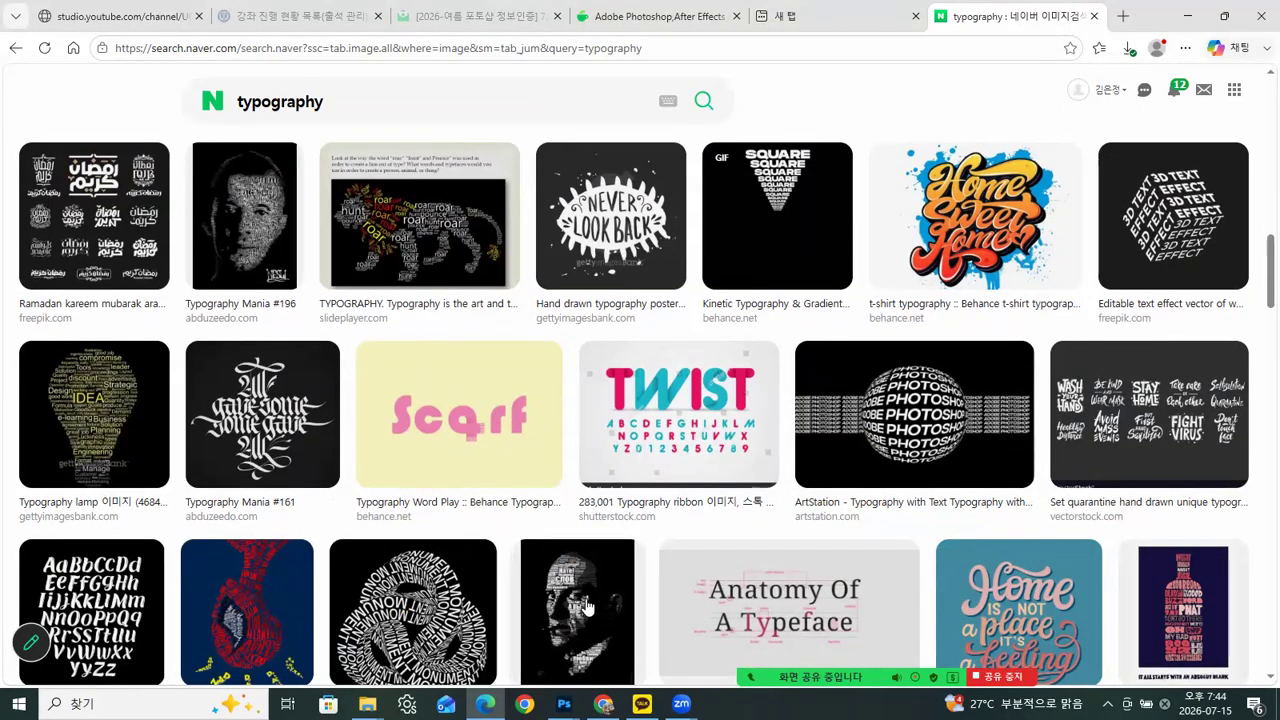
{"action": "scroll", "coordinate": [560, 615], "scroll_direction": "down", "scroll_amount": 1}
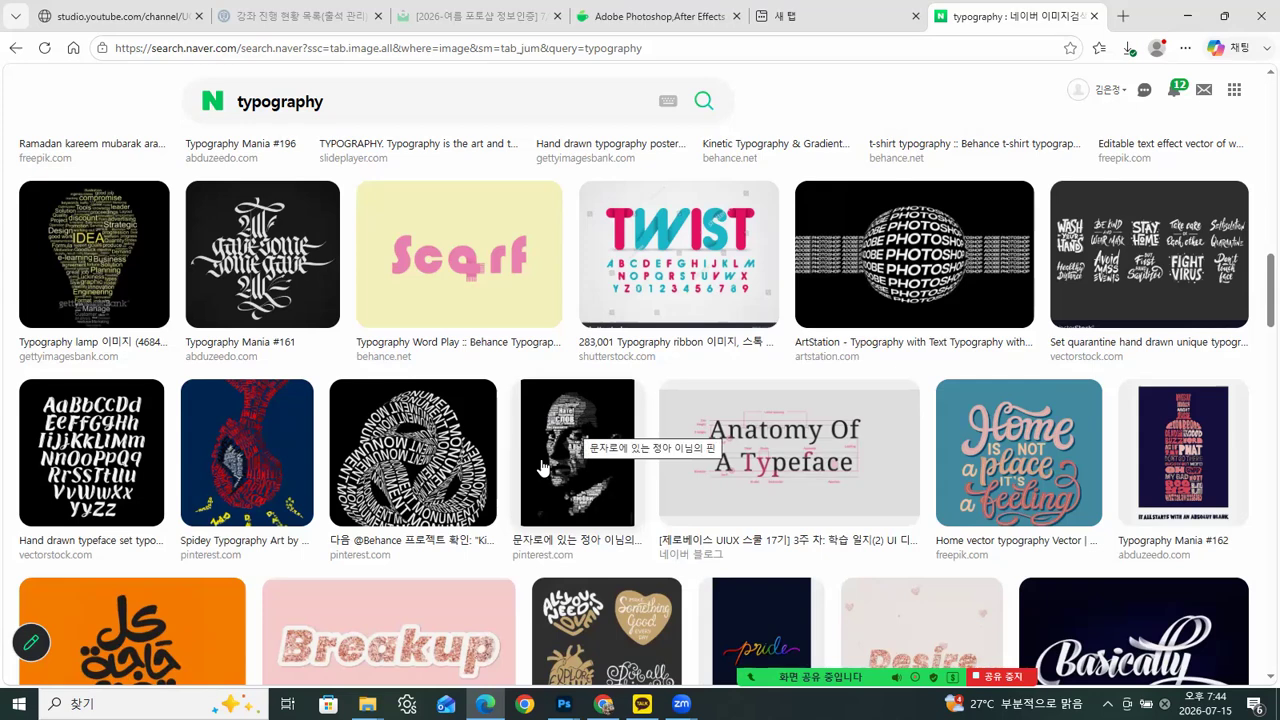
{"action": "scroll", "coordinate": [845, 483], "scroll_direction": "down", "scroll_amount": 4}
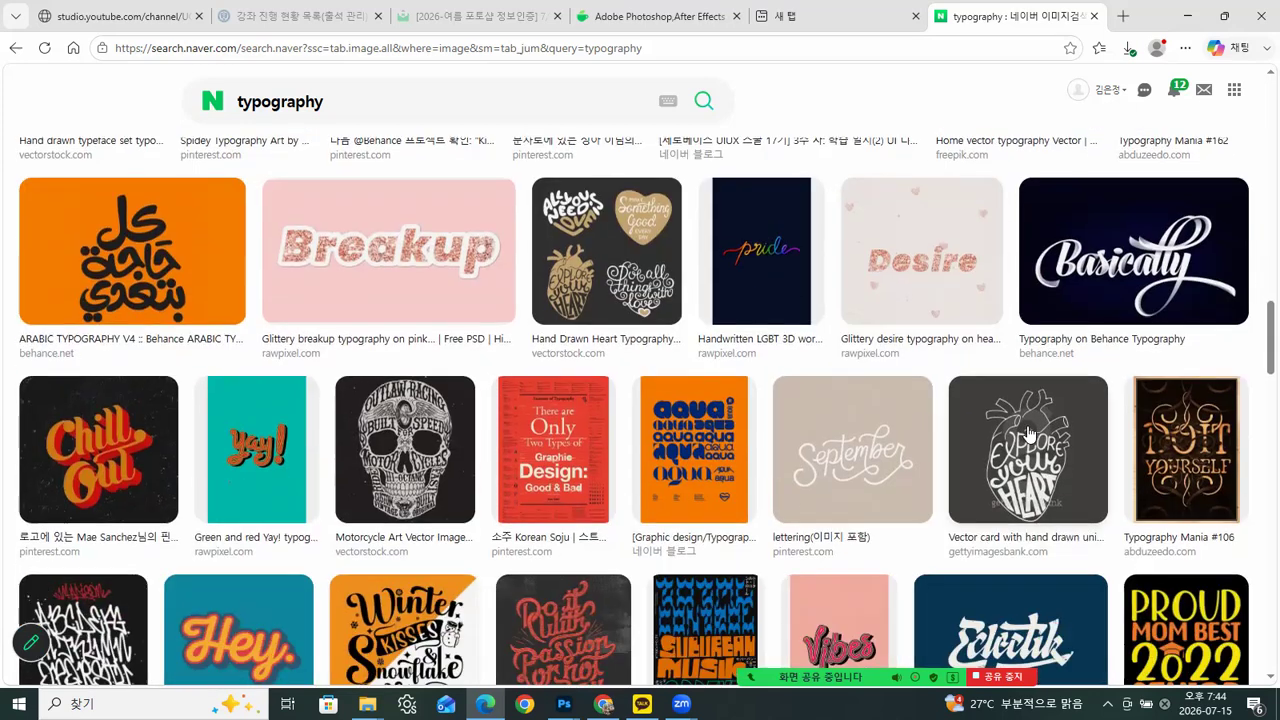
{"action": "scroll", "coordinate": [586, 528], "scroll_direction": "down", "scroll_amount": 2}
{"action": "scroll", "coordinate": [420, 574], "scroll_direction": "down", "scroll_amount": 2}
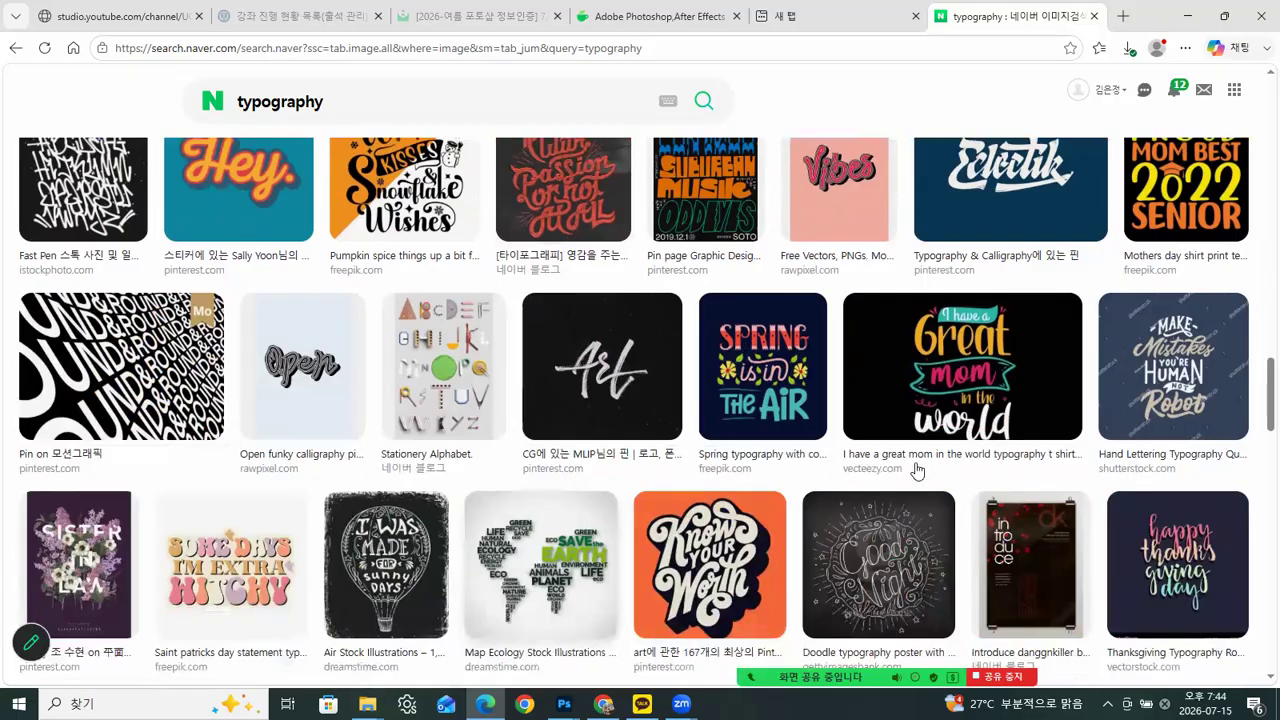
{"action": "scroll", "coordinate": [1028, 546], "scroll_direction": "down", "scroll_amount": 2}
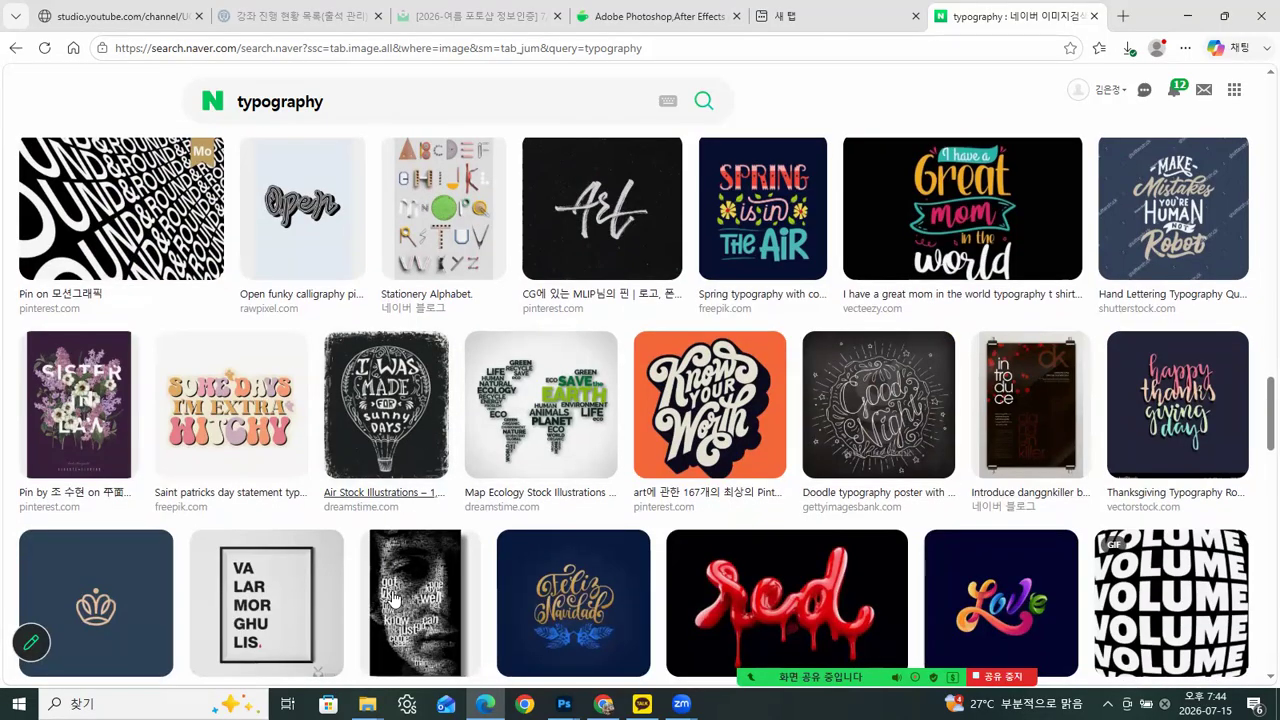
{"action": "scroll", "coordinate": [820, 527], "scroll_direction": "down", "scroll_amount": 2}
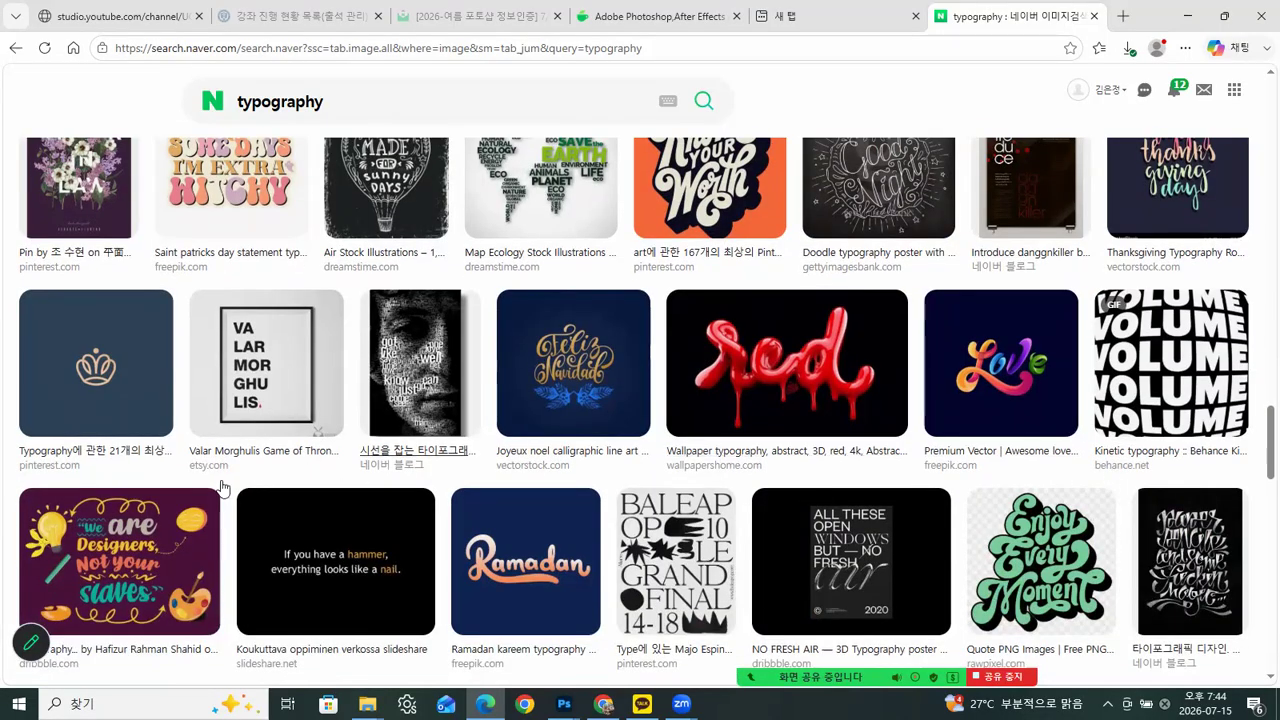
{"action": "scroll", "coordinate": [1197, 541], "scroll_direction": "down", "scroll_amount": 2}
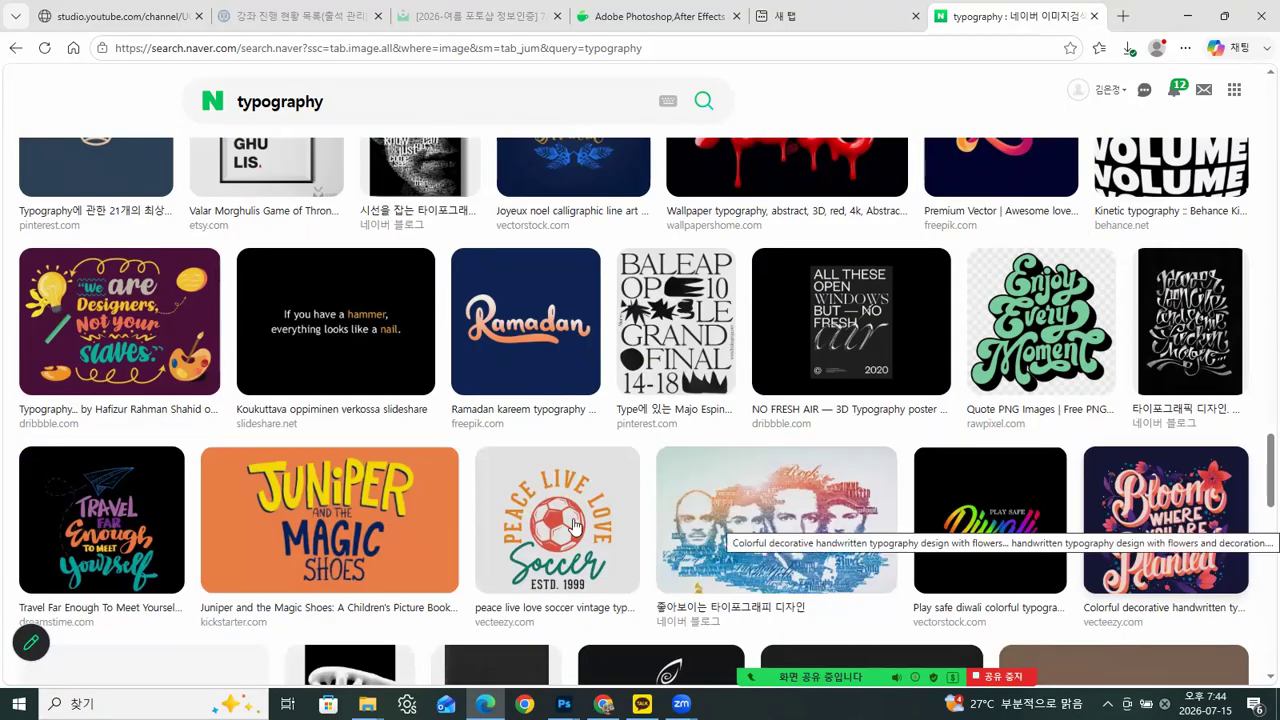
{"action": "scroll", "coordinate": [383, 520], "scroll_direction": "down", "scroll_amount": 2}
{"action": "scroll", "coordinate": [740, 412], "scroll_direction": "down", "scroll_amount": 2}
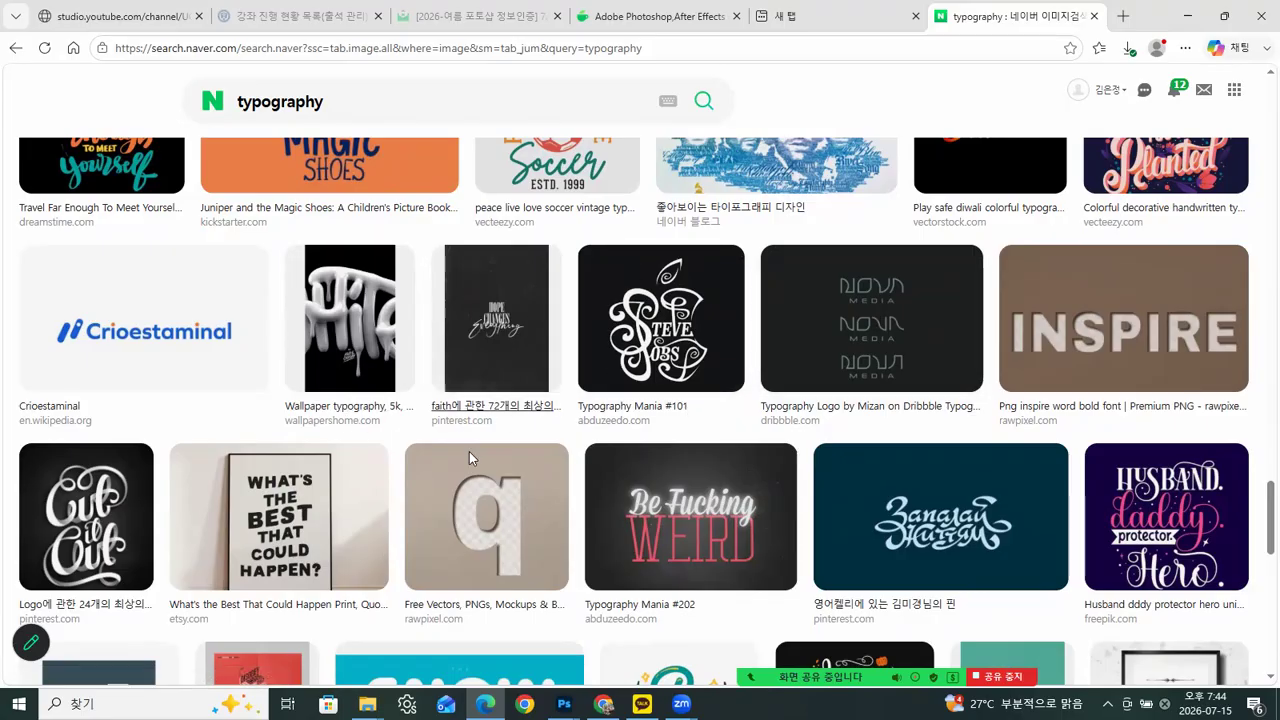
{"action": "left_click", "coordinate": [1186, 18]}
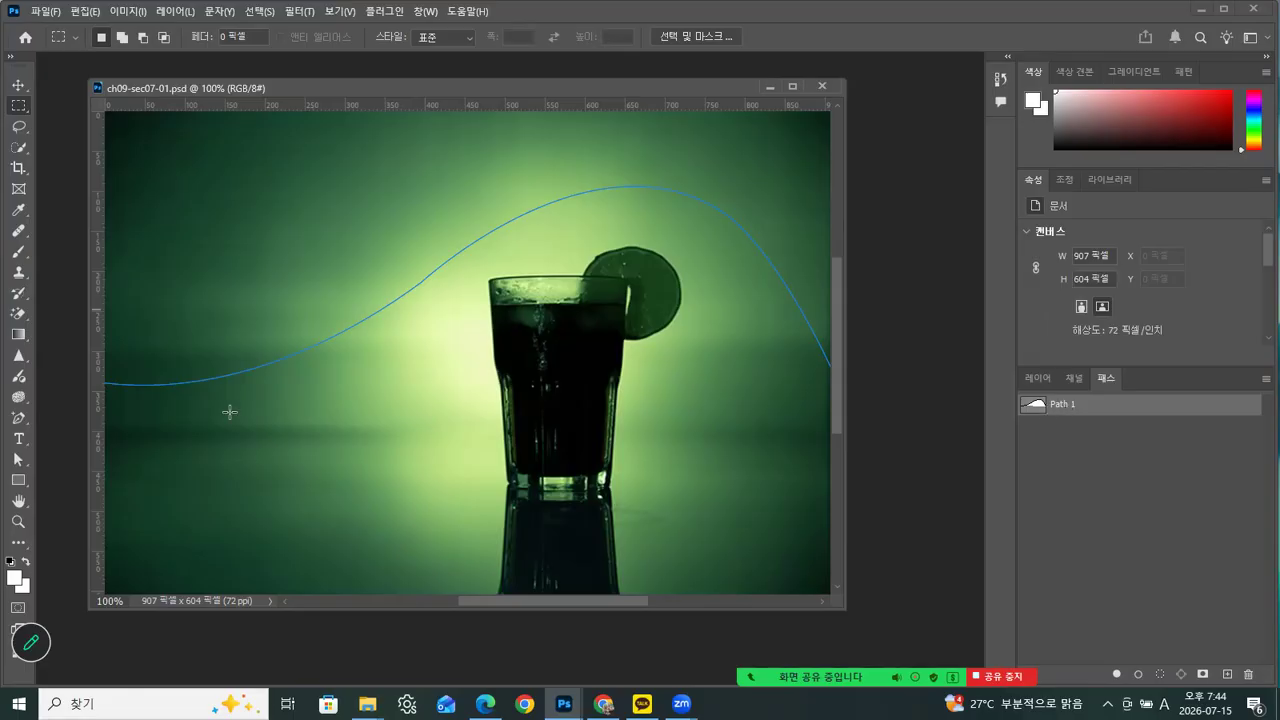
Enter a long string of filler letters in white 50 pt Impact along the curved path, starting near its left end
{"action": "left_click", "coordinate": [20, 439]}
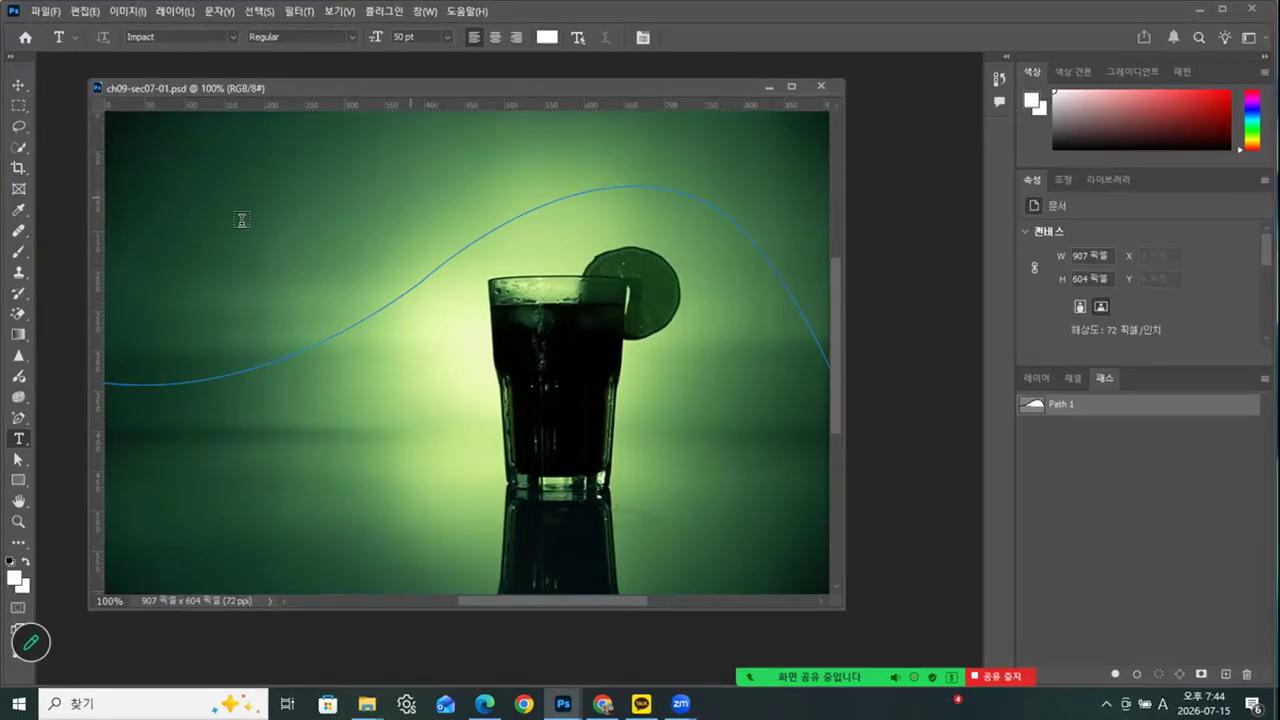
{"action": "left_click", "coordinate": [163, 381]}
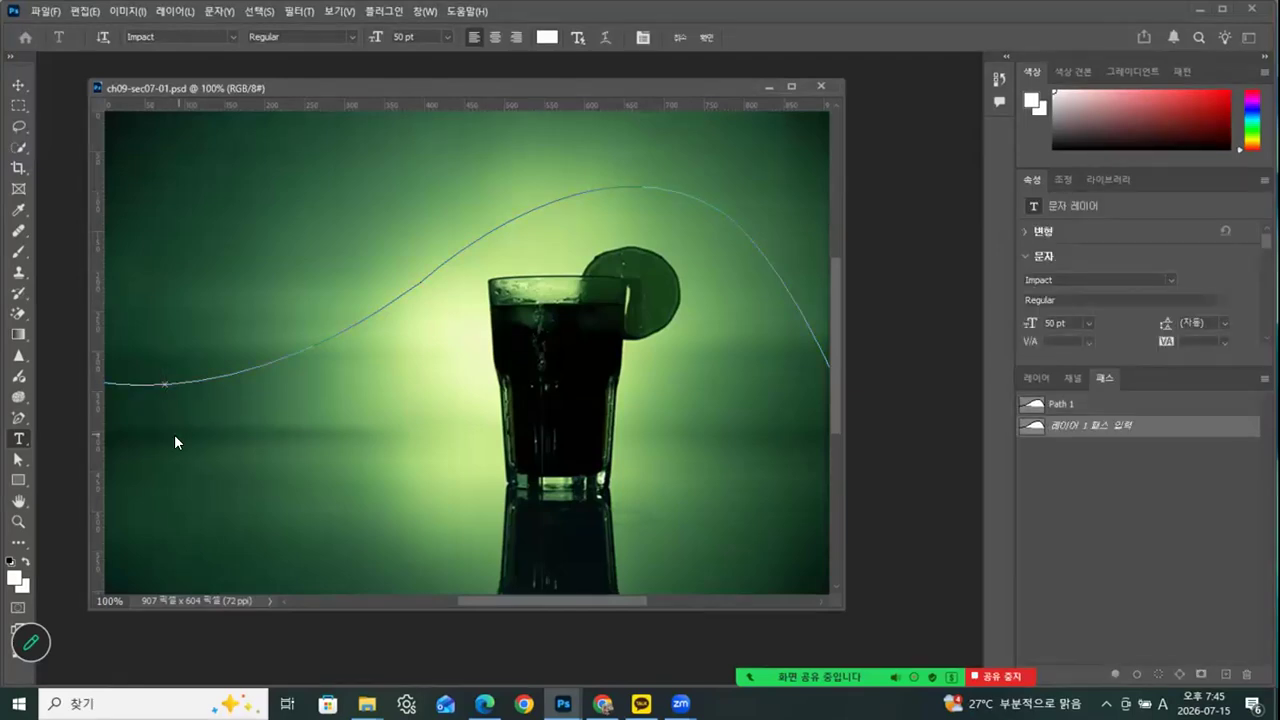
{"action": "type", "text": "drhfigigyu"}
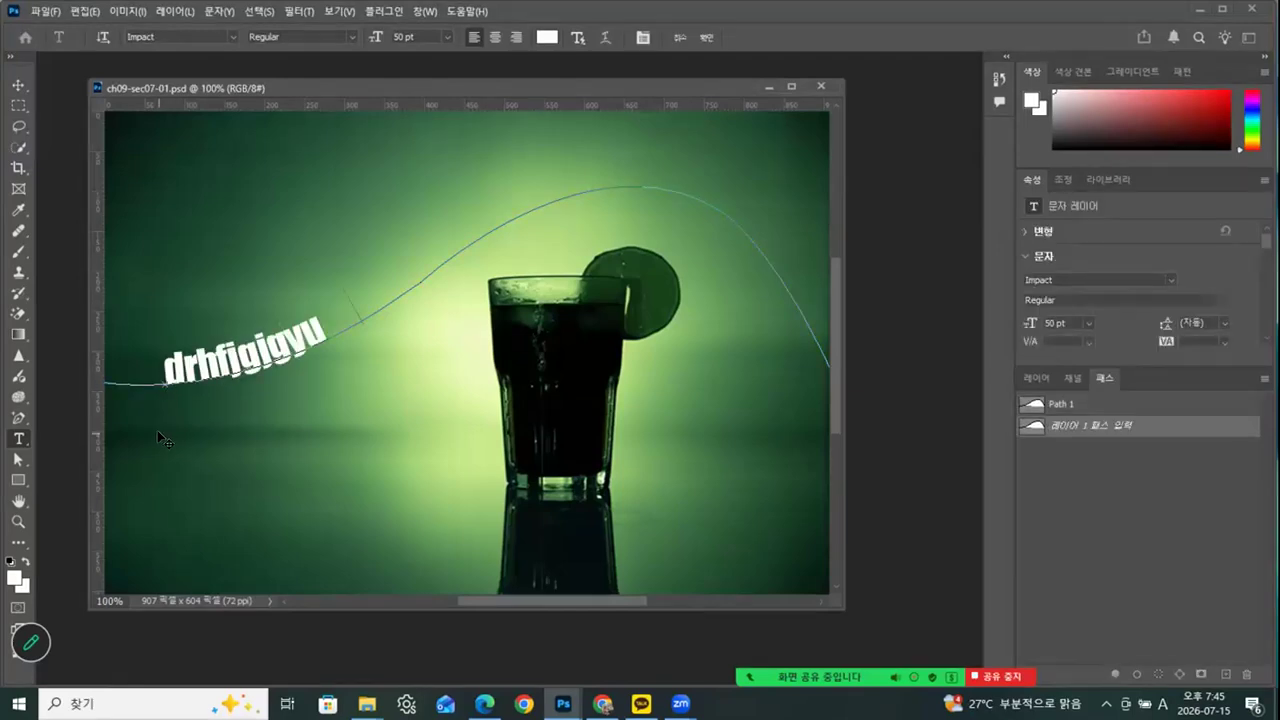
{"action": "type", "text": "oyoyouuiuiiupiuop"}
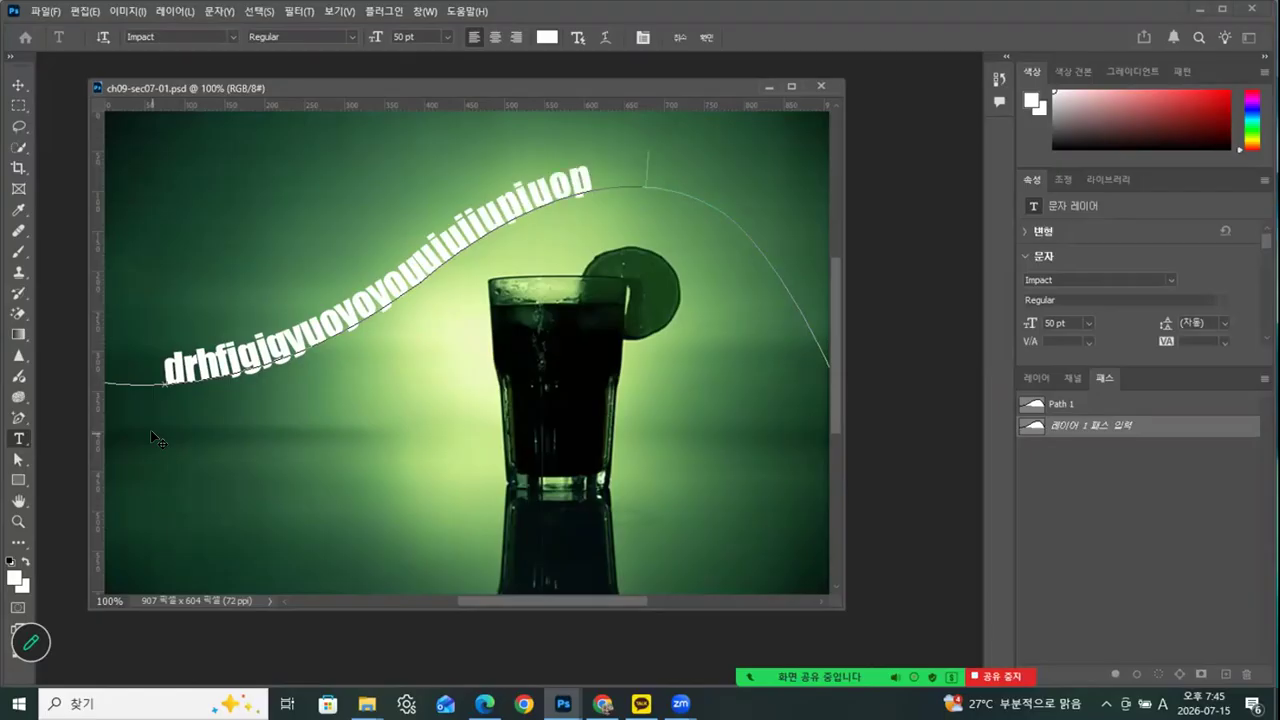
{"action": "type", "text": "iopiolioloioloo"}
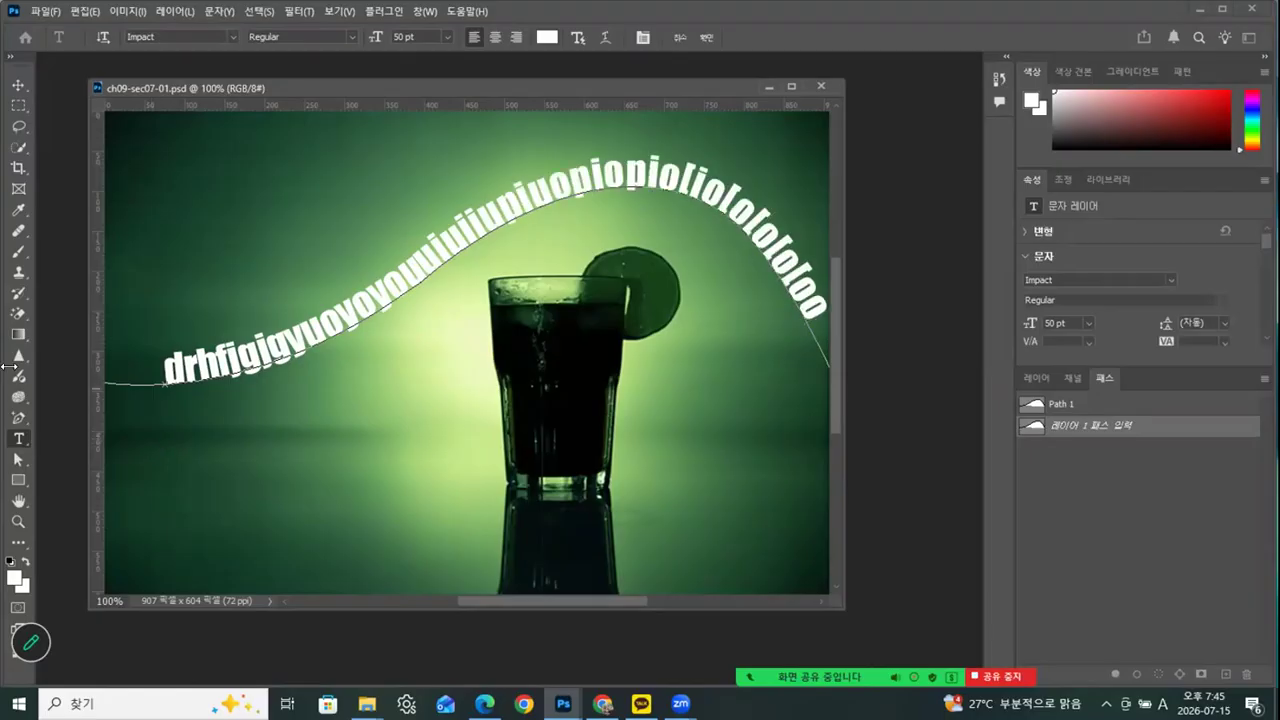
Move the path text slightly left and down, and show the layer list with no layer selected
{"action": "left_click", "coordinate": [18, 85]}
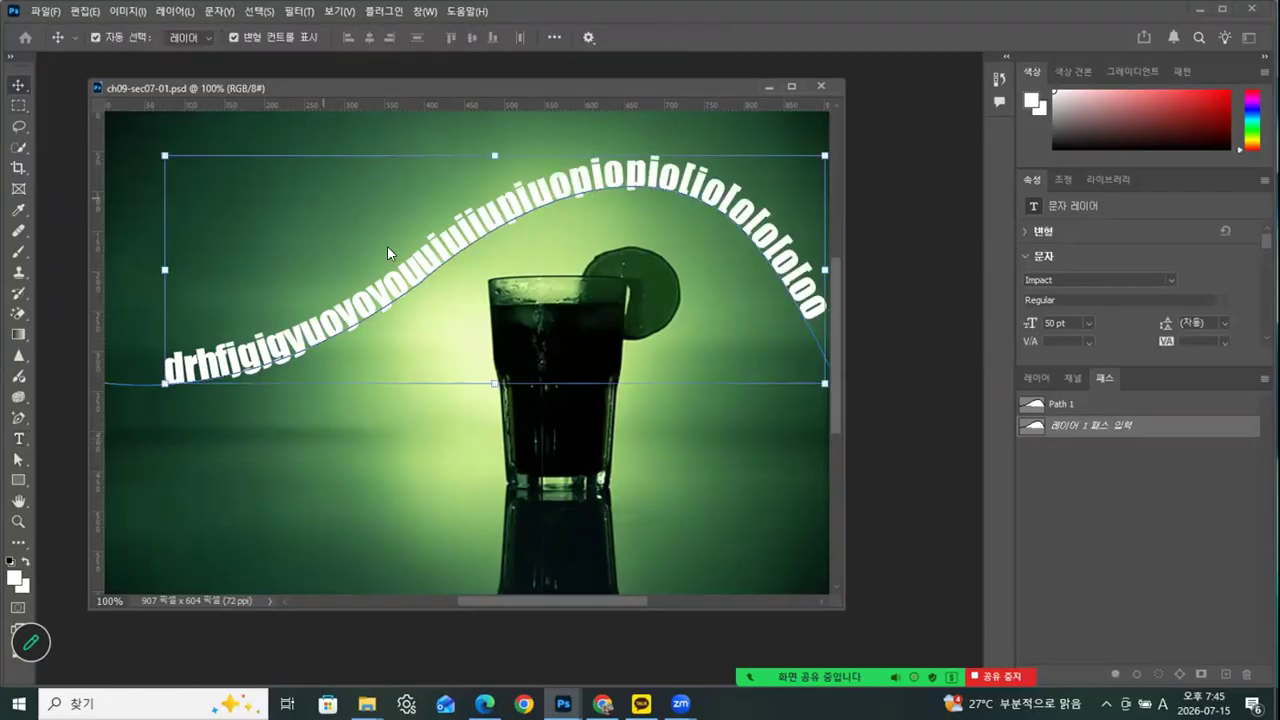
{"action": "left_click_drag", "start_coordinate": [426, 259], "coordinate": [405, 266]}
{"action": "left_click", "coordinate": [1036, 381]}
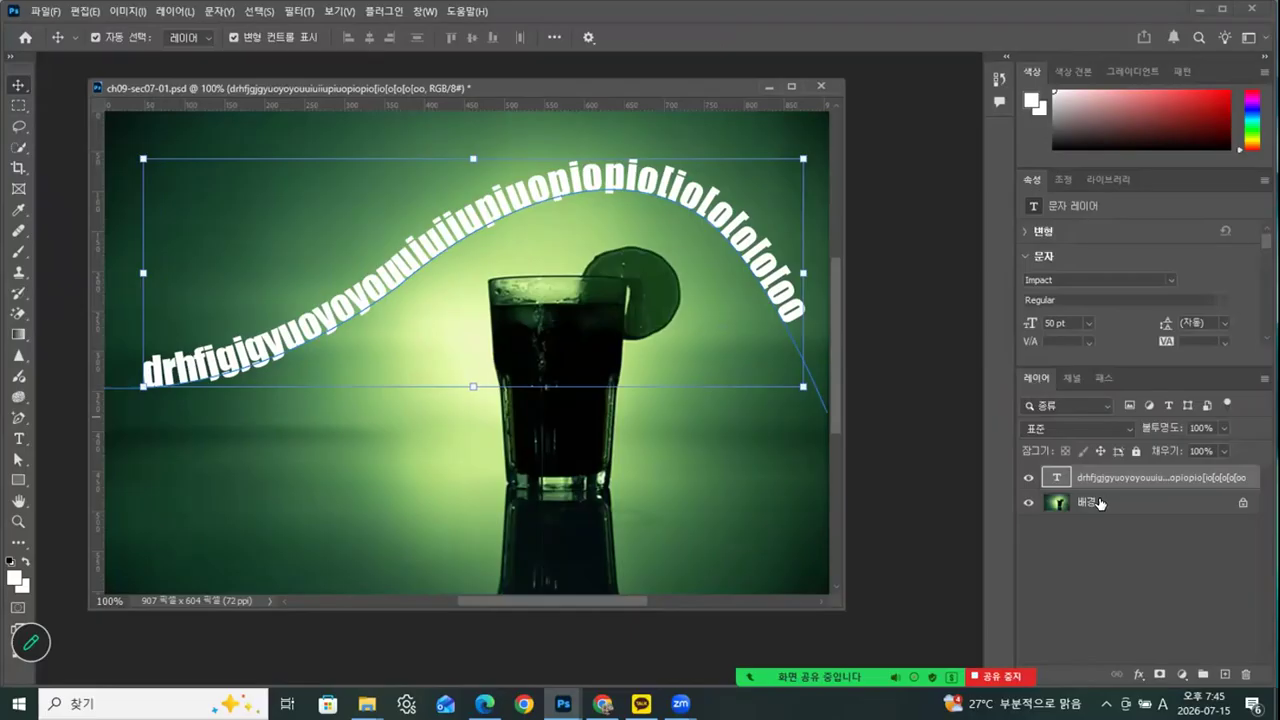
{"action": "left_click", "coordinate": [1095, 540]}
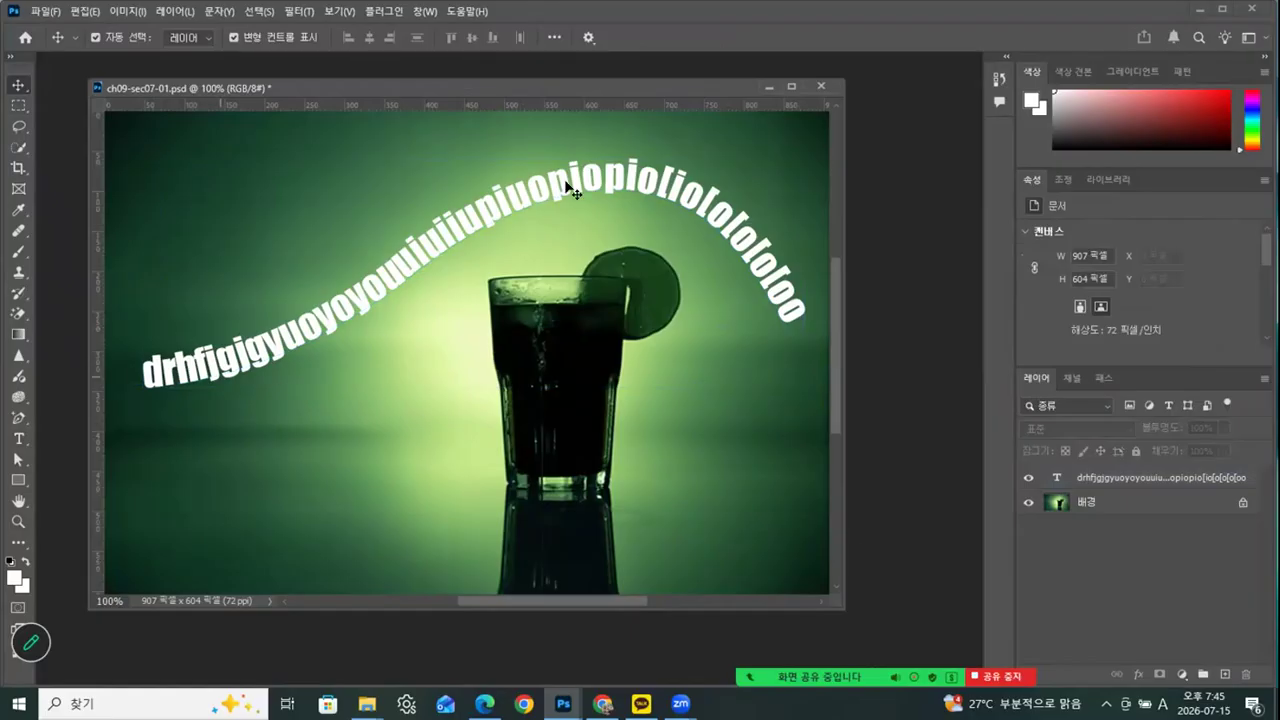
Close the drink image without saving its changes, and open ch09-sec07-02.psd from the ch09 folder in a floating window
{"action": "left_click", "coordinate": [821, 86]}
{"action": "left_click", "coordinate": [640, 274]}
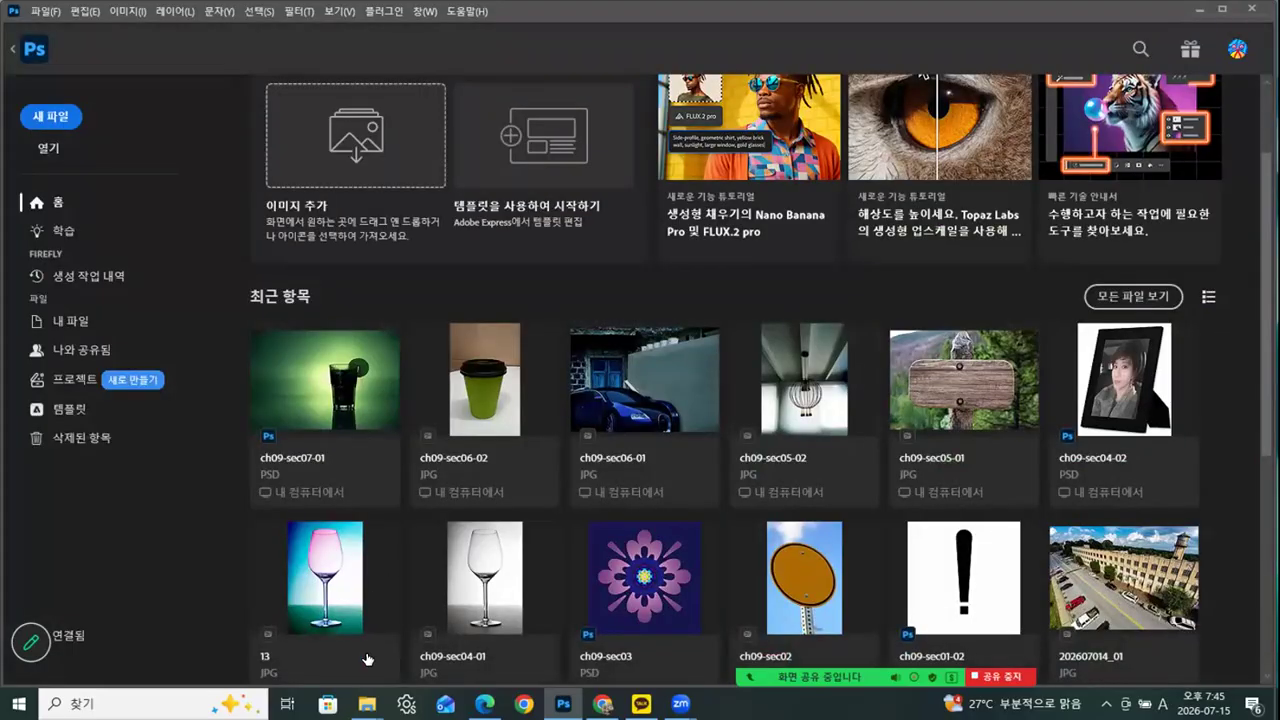
{"action": "mouse_move", "coordinate": [367, 703]}
{"action": "left_click", "coordinate": [236, 652]}
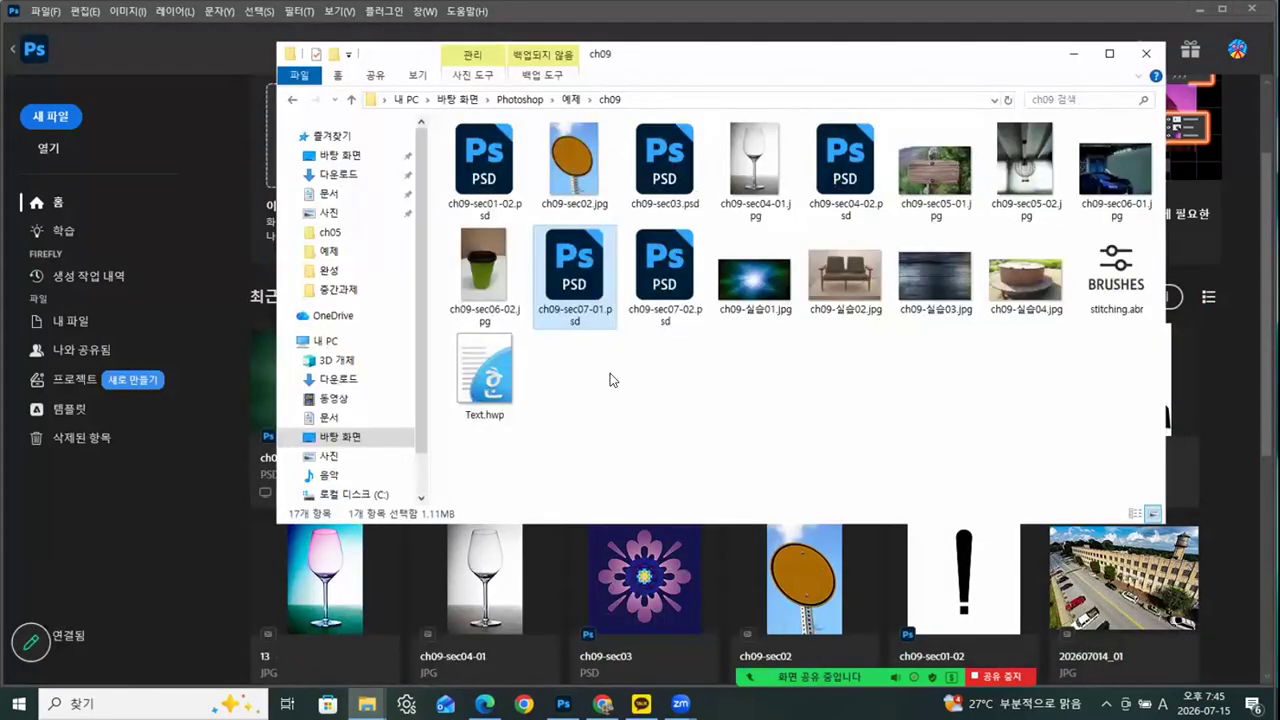
{"action": "left_click_drag", "start_coordinate": [672, 300], "coordinate": [135, 603]}
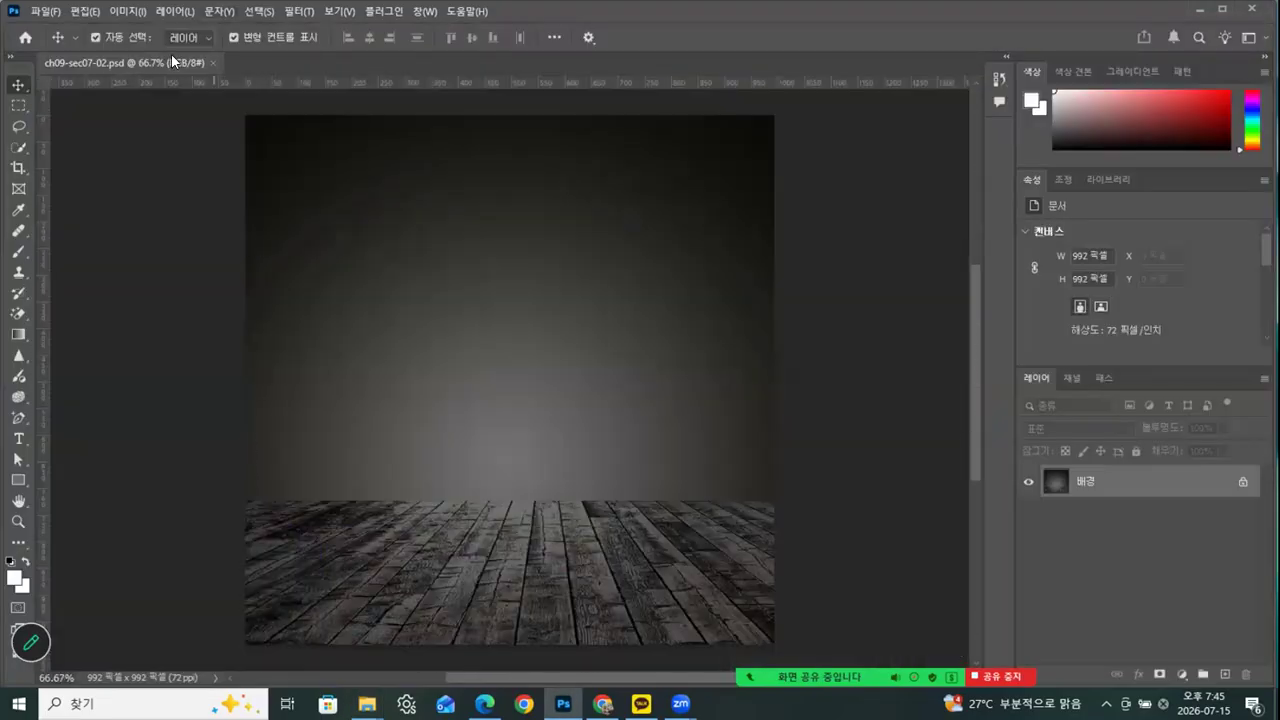
{"action": "left_click_drag", "start_coordinate": [230, 82], "coordinate": [435, 87]}
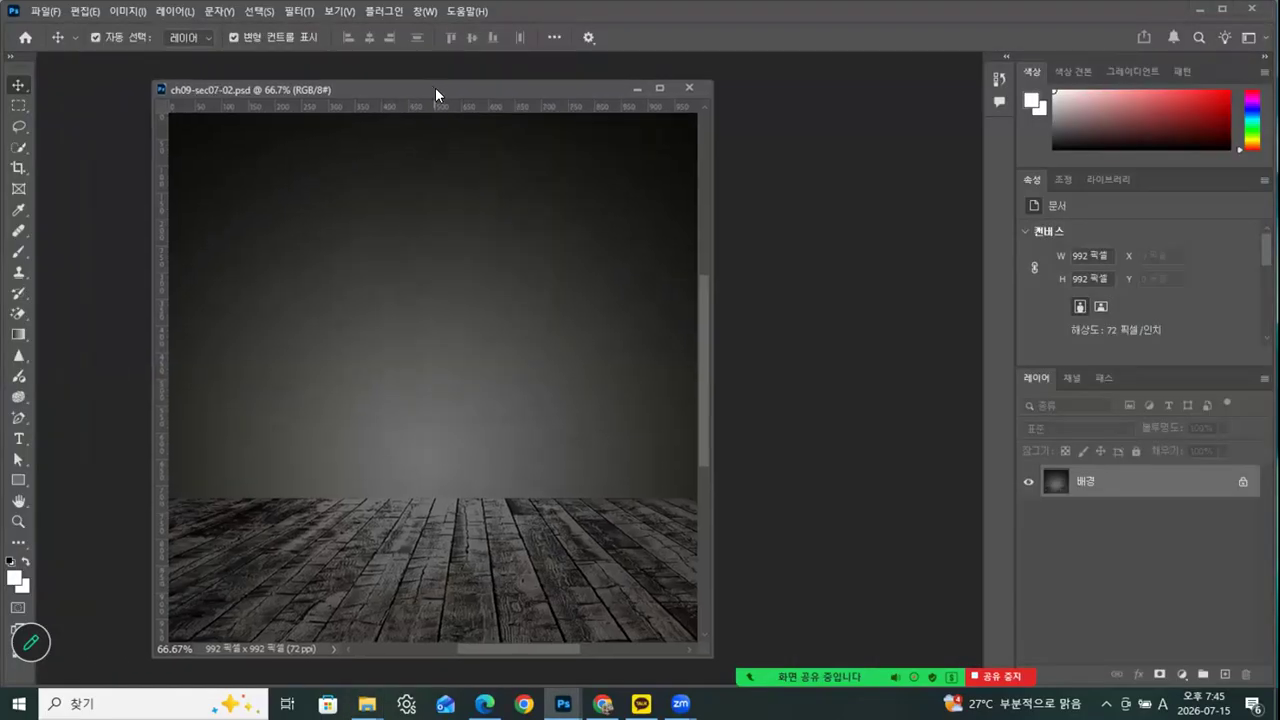
Show the saved chair-shaped outline Path 1 on the canvas
{"action": "left_click", "coordinate": [1101, 379]}
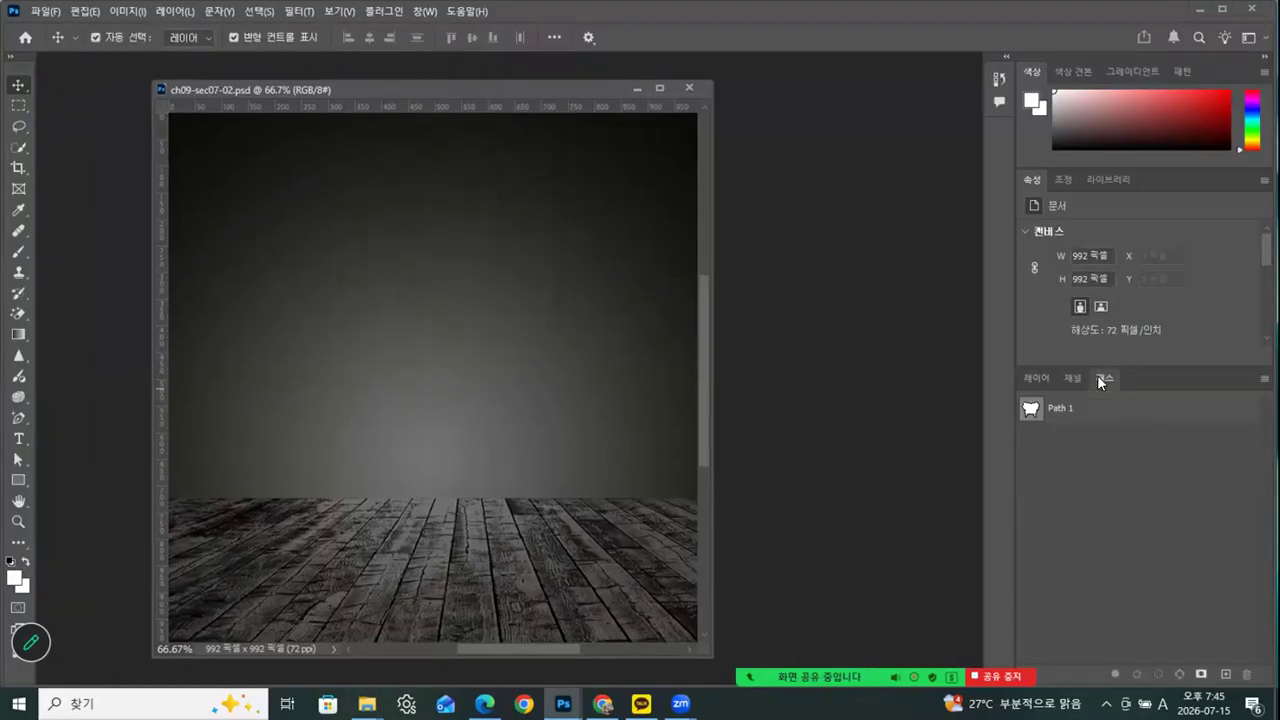
{"action": "left_click", "coordinate": [1031, 409]}
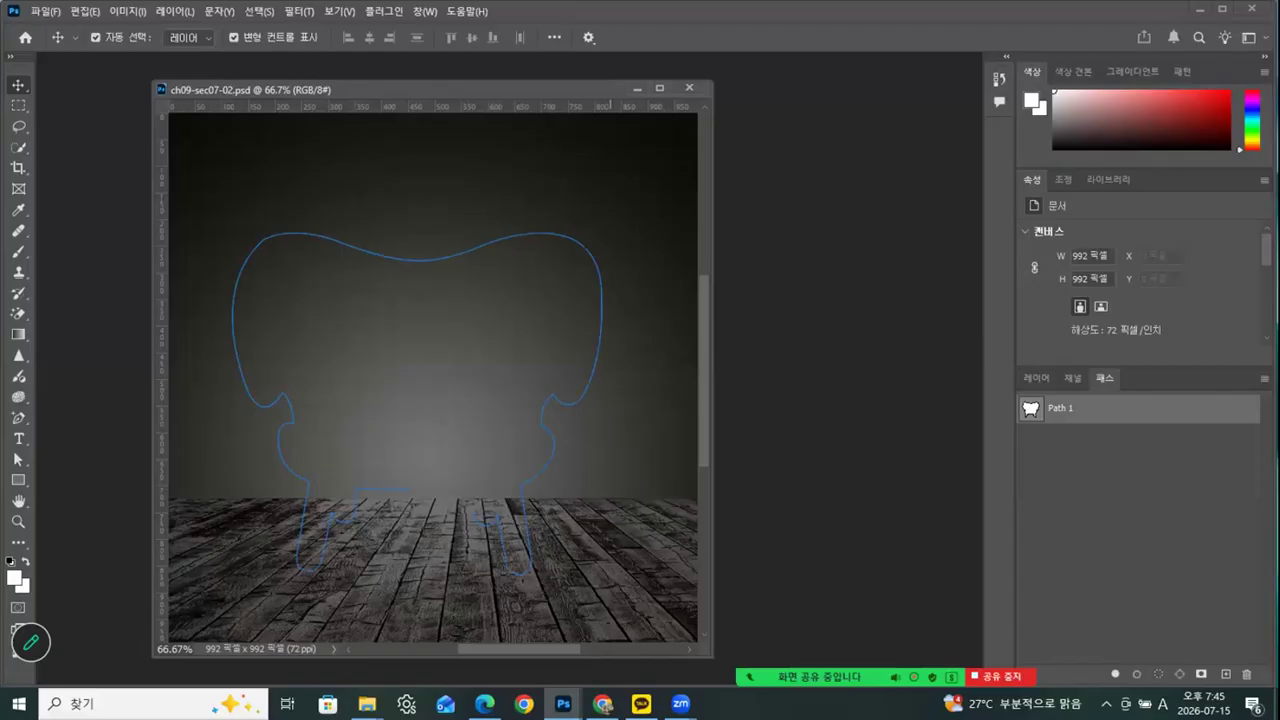
Switch to the browser and look through the typography image results for examples of pictures shaped out of text
{"action": "key", "text": "alt+Tab"}
{"action": "scroll", "coordinate": [760, 425], "scroll_direction": "up", "scroll_amount": 3}
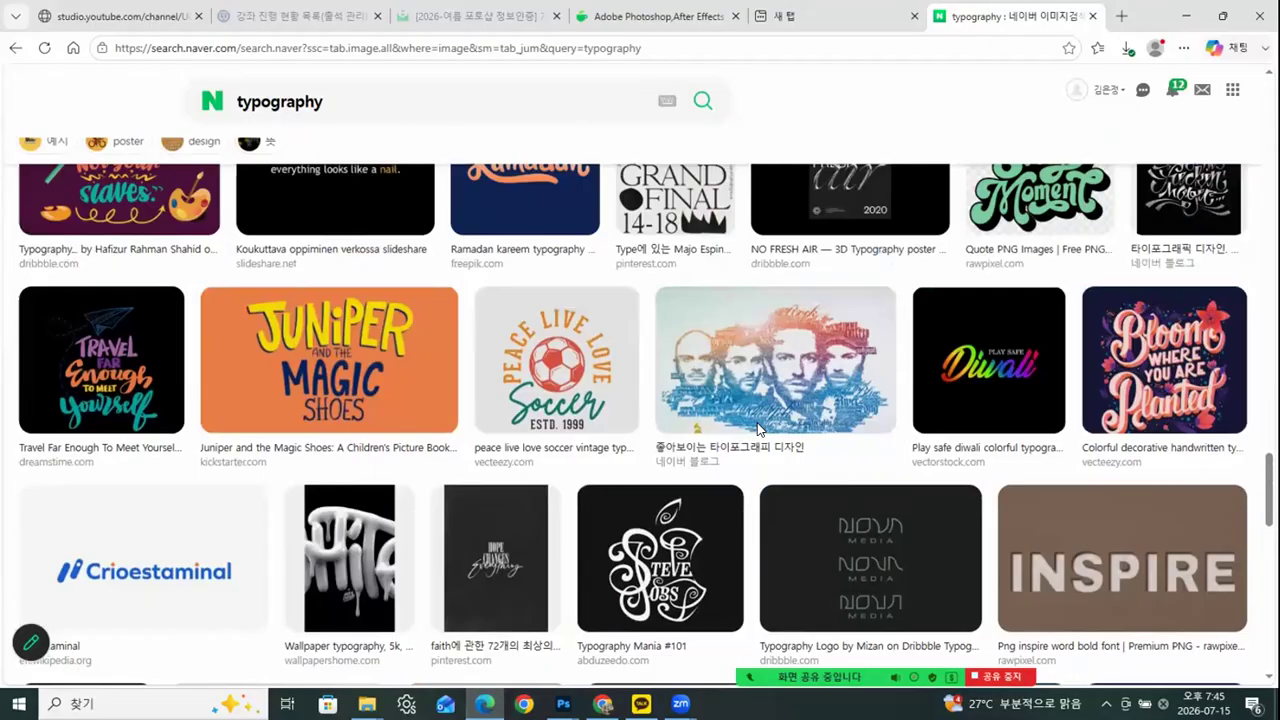
{"action": "scroll", "coordinate": [757, 428], "scroll_direction": "up", "scroll_amount": 5}
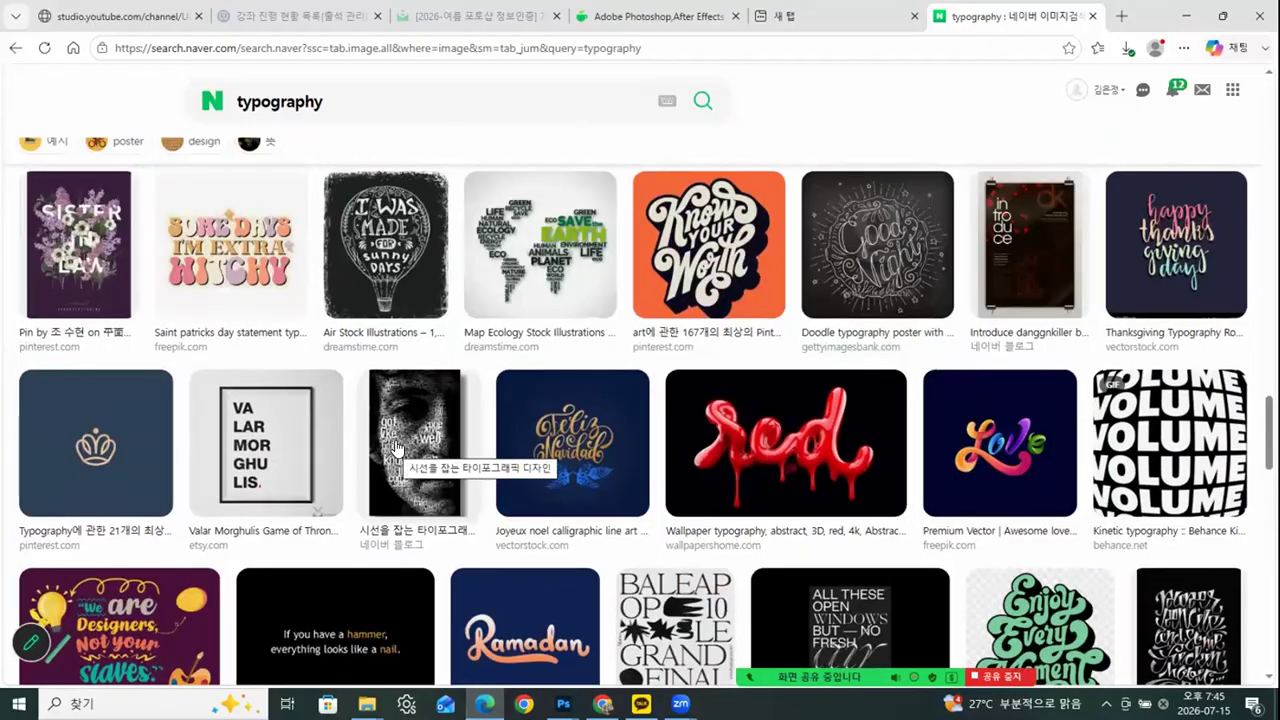
{"action": "scroll", "coordinate": [405, 447], "scroll_direction": "up", "scroll_amount": 3}
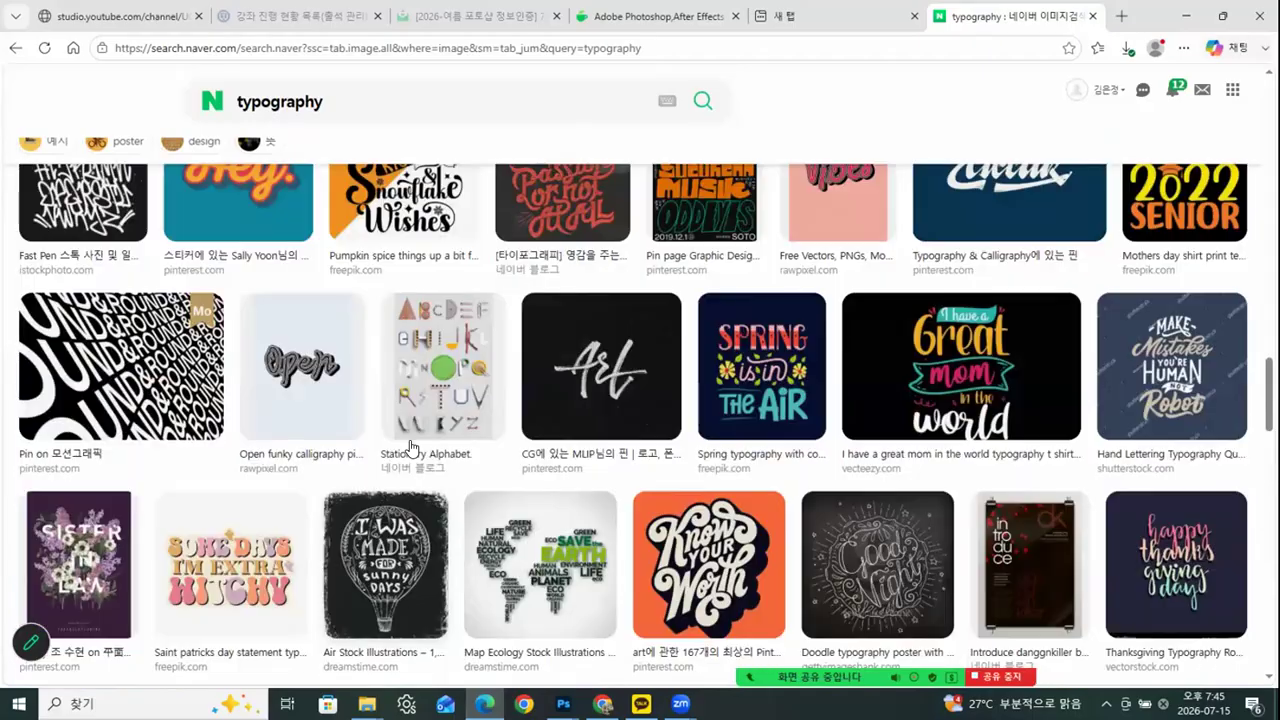
{"action": "scroll", "coordinate": [410, 447], "scroll_direction": "up", "scroll_amount": 5}
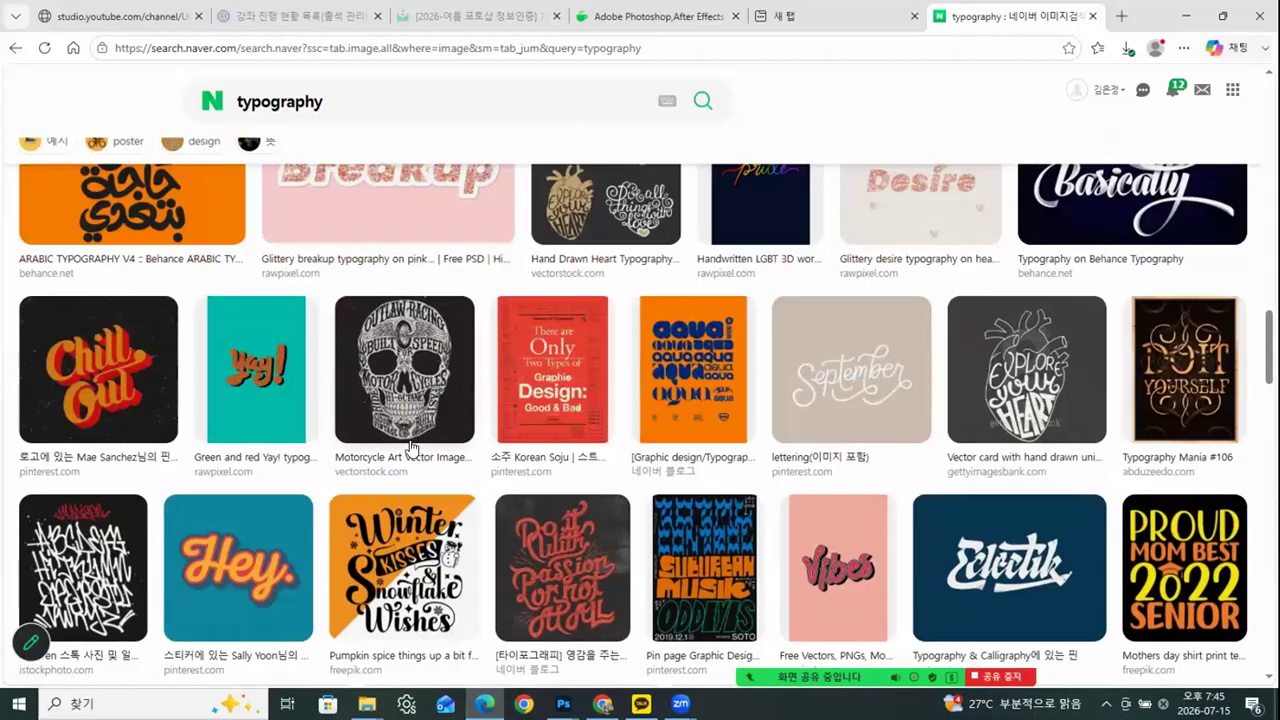
{"action": "scroll", "coordinate": [410, 447], "scroll_direction": "up", "scroll_amount": 5}
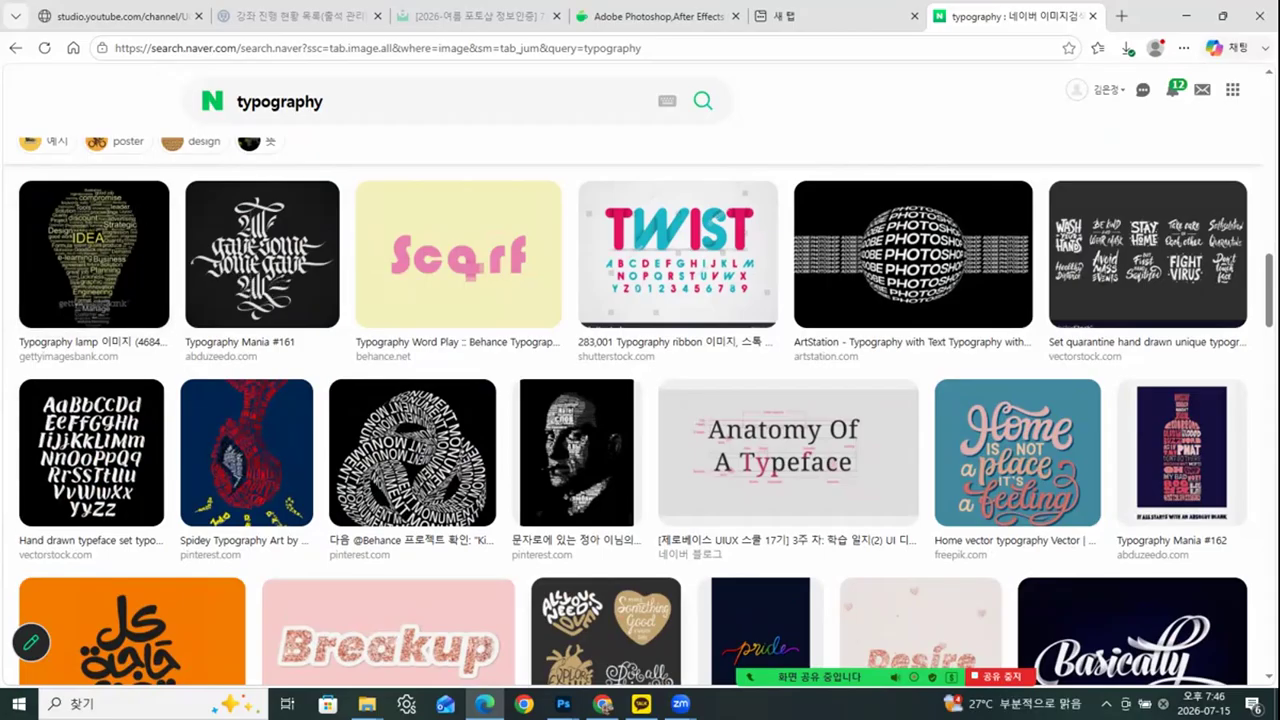
Open the Text document from the ch09 folder, copy its entire text, and return to ch09-sec07-02.psd in Photoshop
{"action": "mouse_move", "coordinate": [367, 703]}
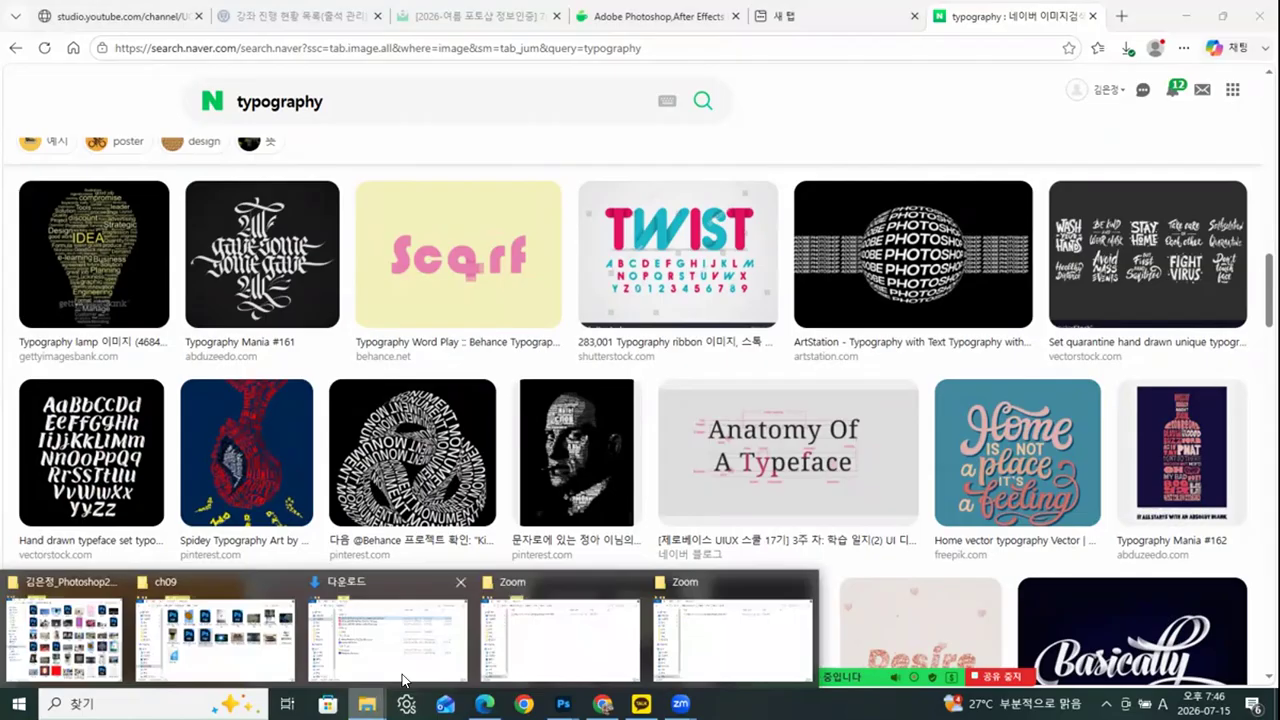
{"action": "left_click", "coordinate": [251, 573]}
{"action": "left_click", "coordinate": [489, 377]}
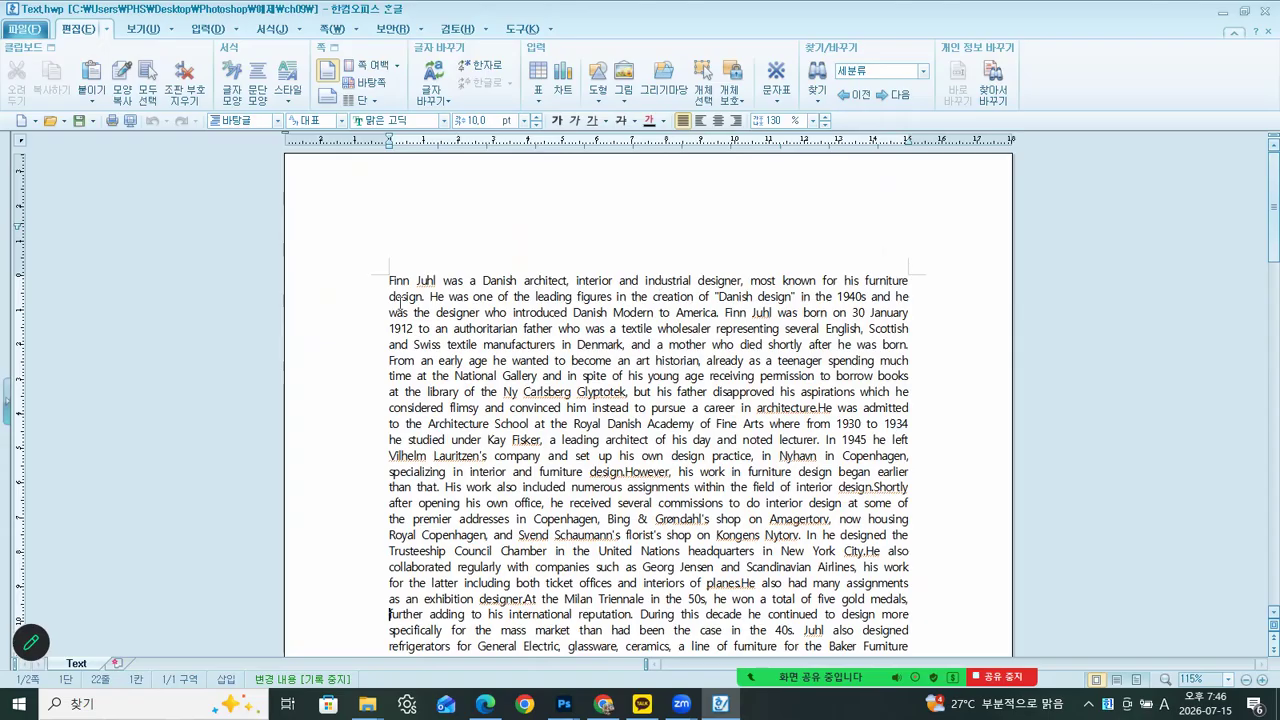
{"action": "key", "text": "ctrl+a"}
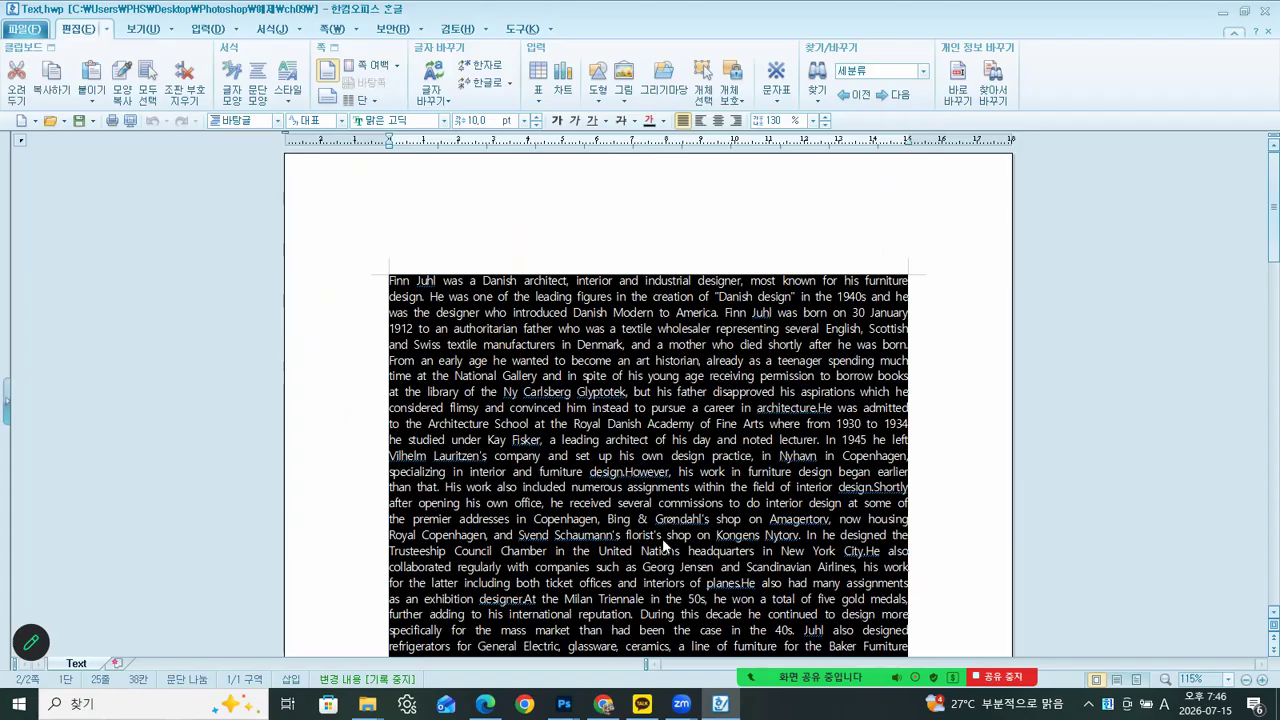
{"action": "mouse_move", "coordinate": [564, 703]}
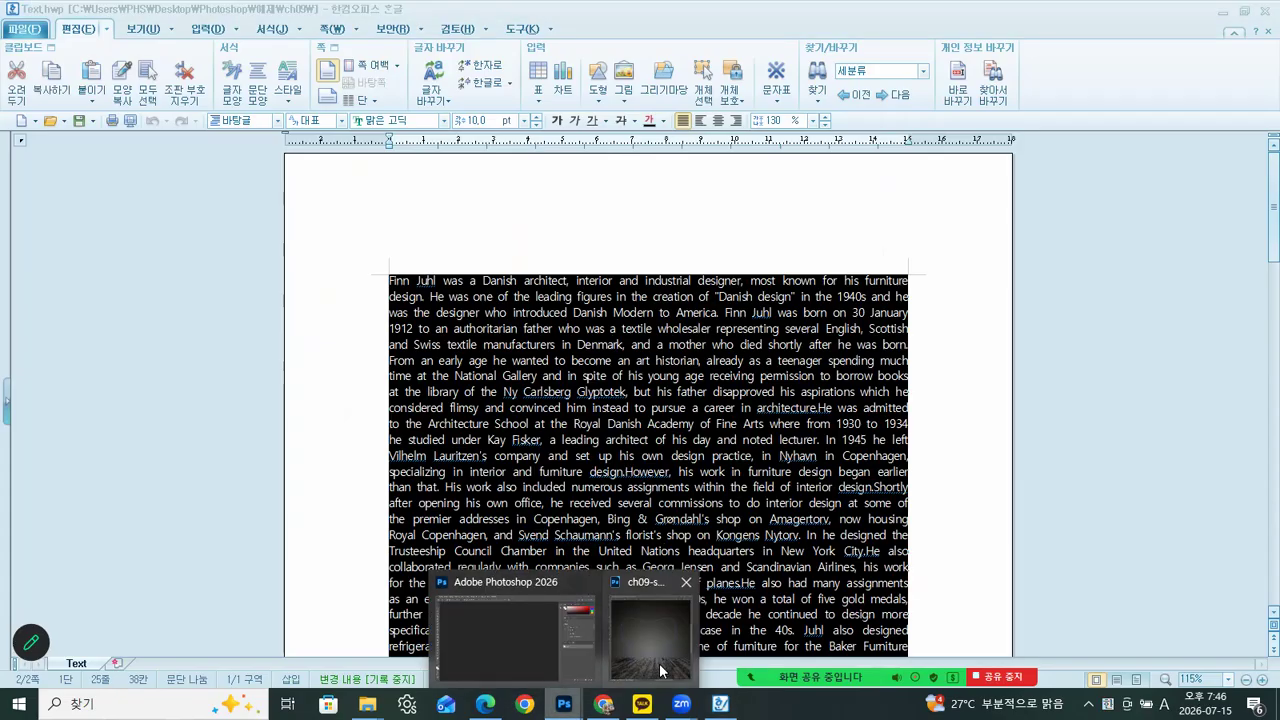
{"action": "left_click", "coordinate": [667, 656]}
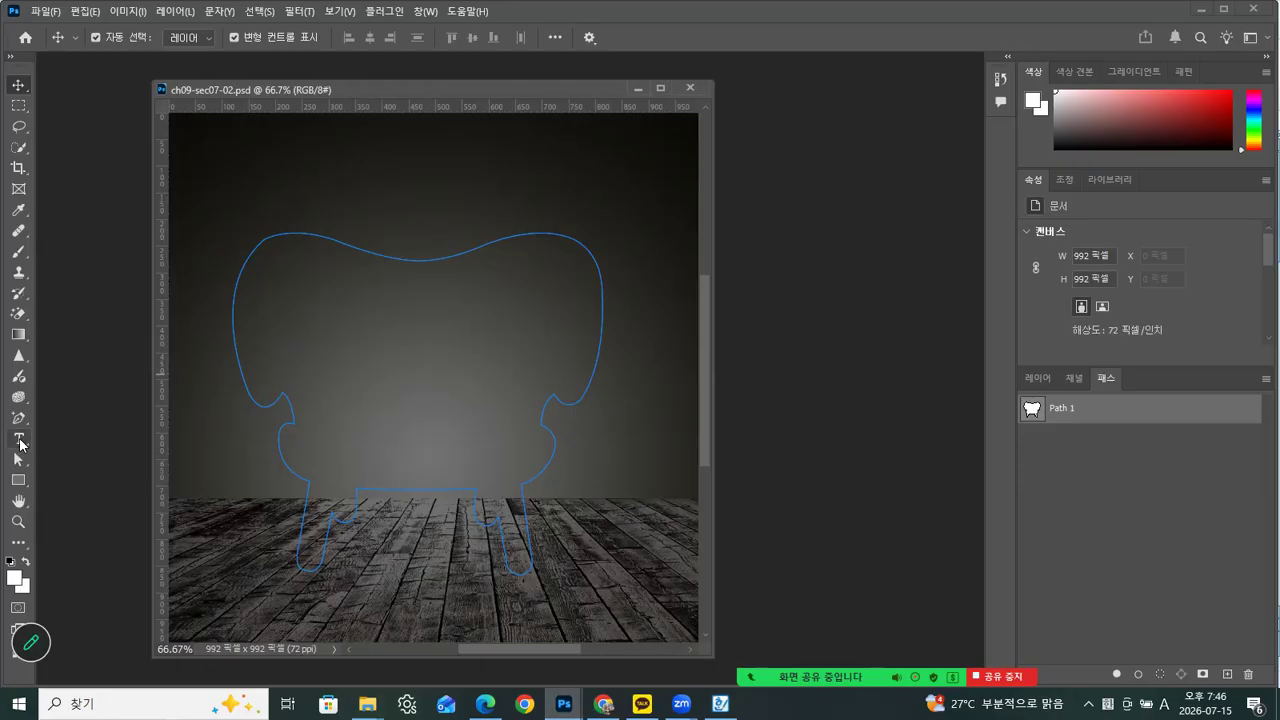
Activate the Horizontal Type tool and set its font to Futura Std
{"action": "left_click", "coordinate": [20, 442]}
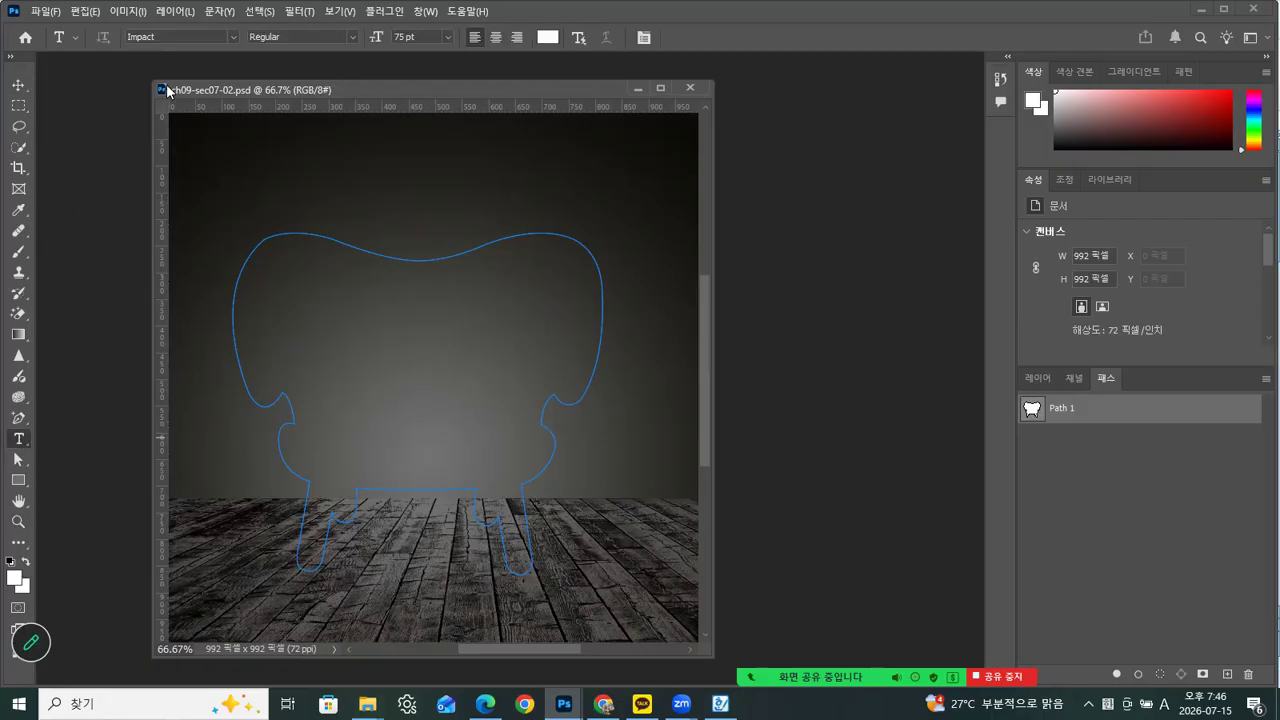
{"action": "left_click", "coordinate": [447, 37]}
{"action": "left_click", "coordinate": [421, 143]}
{"action": "left_click", "coordinate": [229, 37]}
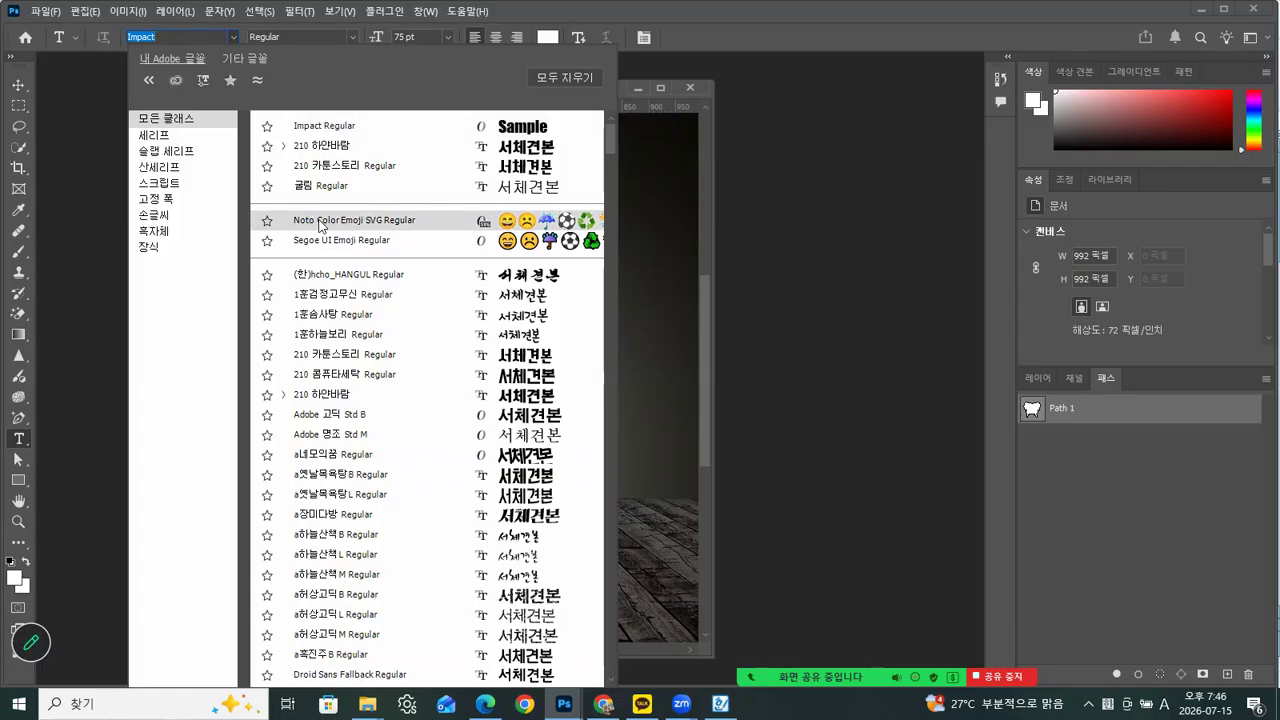
{"action": "scroll", "coordinate": [597, 382], "scroll_direction": "down", "scroll_amount": 1}
{"action": "left_click_drag", "start_coordinate": [597, 376], "coordinate": [608, 456]}
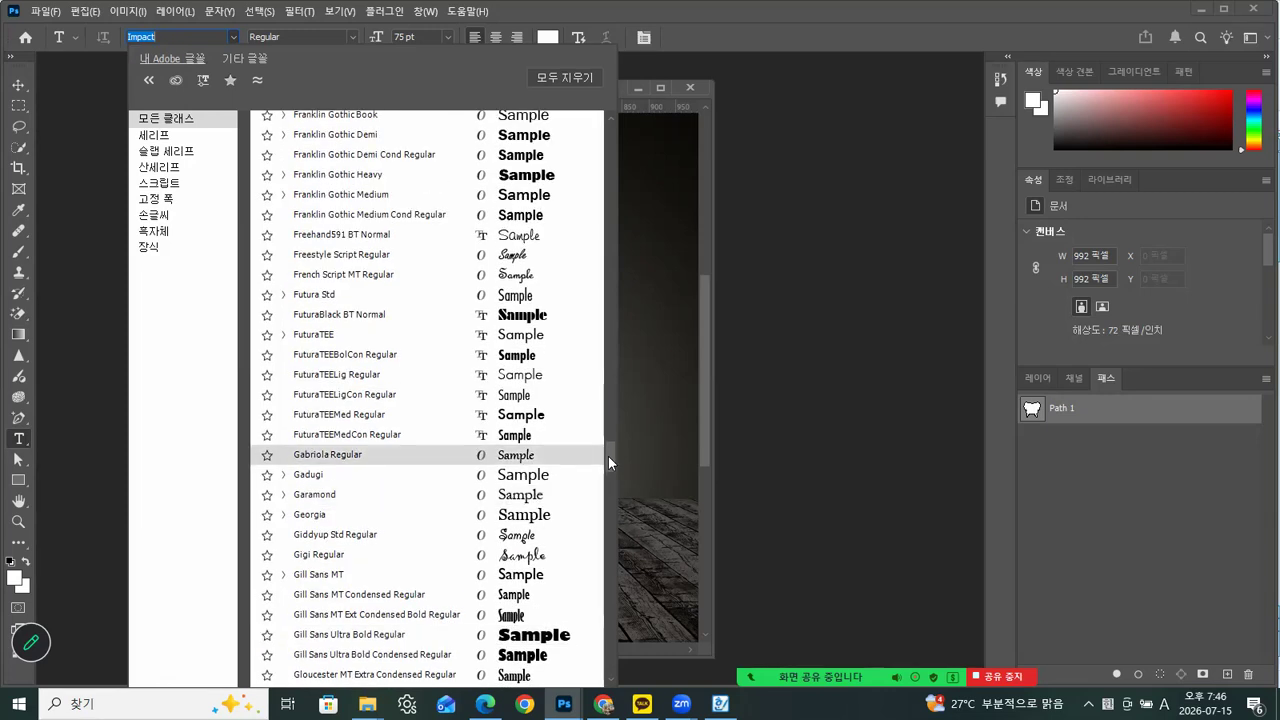
{"action": "left_click", "coordinate": [320, 294]}
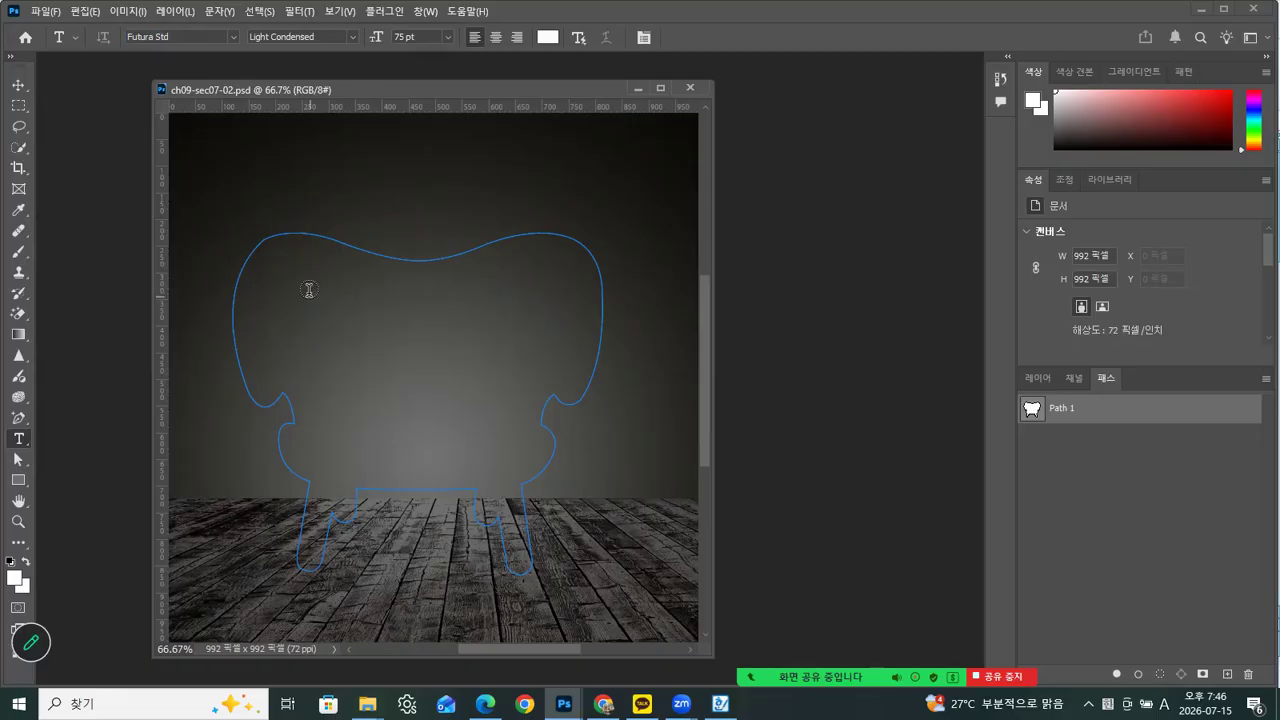
Fill the inside of the chair-shaped path with the copied text at 12 pt and commit the new text layer
{"action": "left_click", "coordinate": [274, 252]}
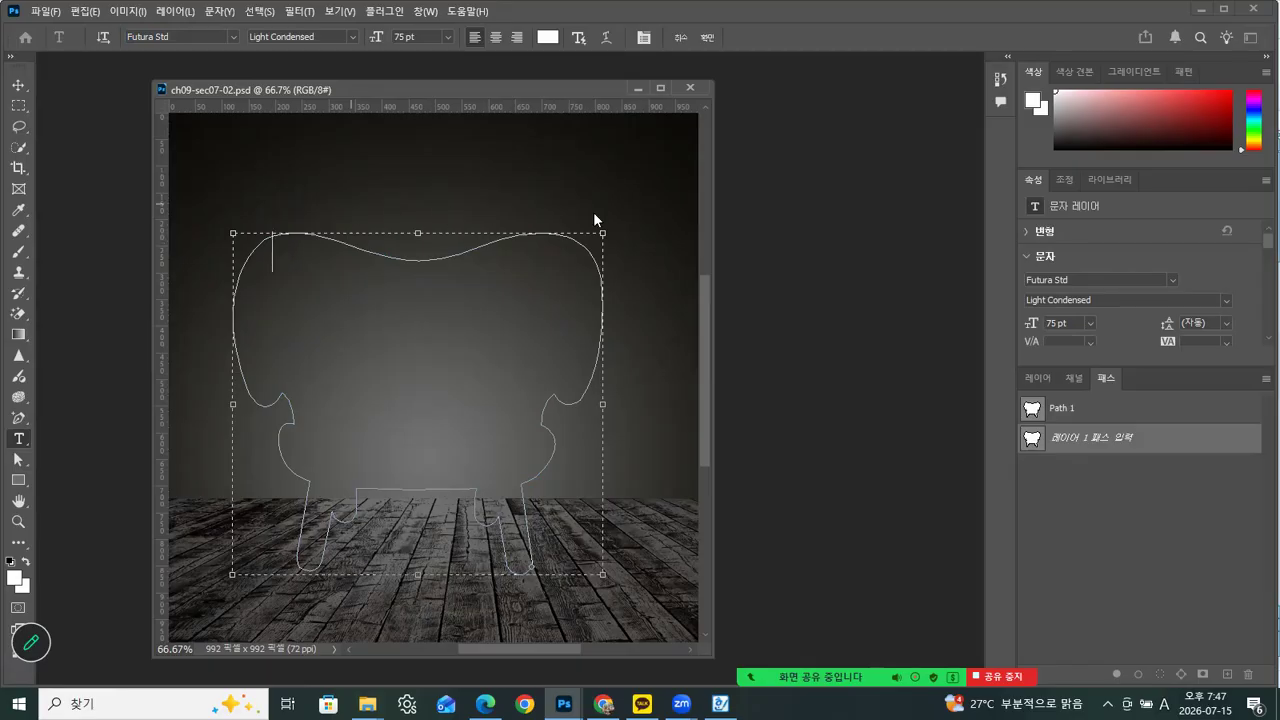
{"action": "left_click", "coordinate": [448, 37]}
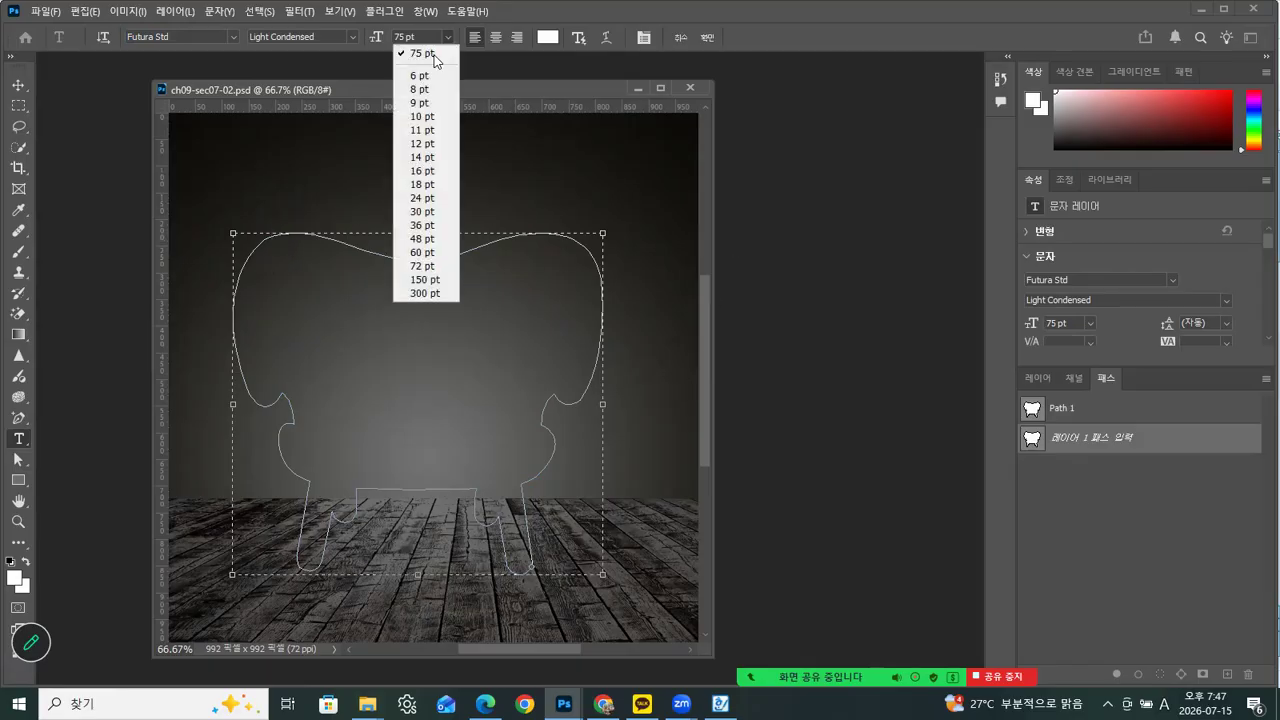
{"action": "left_click", "coordinate": [418, 144]}
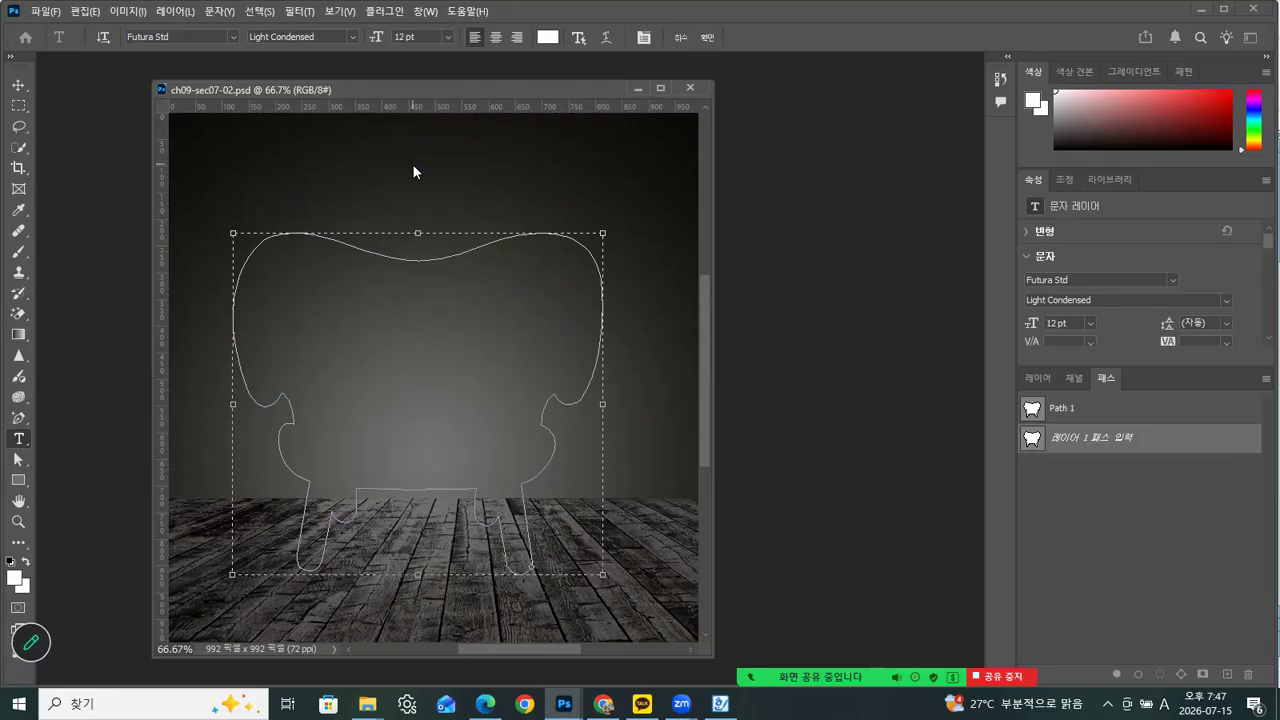
{"action": "left_click", "coordinate": [335, 234]}
{"action": "key", "text": "ctrl+v"}
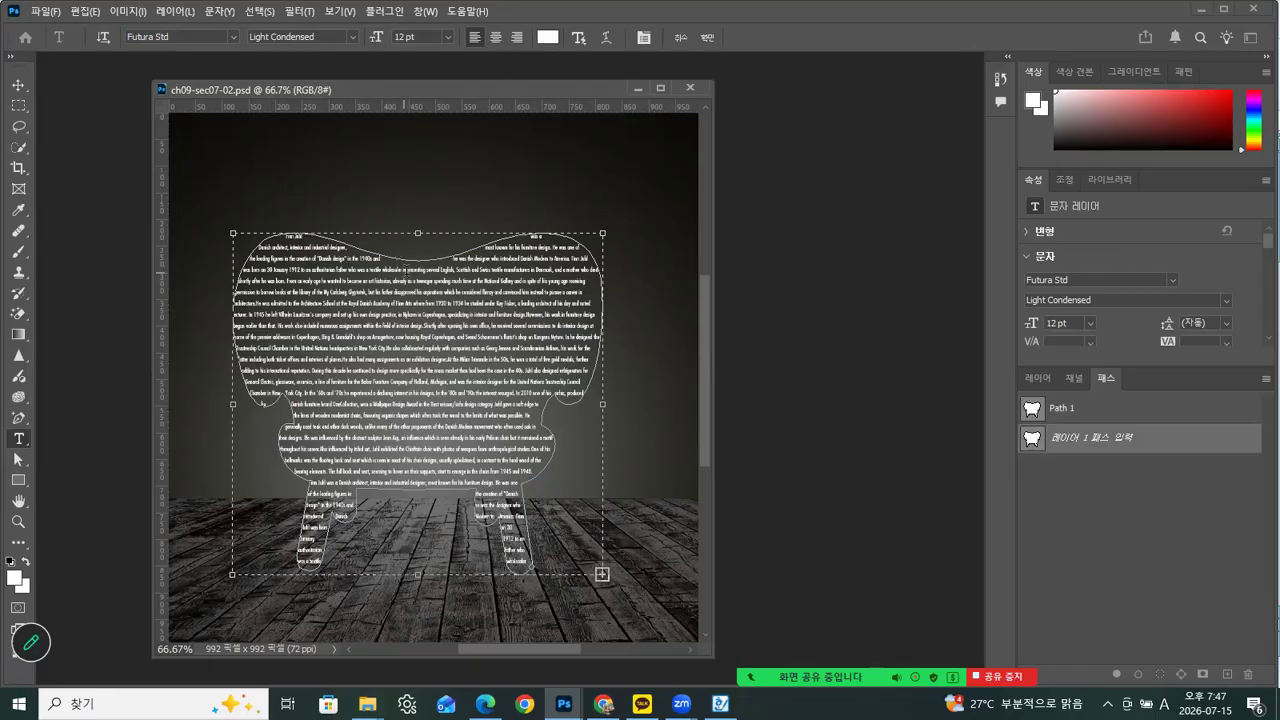
{"action": "left_click", "coordinate": [1038, 378]}
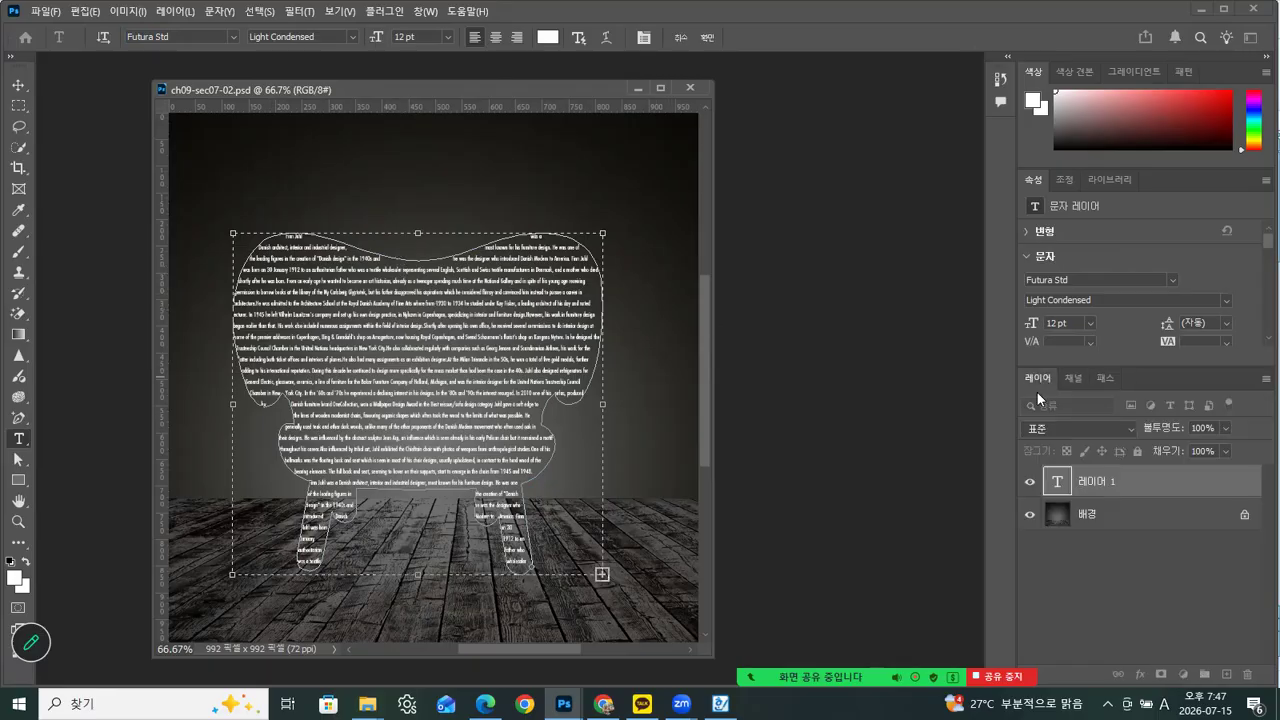
{"action": "left_click", "coordinate": [1057, 484]}
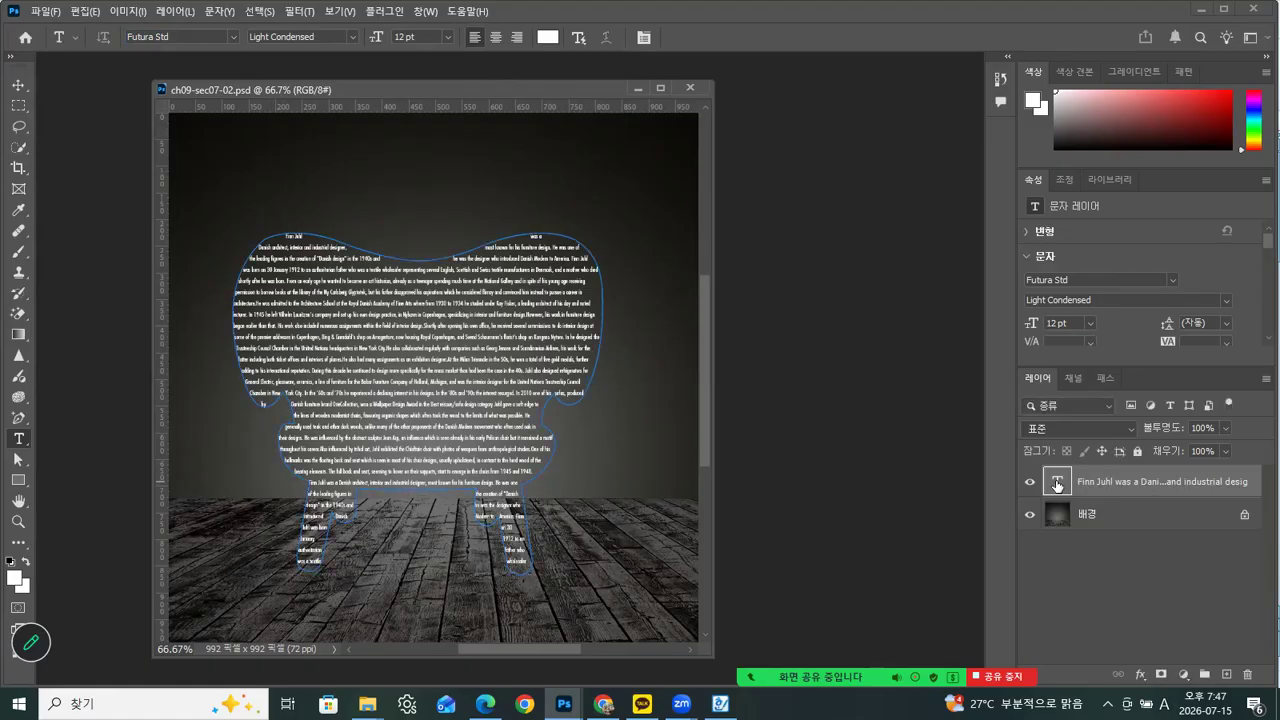
Select all the text inside the chair shape and set its leading to 12 pt
{"action": "double_click", "coordinate": [1057, 484]}
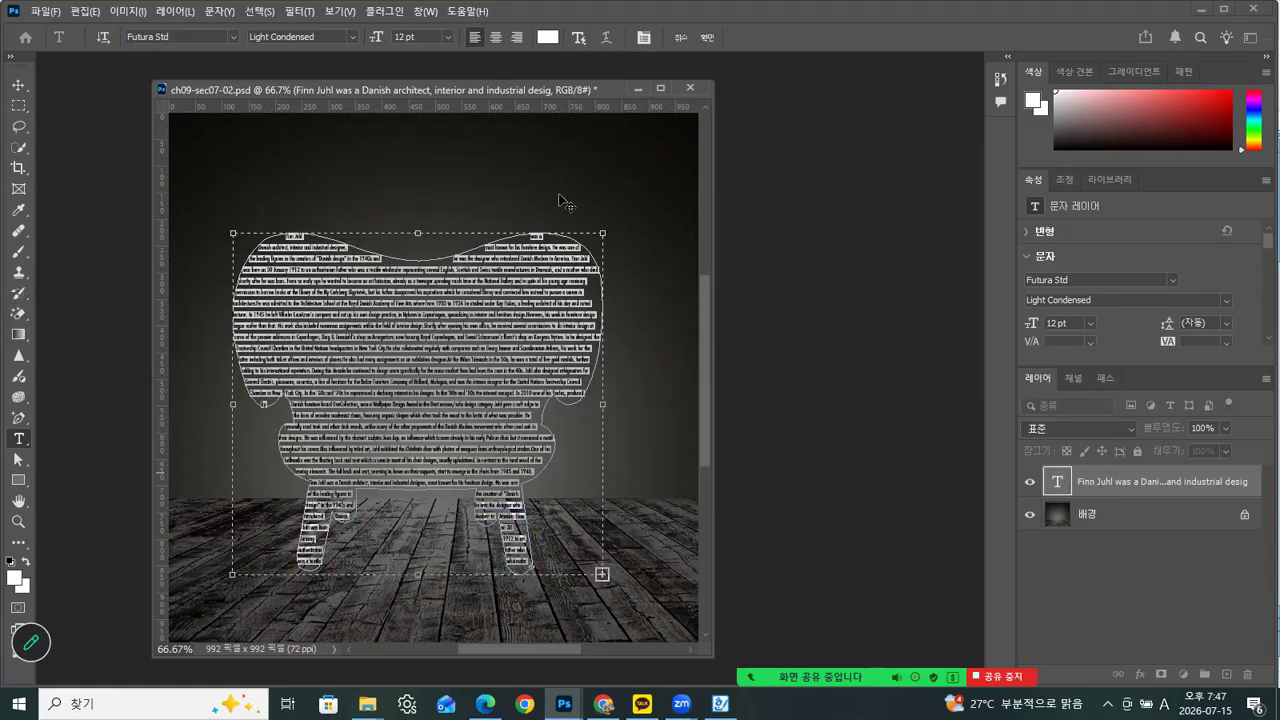
{"action": "left_click", "coordinate": [645, 38]}
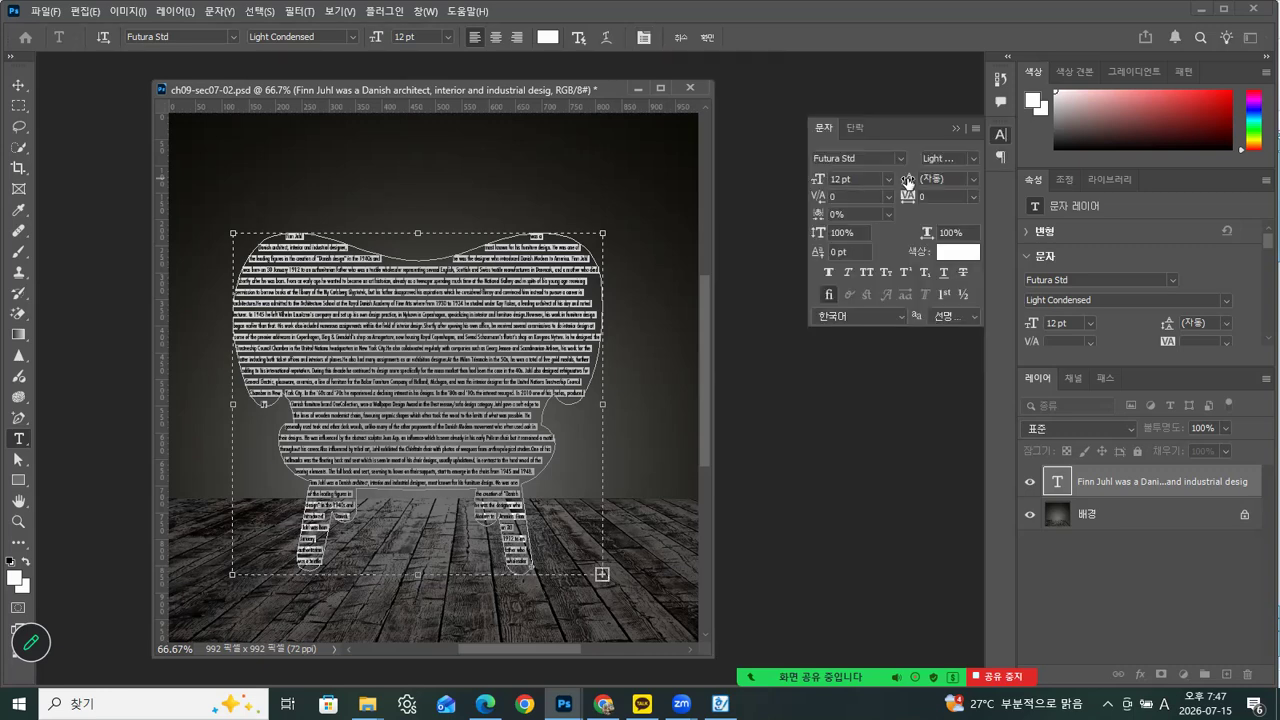
{"action": "left_click", "coordinate": [974, 179]}
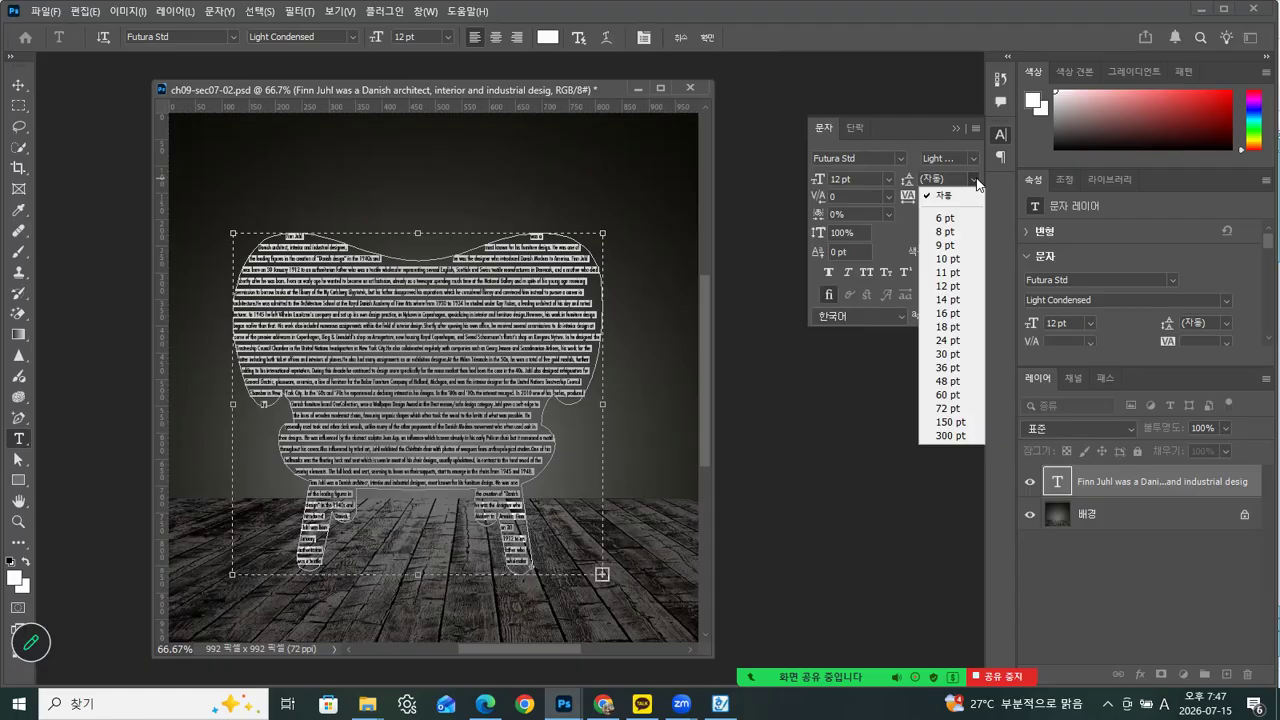
{"action": "left_click", "coordinate": [943, 287]}
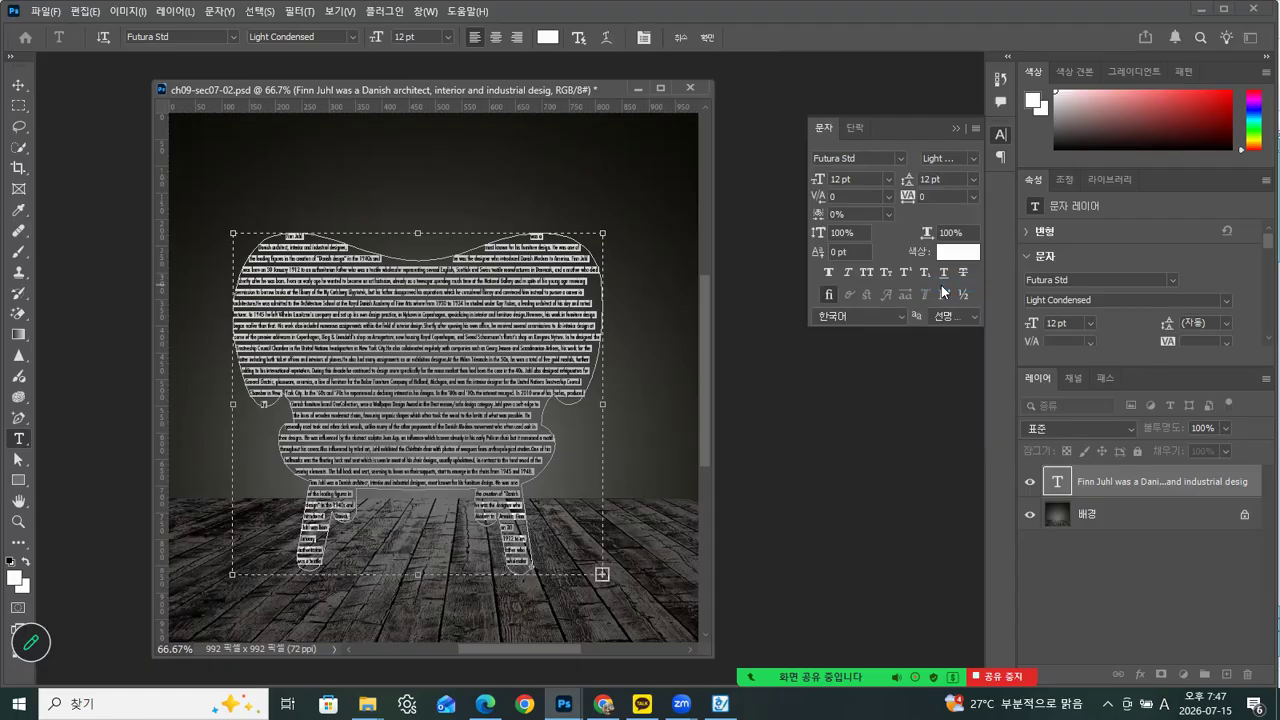
Justify all lines of the chair text, commit the edit, and select the background layer to hide the path outline
{"action": "left_click", "coordinate": [855, 128]}
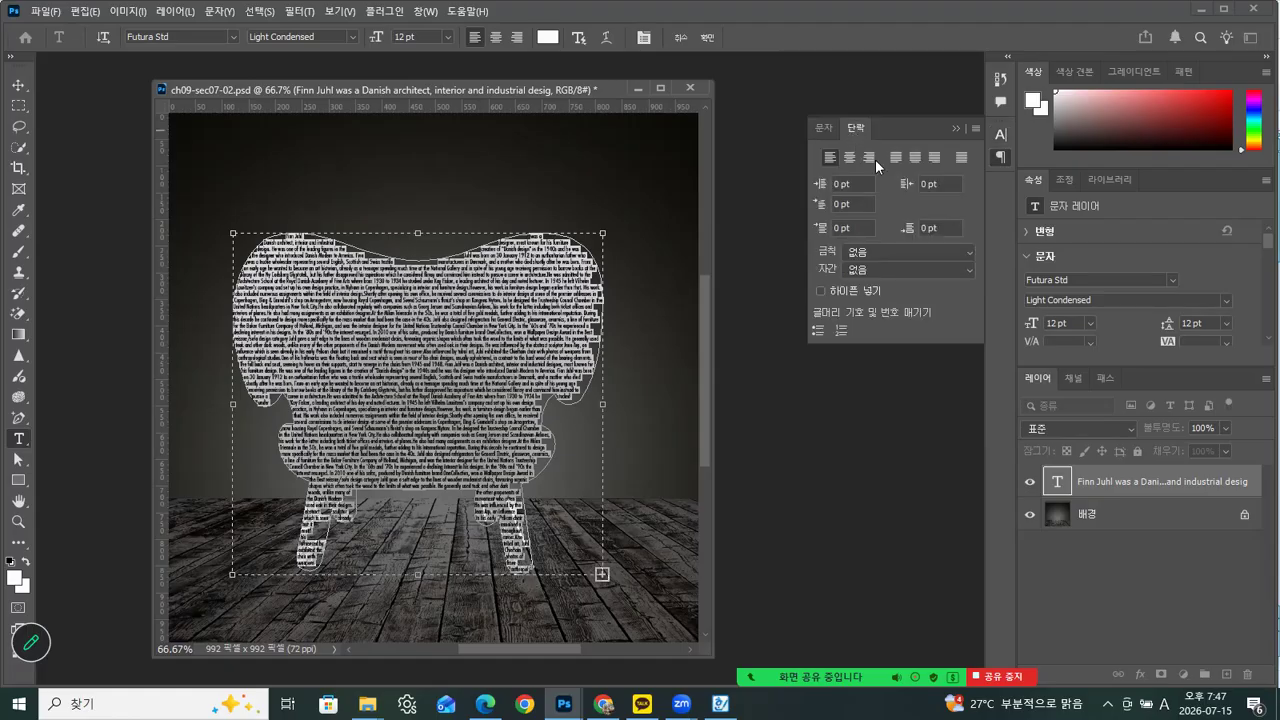
{"action": "left_click", "coordinate": [958, 156]}
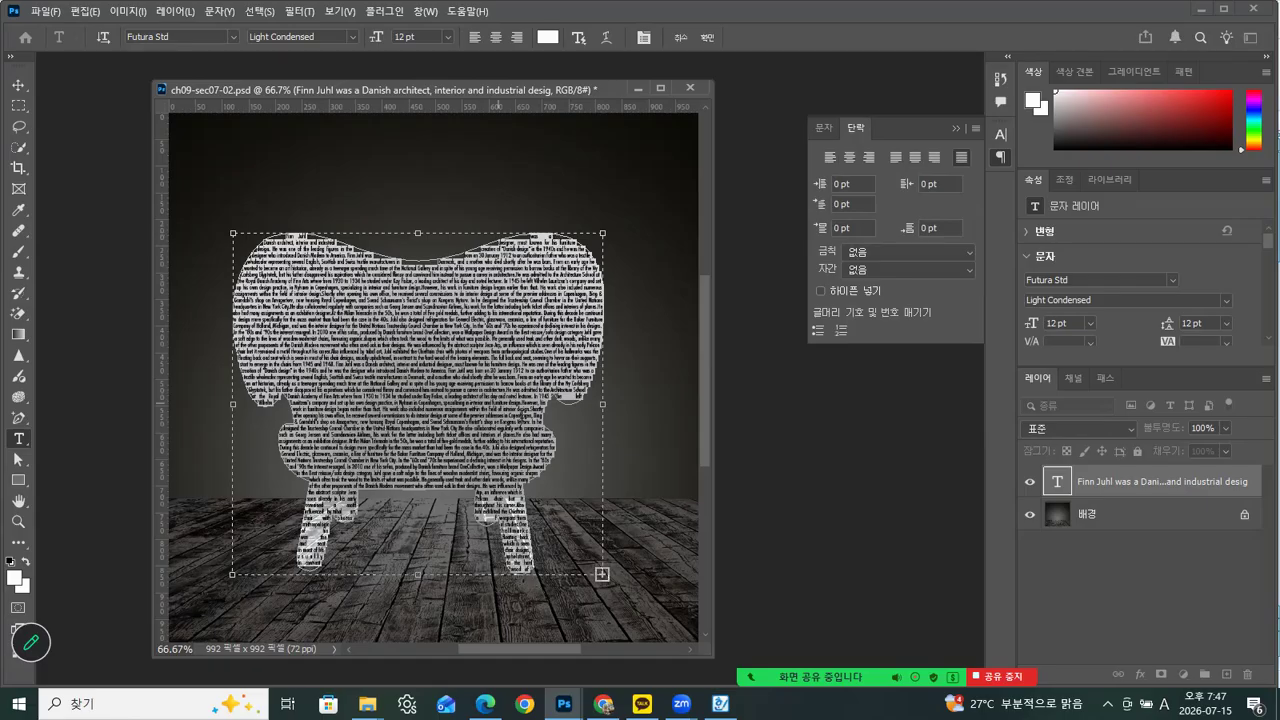
{"action": "left_click", "coordinate": [24, 90]}
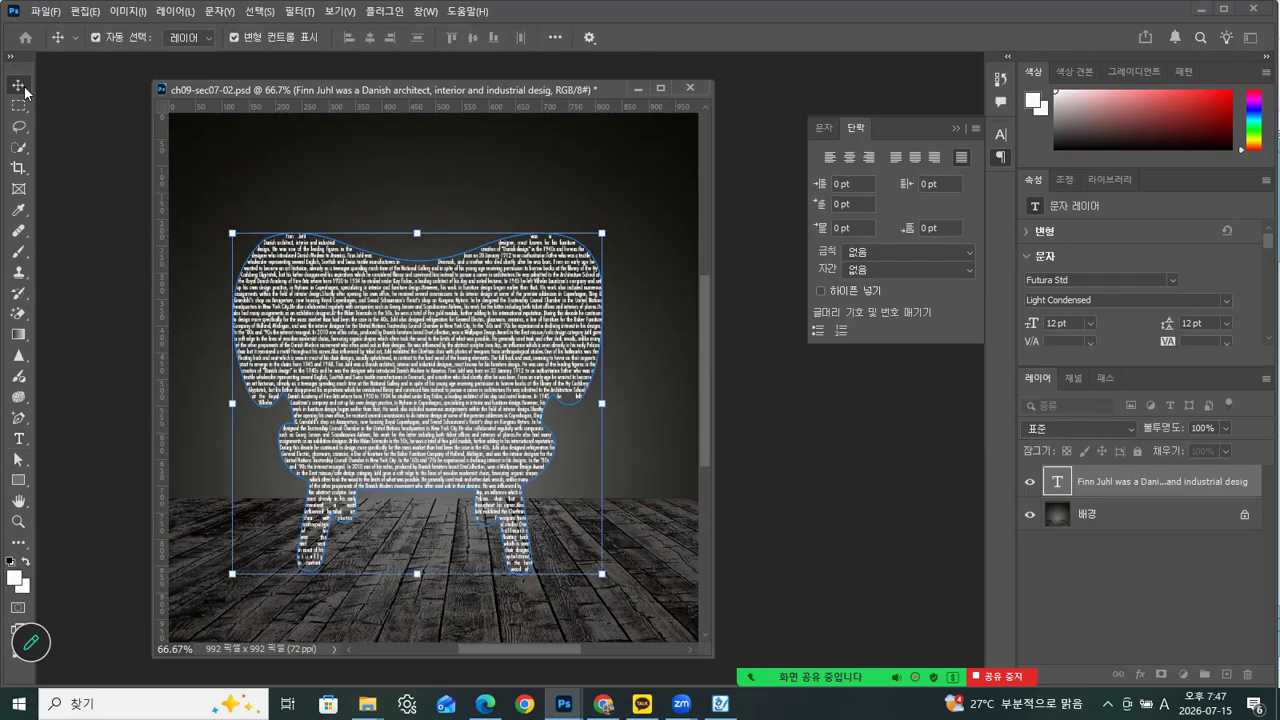
{"action": "left_click", "coordinate": [1122, 517]}
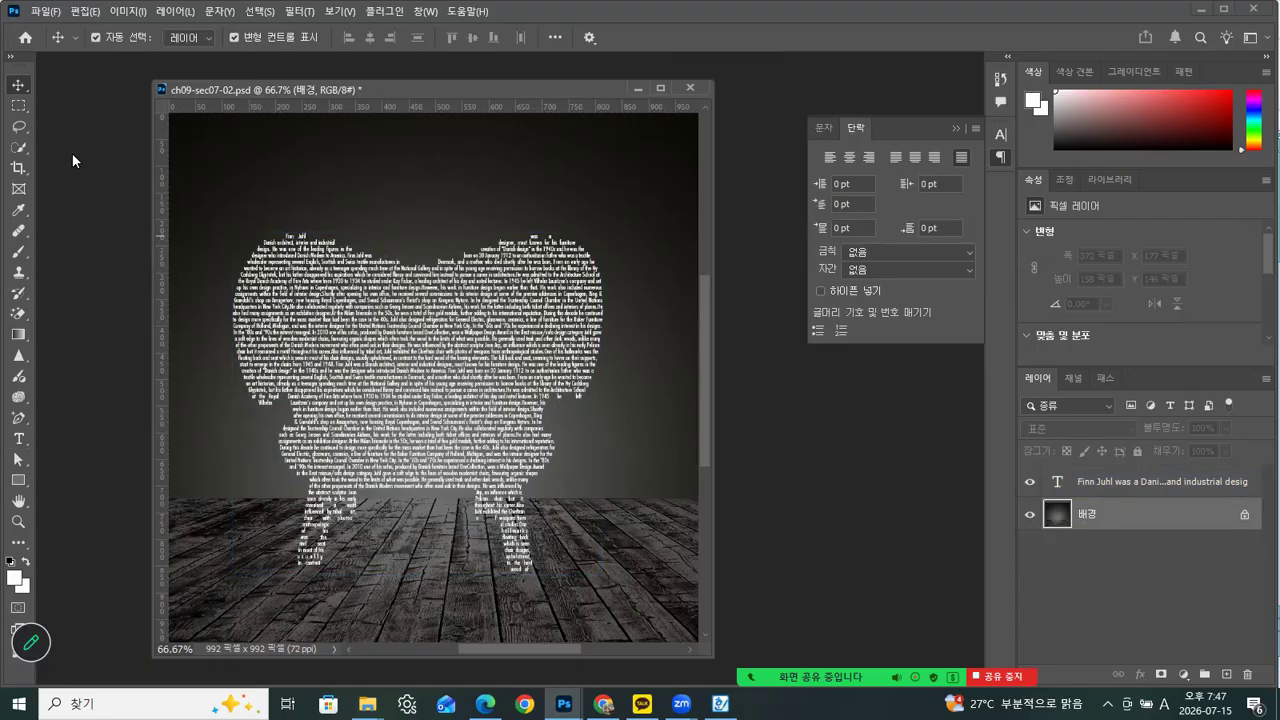
Start saving a copy of the chair document in JPEG format in the 완성 folder under Photoshop
{"action": "left_click", "coordinate": [42, 13]}
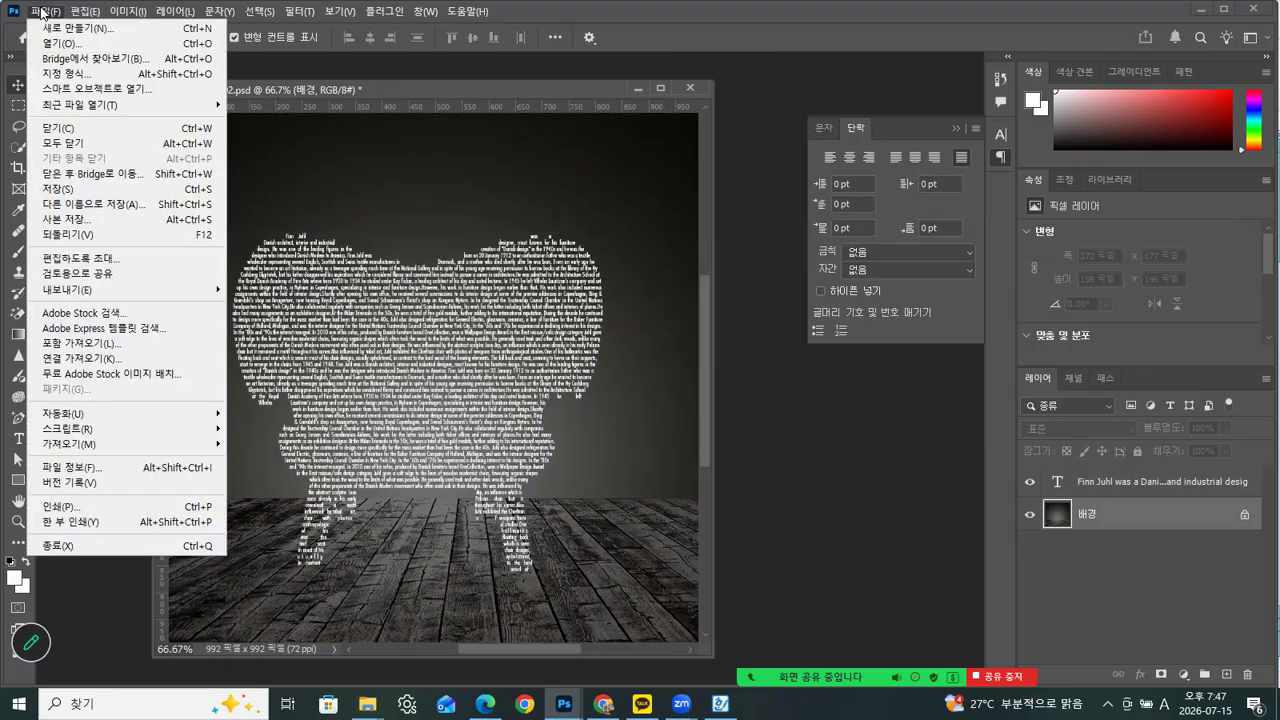
{"action": "left_click", "coordinate": [59, 226]}
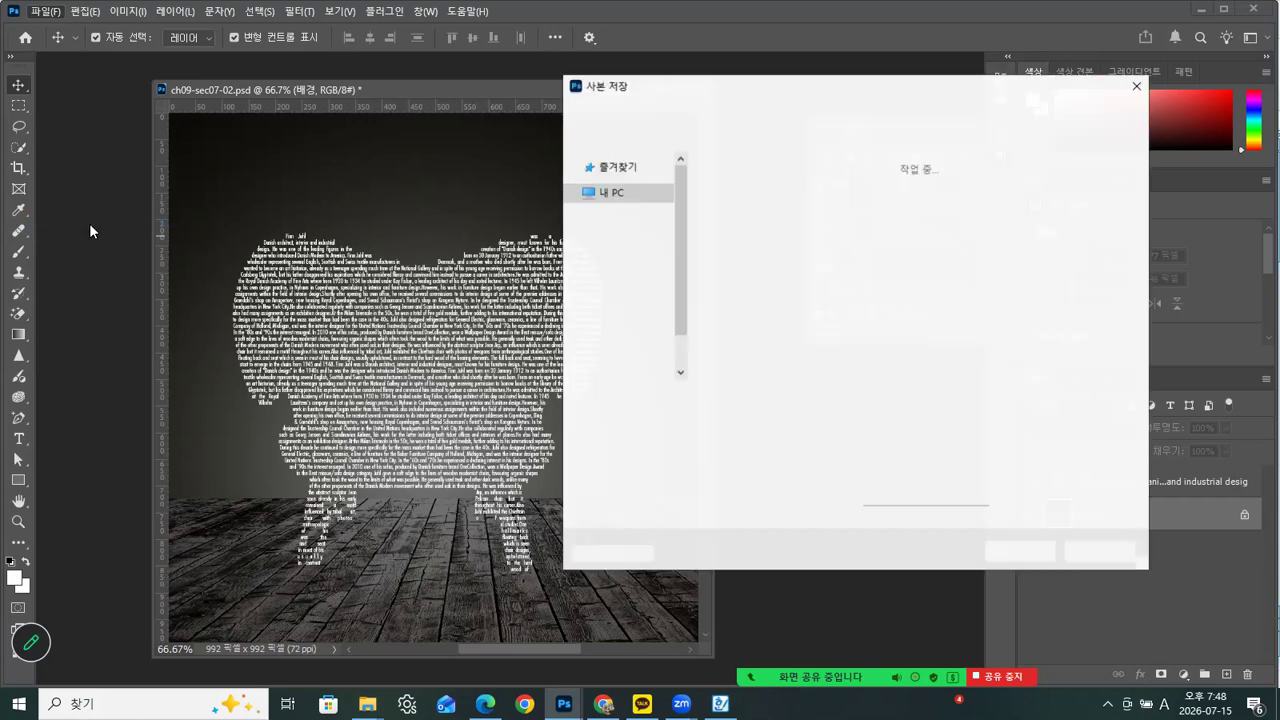
{"action": "left_click", "coordinate": [795, 419]}
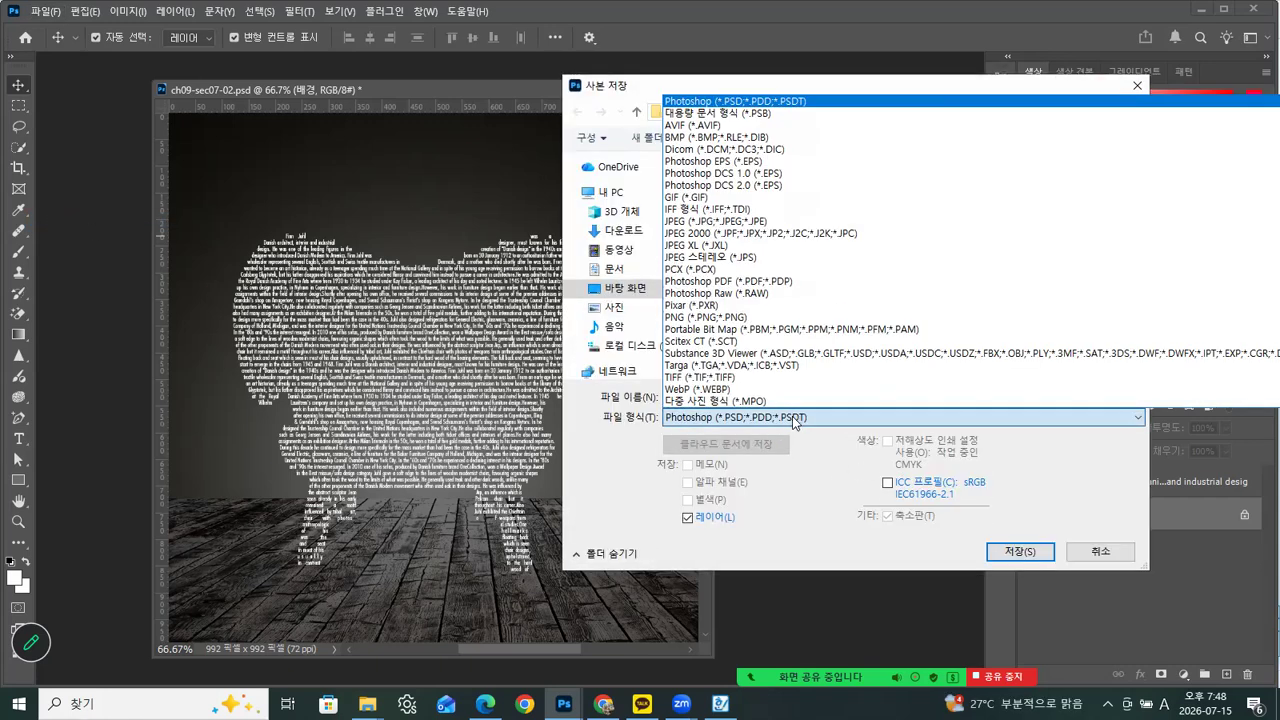
{"action": "left_click", "coordinate": [736, 221]}
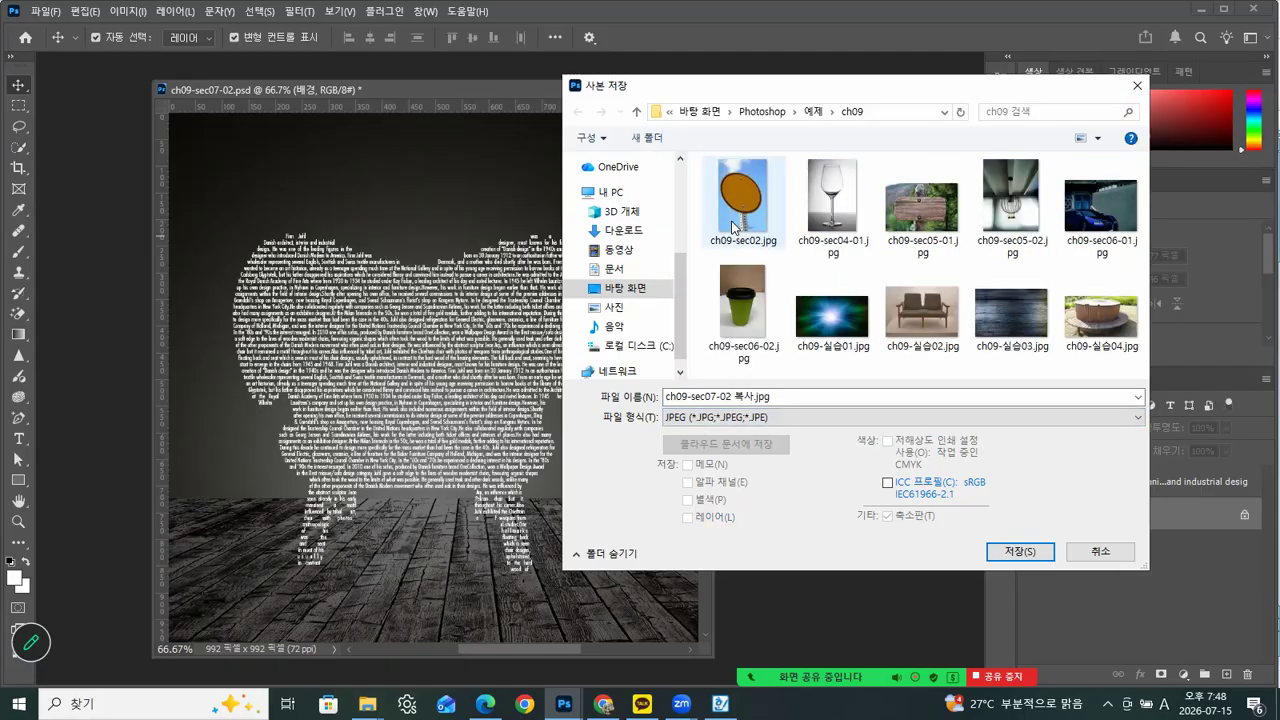
{"action": "left_click", "coordinate": [766, 112]}
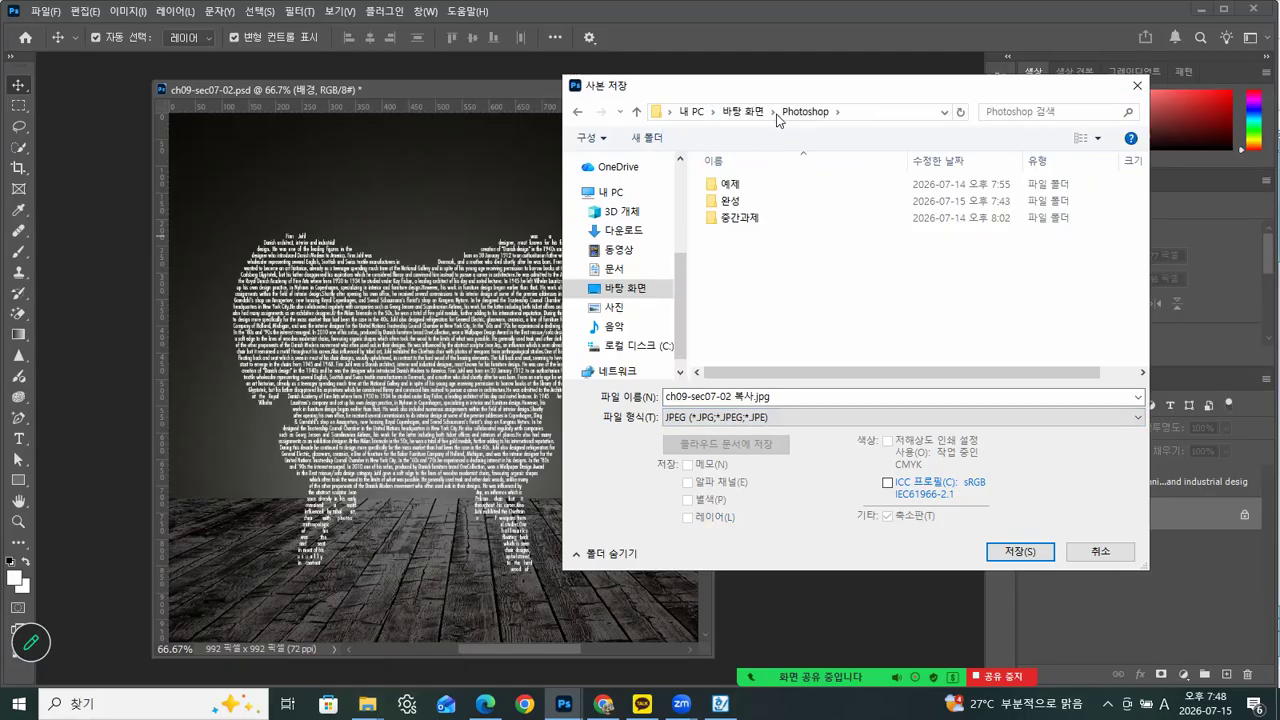
{"action": "left_click", "coordinate": [738, 204]}
{"action": "key", "text": "Return"}
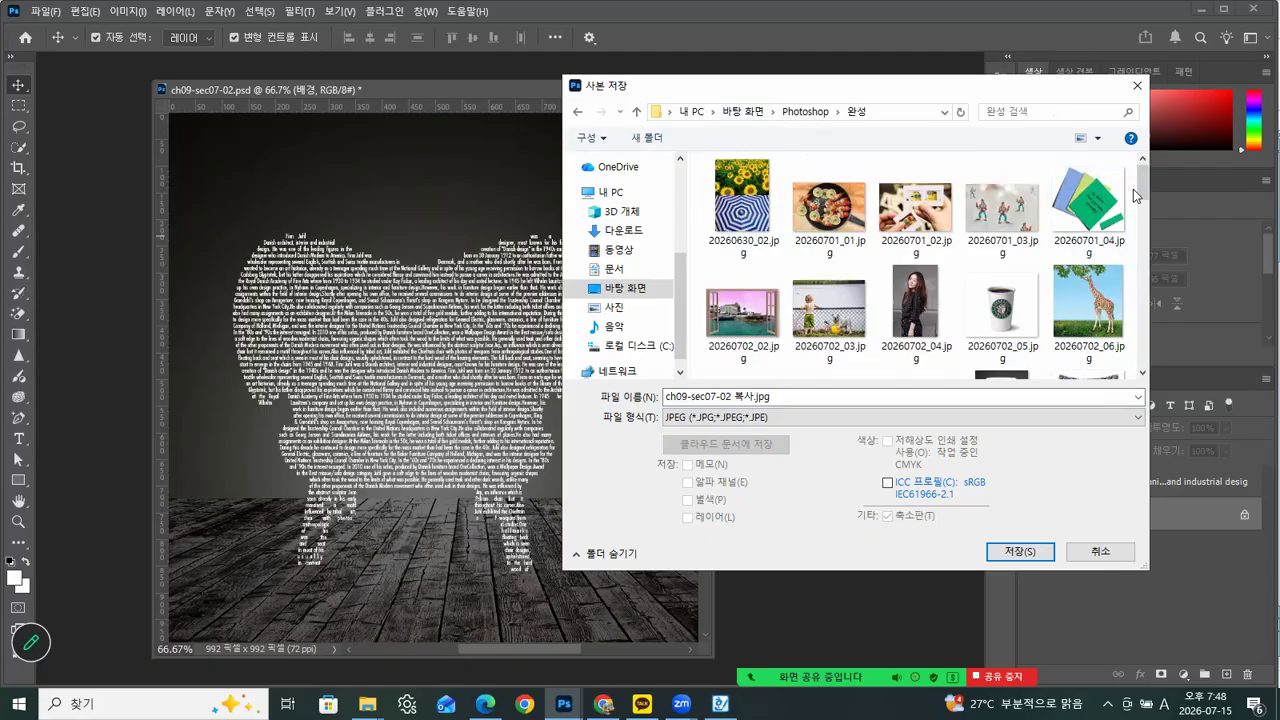
{"action": "left_click_drag", "start_coordinate": [1146, 186], "coordinate": [1148, 393]}
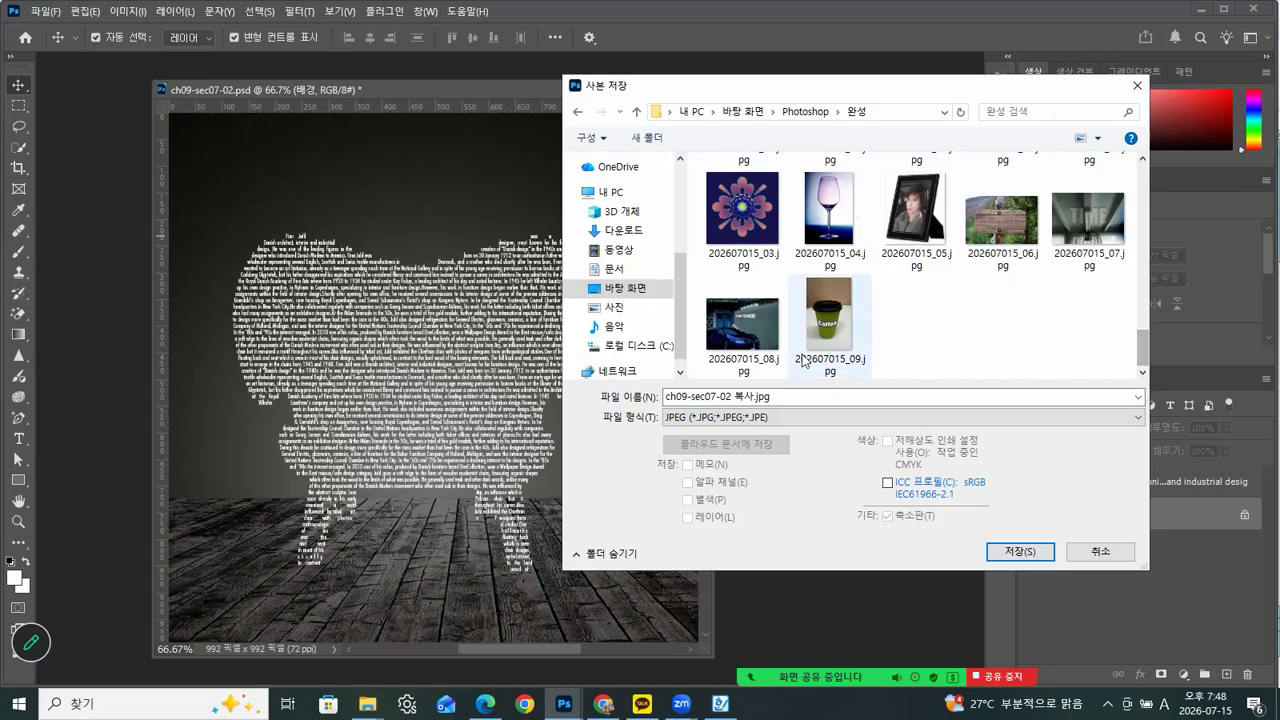
Name the copy 202607015_10.jpg and save it at JPEG quality 12
{"action": "left_click", "coordinate": [832, 338]}
{"action": "left_click", "coordinate": [727, 397]}
{"action": "double_click", "coordinate": [735, 397]}
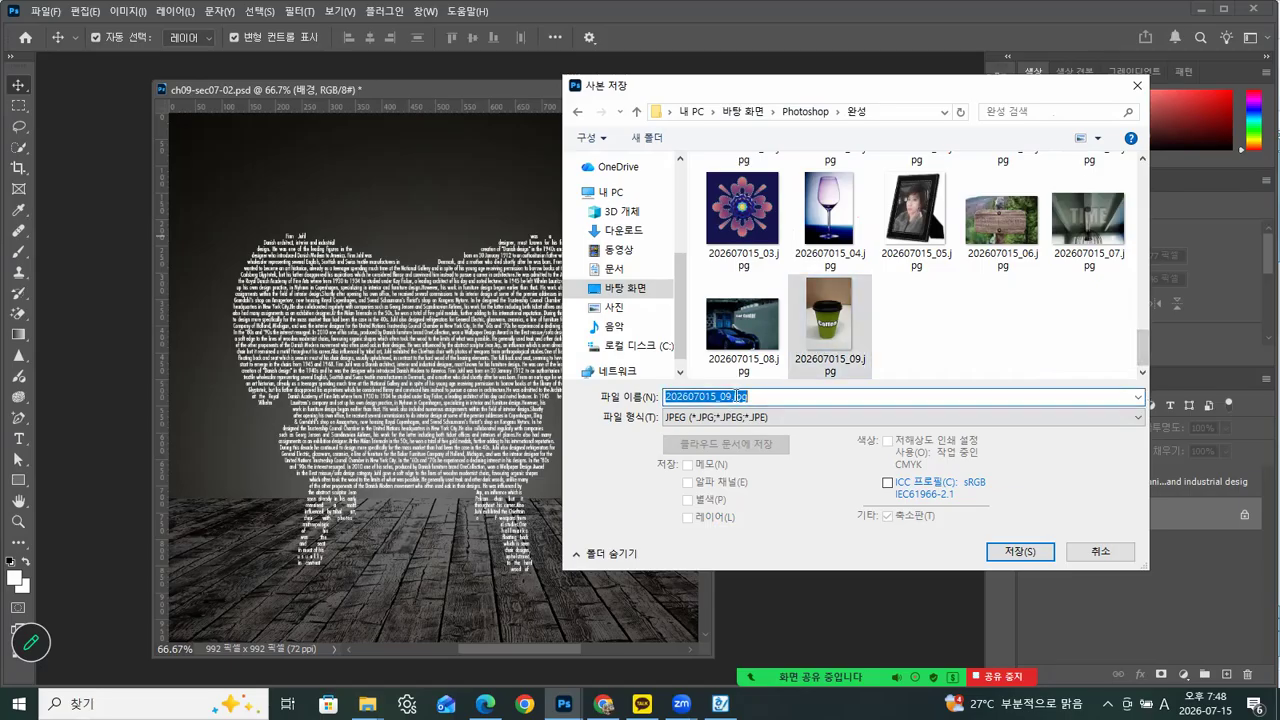
{"action": "left_click", "coordinate": [730, 397]}
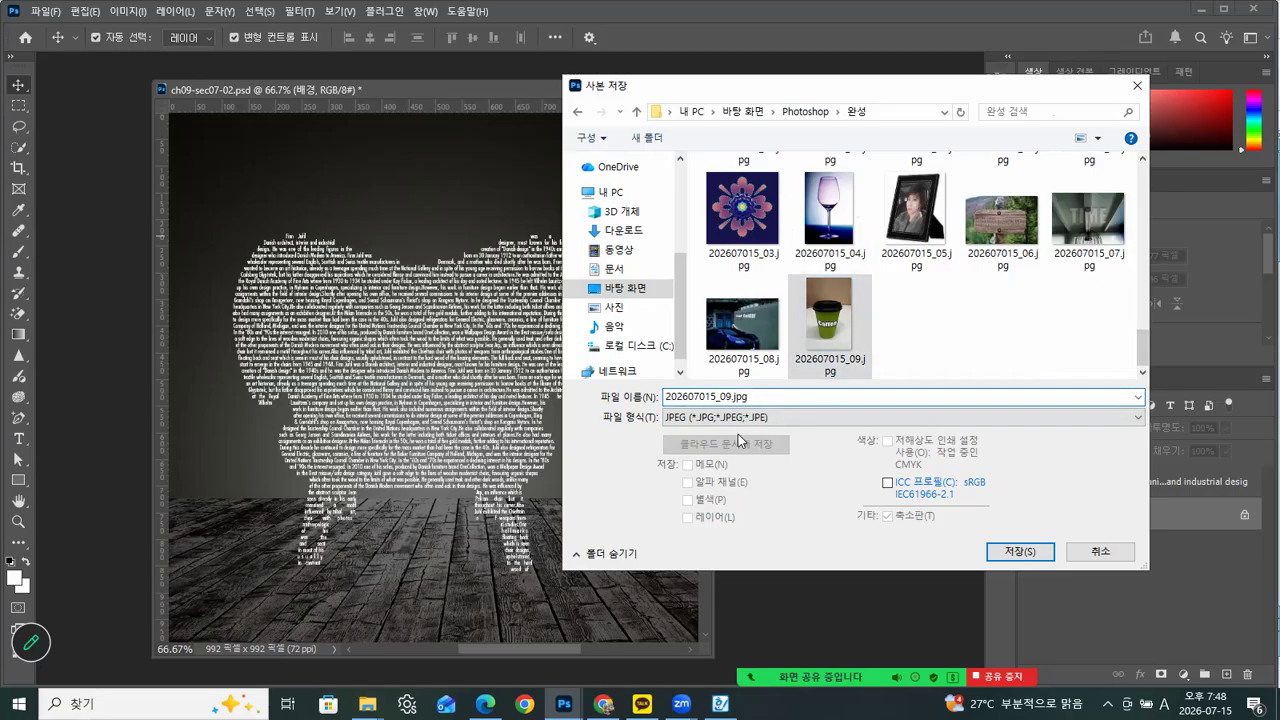
{"action": "key", "text": "BackSpace"}
{"action": "key", "text": "BackSpace"}
{"action": "type", "text": "10"}
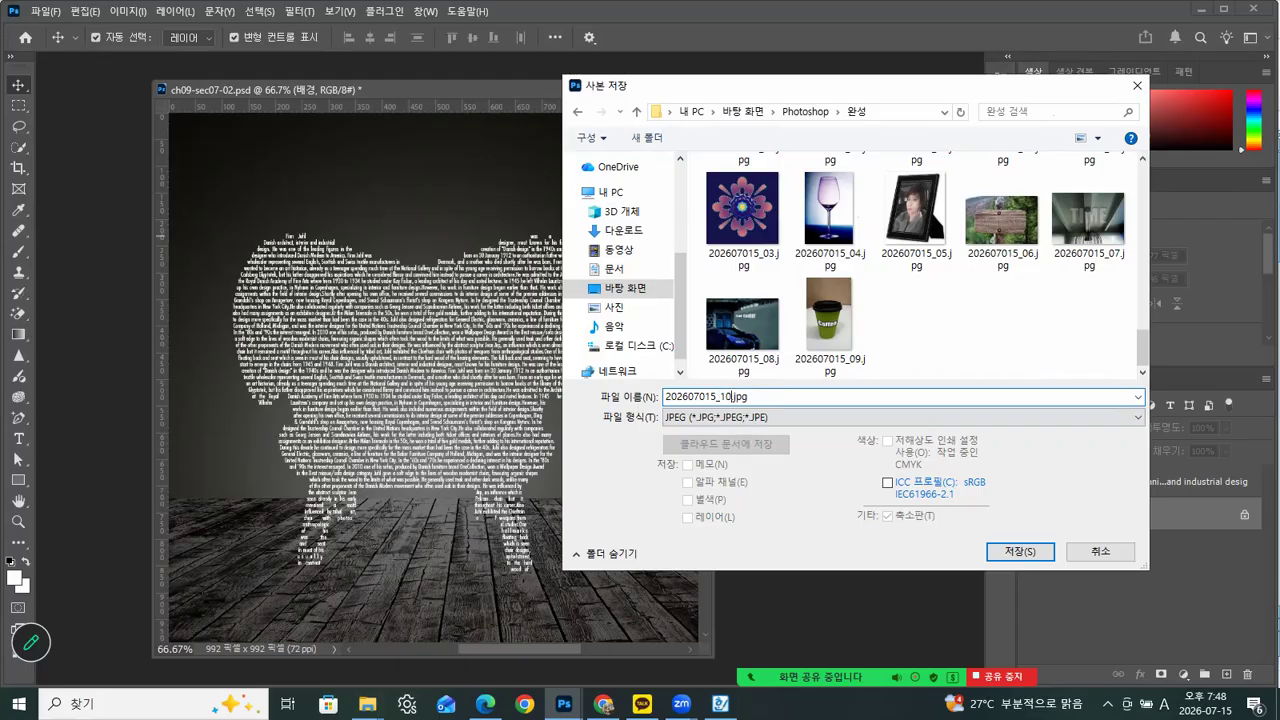
{"action": "left_click", "coordinate": [1020, 553]}
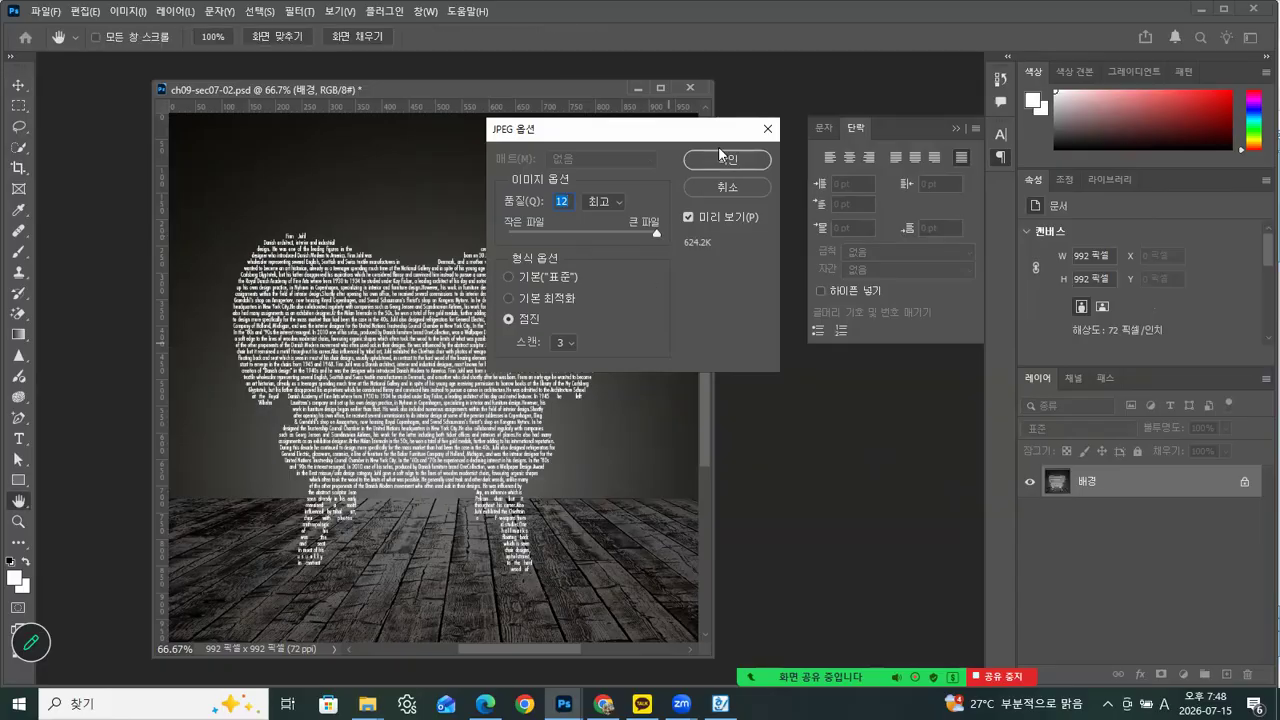
{"action": "left_click", "coordinate": [726, 162]}
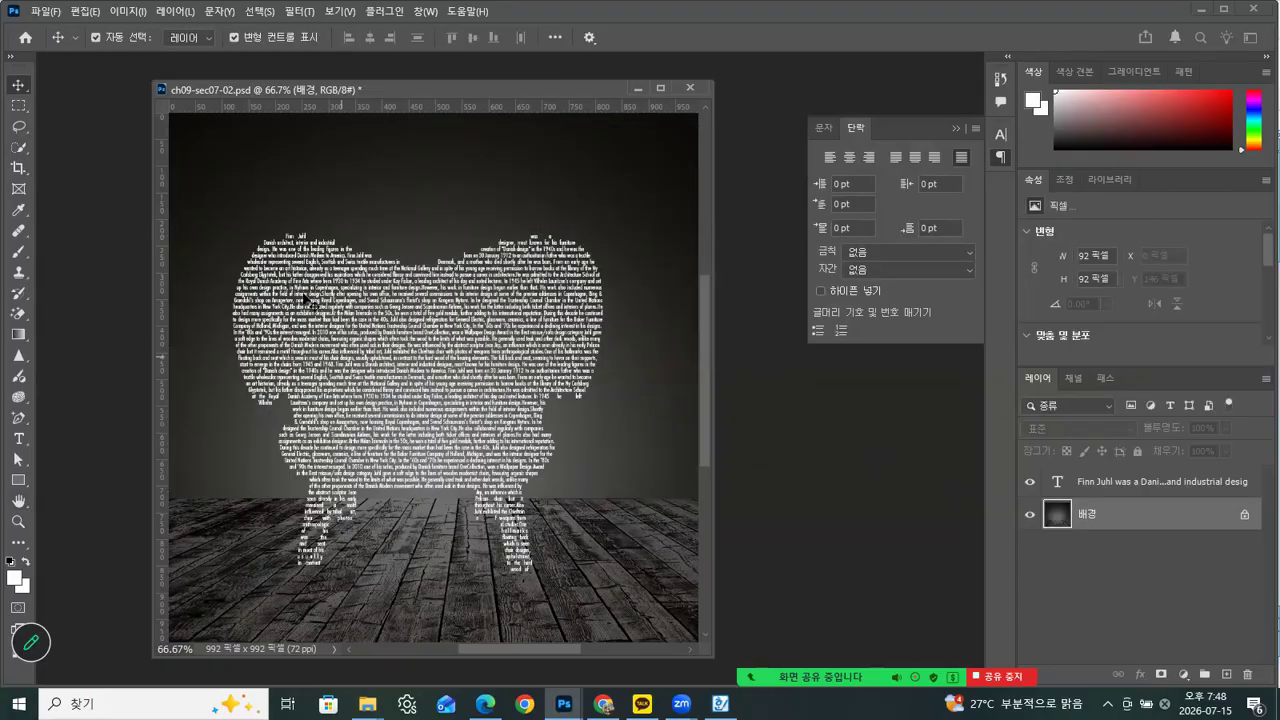
Close the chair document without saving changes and open ch09-실습03.jpg from the ch09 folder in a floating window
{"action": "left_click", "coordinate": [690, 87]}
{"action": "left_click", "coordinate": [658, 275]}
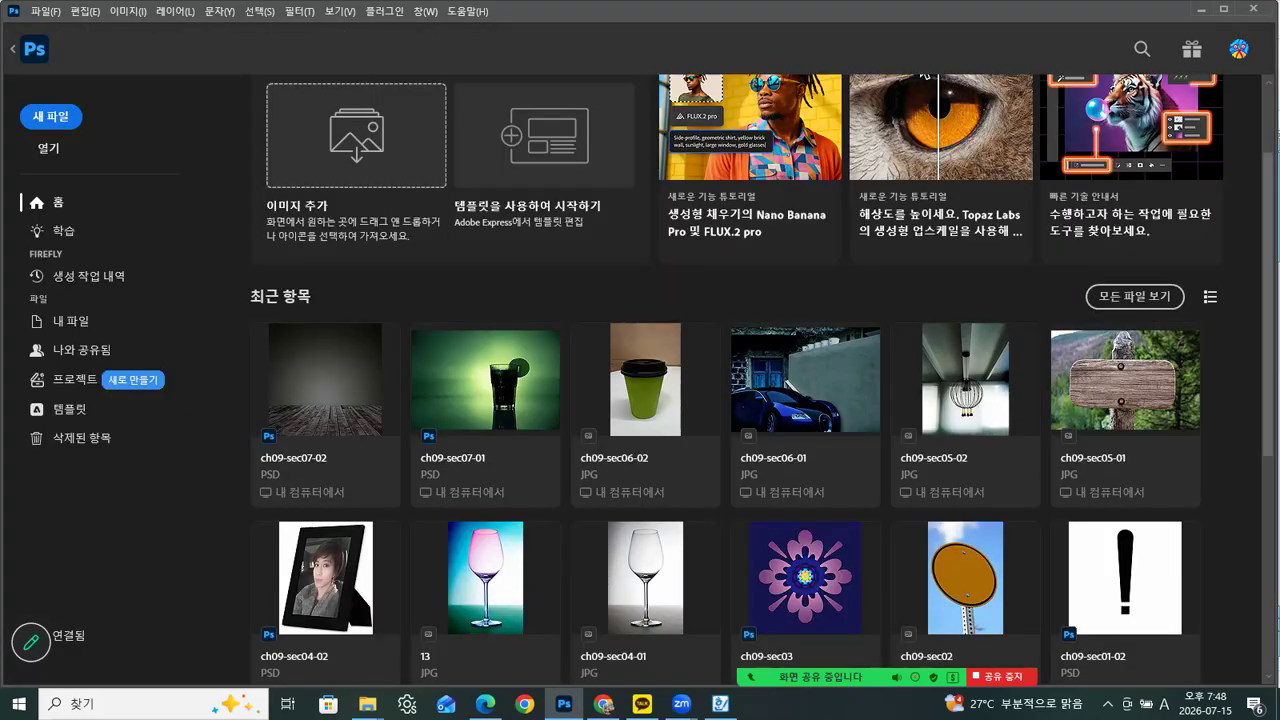
{"action": "left_click", "coordinate": [368, 704]}
{"action": "left_click", "coordinate": [250, 655]}
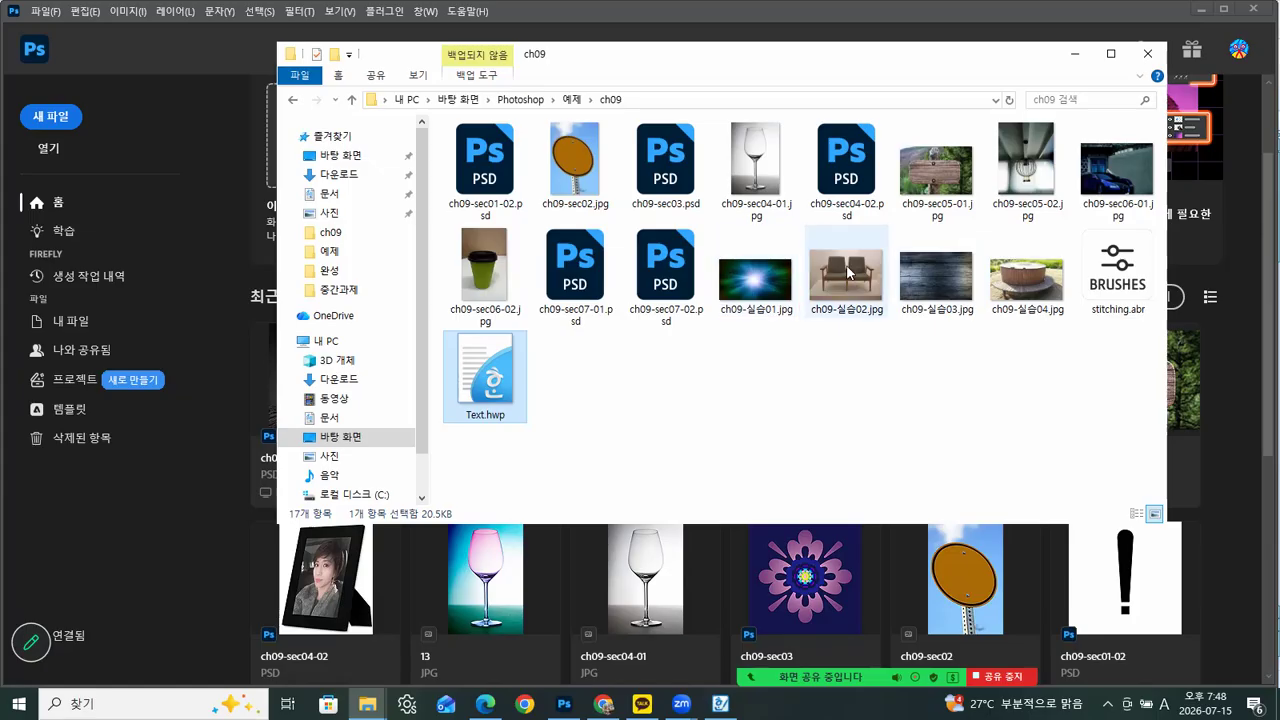
{"action": "left_click", "coordinate": [958, 294]}
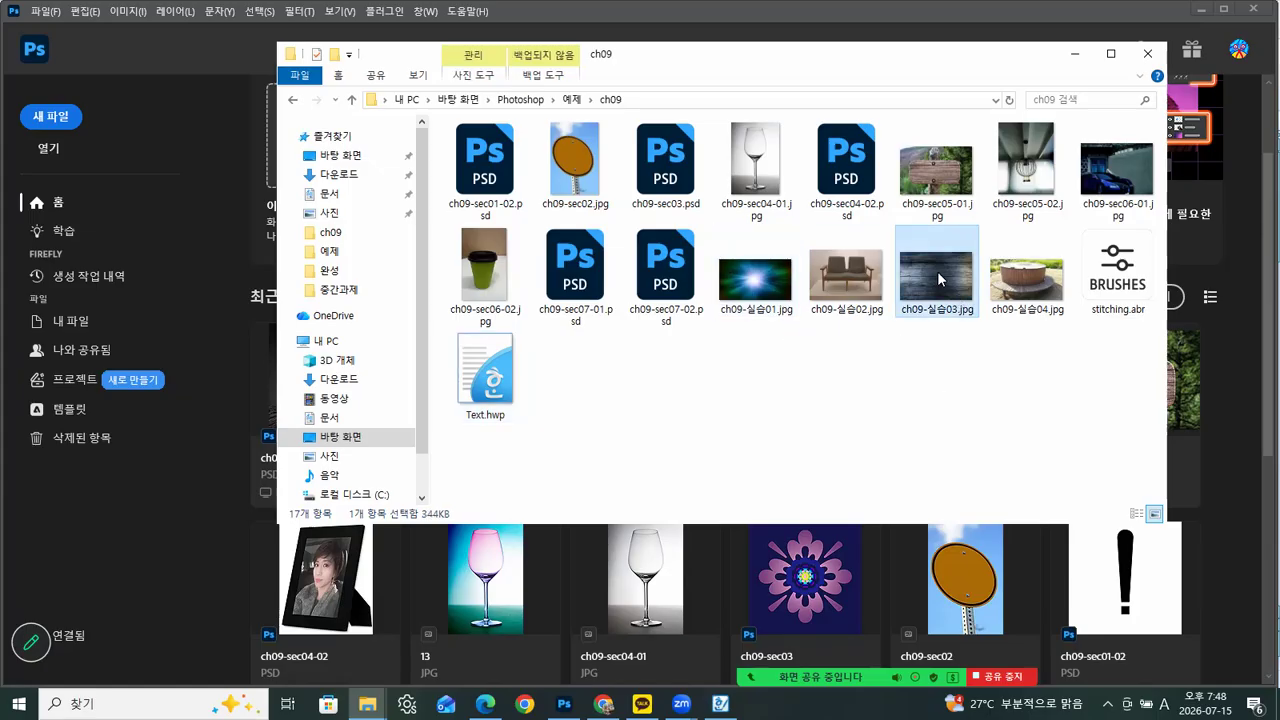
{"action": "left_click_drag", "start_coordinate": [936, 290], "coordinate": [200, 552]}
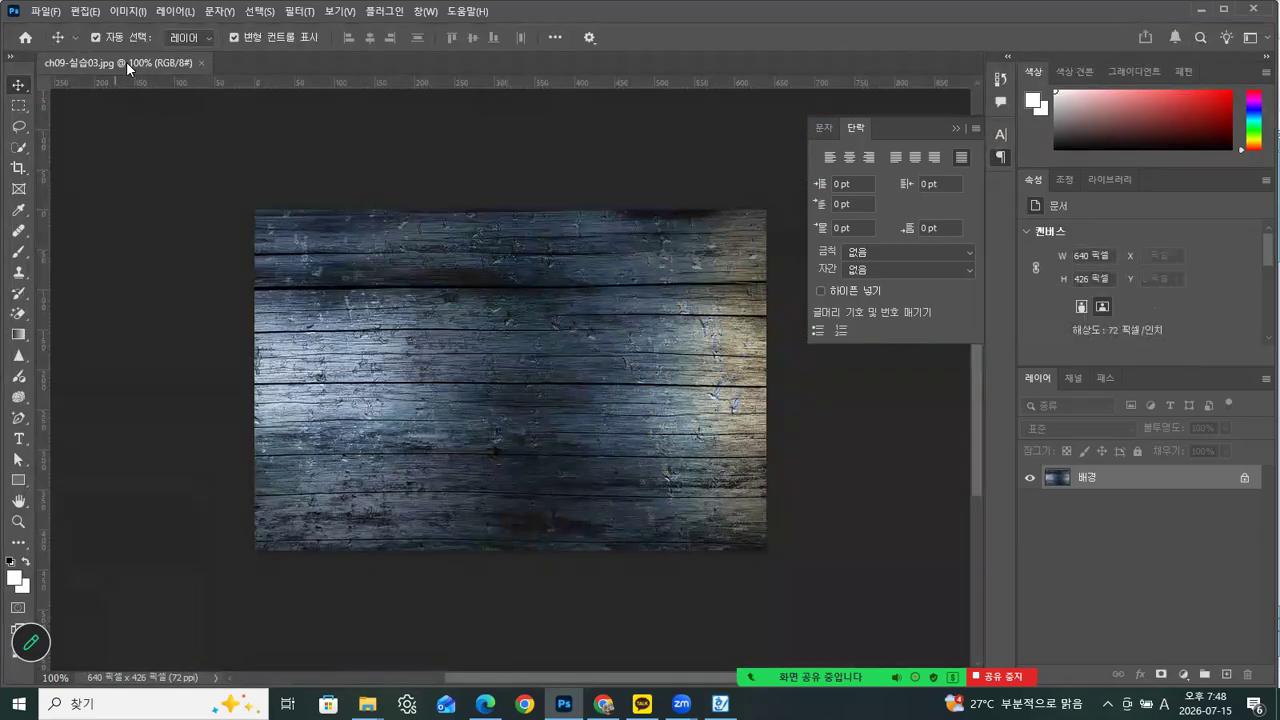
{"action": "left_click_drag", "start_coordinate": [126, 61], "coordinate": [516, 109]}
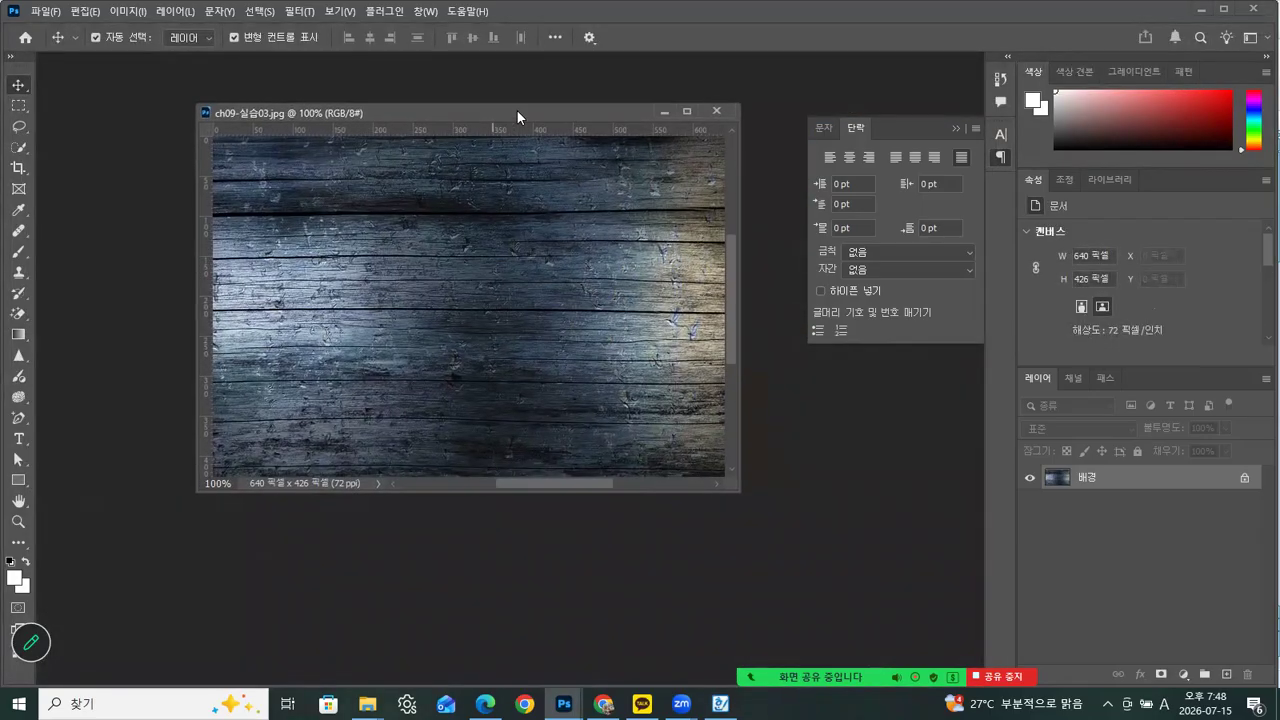
{"action": "left_click", "coordinate": [955, 128]}
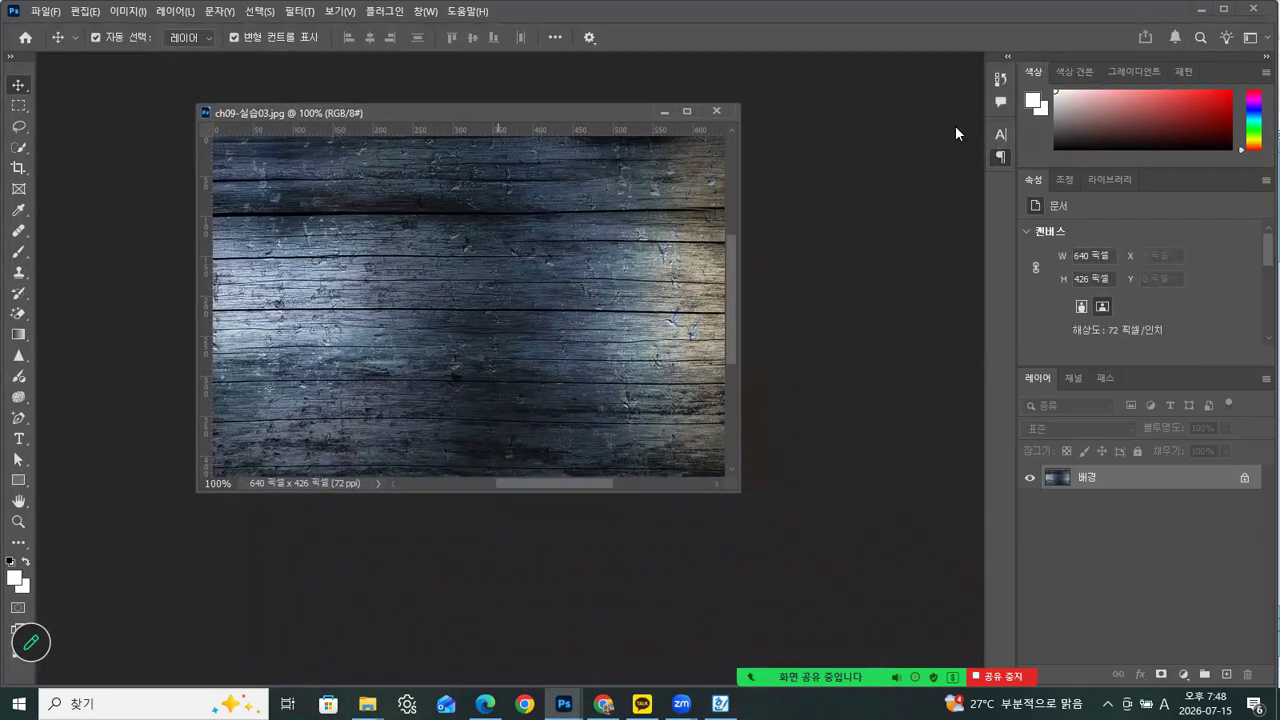
Add the horizontal text "3D TEXT" on the wood image
{"action": "left_click", "coordinate": [18, 439]}
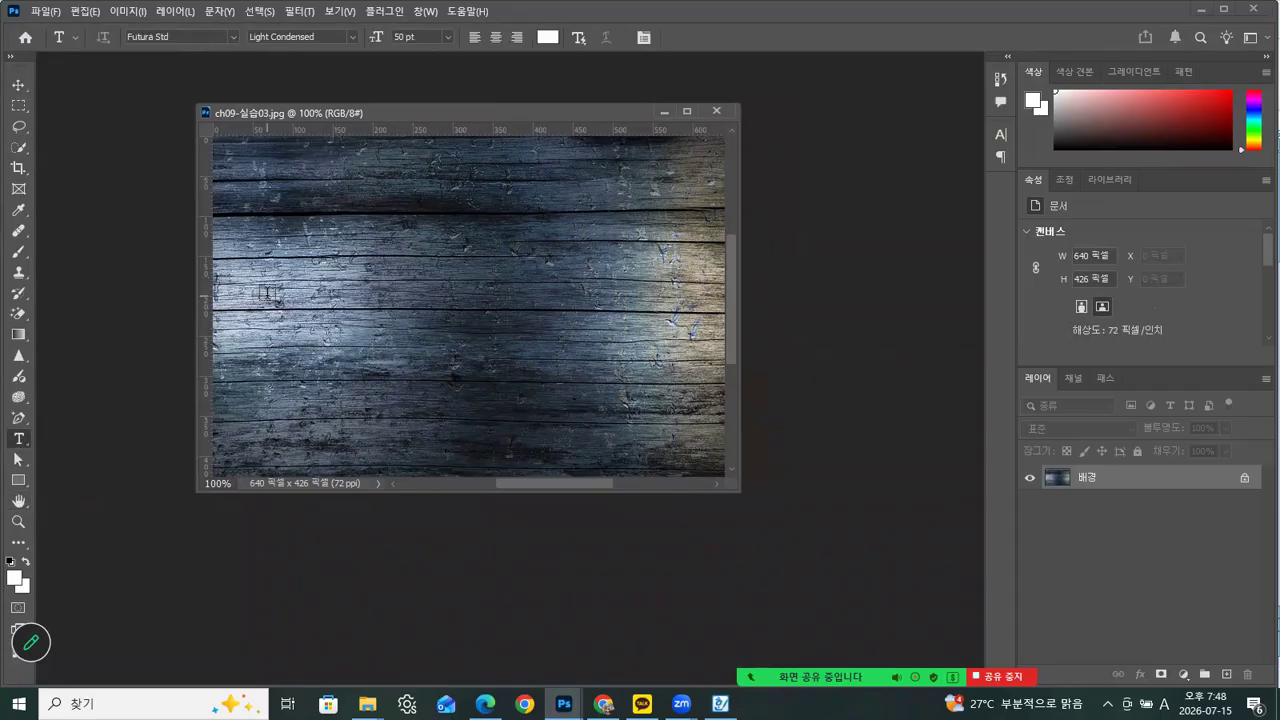
{"action": "left_click", "coordinate": [335, 347]}
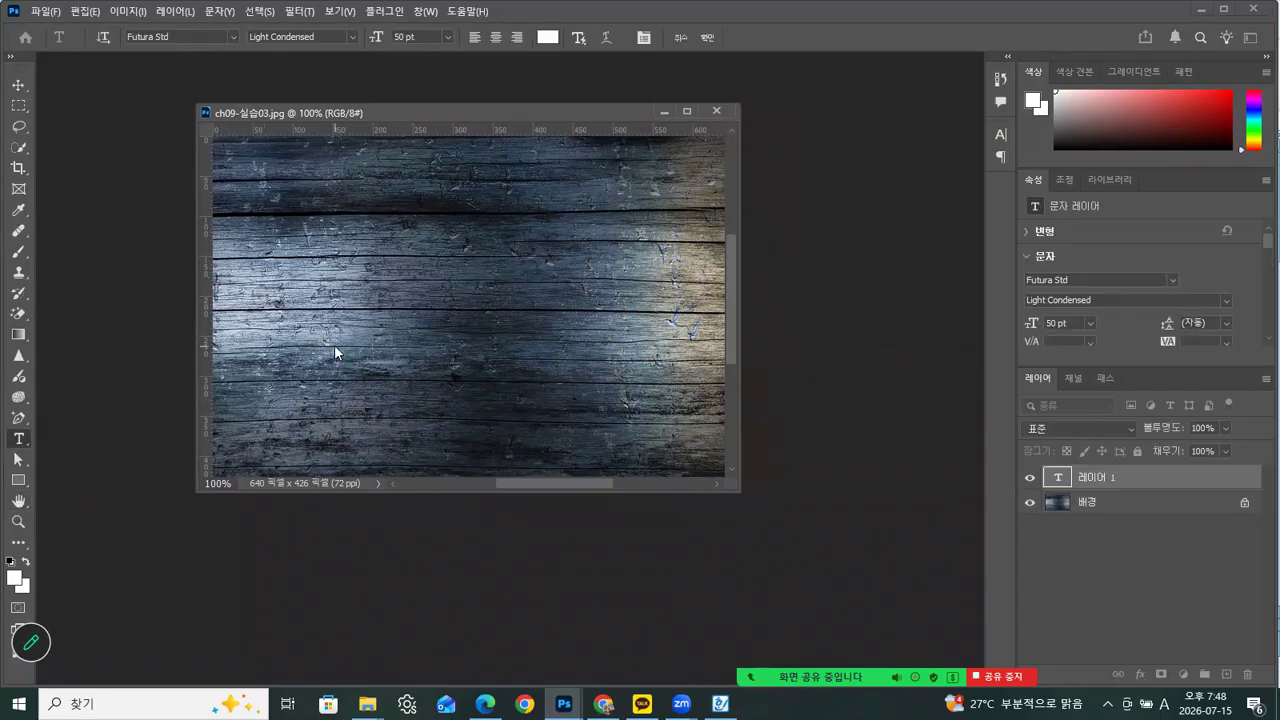
{"action": "type", "text": "3D TEXT"}
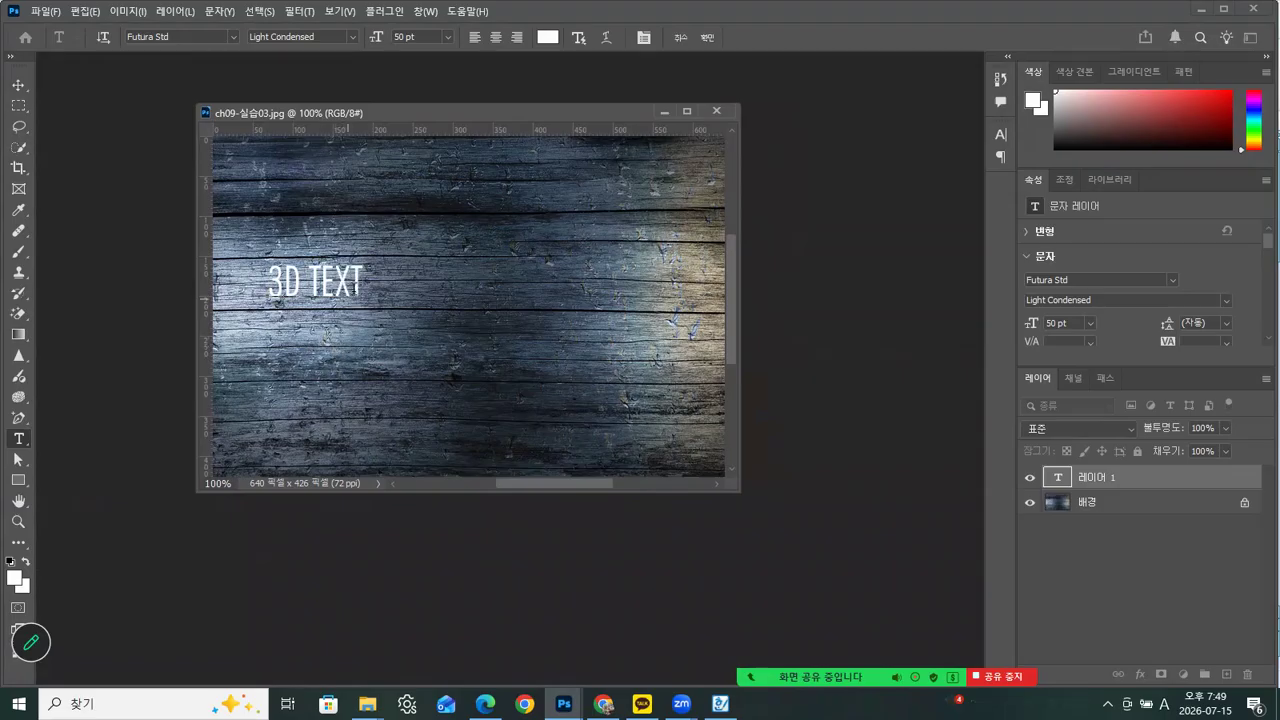
Set the whole "3D TEXT" line to Impact Regular at 150 pt
{"action": "left_click_drag", "start_coordinate": [364, 285], "coordinate": [261, 288]}
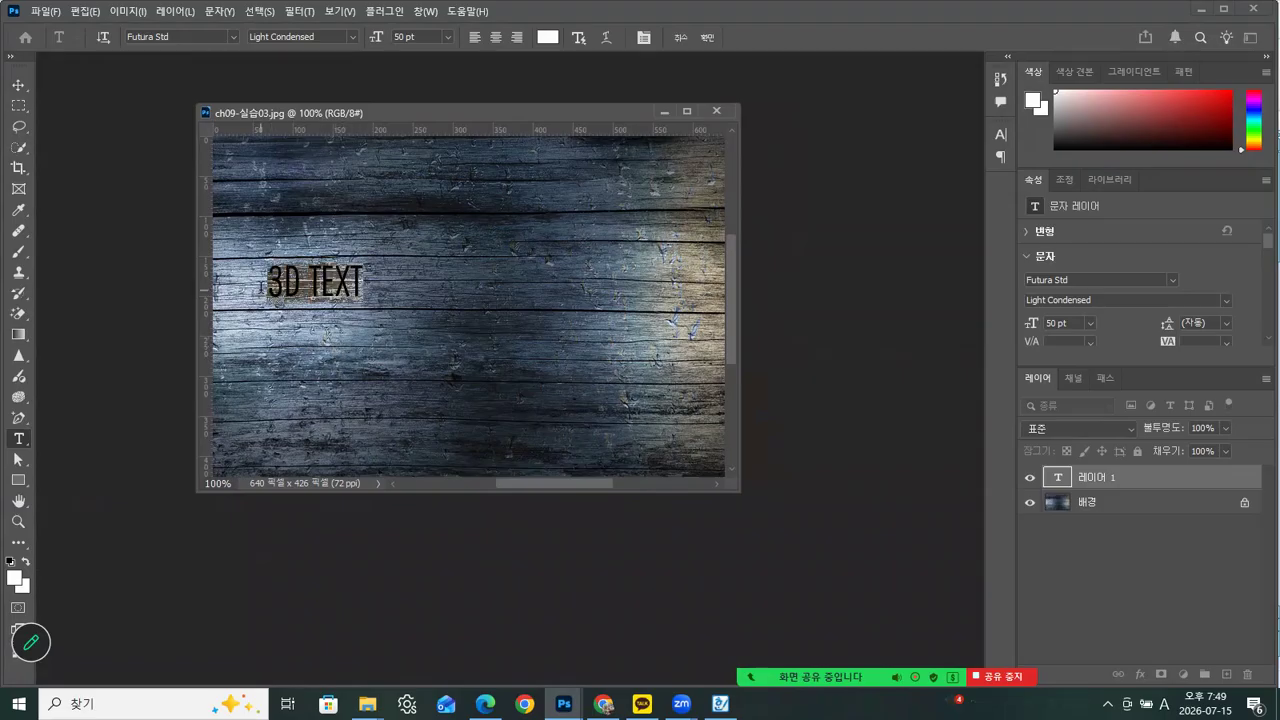
{"action": "left_click", "coordinate": [231, 36]}
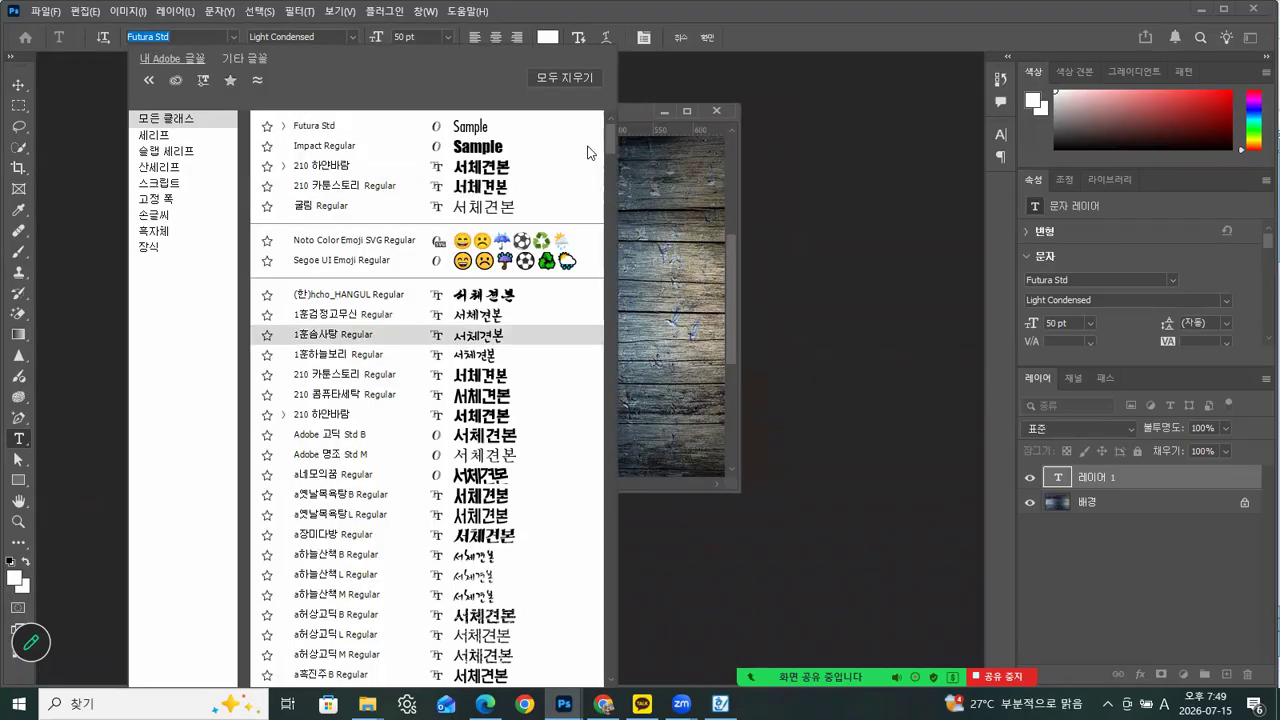
{"action": "left_click_drag", "start_coordinate": [608, 138], "coordinate": [619, 500]}
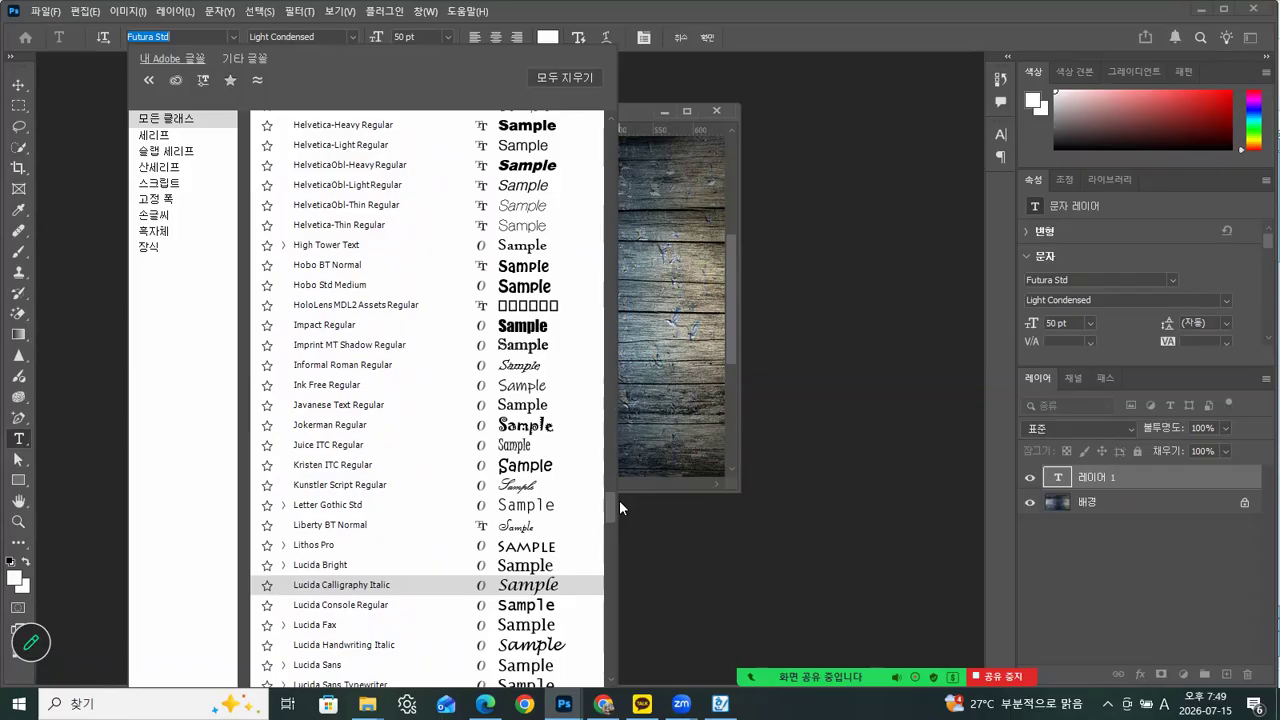
{"action": "left_click", "coordinate": [319, 326]}
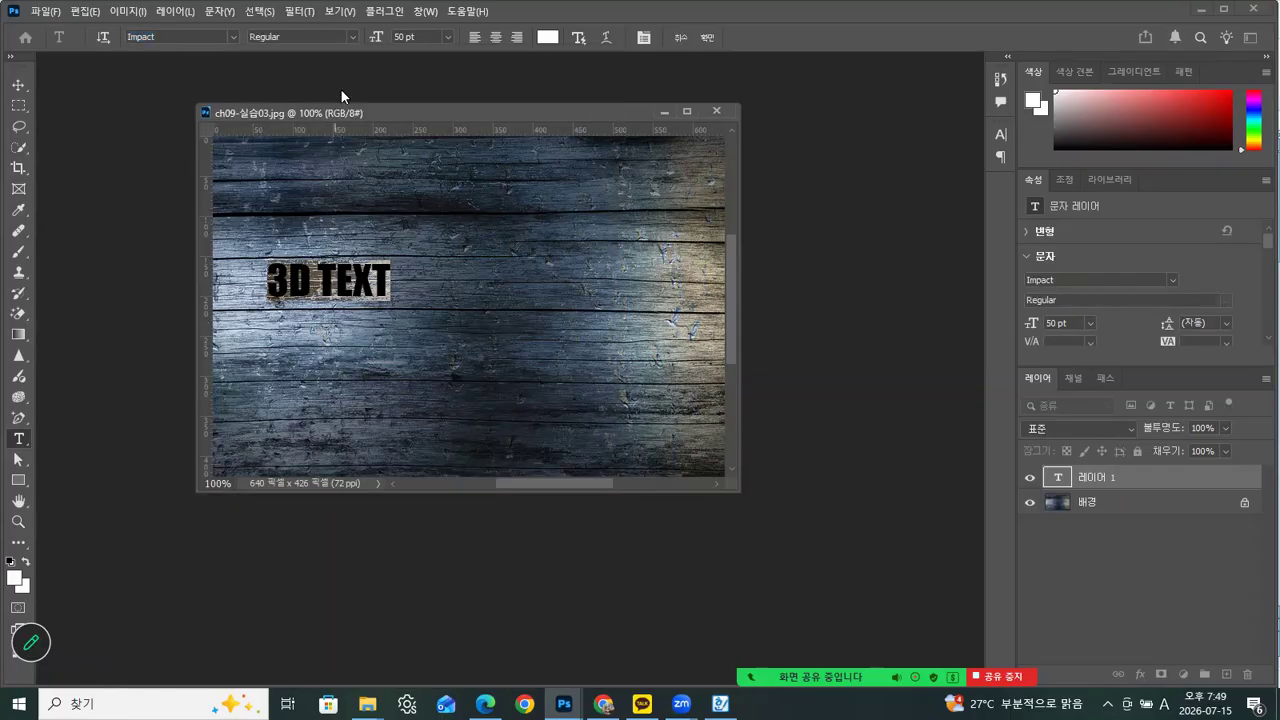
{"action": "left_click", "coordinate": [352, 40]}
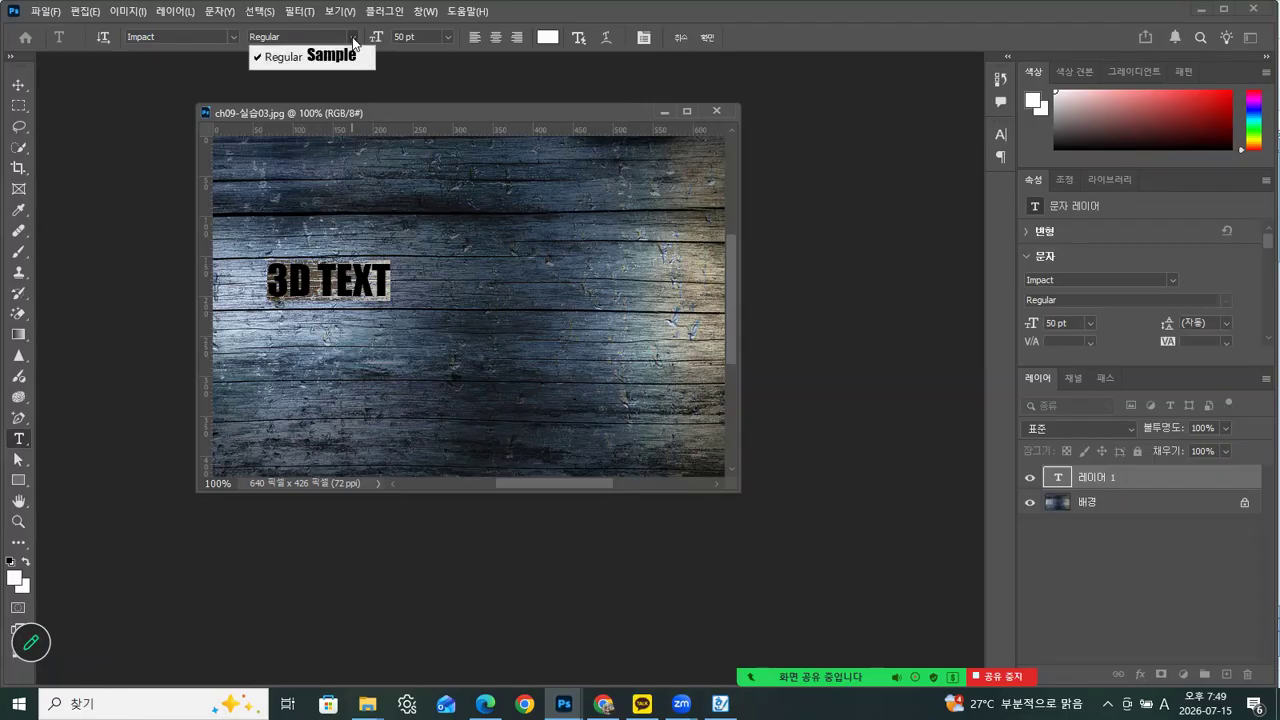
{"action": "left_click", "coordinate": [347, 57]}
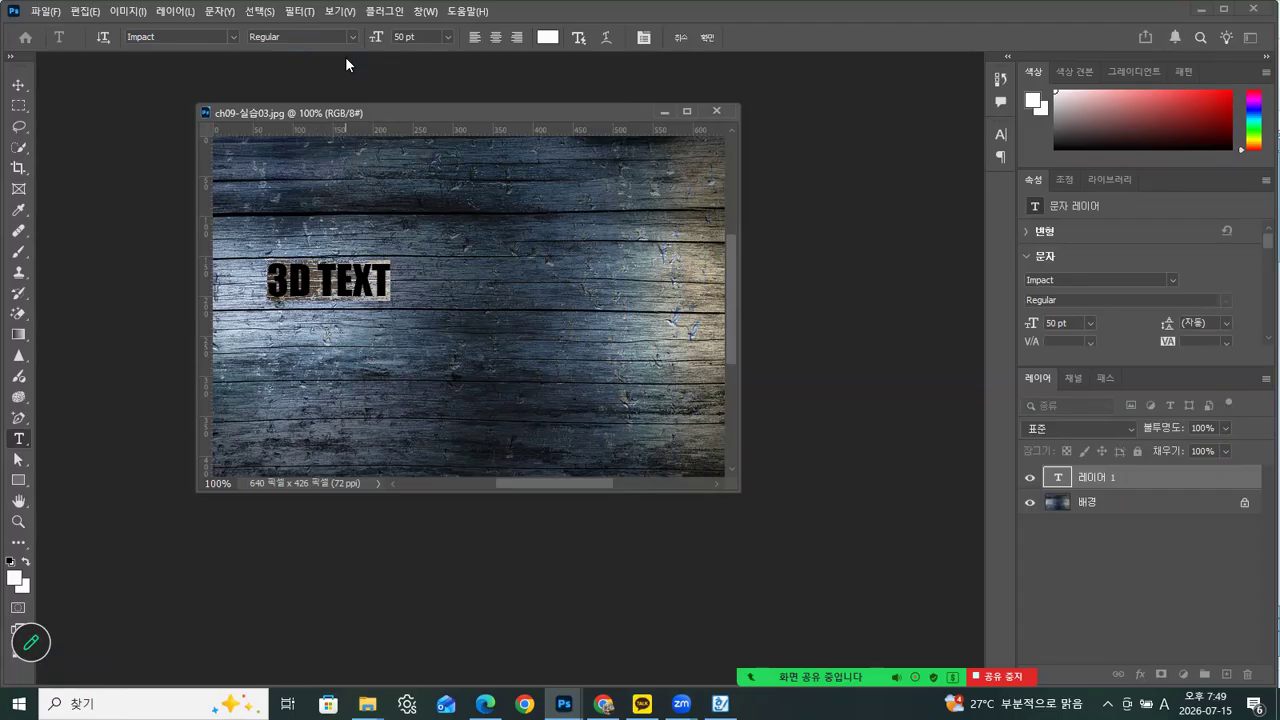
{"action": "left_click", "coordinate": [453, 37]}
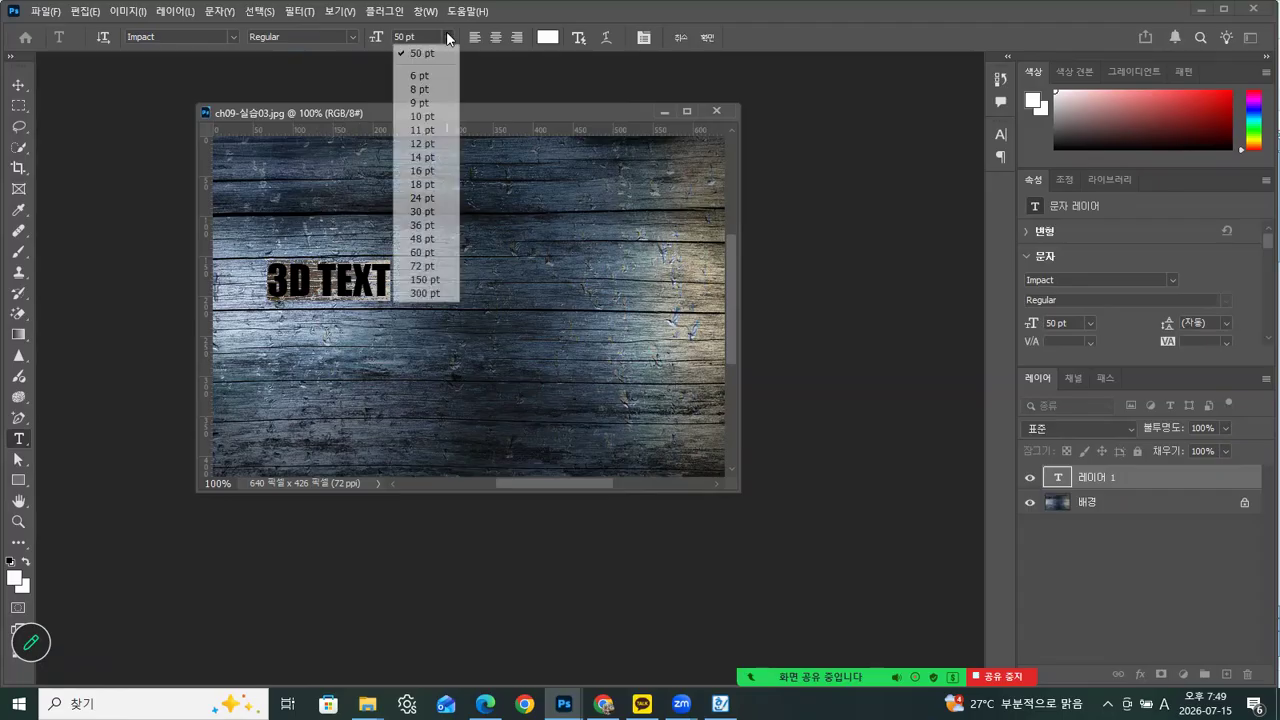
{"action": "left_click", "coordinate": [420, 277]}
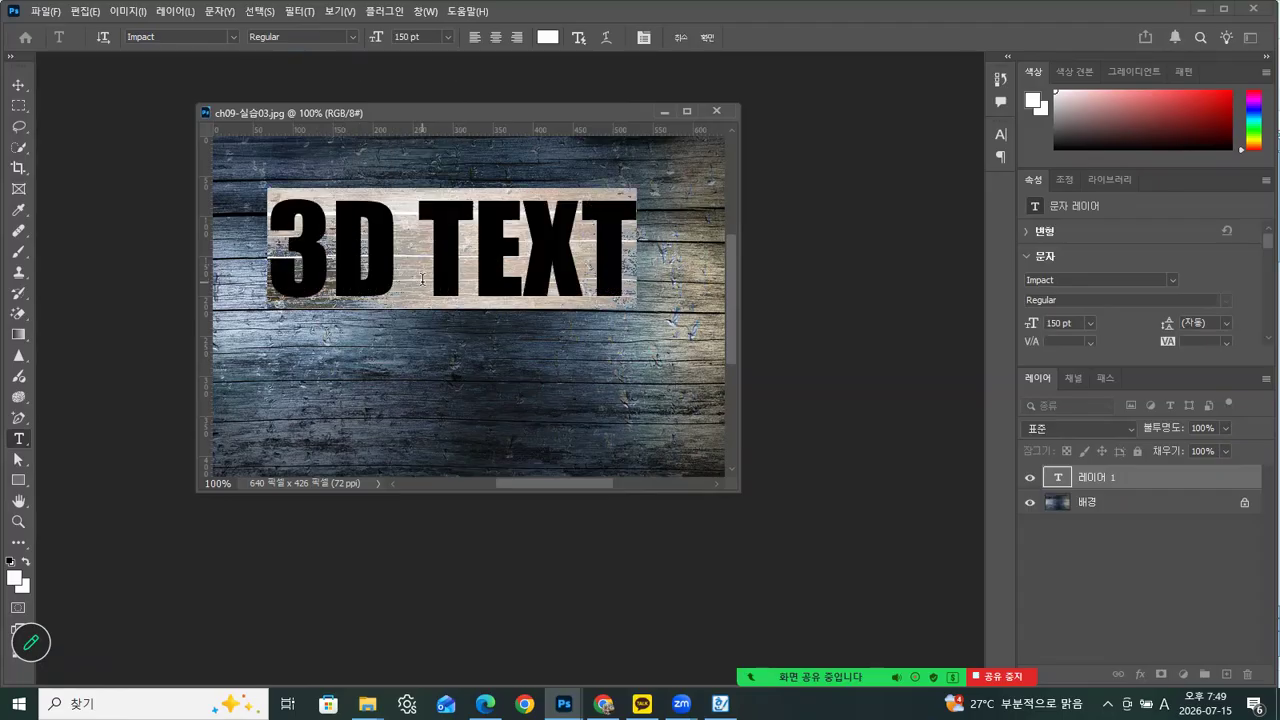
Move the committed 3D TEXT layer to the middle of the image and rotate it by about -25.7°
{"action": "left_click", "coordinate": [19, 87]}
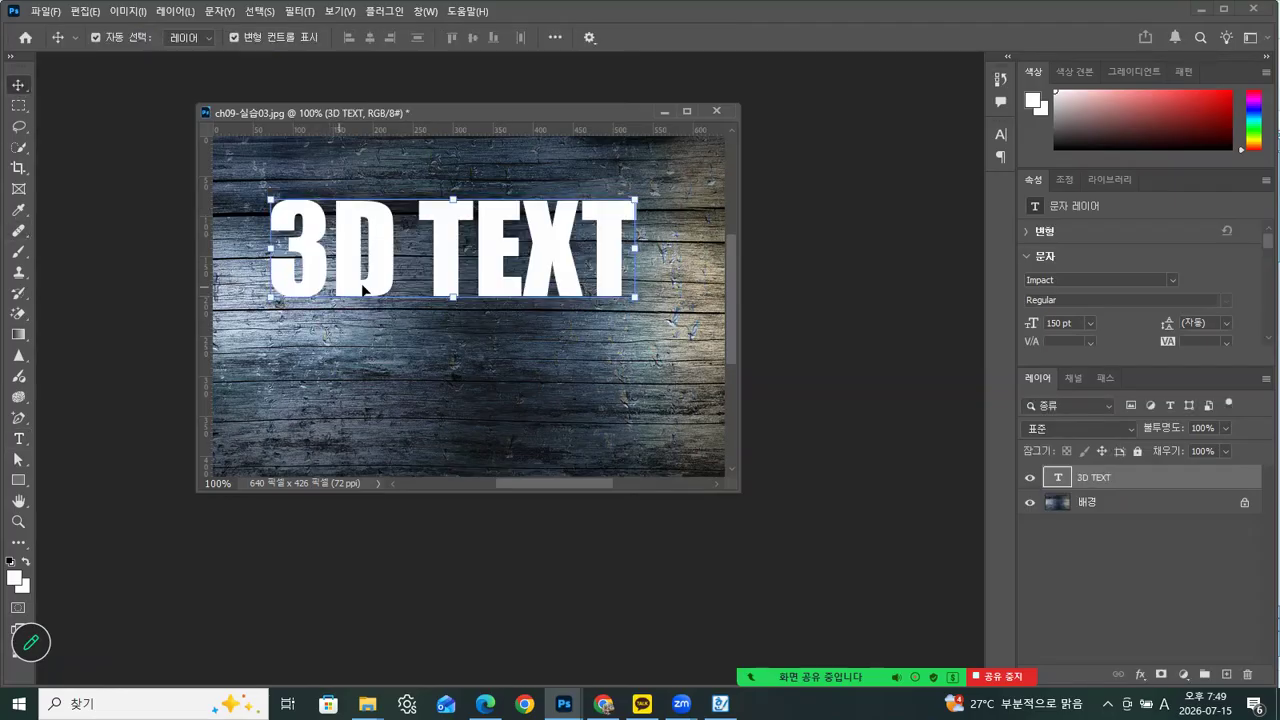
{"action": "left_click_drag", "start_coordinate": [384, 284], "coordinate": [403, 340]}
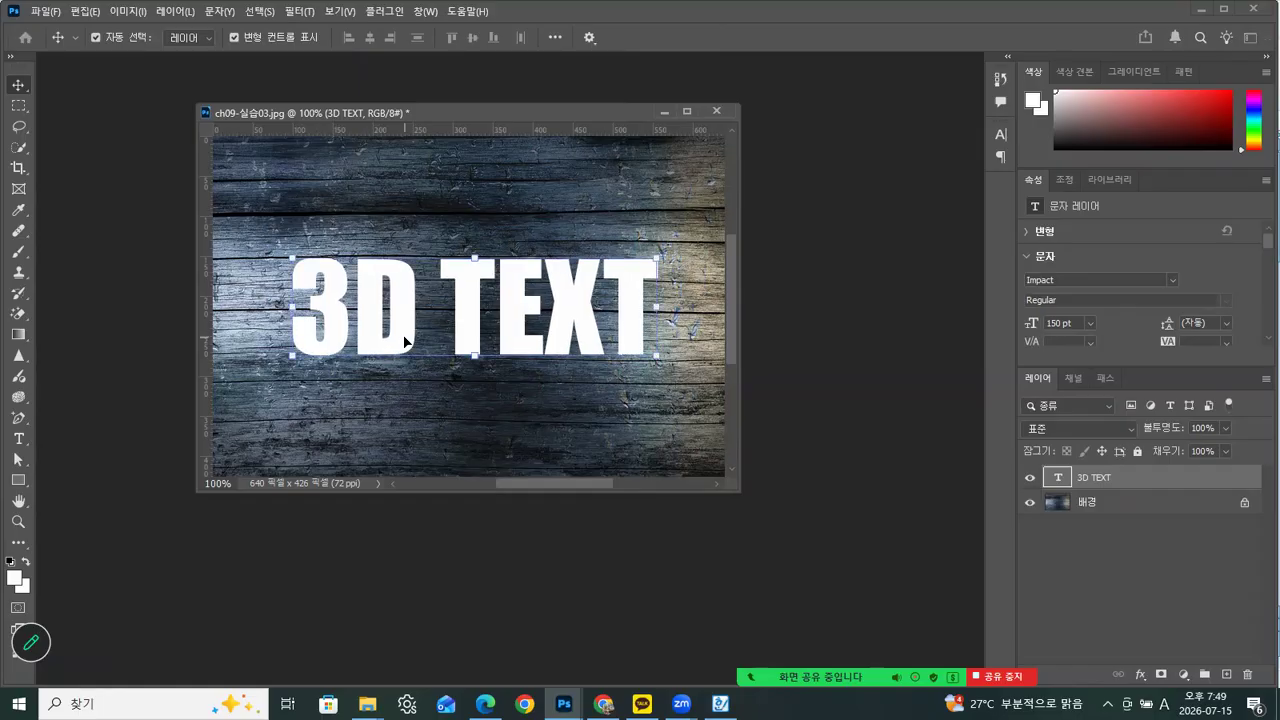
{"action": "left_click_drag", "start_coordinate": [676, 340], "coordinate": [682, 250]}
{"action": "left_click_drag", "start_coordinate": [508, 320], "coordinate": [525, 340]}
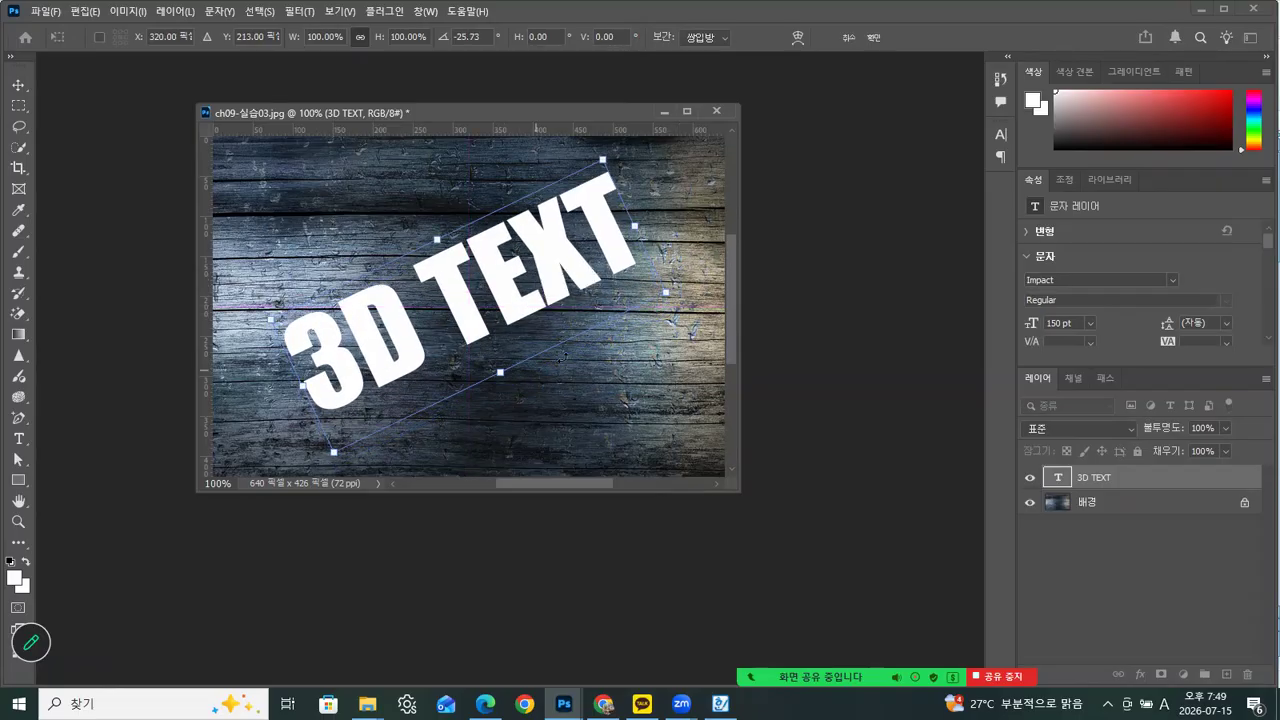
Commit the rotation and load the outline of the 3D TEXT layer as a selection
{"action": "left_click", "coordinate": [18, 440]}
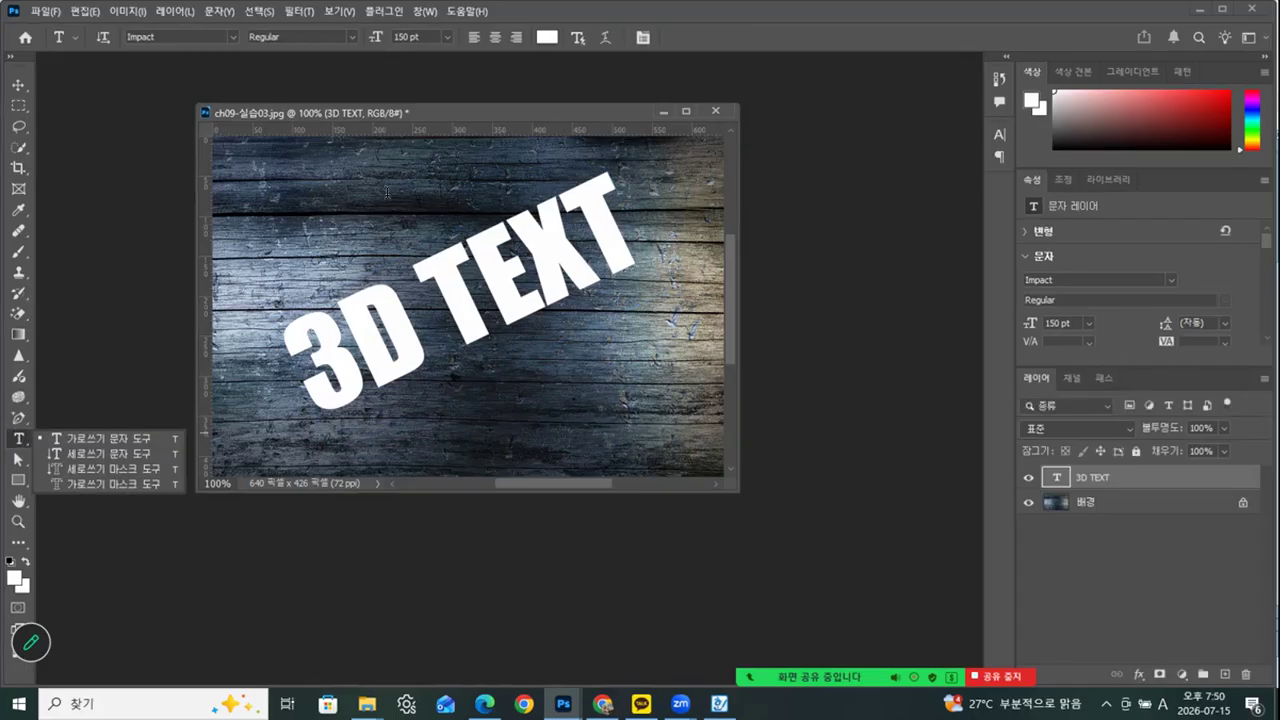
{"action": "left_click", "coordinate": [17, 88]}
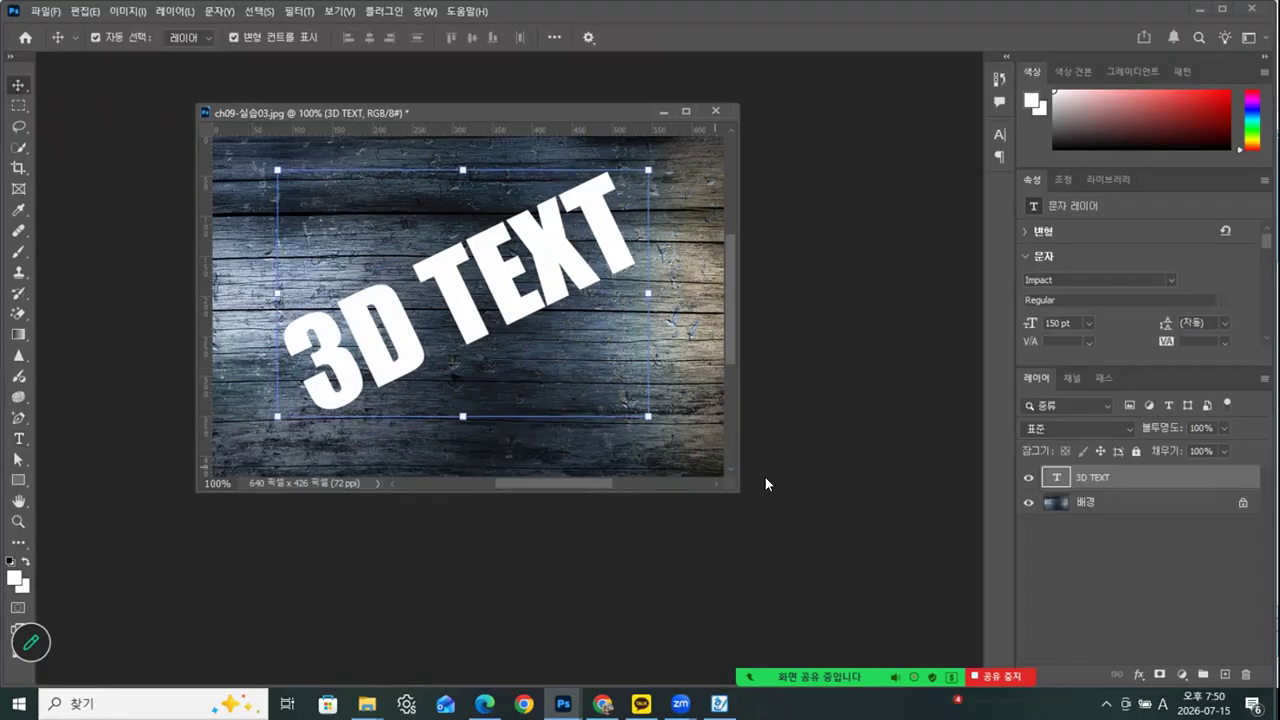
{"action": "left_click", "coordinate": [1055, 482], "text": "ctrl"}
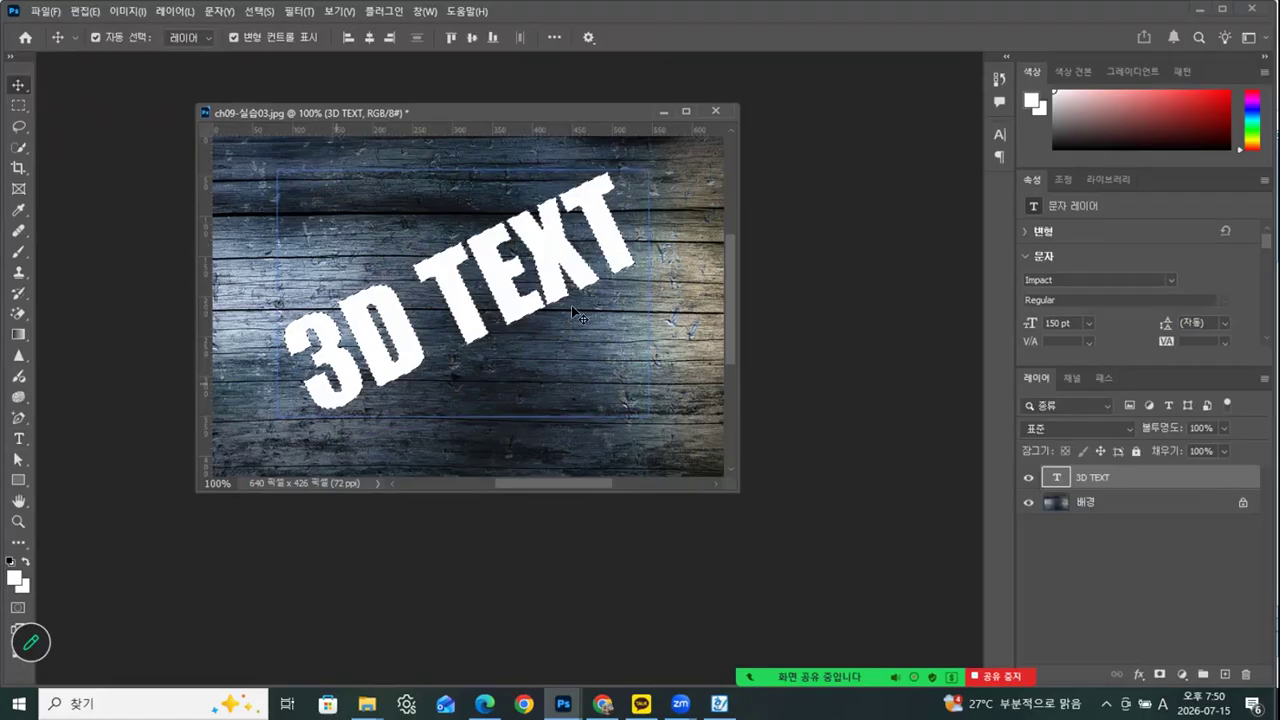
Hide the 3D TEXT layer and copy the selected lettering area of the background onto a new layer
{"action": "left_click", "coordinate": [1027, 479]}
{"action": "left_click", "coordinate": [1086, 505]}
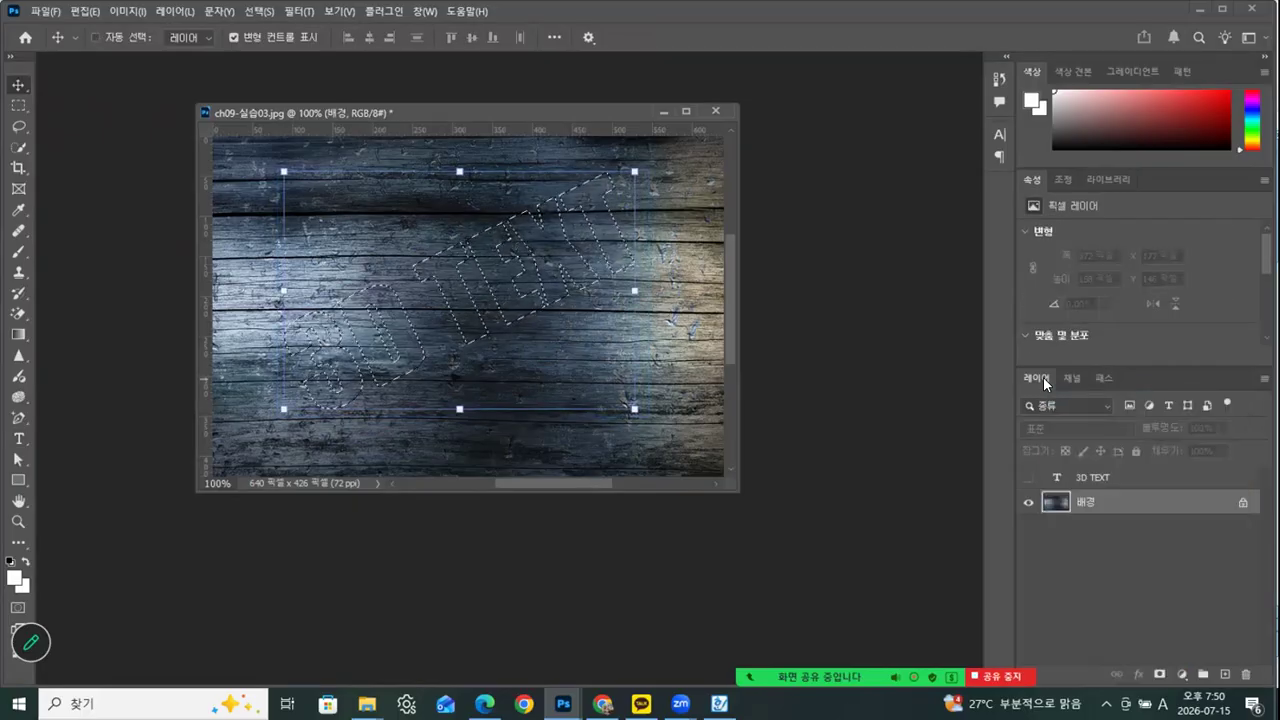
{"action": "key", "text": "ctrl+j"}
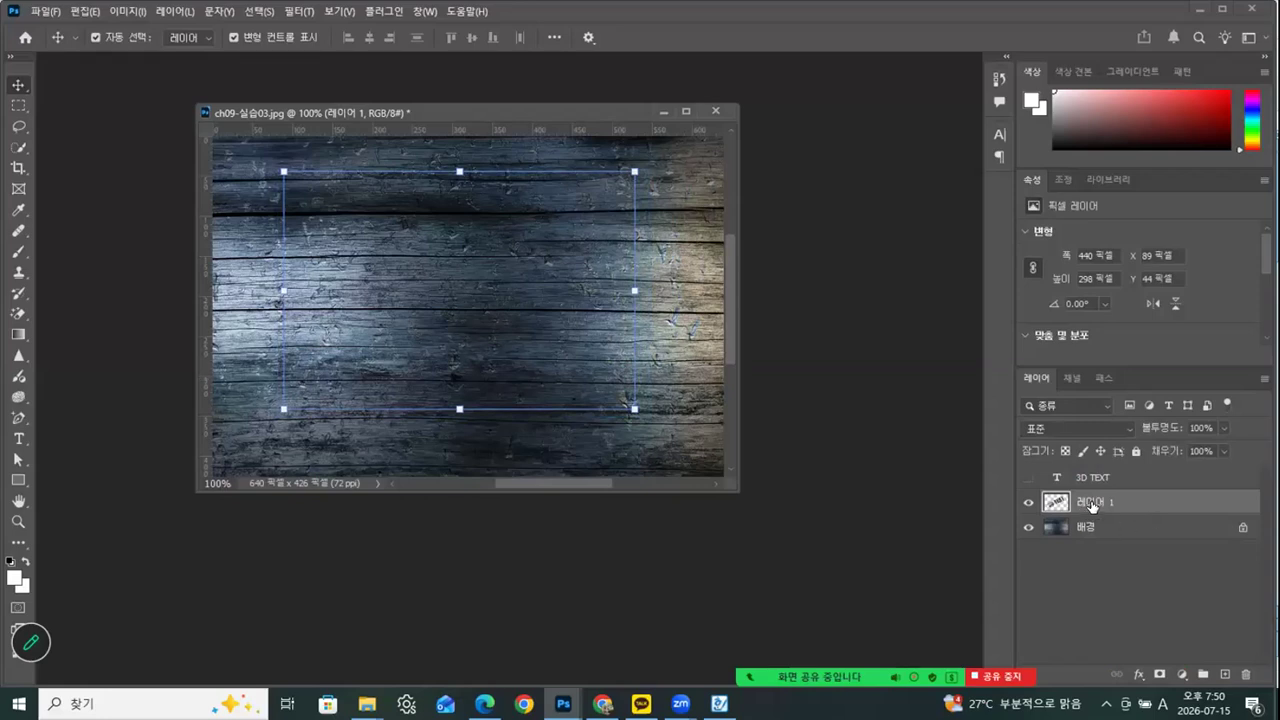
Add a Bevel & Emboss (경사와 엠보스) effect to the copied wood lettering layer
{"action": "left_click", "coordinate": [1138, 675]}
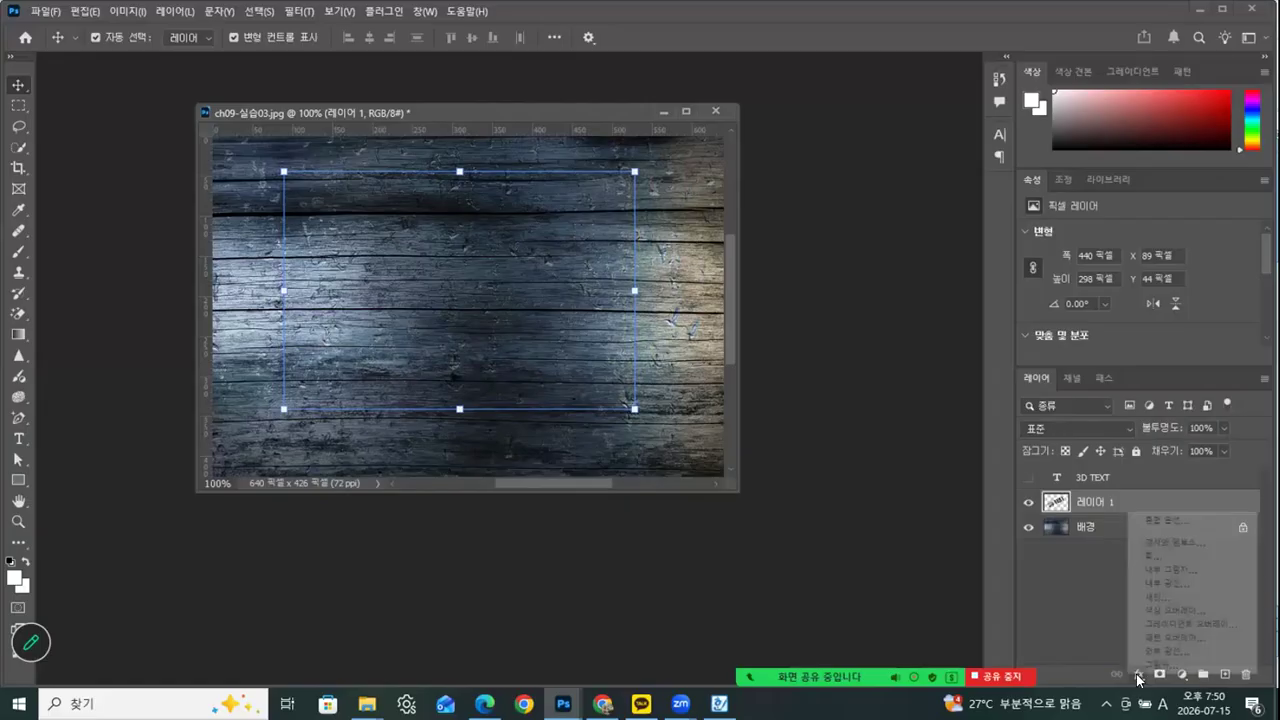
{"action": "left_click", "coordinate": [1167, 543]}
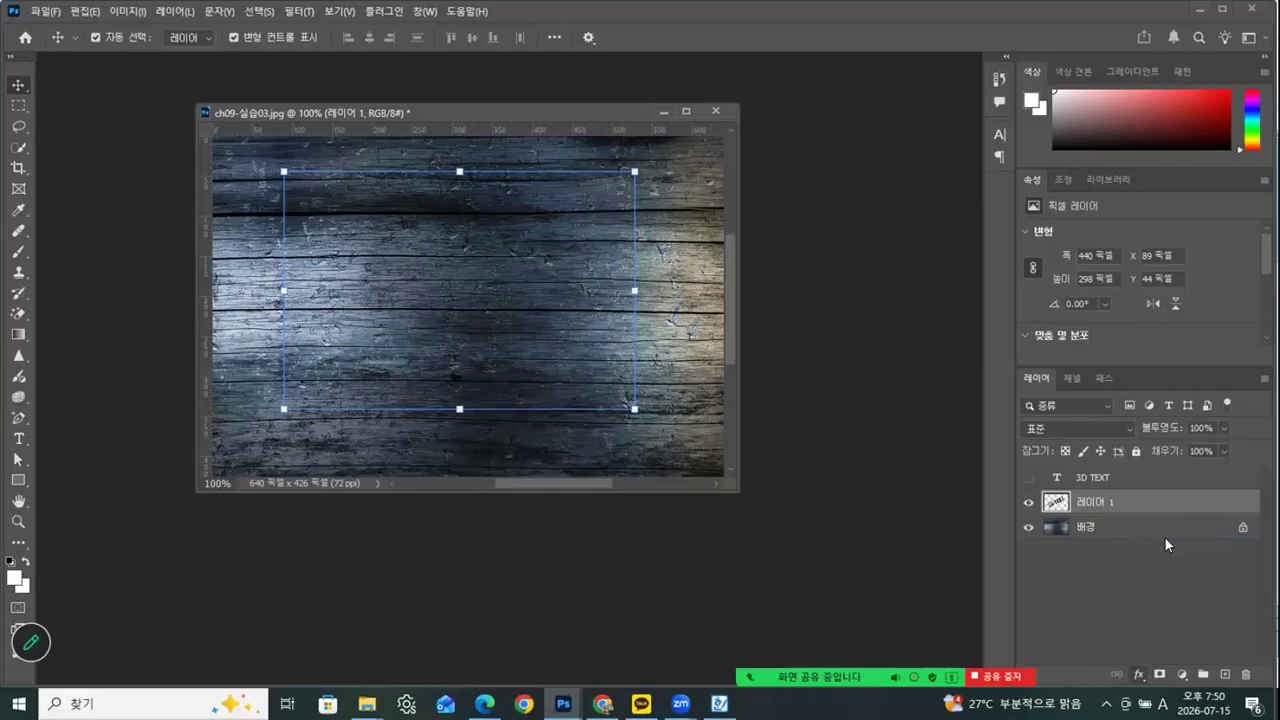
{"action": "left_click_drag", "start_coordinate": [986, 240], "coordinate": [504, 478]}
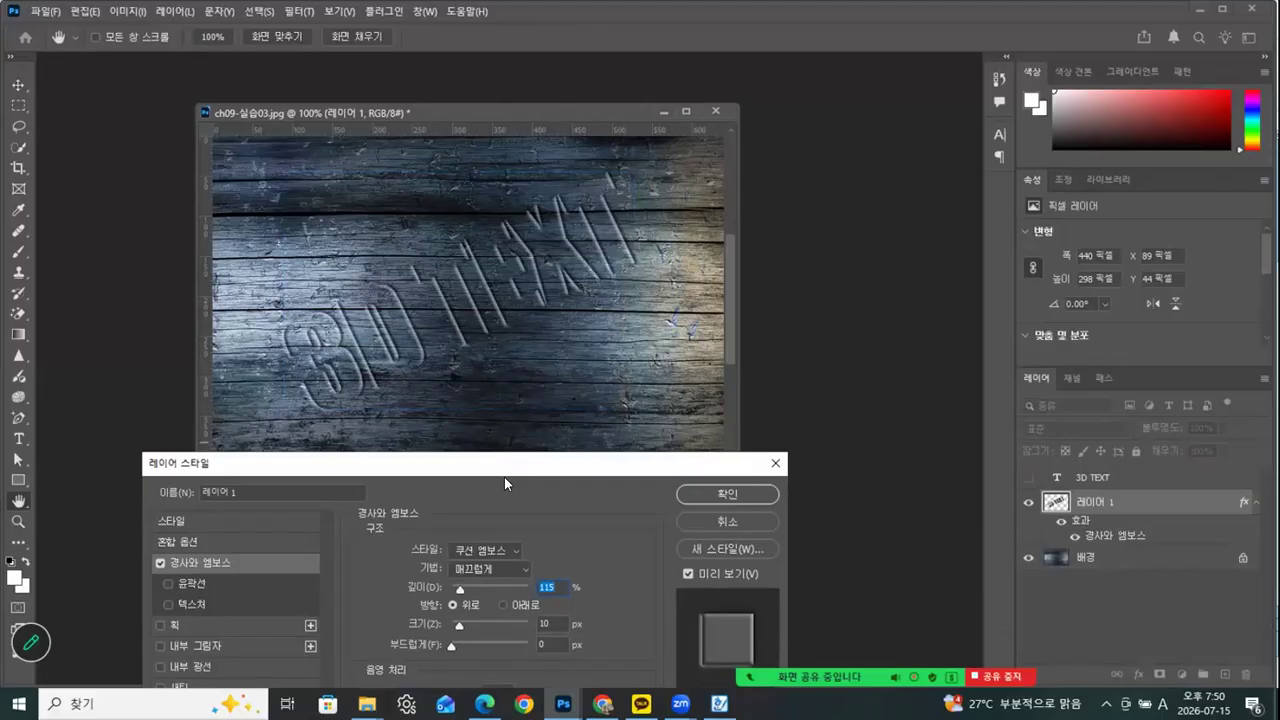
Compare the Outer Bevel, Inner Bevel, Emboss, Pillow Emboss and Stroke Emboss styles on the lettering layer
{"action": "left_click", "coordinate": [473, 549]}
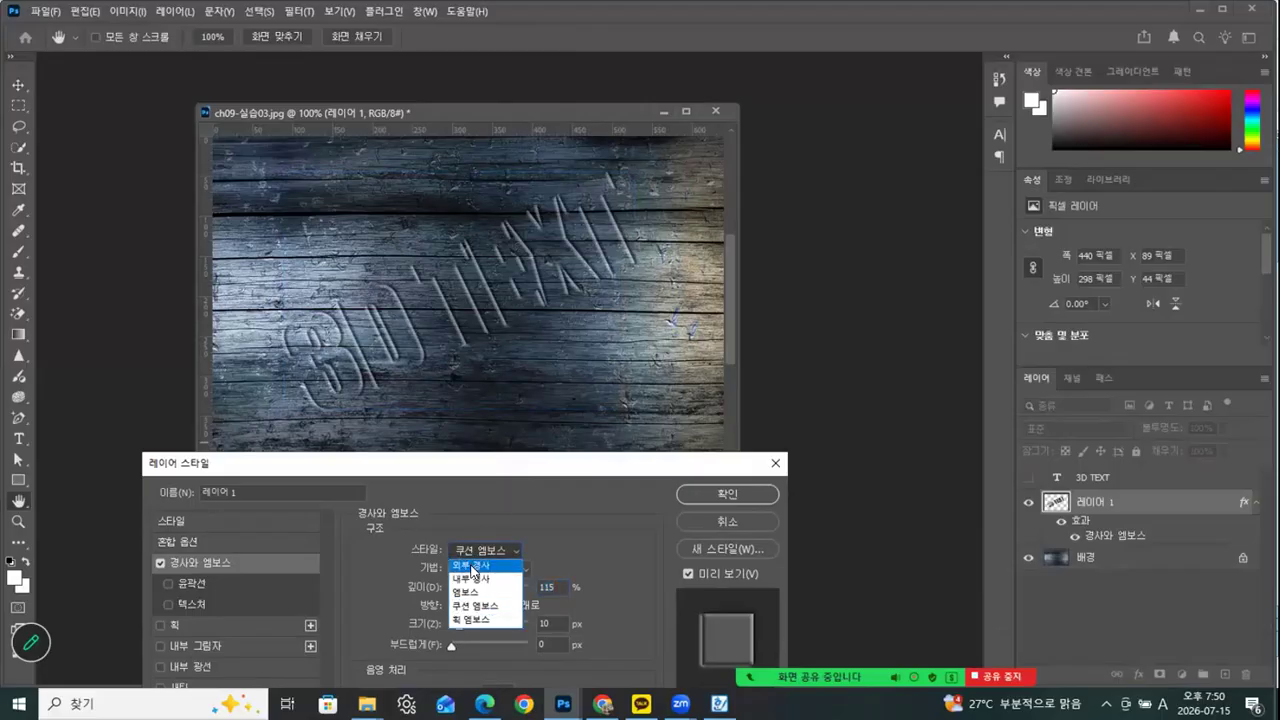
{"action": "left_click", "coordinate": [470, 563]}
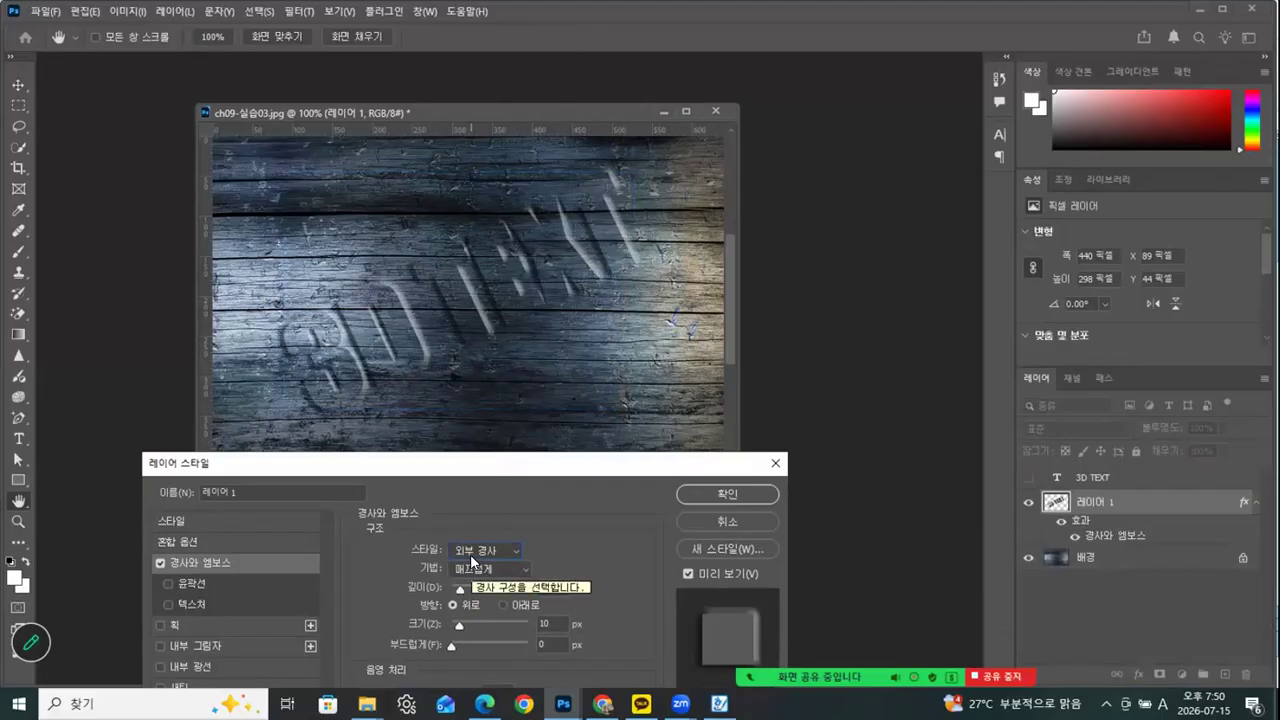
{"action": "left_click", "coordinate": [472, 549]}
{"action": "left_click", "coordinate": [466, 578]}
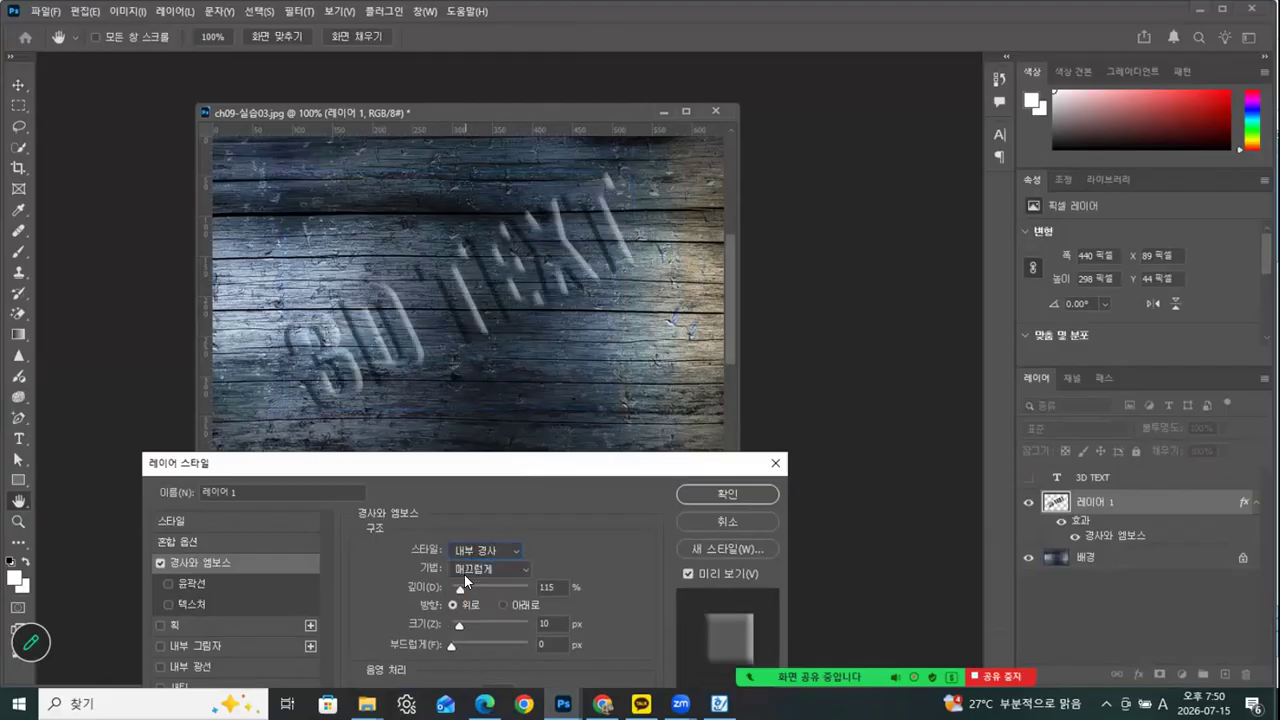
{"action": "left_click", "coordinate": [475, 549]}
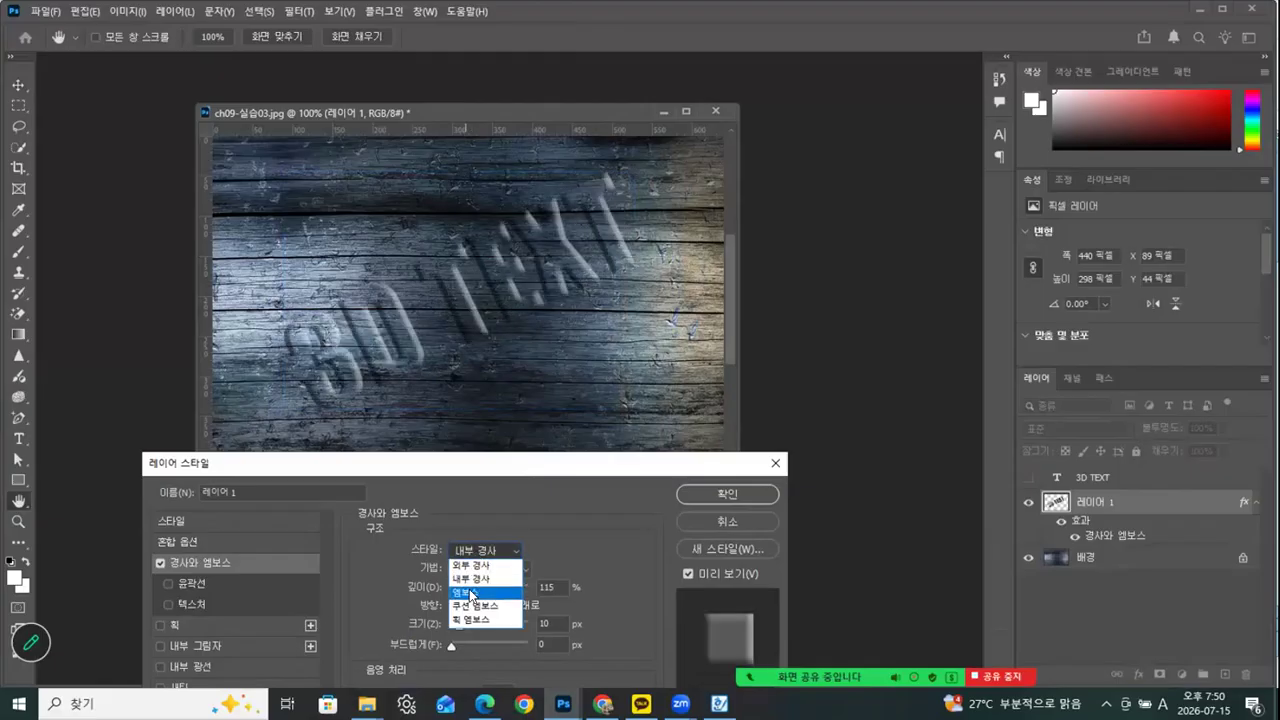
{"action": "left_click", "coordinate": [469, 589]}
{"action": "left_click", "coordinate": [473, 551]}
{"action": "left_click", "coordinate": [474, 604]}
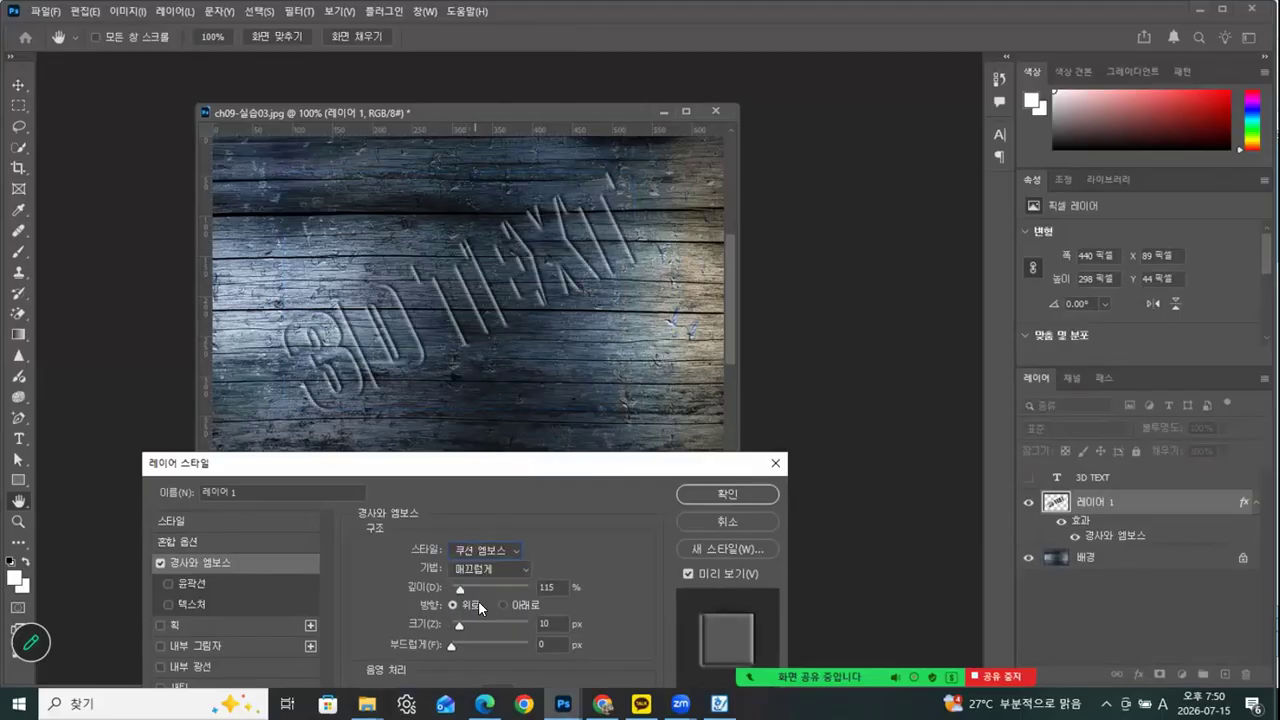
{"action": "left_click", "coordinate": [477, 549]}
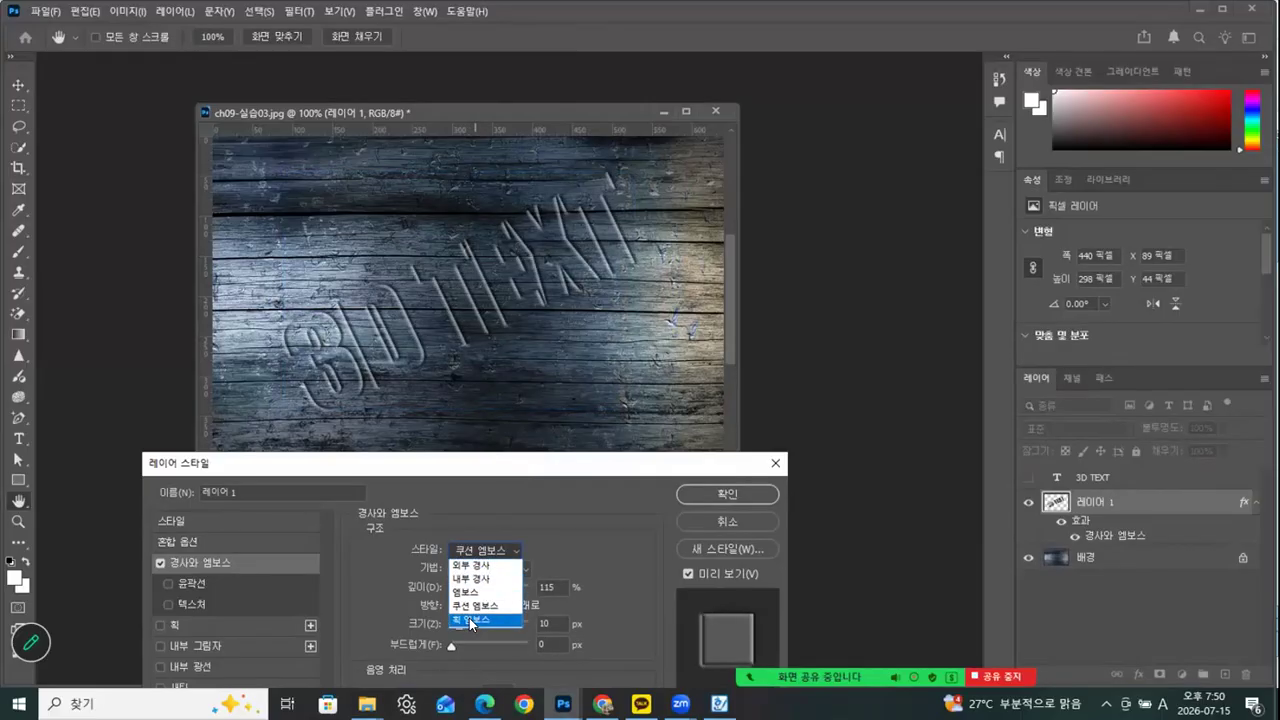
{"action": "left_click", "coordinate": [469, 618]}
{"action": "left_click", "coordinate": [488, 548]}
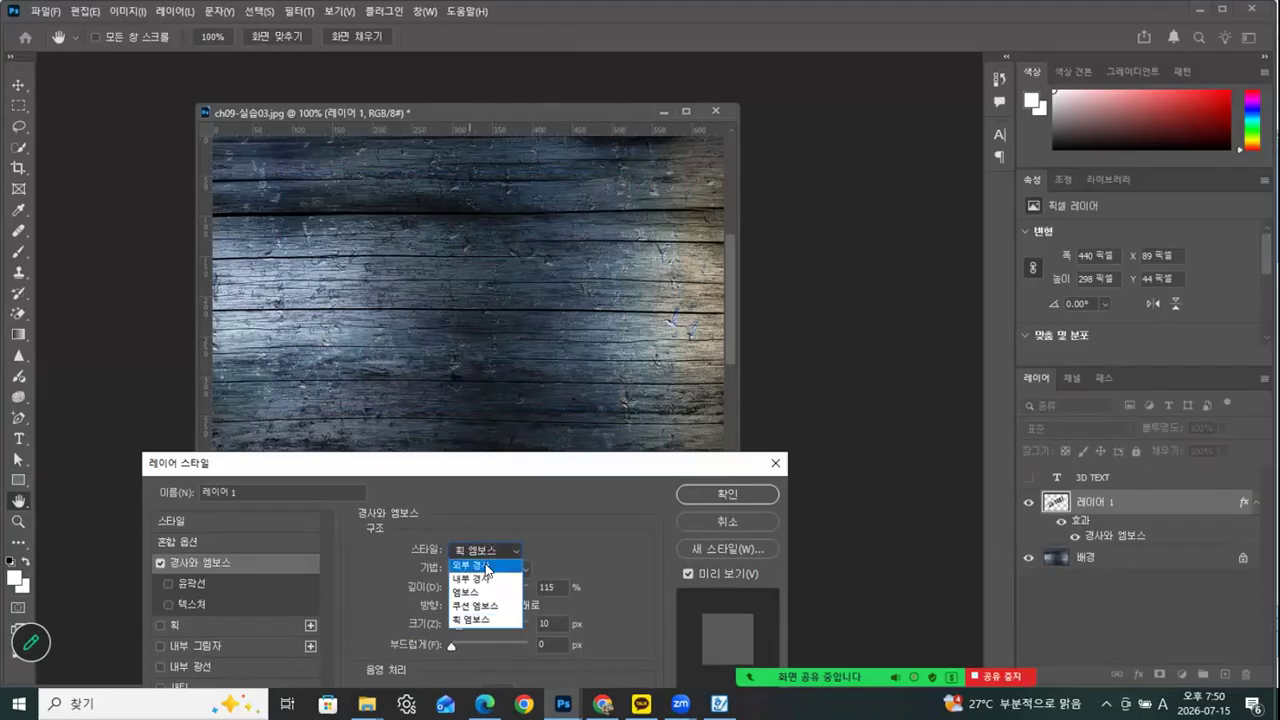
{"action": "left_click", "coordinate": [485, 556]}
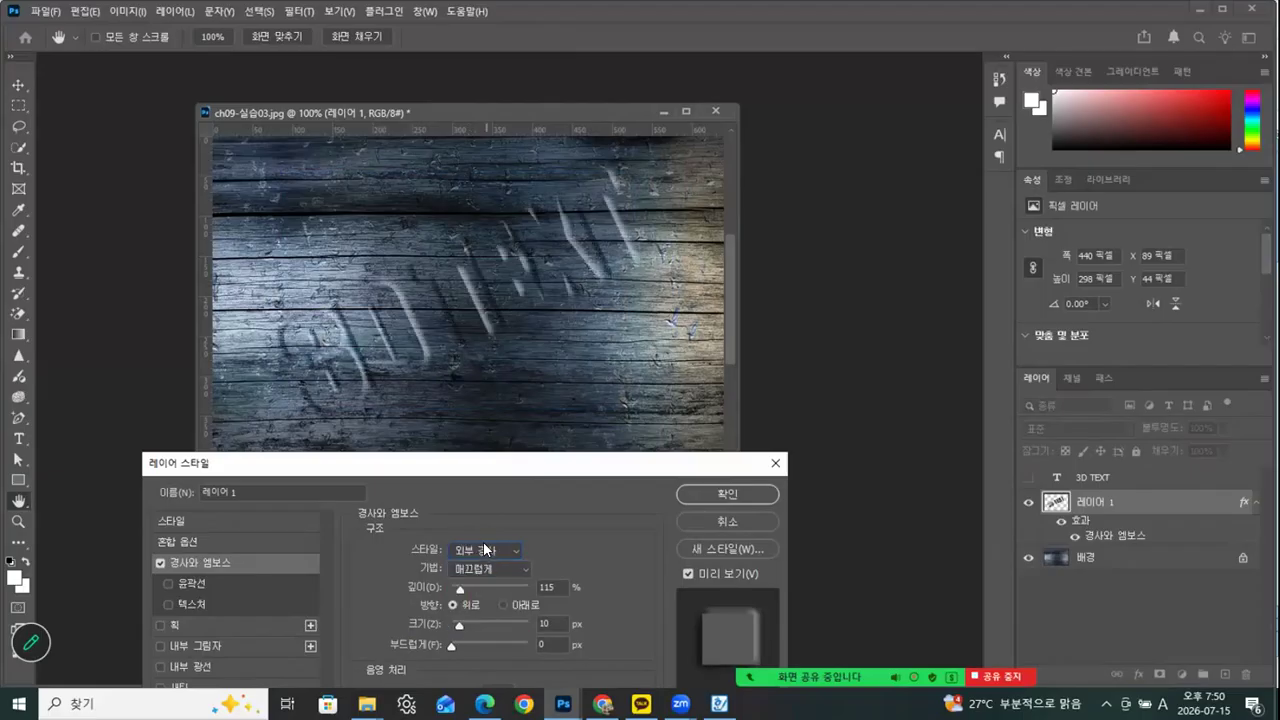
Set the bevel style to Outer Bevel (외부 경사) with 220% depth and 6 px size, and apply the effect
{"action": "left_click_drag", "start_coordinate": [512, 463], "coordinate": [978, 92]}
{"action": "left_click", "coordinate": [950, 188]}
{"action": "left_click", "coordinate": [940, 228]}
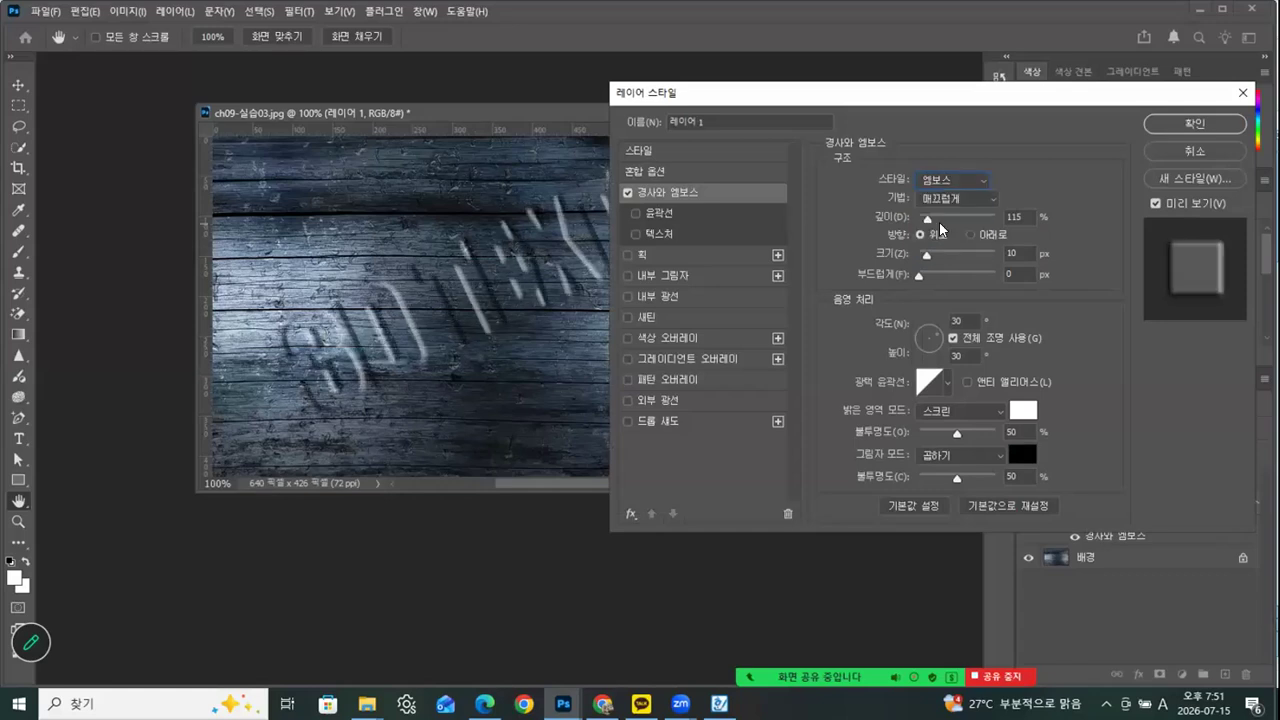
{"action": "left_click", "coordinate": [939, 196]}
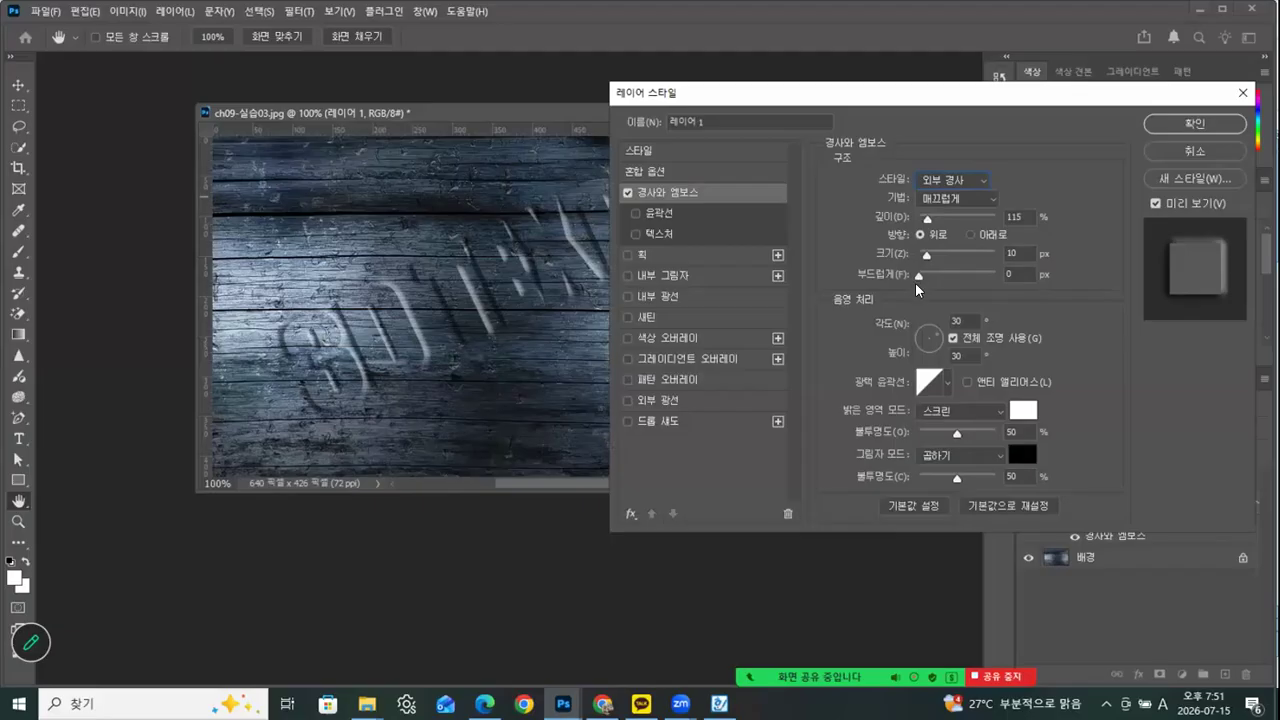
{"action": "left_click_drag", "start_coordinate": [927, 217], "coordinate": [923, 258]}
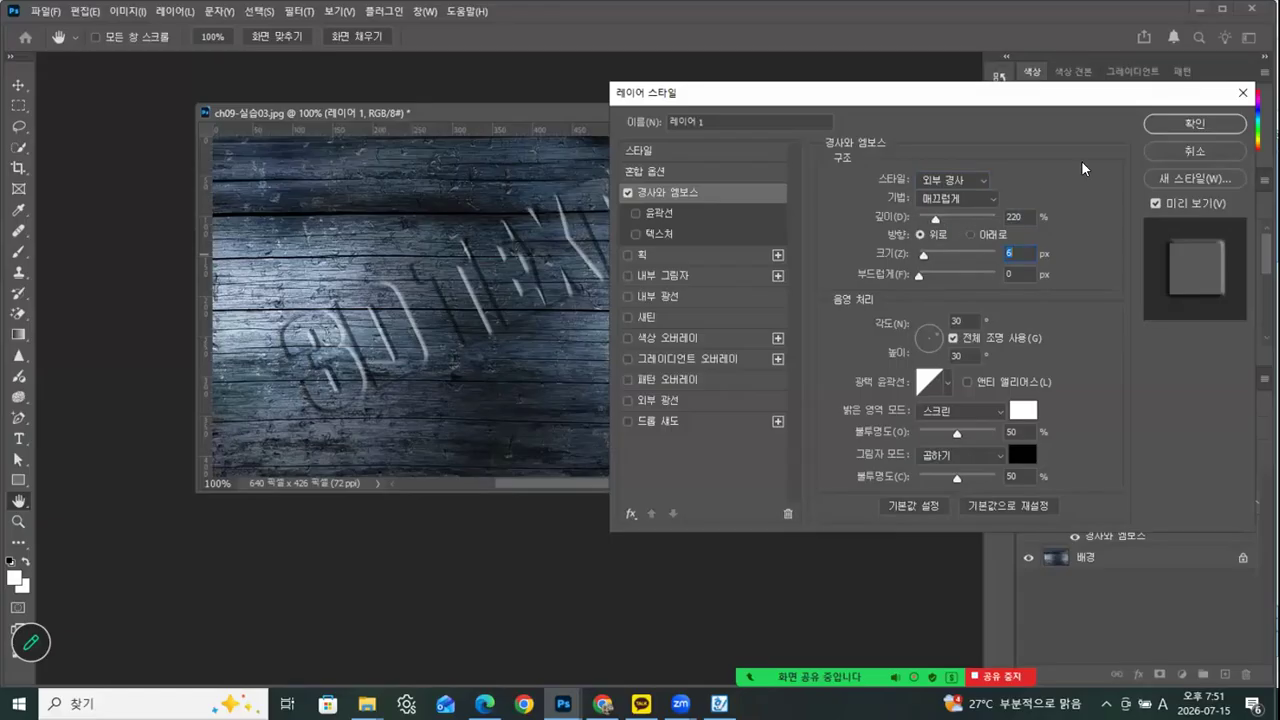
{"action": "left_click", "coordinate": [1162, 124]}
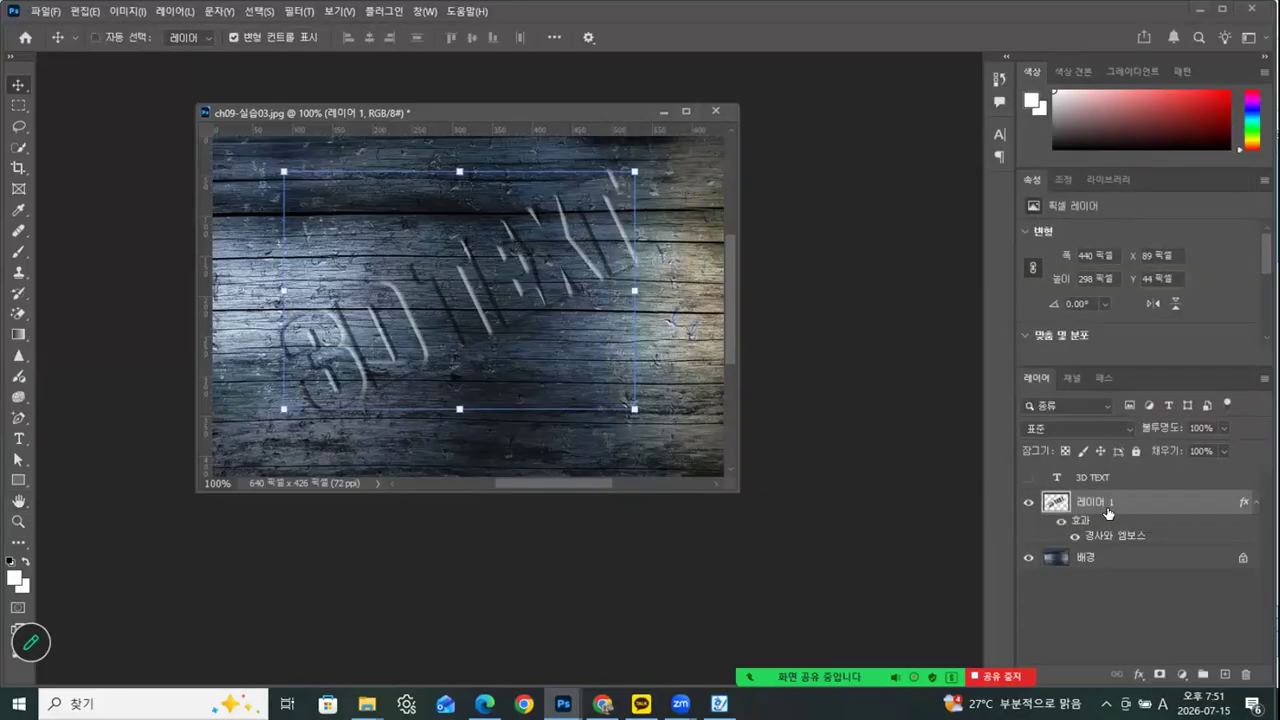
Adjust the lettering layer's lightness with Hue/Saturation and switch to the Rectangular Marquee tool to view the result without transform handles
{"action": "key", "text": "ctrl+u"}
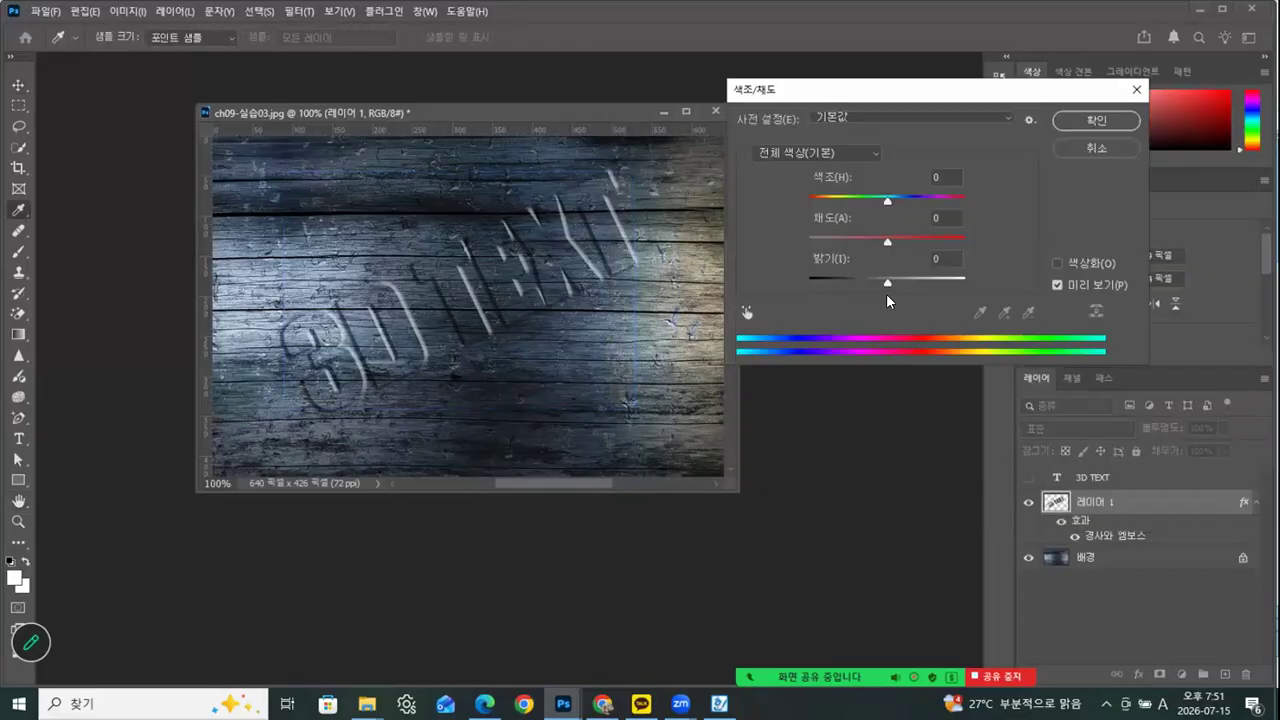
{"action": "left_click_drag", "start_coordinate": [885, 277], "coordinate": [890, 276]}
{"action": "left_click", "coordinate": [1086, 121]}
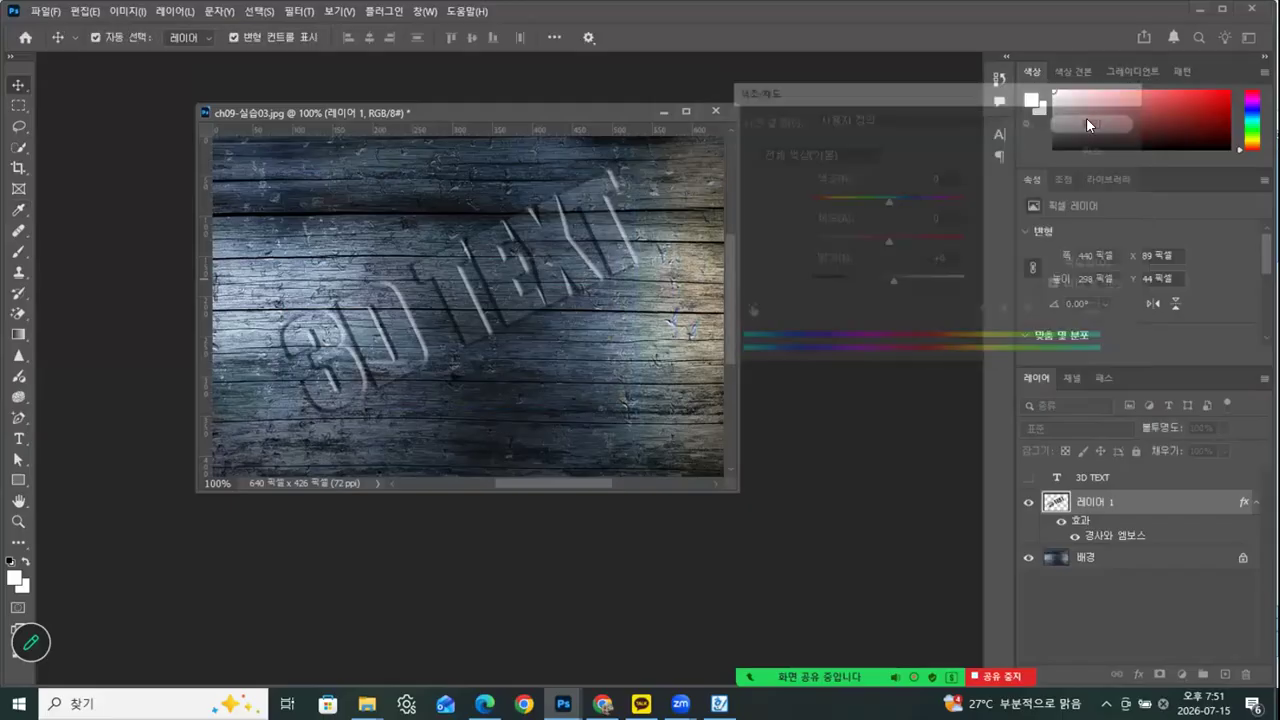
{"action": "left_click", "coordinate": [18, 105]}
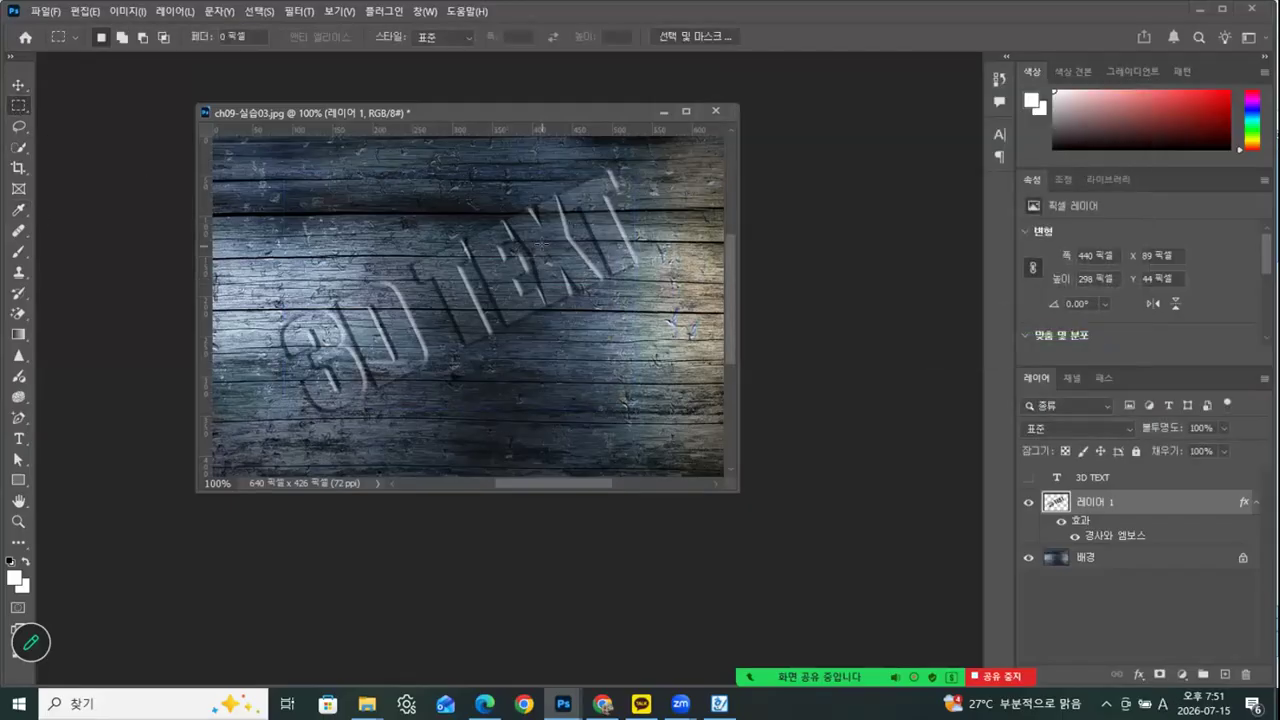
{"action": "left_click_drag", "start_coordinate": [554, 104], "coordinate": [597, 112]}
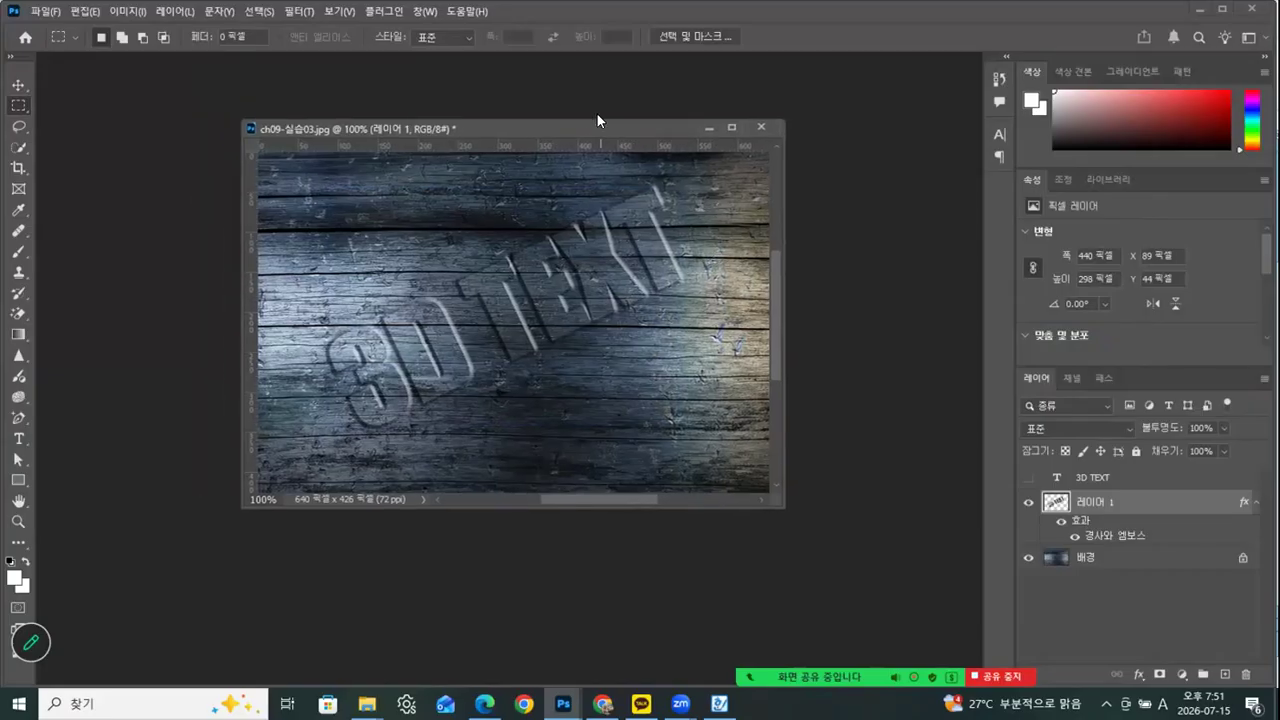
{"action": "left_click_drag", "start_coordinate": [518, 120], "coordinate": [497, 126]}
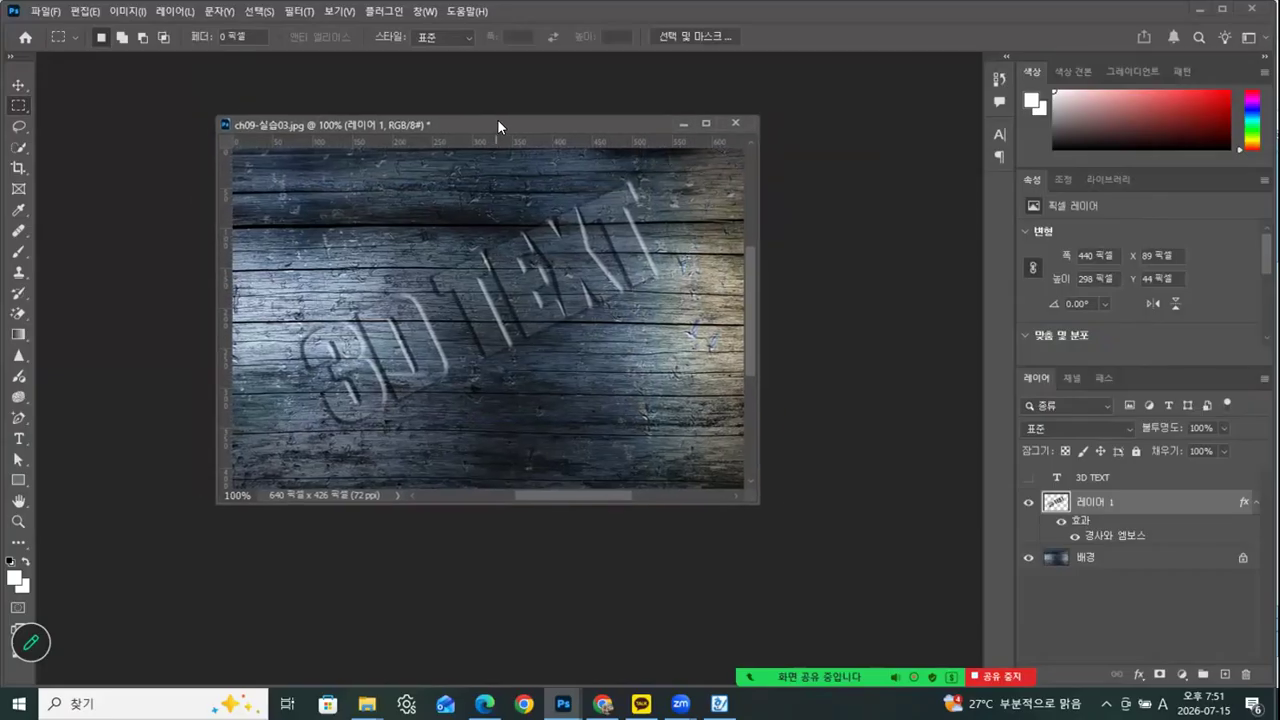
Start saving a copy of the image as JPEG in the Photoshop > 완성 folder
{"action": "left_click", "coordinate": [36, 12]}
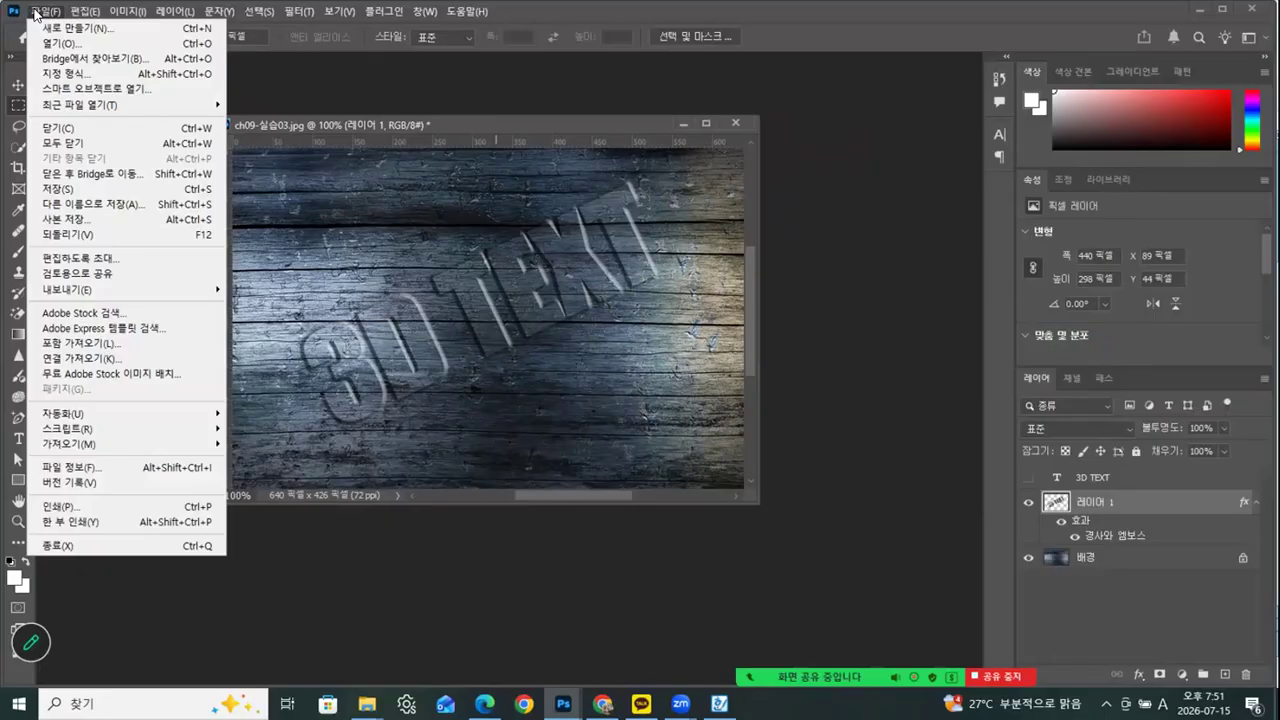
{"action": "left_click", "coordinate": [64, 217]}
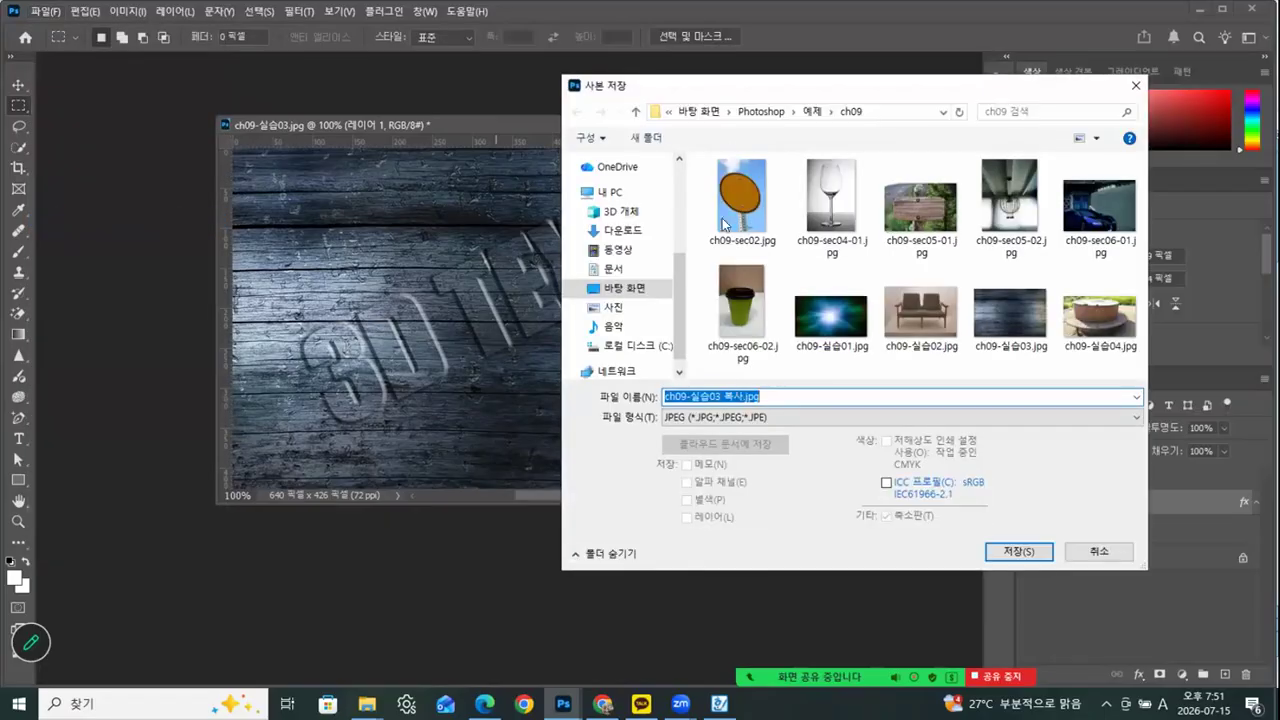
{"action": "left_click", "coordinate": [768, 112]}
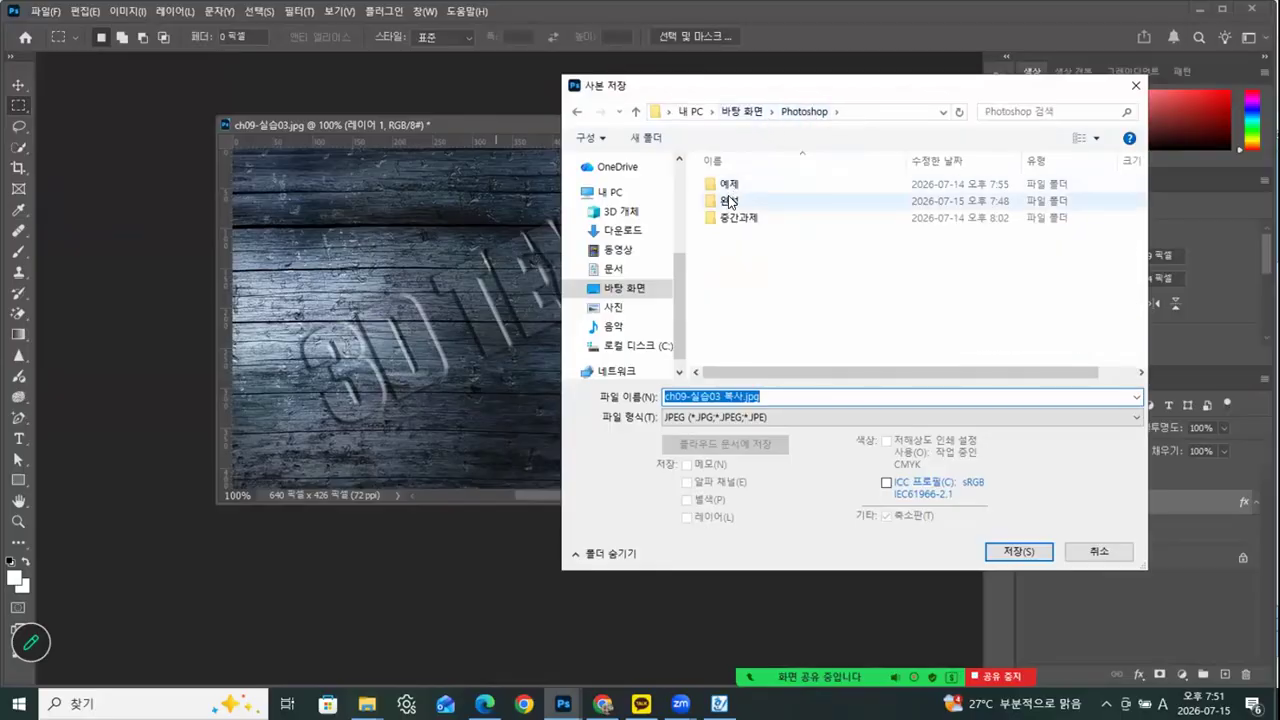
{"action": "left_click", "coordinate": [727, 197]}
{"action": "double_click", "coordinate": [727, 197]}
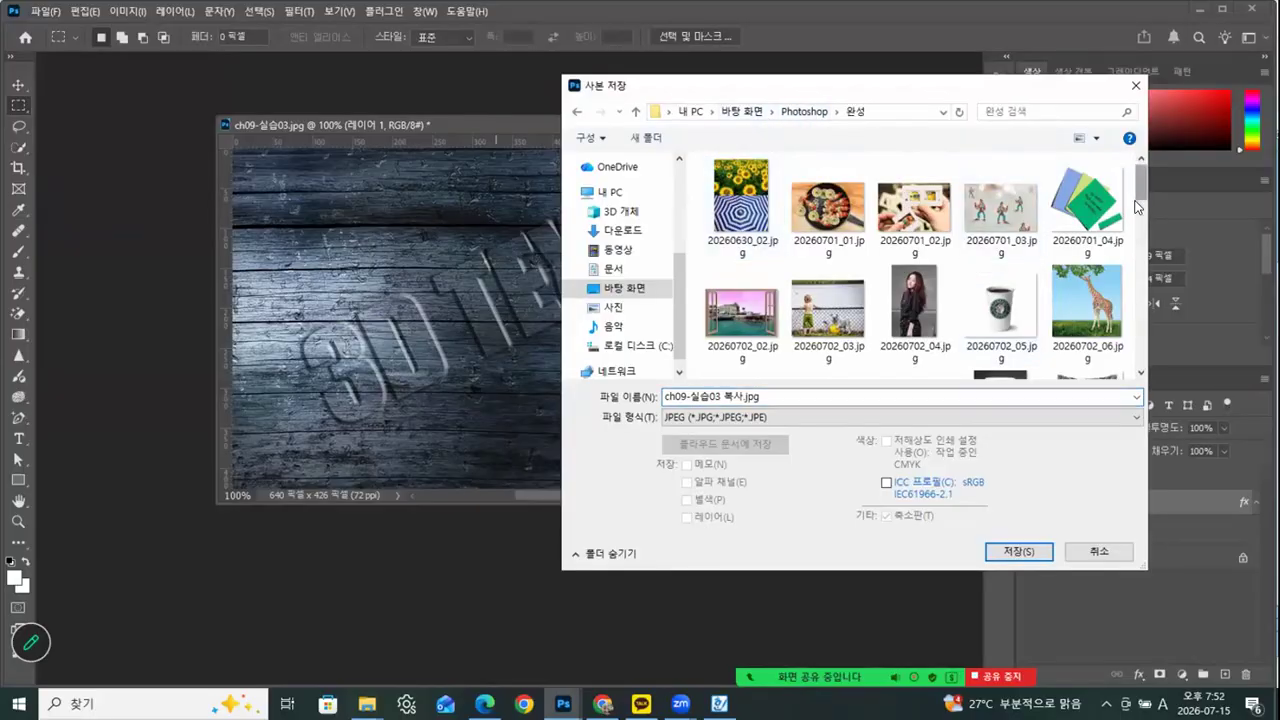
Name the copy 202607015_11.jpg, following the existing numbered files, and save it at JPEG quality 12
{"action": "scroll", "coordinate": [1127, 370], "scroll_direction": "down", "scroll_amount": 3}
{"action": "left_click", "coordinate": [900, 330]}
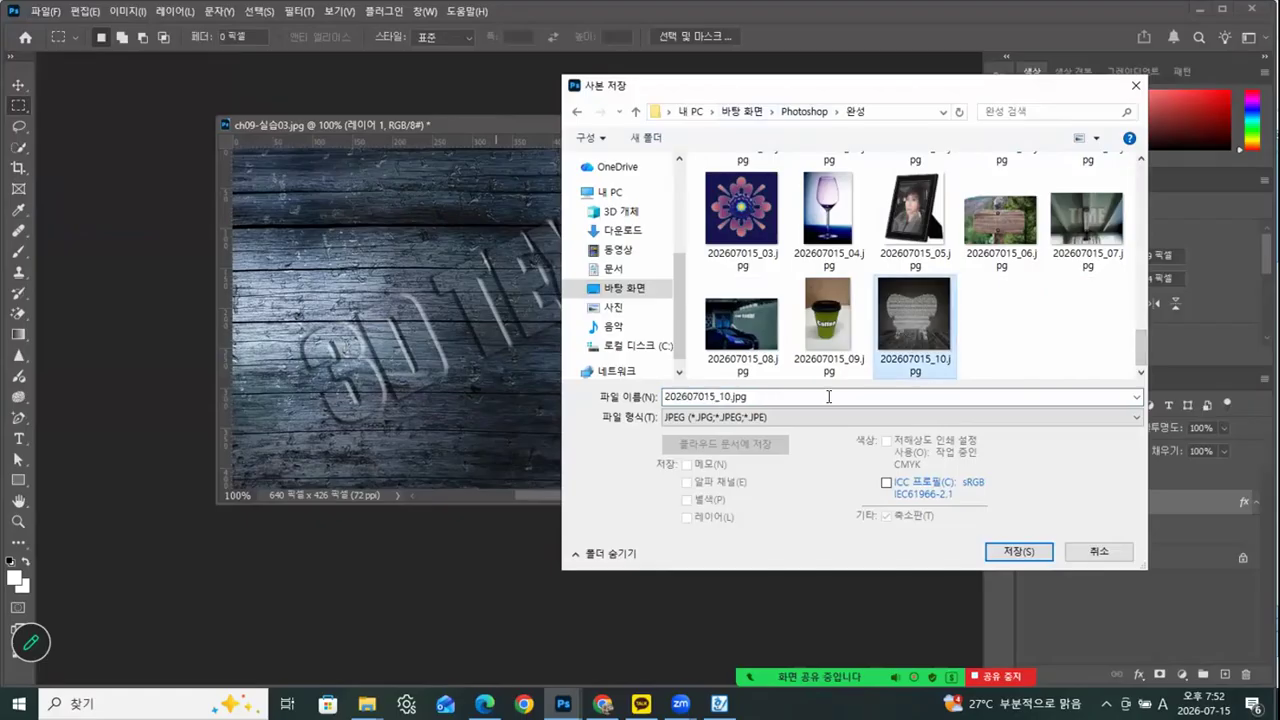
{"action": "double_click", "coordinate": [720, 398]}
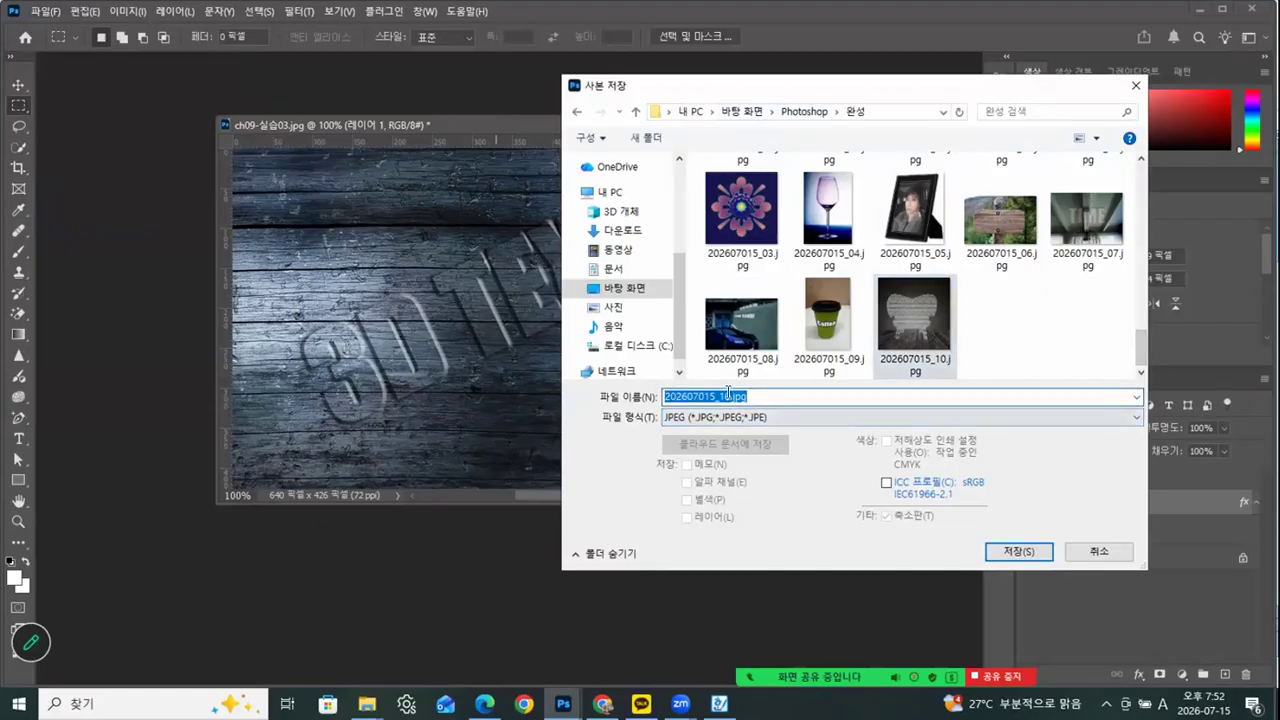
{"action": "left_click", "coordinate": [728, 395]}
{"action": "key", "text": "BackSpace"}
{"action": "type", "text": "1"}
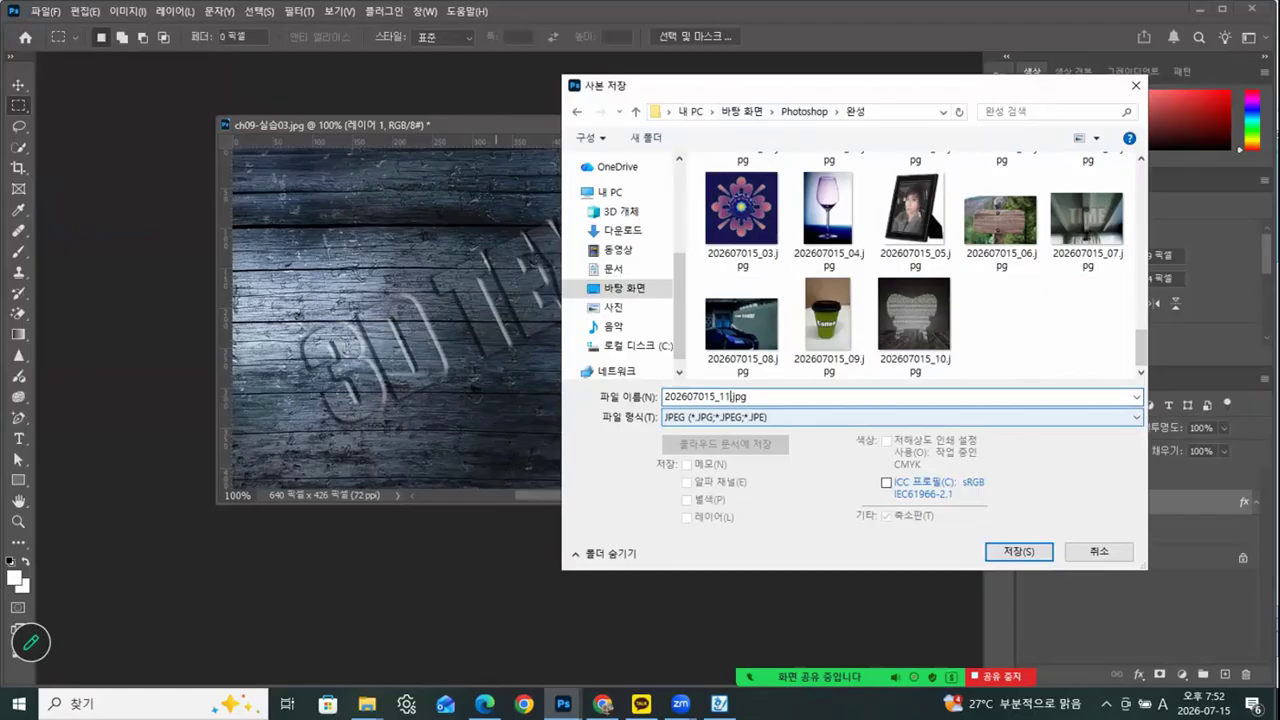
{"action": "left_click", "coordinate": [1015, 552]}
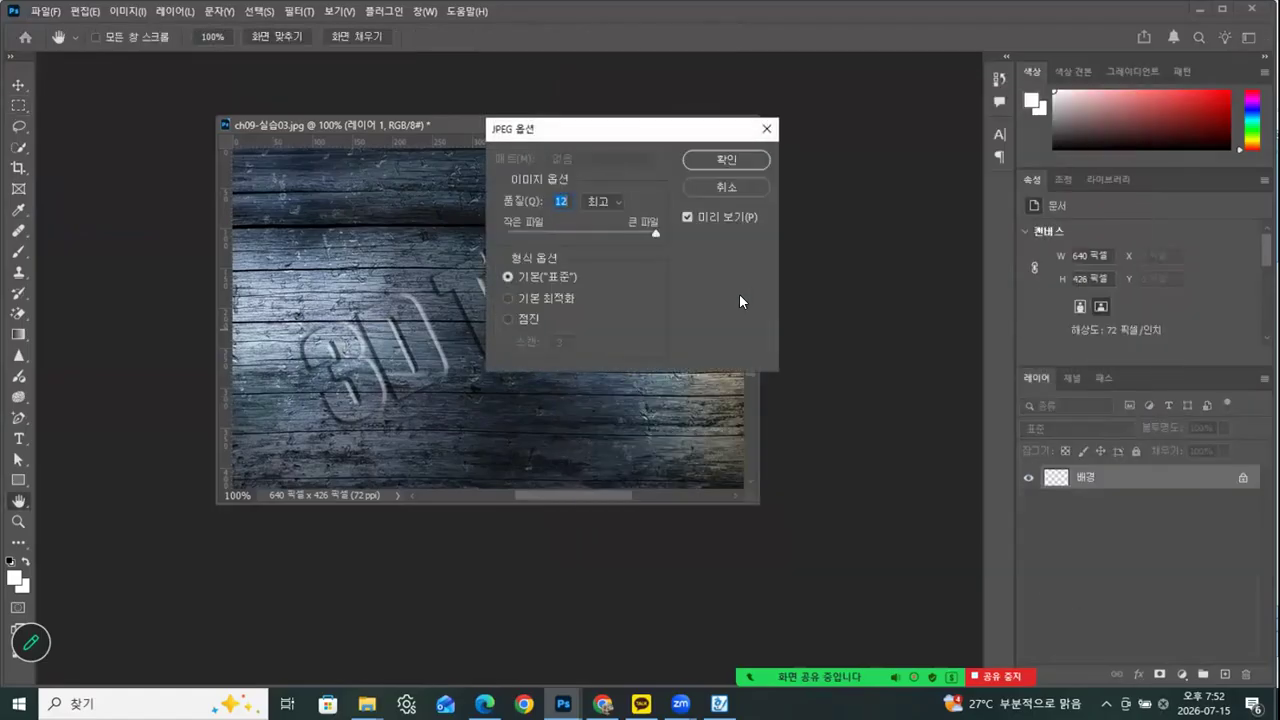
{"action": "left_click", "coordinate": [736, 161]}
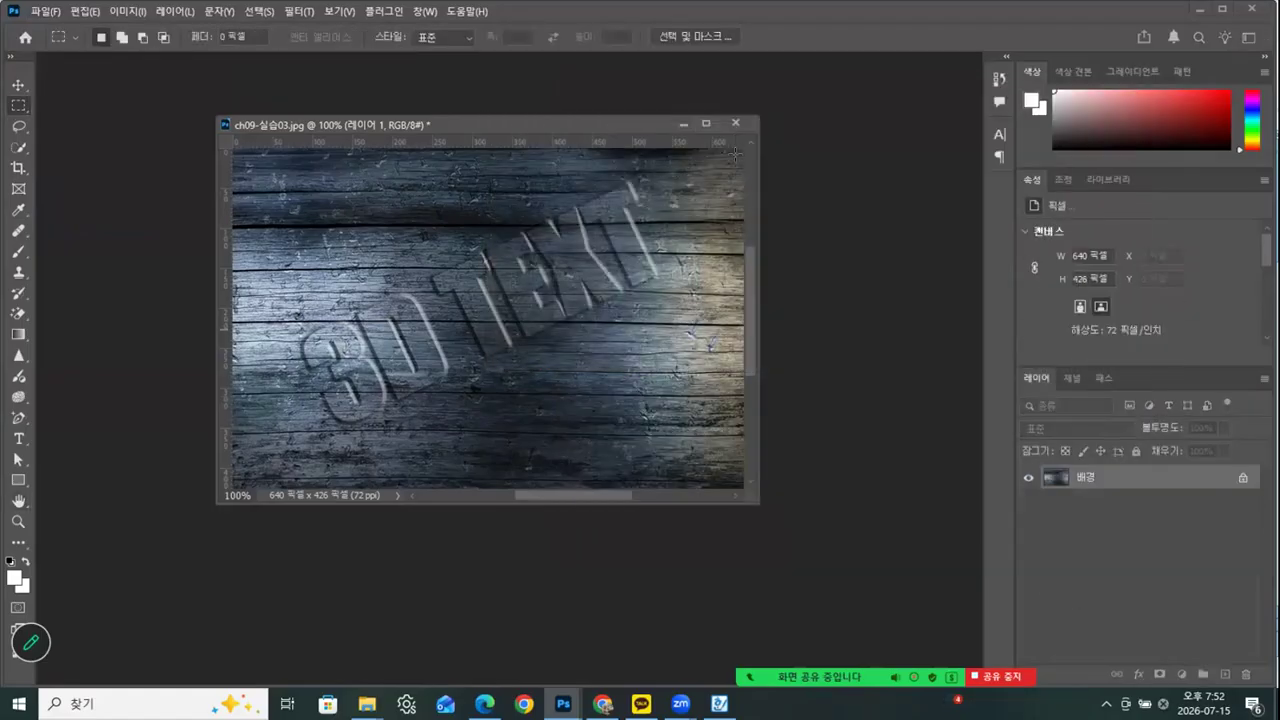
Close ch09-실습03.jpg without saving its changes and switch to the ch09 example folder in File Explorer
{"action": "left_click_drag", "start_coordinate": [596, 119], "coordinate": [496, 117]}
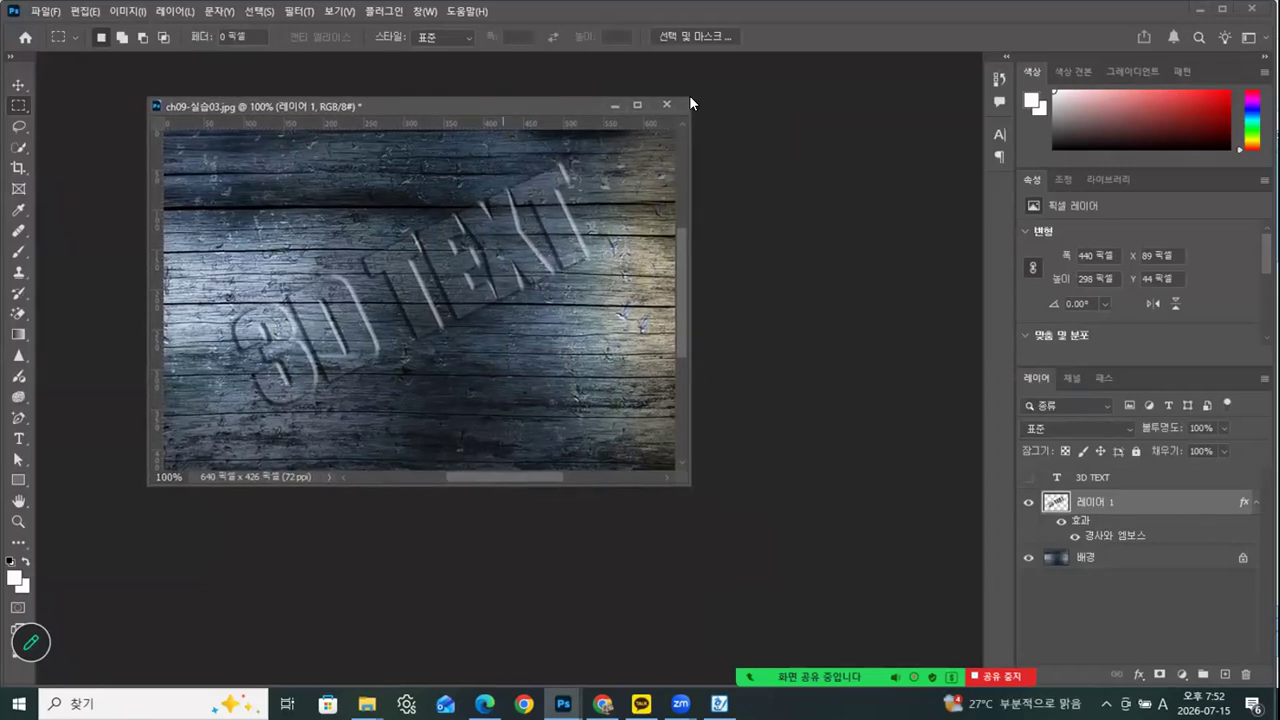
{"action": "left_click", "coordinate": [667, 104]}
{"action": "left_click", "coordinate": [641, 273]}
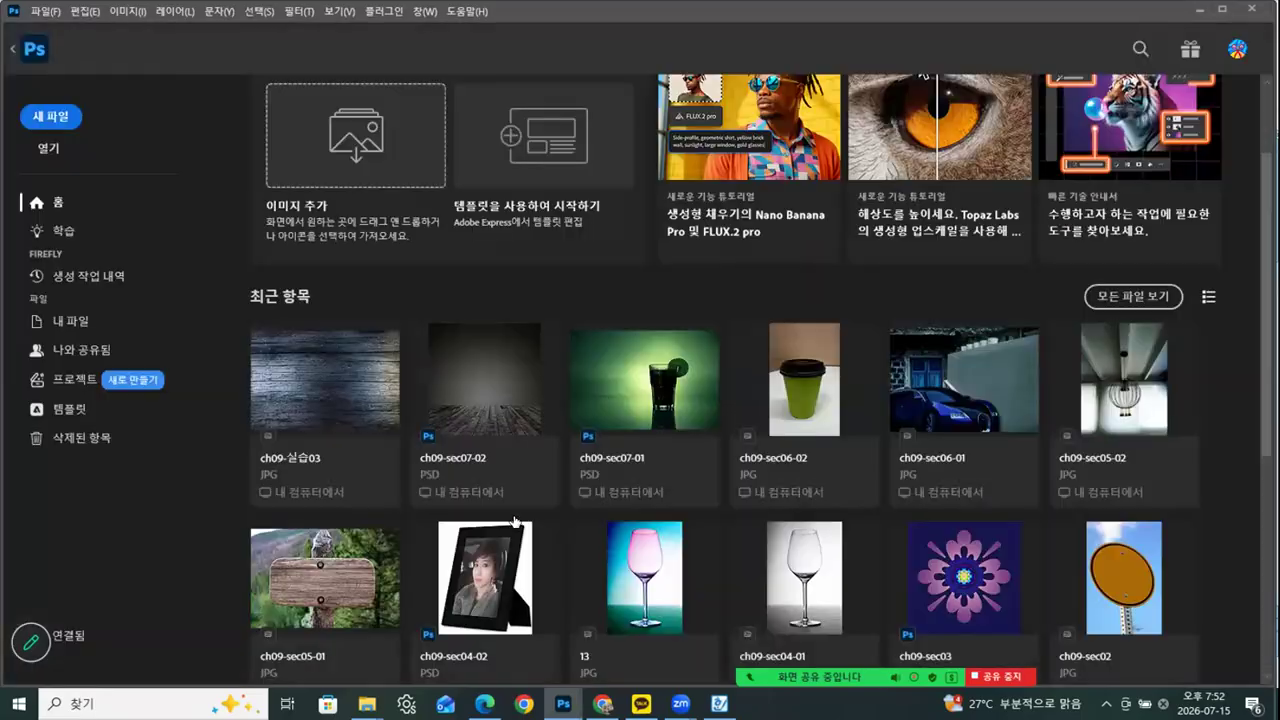
{"action": "mouse_move", "coordinate": [367, 703]}
{"action": "left_click", "coordinate": [251, 653]}
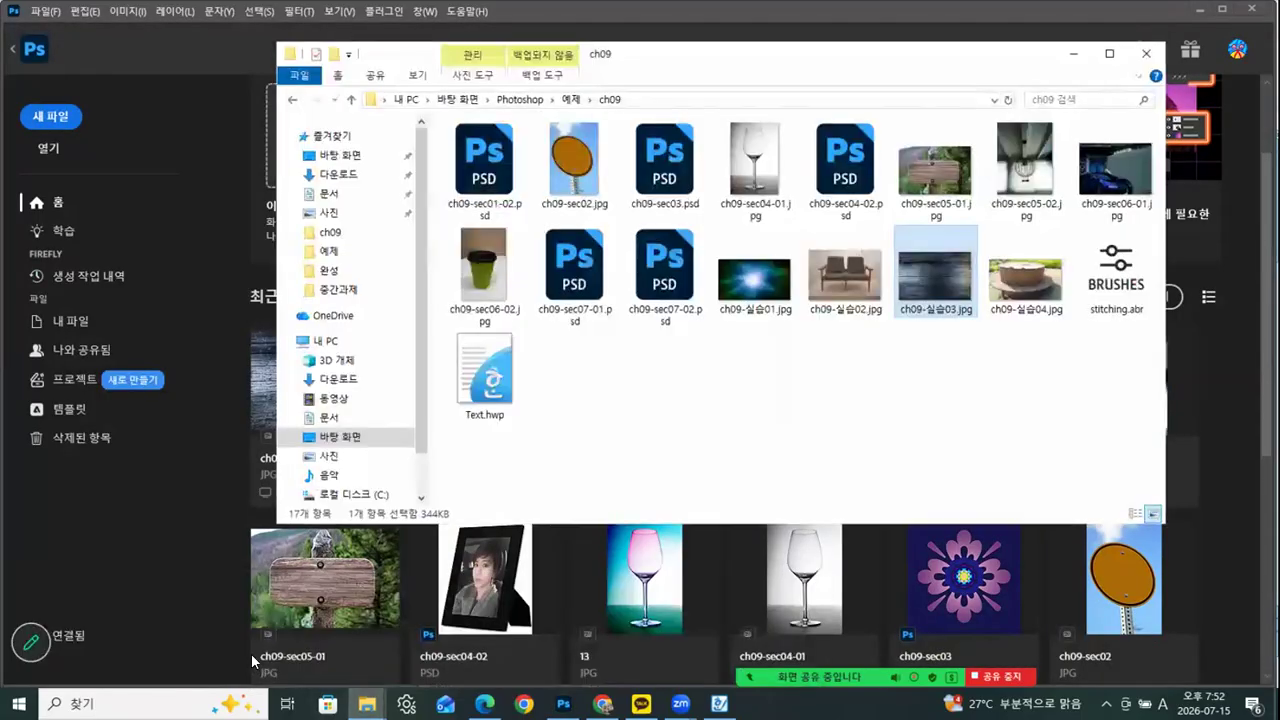
Open ch09-실습04.jpg from the ch09 folder in Photoshop and show it in its own floating window
{"action": "left_click", "coordinate": [1015, 284]}
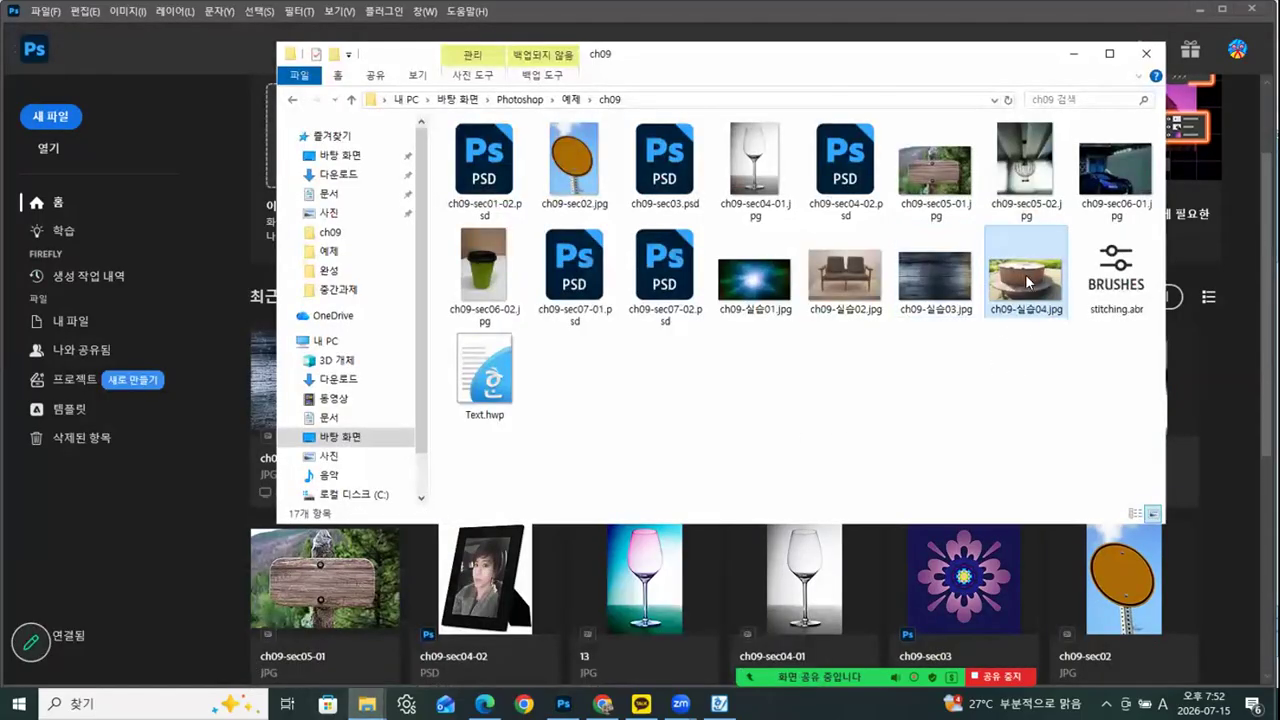
{"action": "left_click_drag", "start_coordinate": [1015, 284], "coordinate": [158, 560]}
{"action": "left_click_drag", "start_coordinate": [147, 60], "coordinate": [395, 98]}
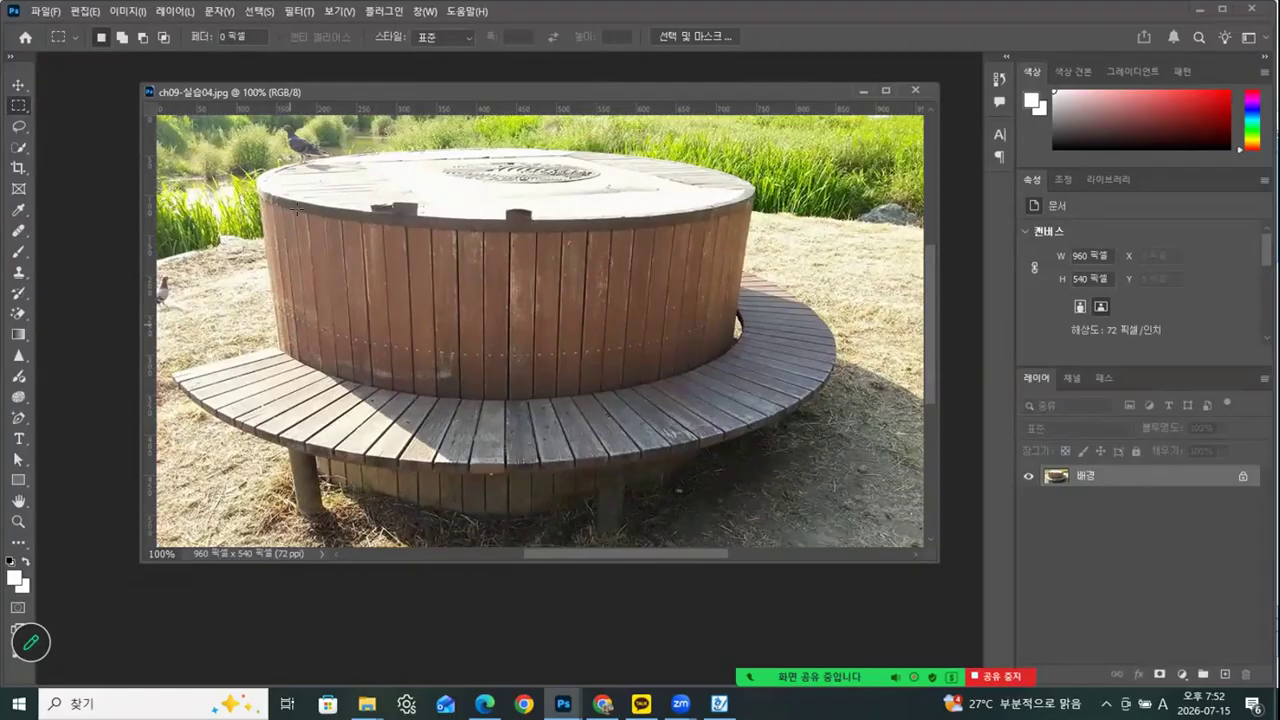
{"action": "mouse_move", "coordinate": [367, 703]}
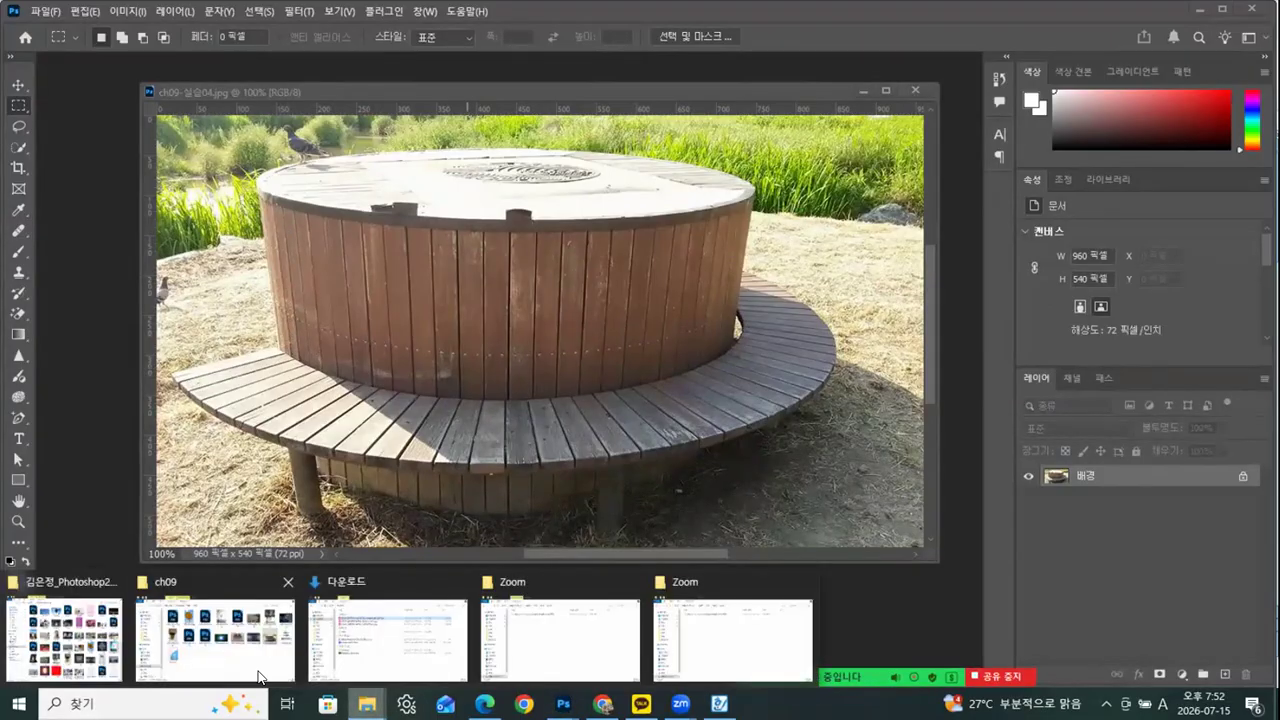
{"action": "left_click", "coordinate": [269, 650]}
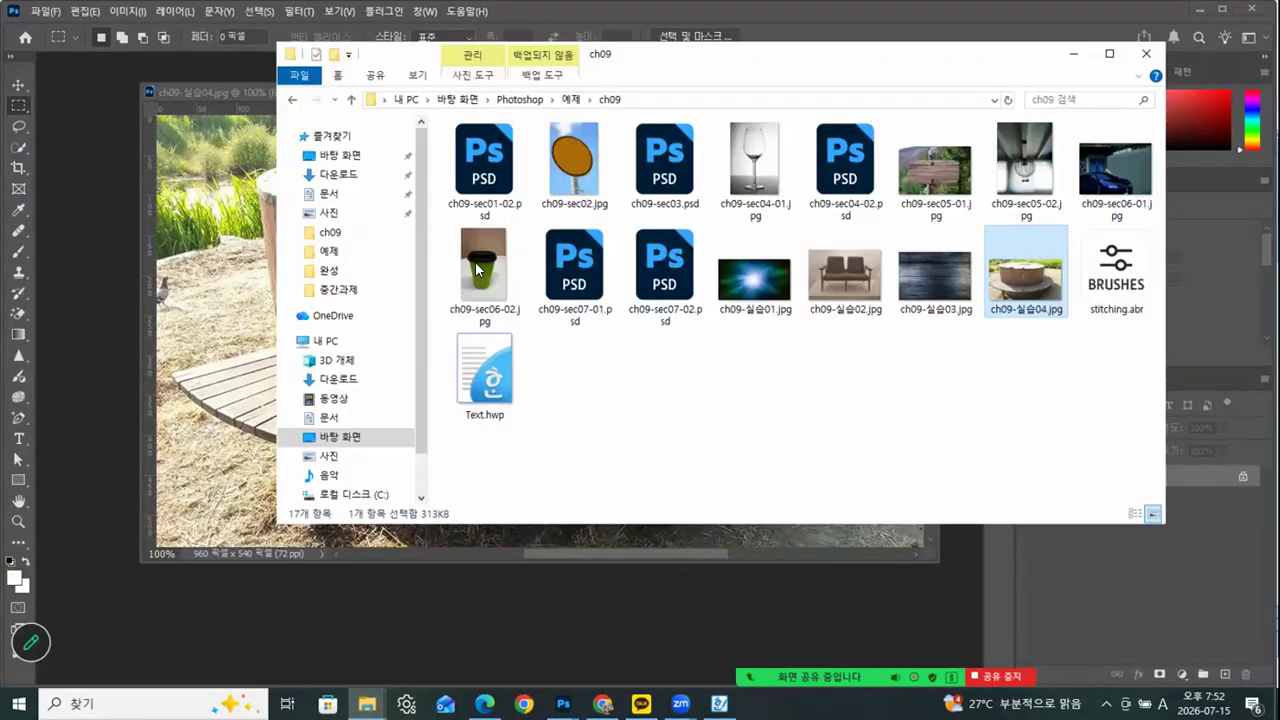
{"action": "left_click_drag", "start_coordinate": [773, 64], "coordinate": [984, 48]}
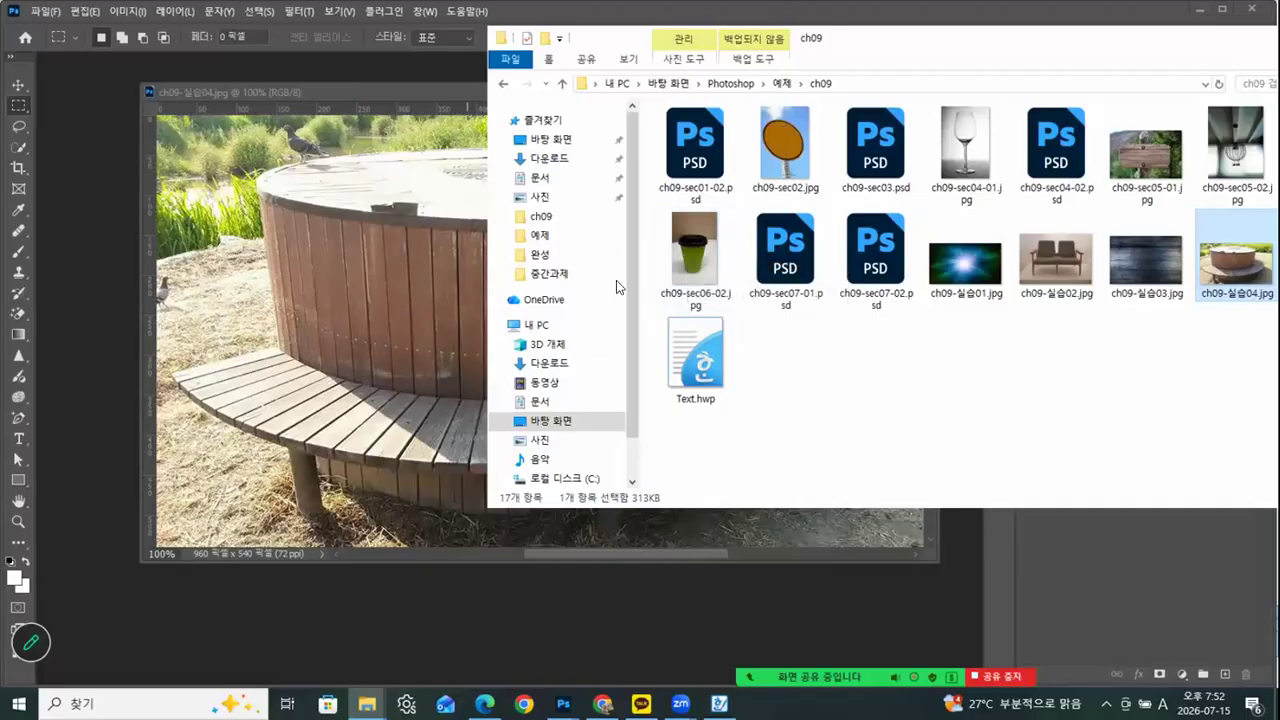
{"action": "left_click_drag", "start_coordinate": [976, 43], "coordinate": [875, 55]}
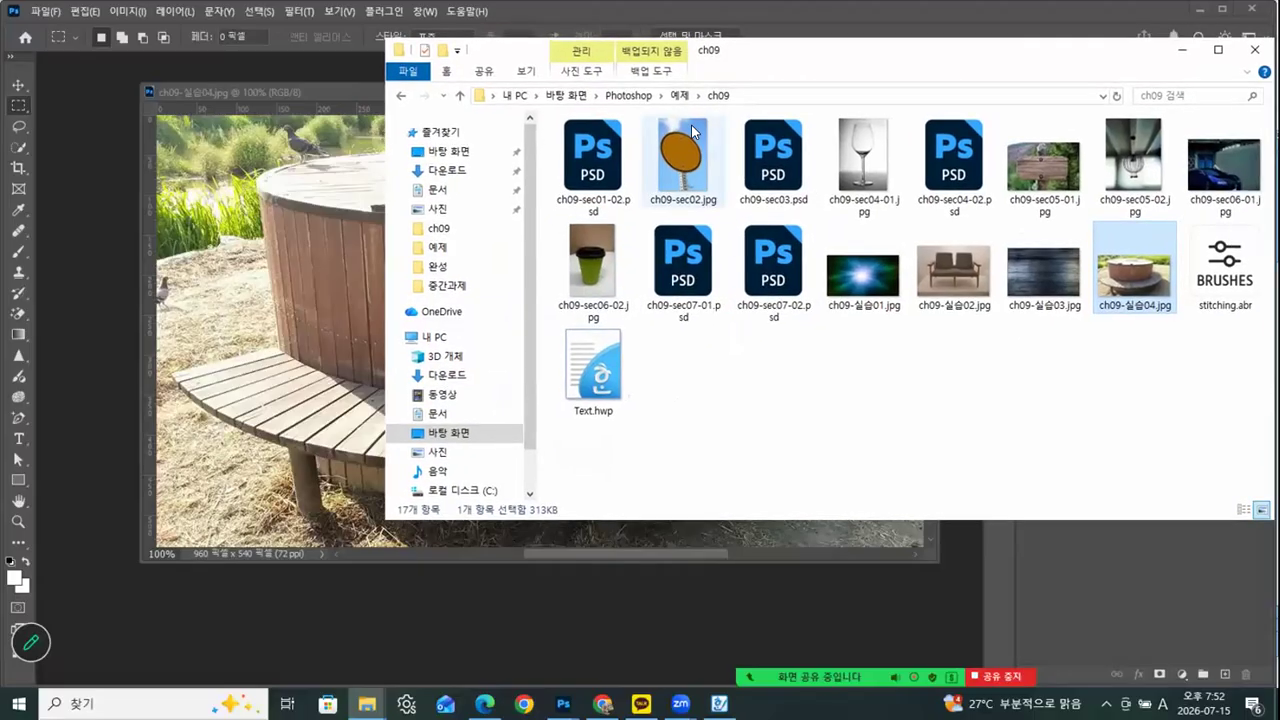
{"action": "left_click", "coordinate": [1047, 290]}
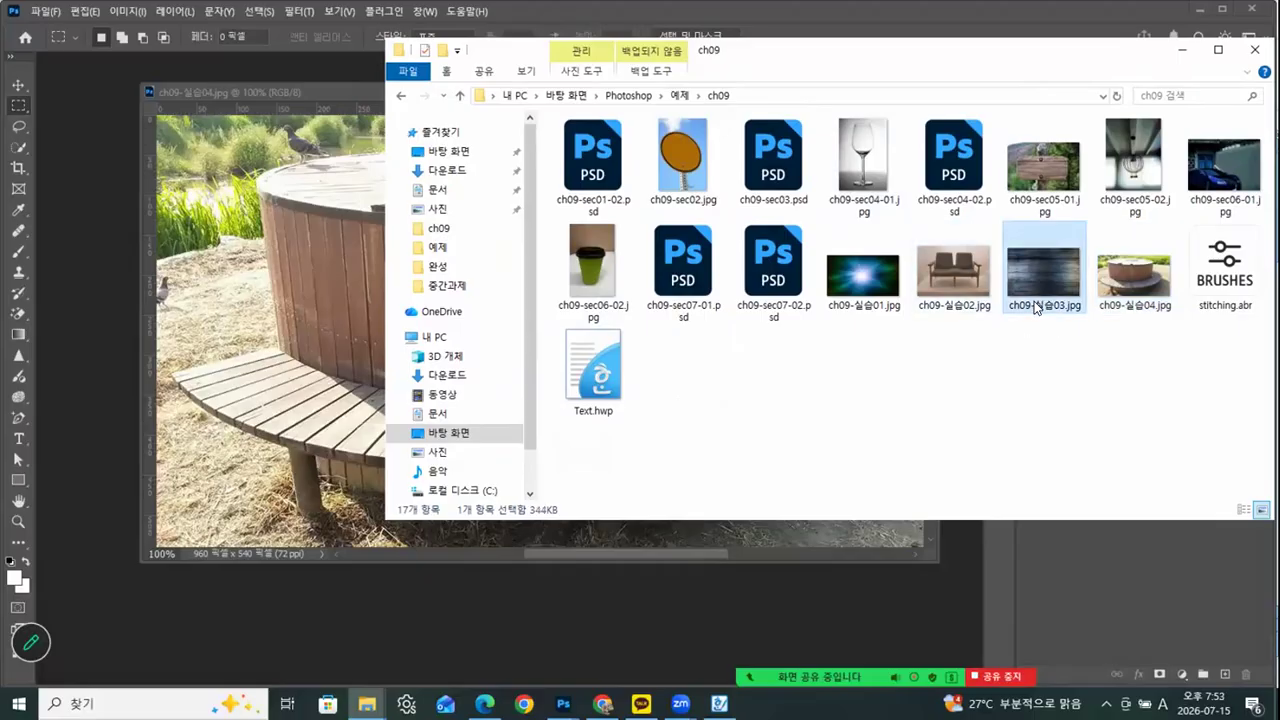
Return to Photoshop and close ch09-실습04.jpg without editing it
{"action": "left_click", "coordinate": [326, 88]}
{"action": "left_click_drag", "start_coordinate": [759, 85], "coordinate": [772, 88]}
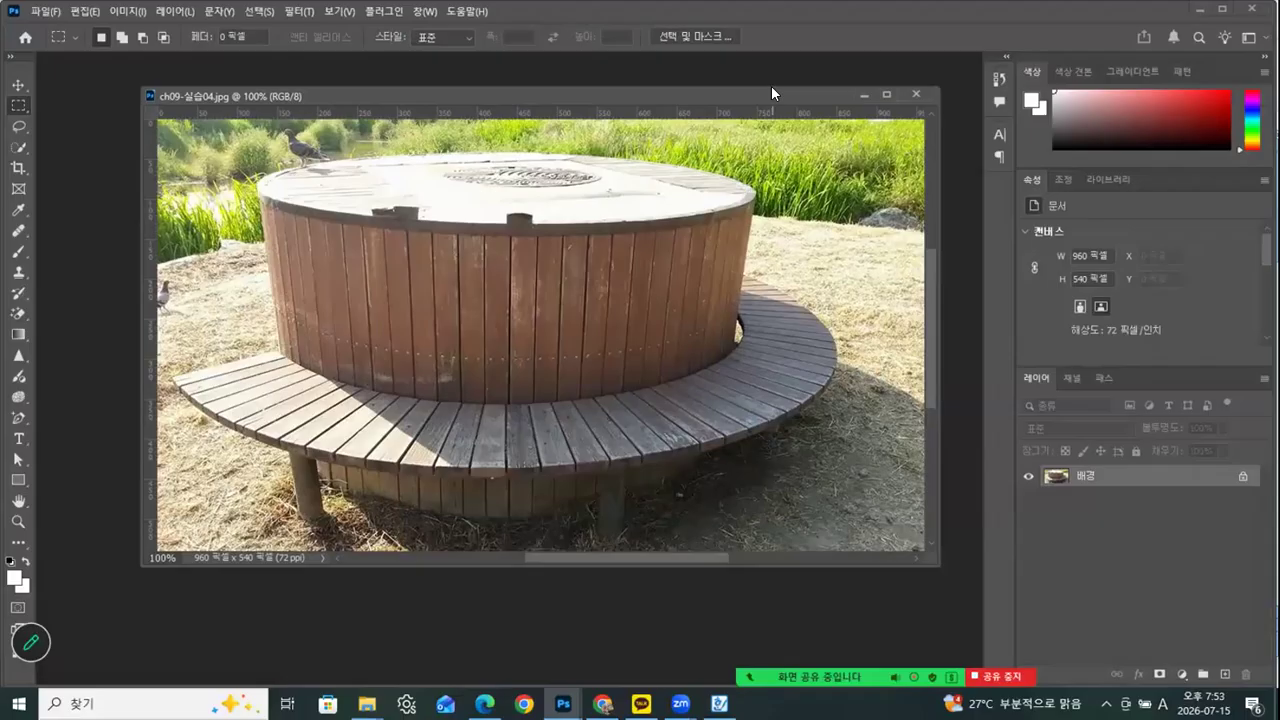
{"action": "left_click", "coordinate": [916, 95]}
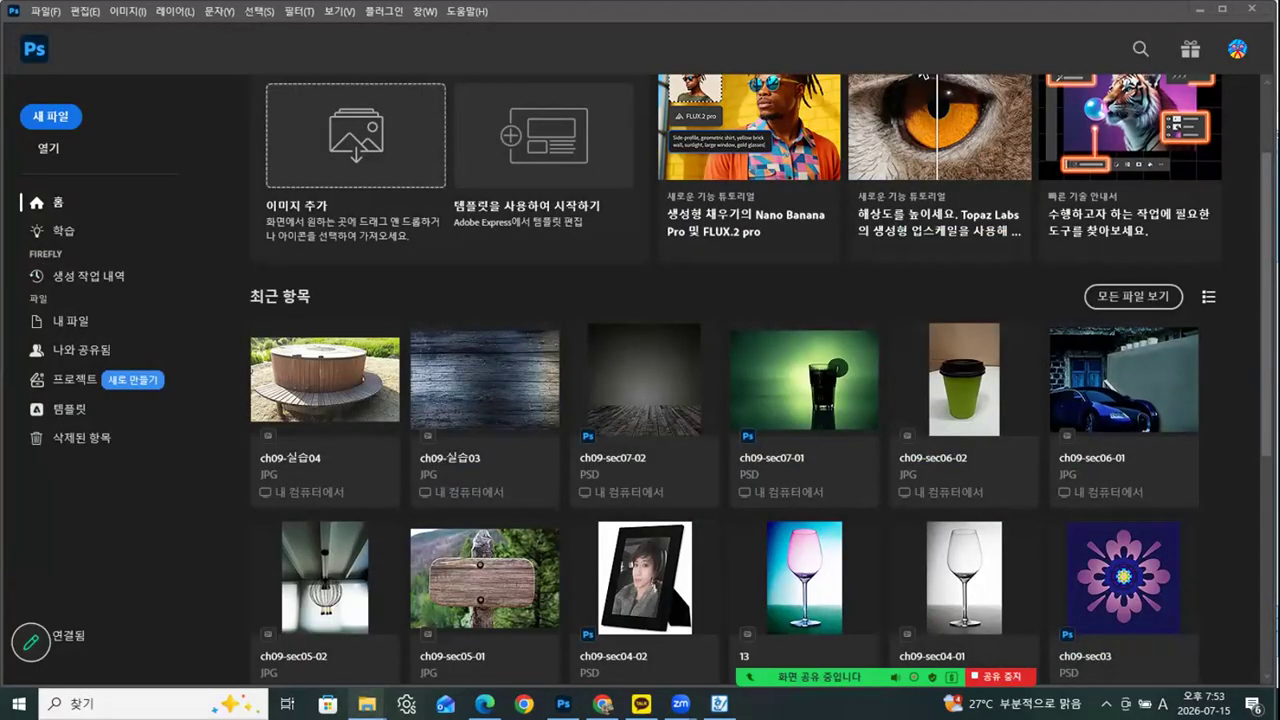
Open the finished image 202607015_01.jpg from the Photoshop > 완성 folder in a floating Photoshop window
{"action": "mouse_move", "coordinate": [367, 703]}
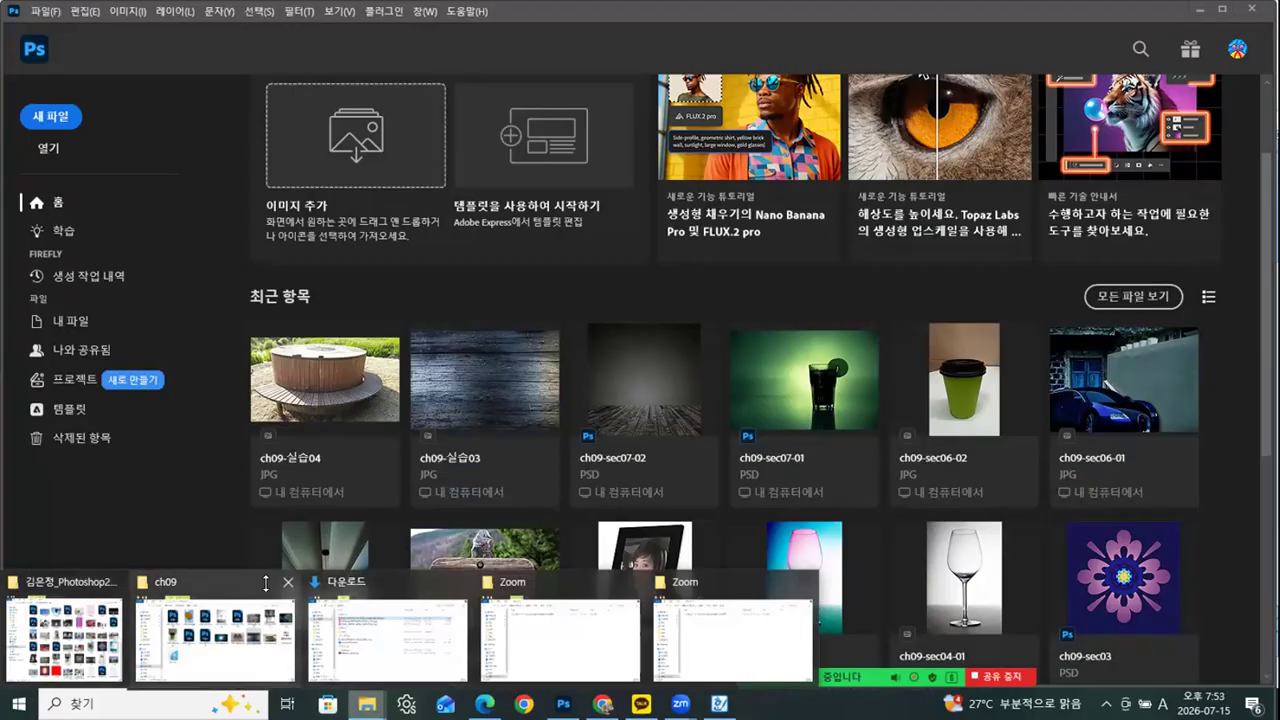
{"action": "left_click", "coordinate": [222, 620]}
{"action": "left_click", "coordinate": [628, 95]}
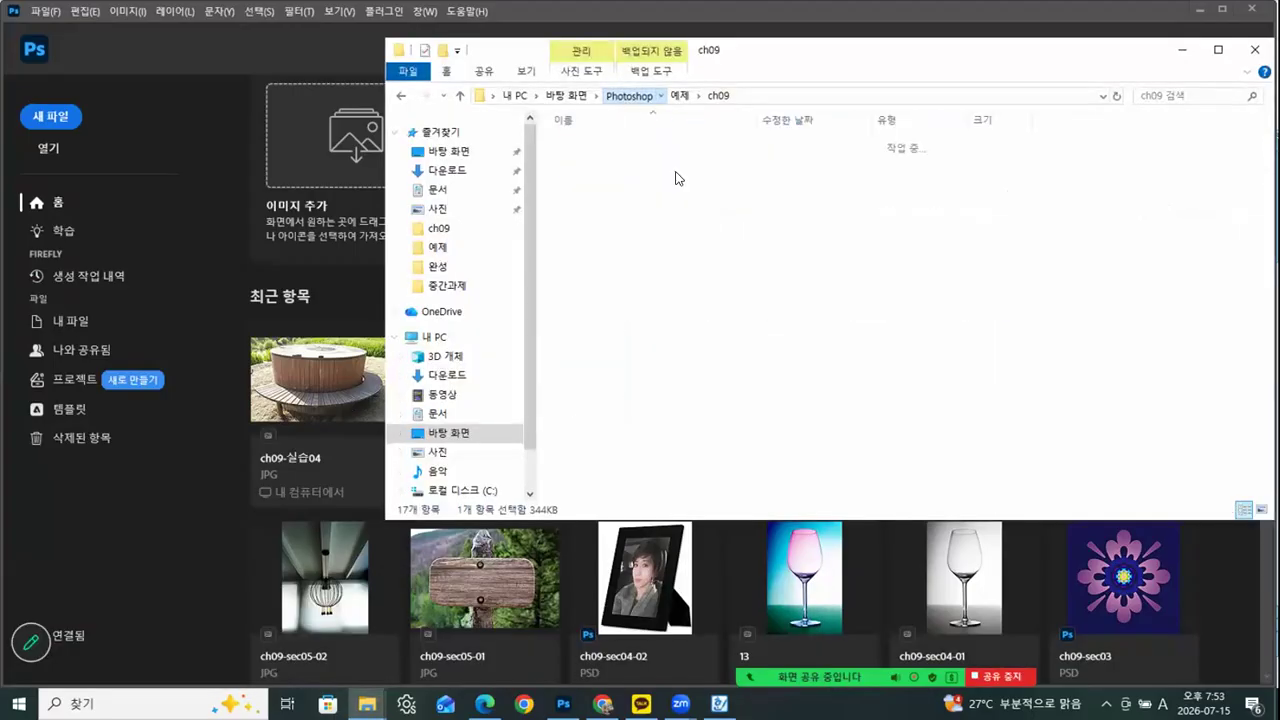
{"action": "double_click", "coordinate": [578, 163]}
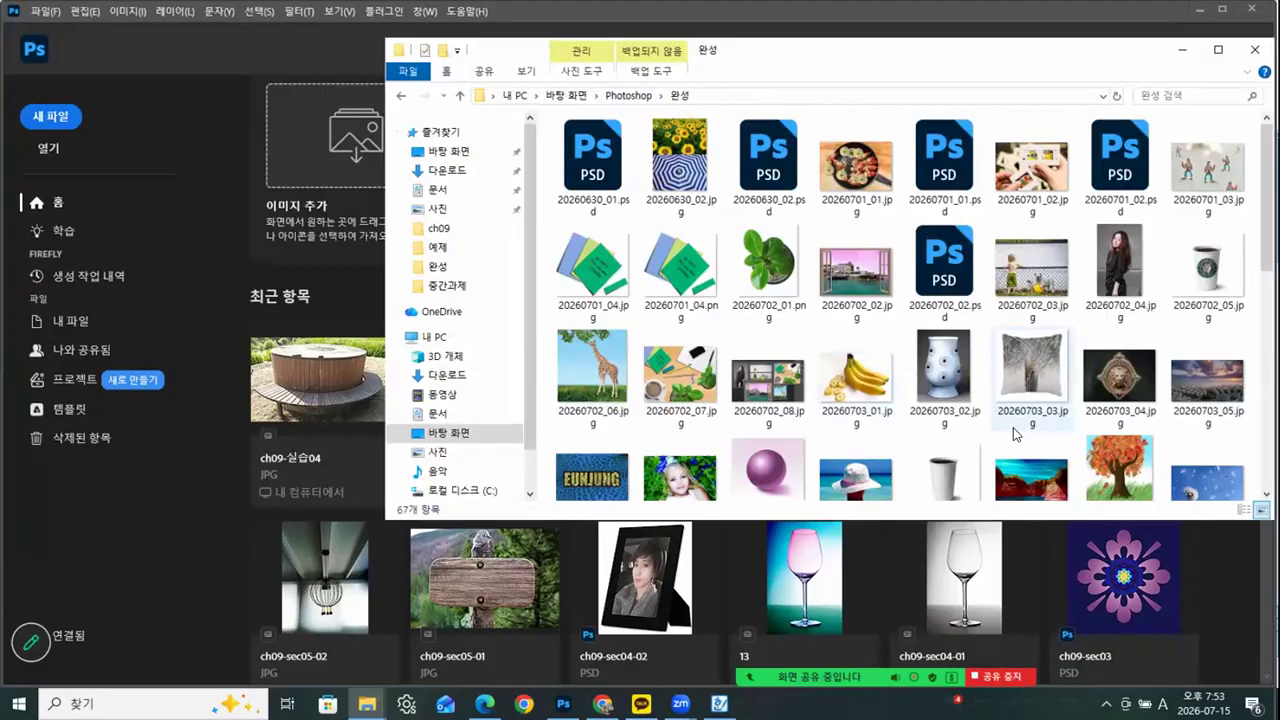
{"action": "left_click_drag", "start_coordinate": [1264, 235], "coordinate": [1255, 484]}
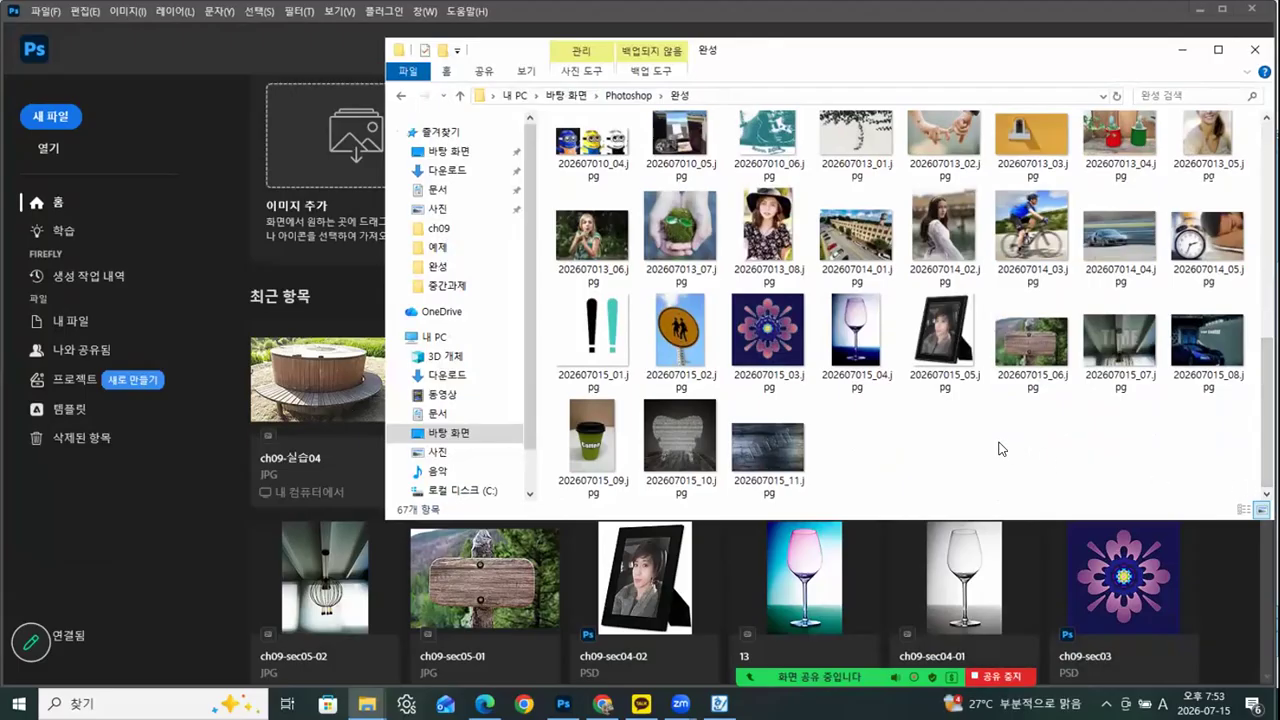
{"action": "left_click", "coordinate": [605, 334]}
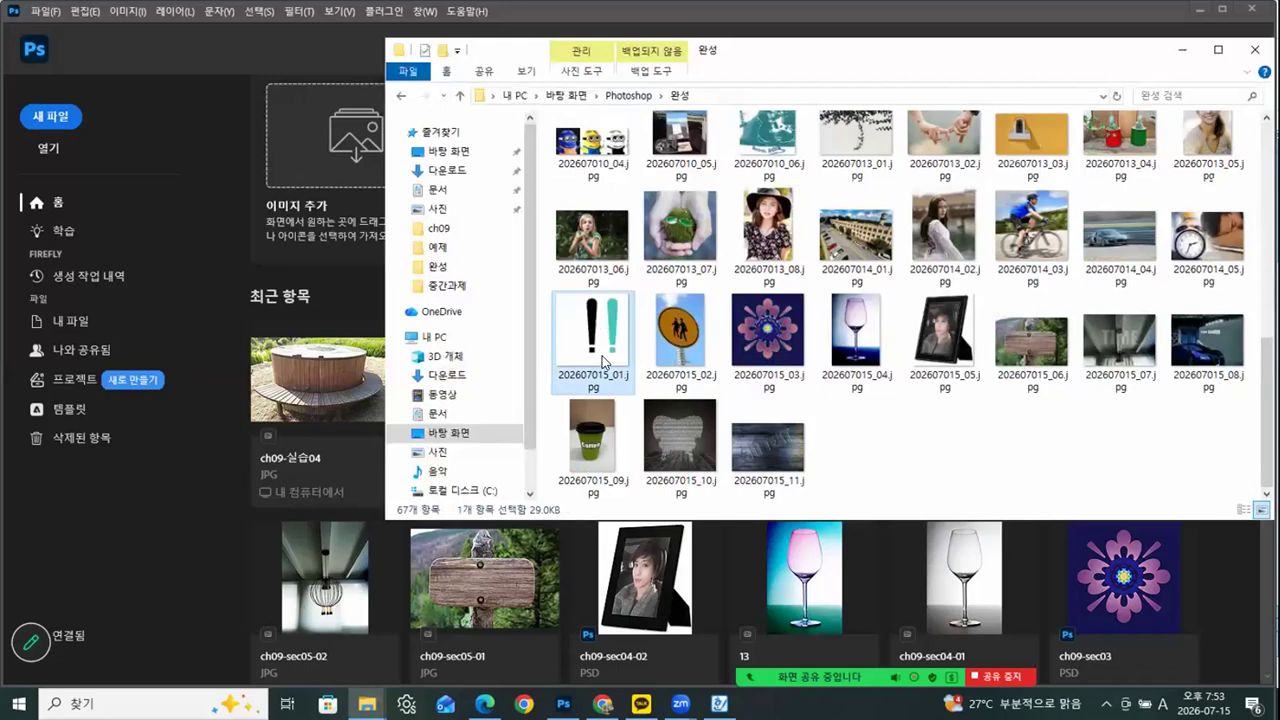
{"action": "left_click_drag", "start_coordinate": [558, 364], "coordinate": [156, 538]}
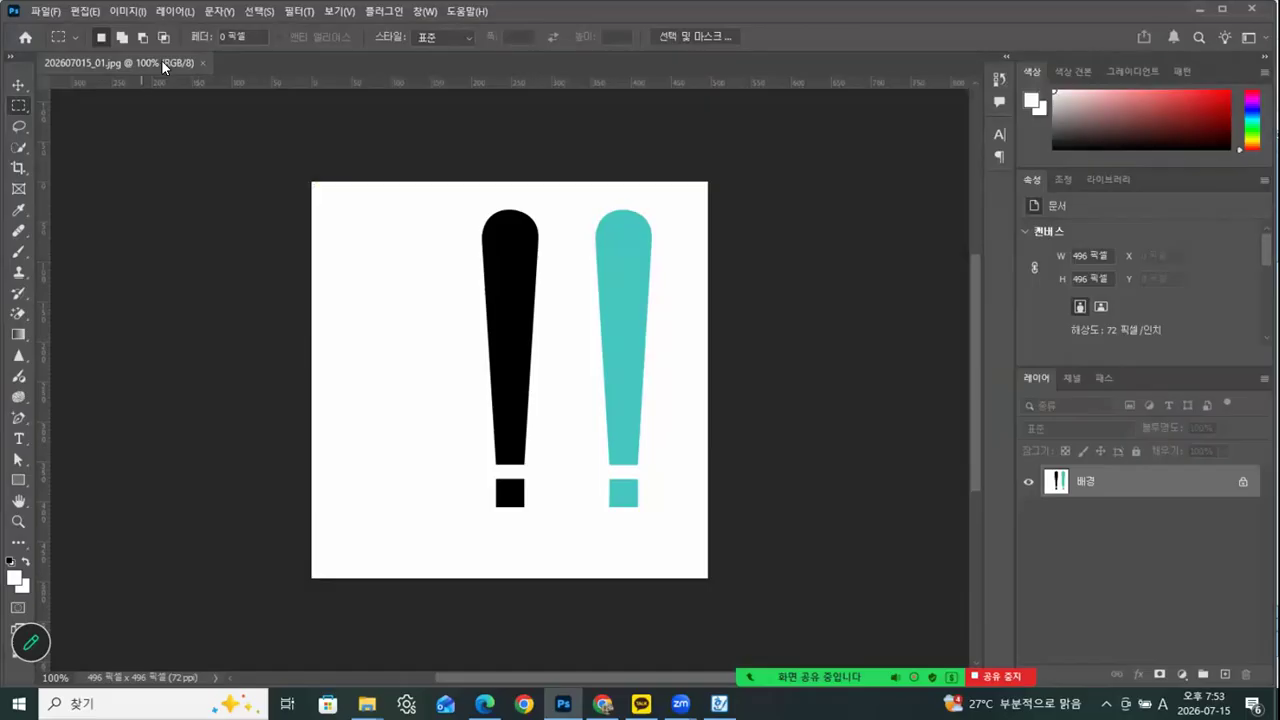
{"action": "left_click_drag", "start_coordinate": [161, 59], "coordinate": [195, 106]}
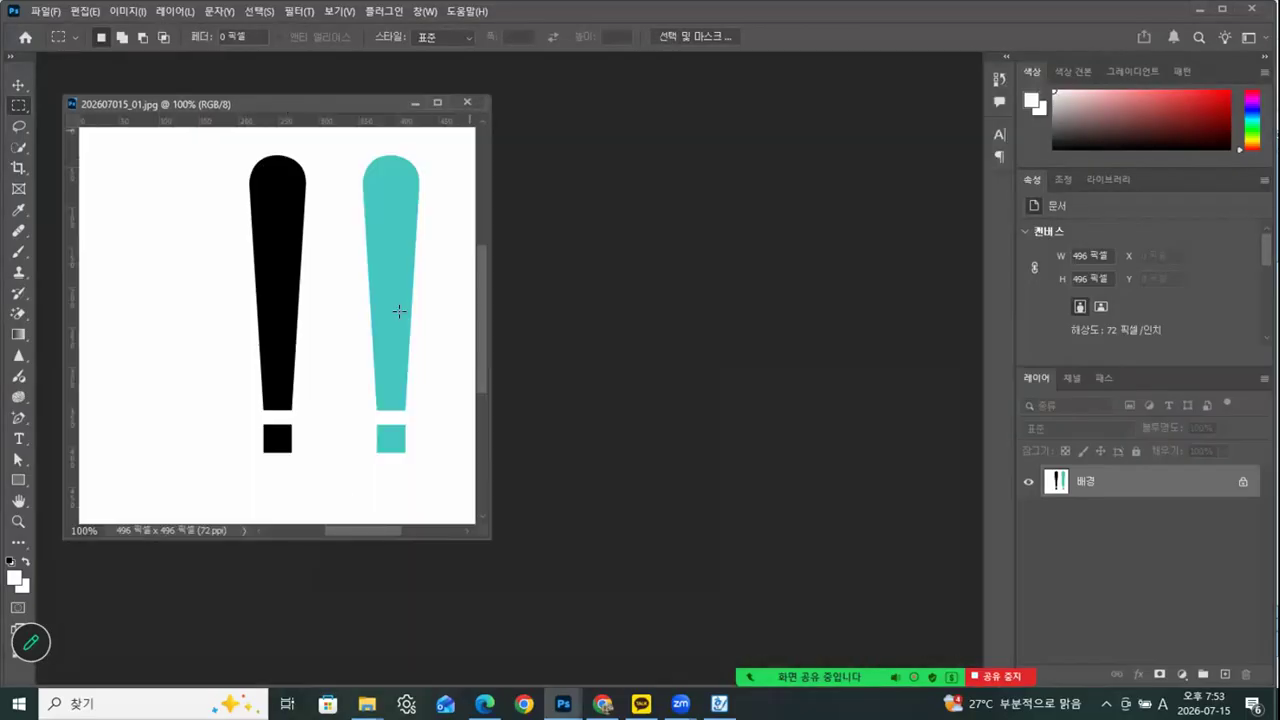
Open ch09-sec01-02.psd from the Photoshop > 예제 > ch09 folder in a floating window beside the finished image
{"action": "left_click", "coordinate": [367, 703]}
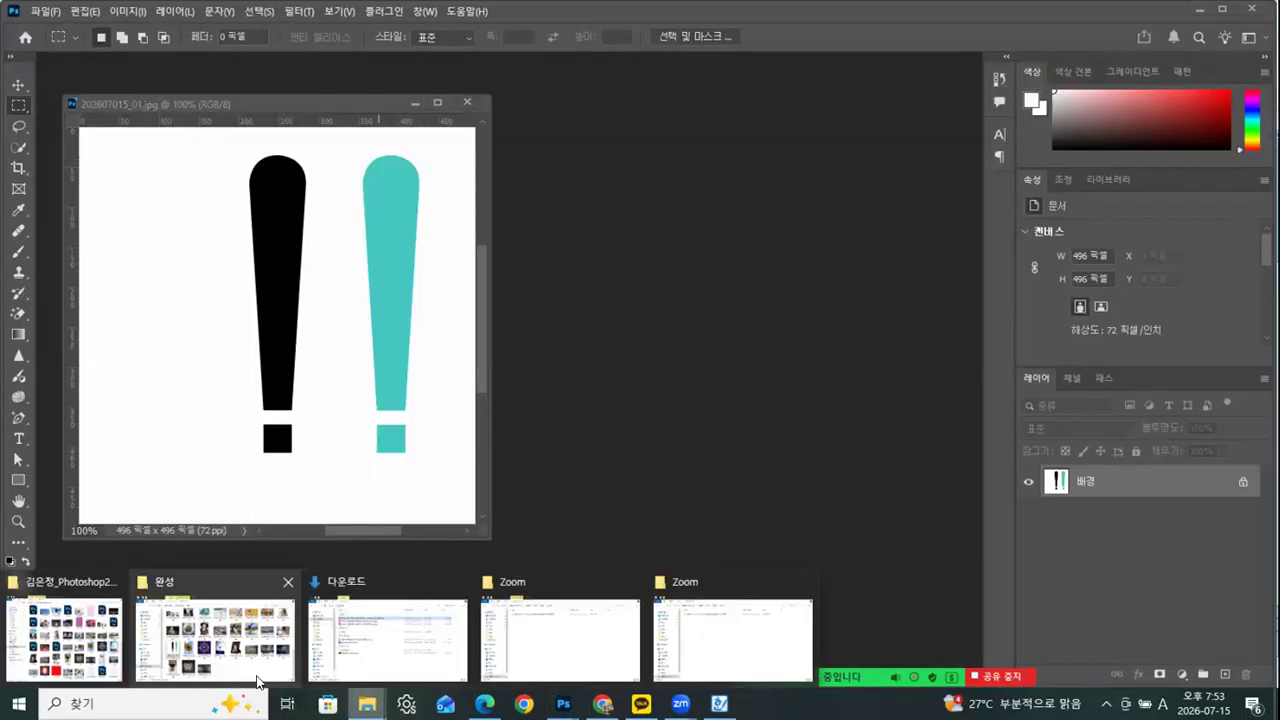
{"action": "left_click", "coordinate": [296, 600]}
{"action": "left_click", "coordinate": [628, 95]}
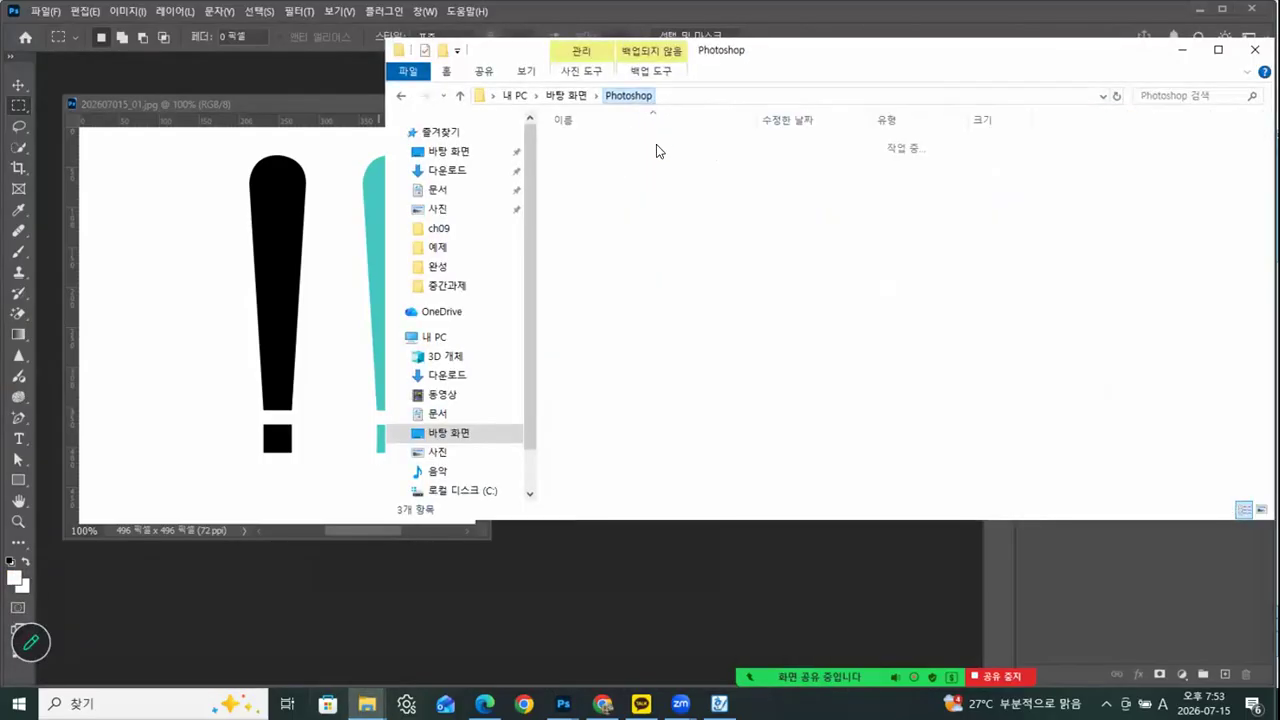
{"action": "double_click", "coordinate": [579, 143]}
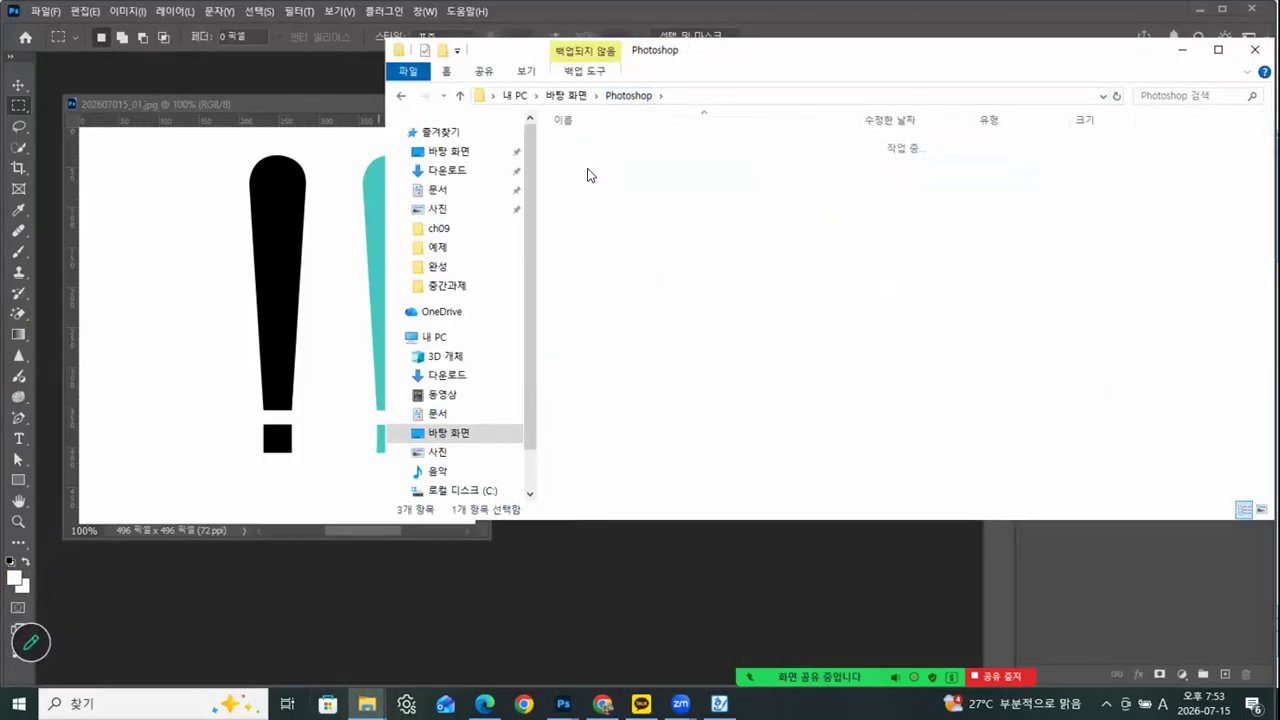
{"action": "double_click", "coordinate": [584, 277]}
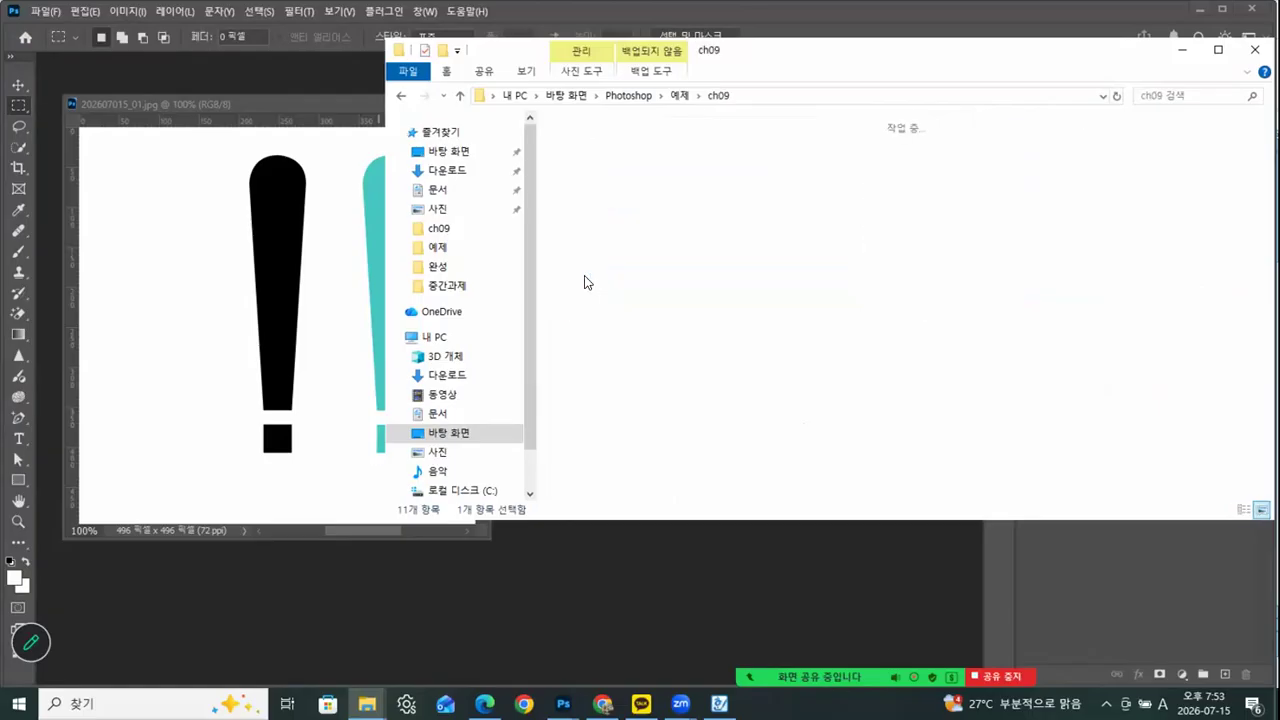
{"action": "left_click_drag", "start_coordinate": [604, 178], "coordinate": [672, 635]}
{"action": "left_click_drag", "start_coordinate": [214, 63], "coordinate": [817, 115]}
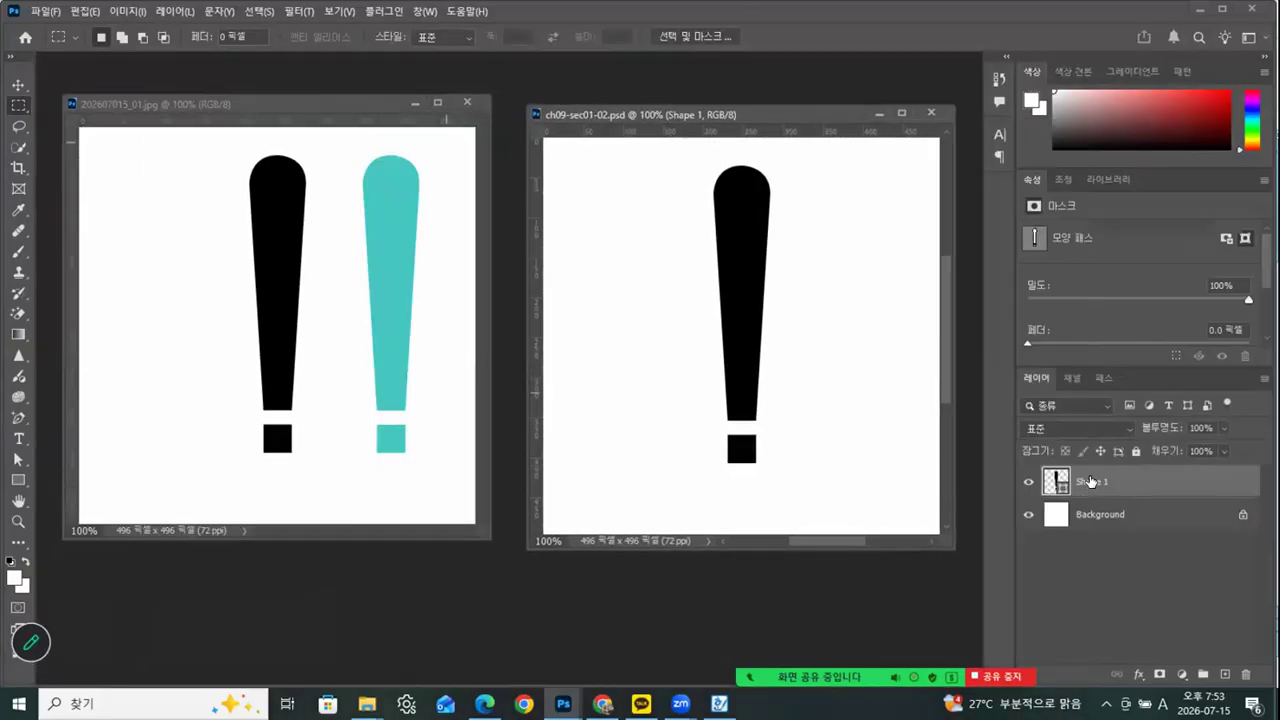
{"action": "left_click_drag", "start_coordinate": [768, 112], "coordinate": [765, 96]}
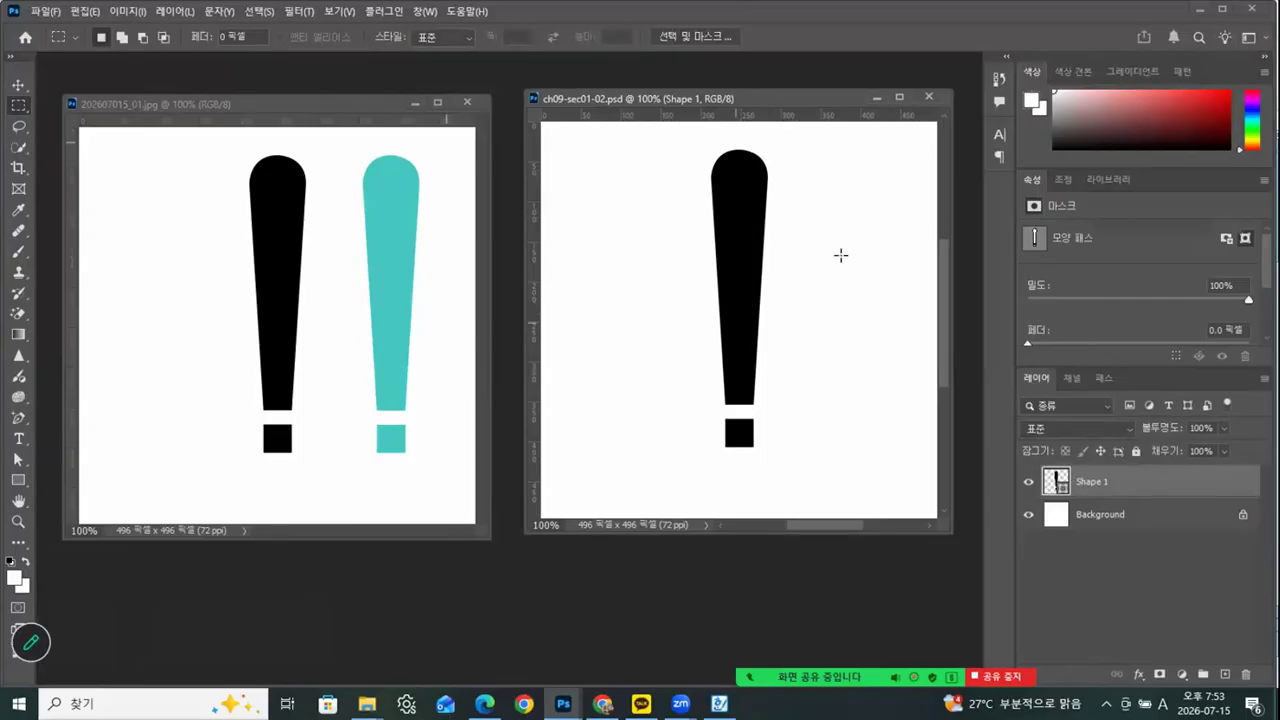
Select both paths of the exclamation mark on the Shape 1 layer with the Path Selection tool
{"action": "left_click", "coordinate": [84, 12]}
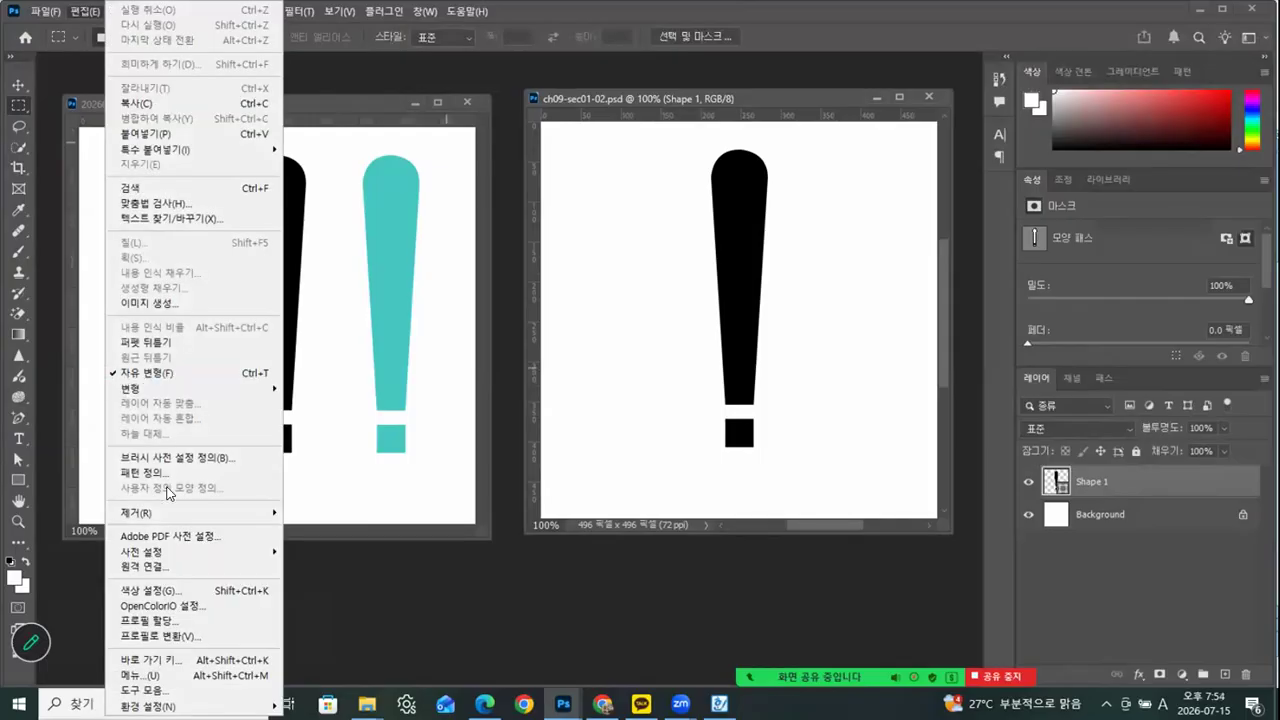
{"action": "left_click", "coordinate": [1077, 510]}
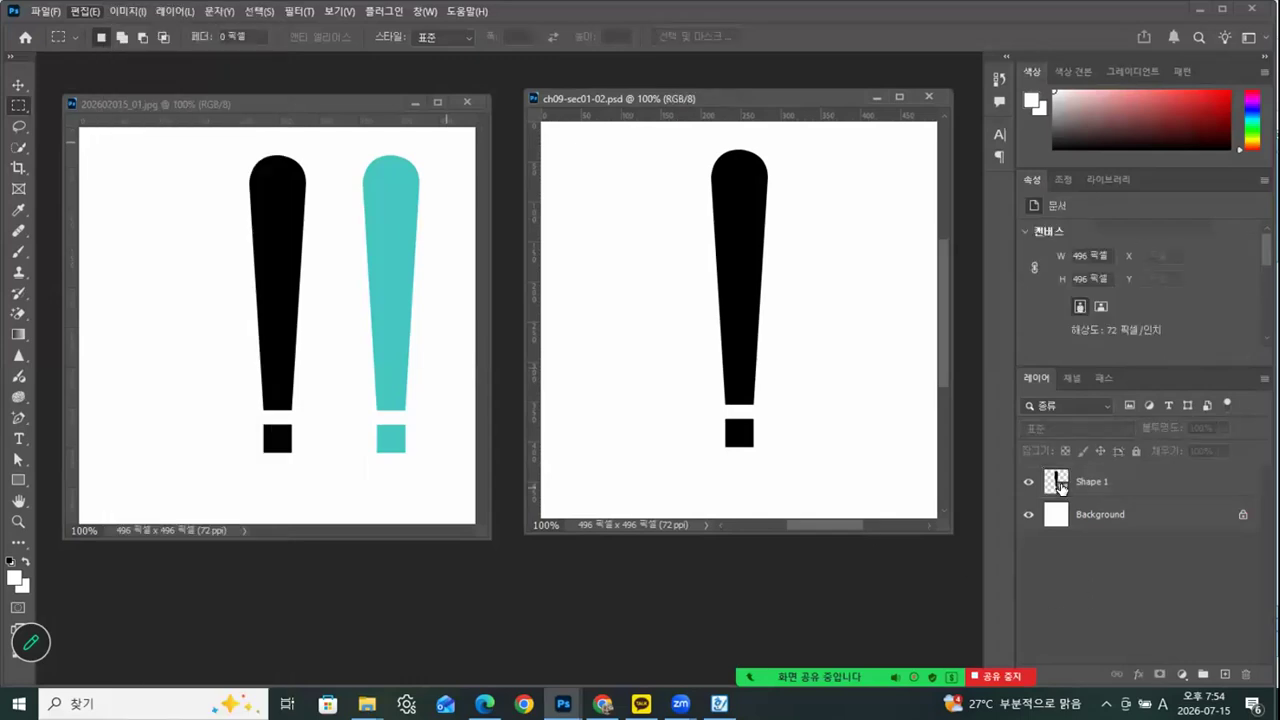
{"action": "left_click", "coordinate": [1062, 488]}
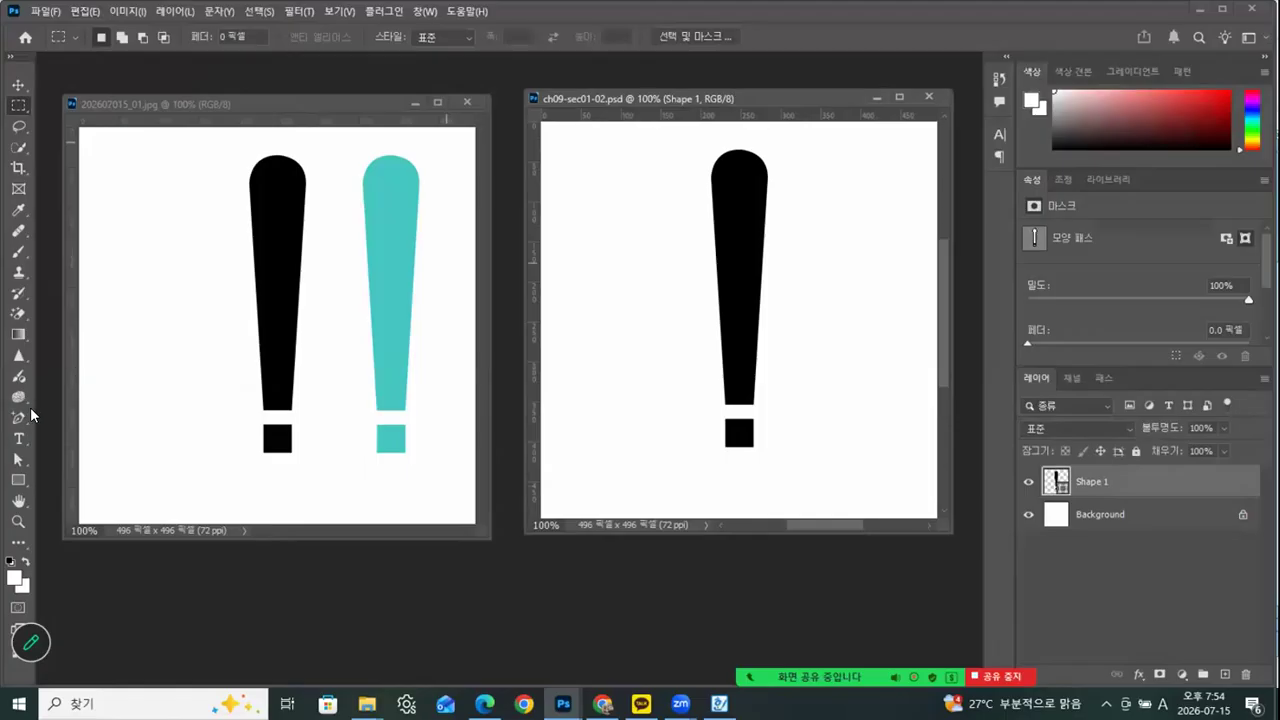
{"action": "left_click", "coordinate": [18, 458]}
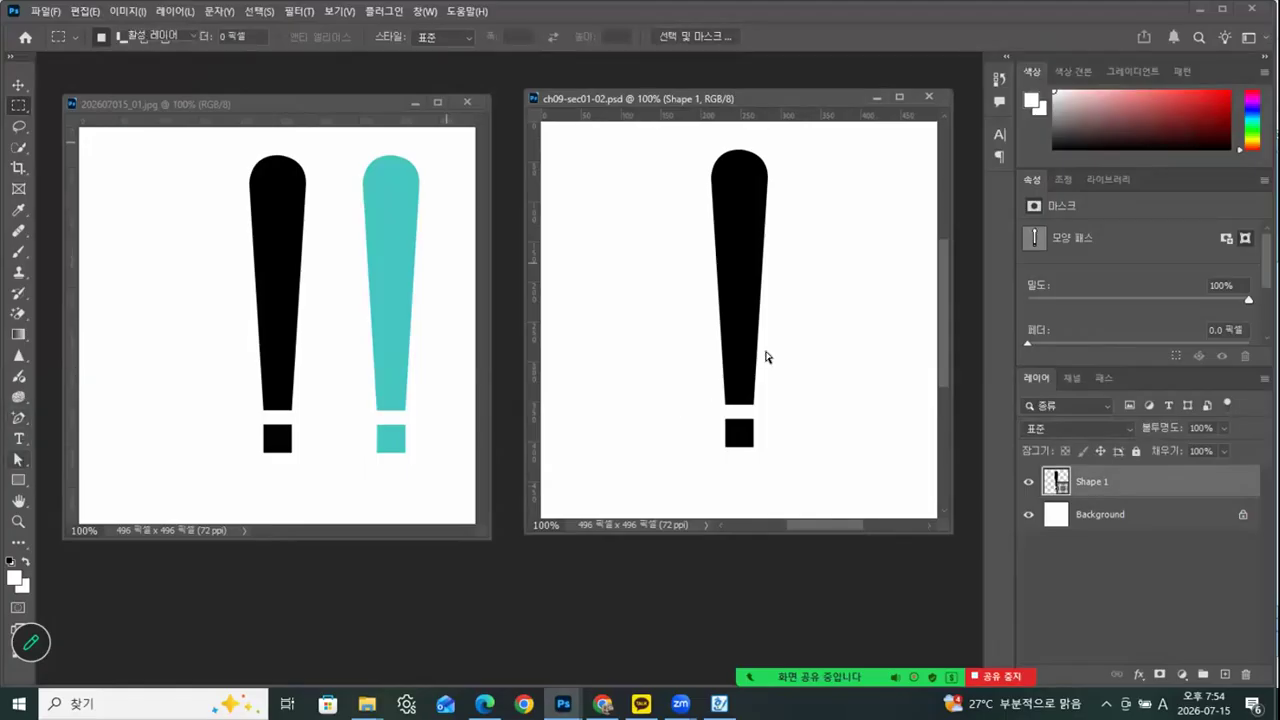
{"action": "left_click", "coordinate": [743, 364]}
{"action": "left_click", "coordinate": [740, 433]}
{"action": "left_click_drag", "start_coordinate": [805, 298], "coordinate": [638, 480]}
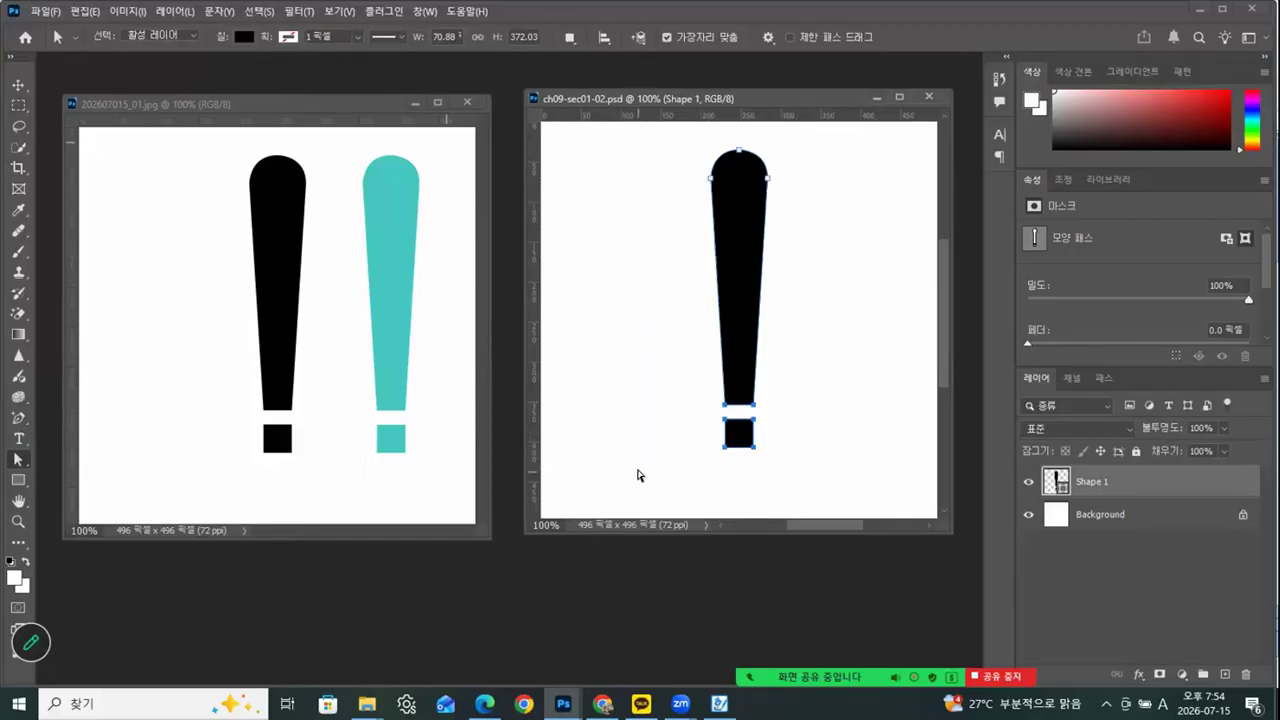
Define the selected exclamation mark paths as a custom shape, keeping the suggested name
{"action": "left_click", "coordinate": [85, 12]}
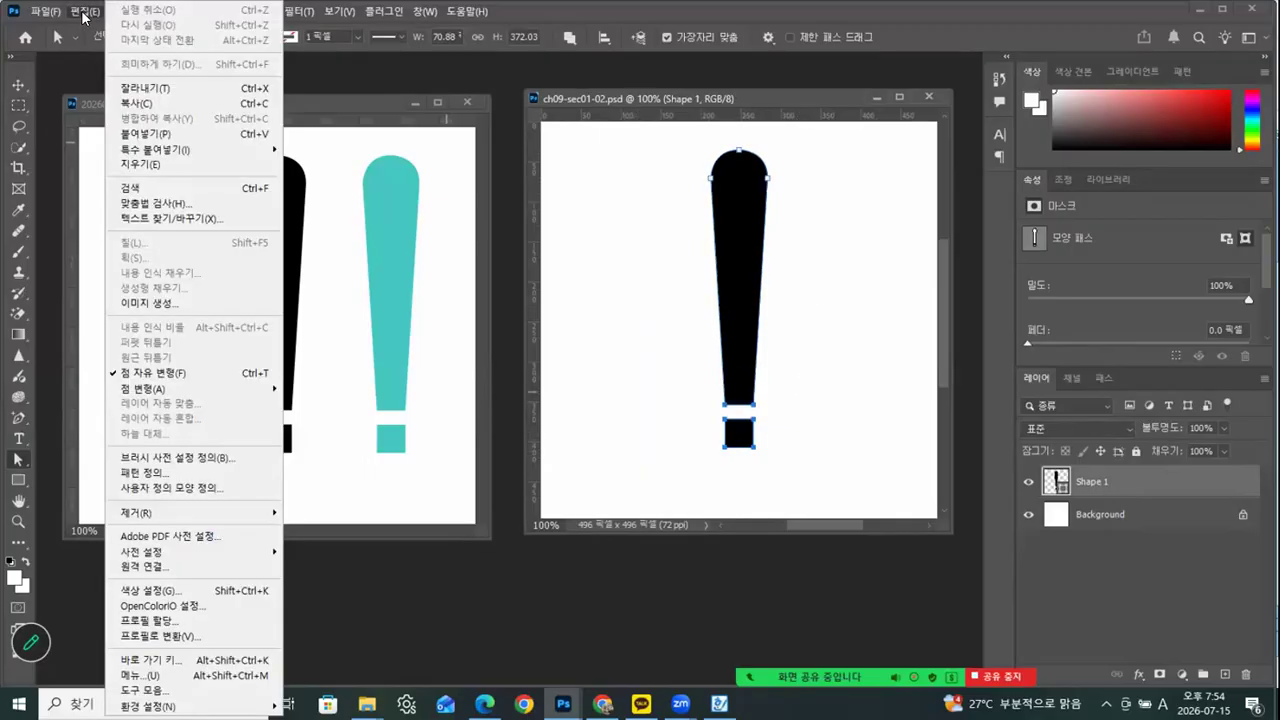
{"action": "left_click", "coordinate": [166, 489]}
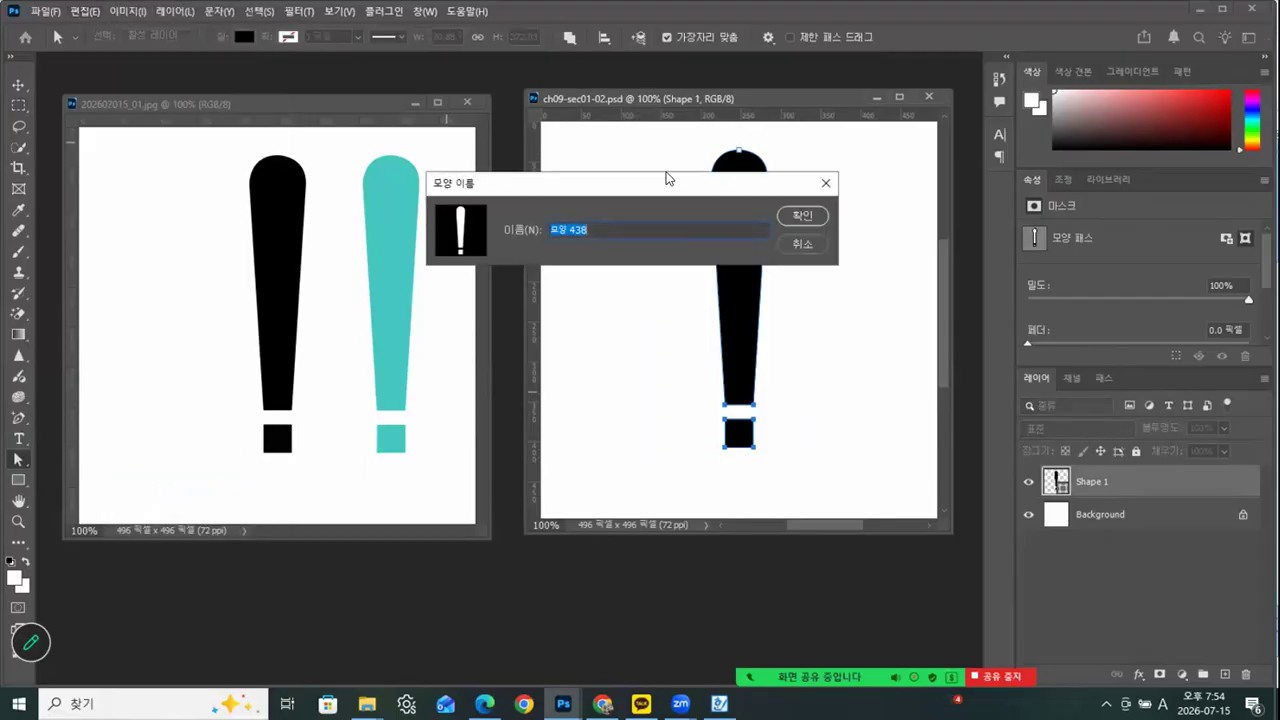
{"action": "left_click_drag", "start_coordinate": [662, 181], "coordinate": [485, 242]}
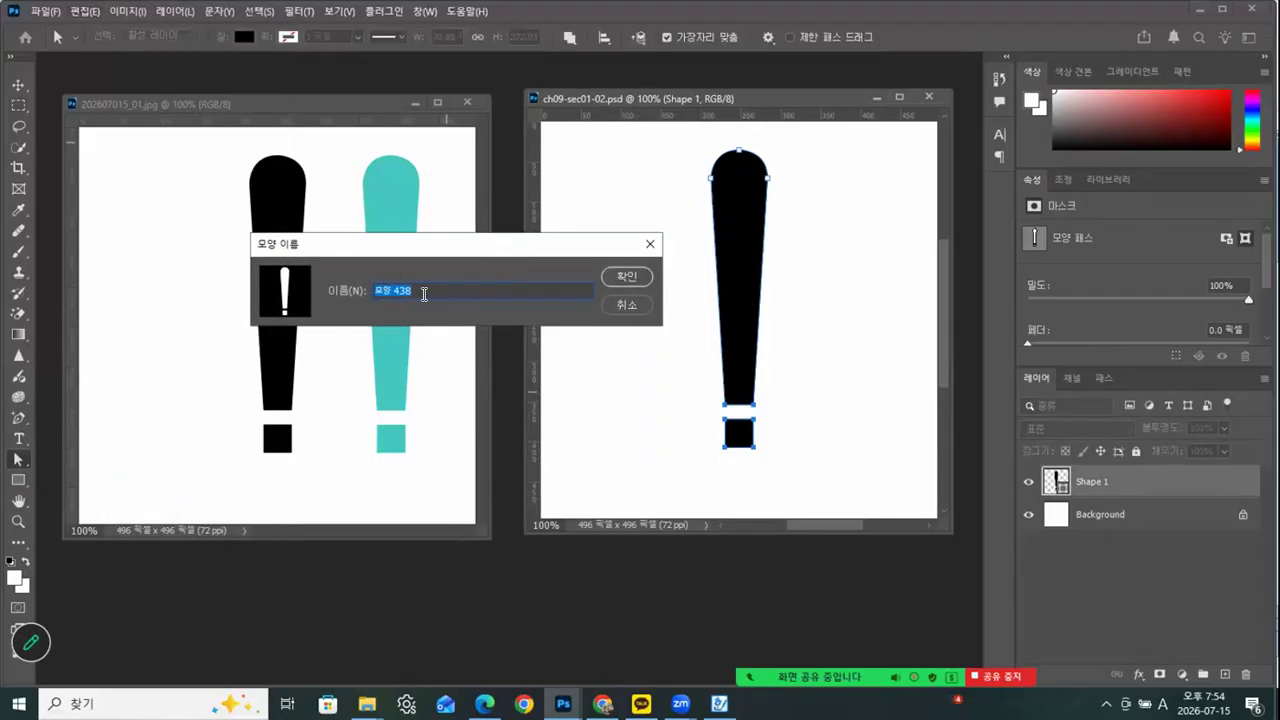
{"action": "left_click", "coordinate": [620, 278]}
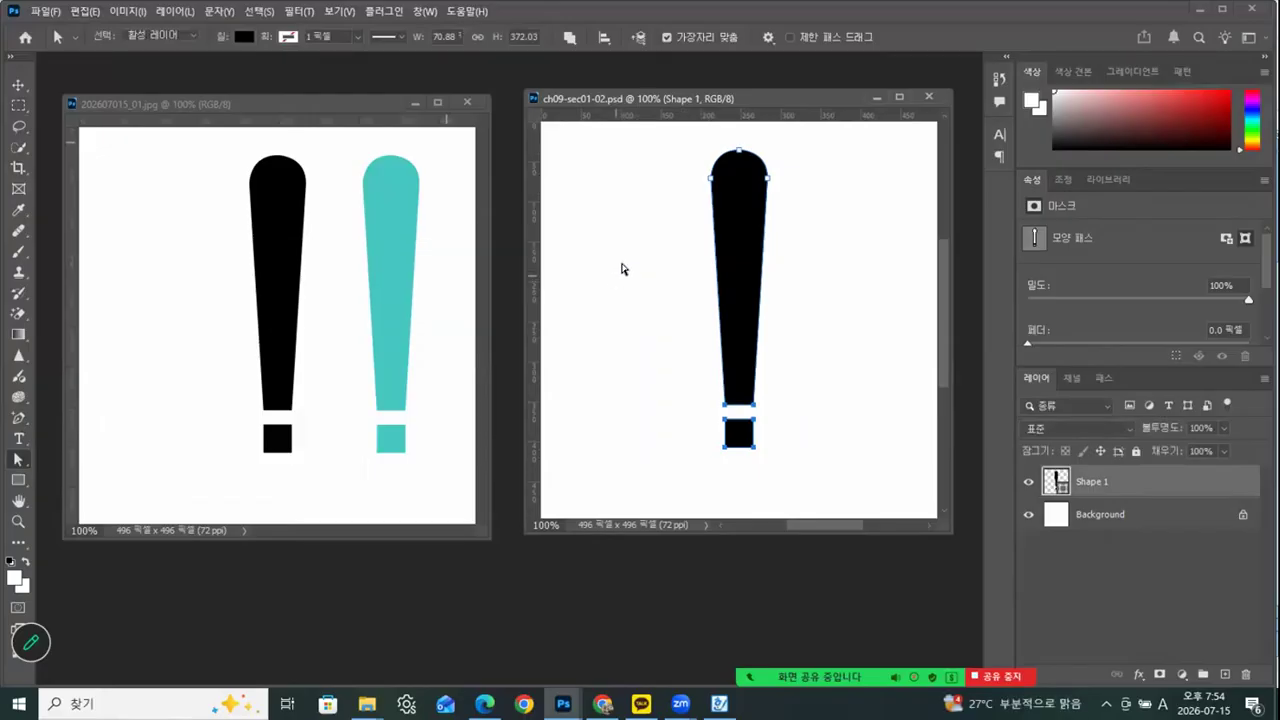
Draw the newly defined exclamation mark with the Custom Shape tool, about 71 × 373 px, beside the black one in 202607015_01.jpg
{"action": "left_click", "coordinate": [18, 545]}
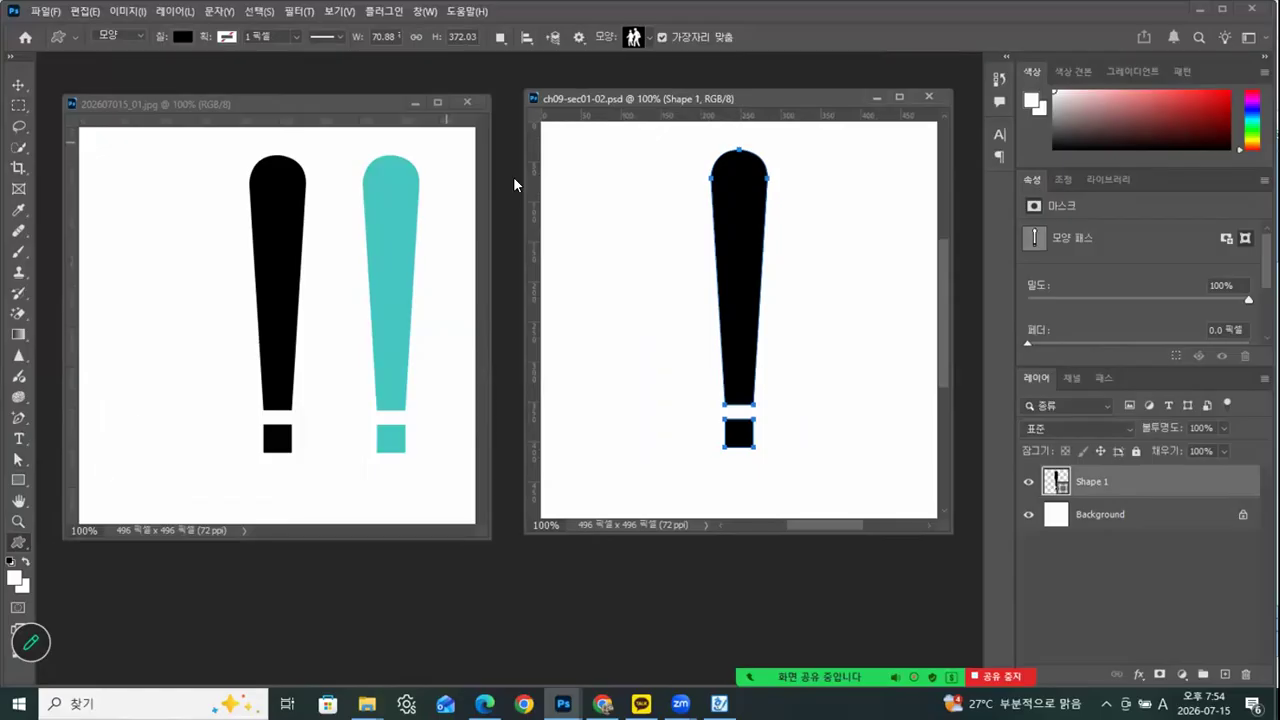
{"action": "left_click", "coordinate": [651, 39]}
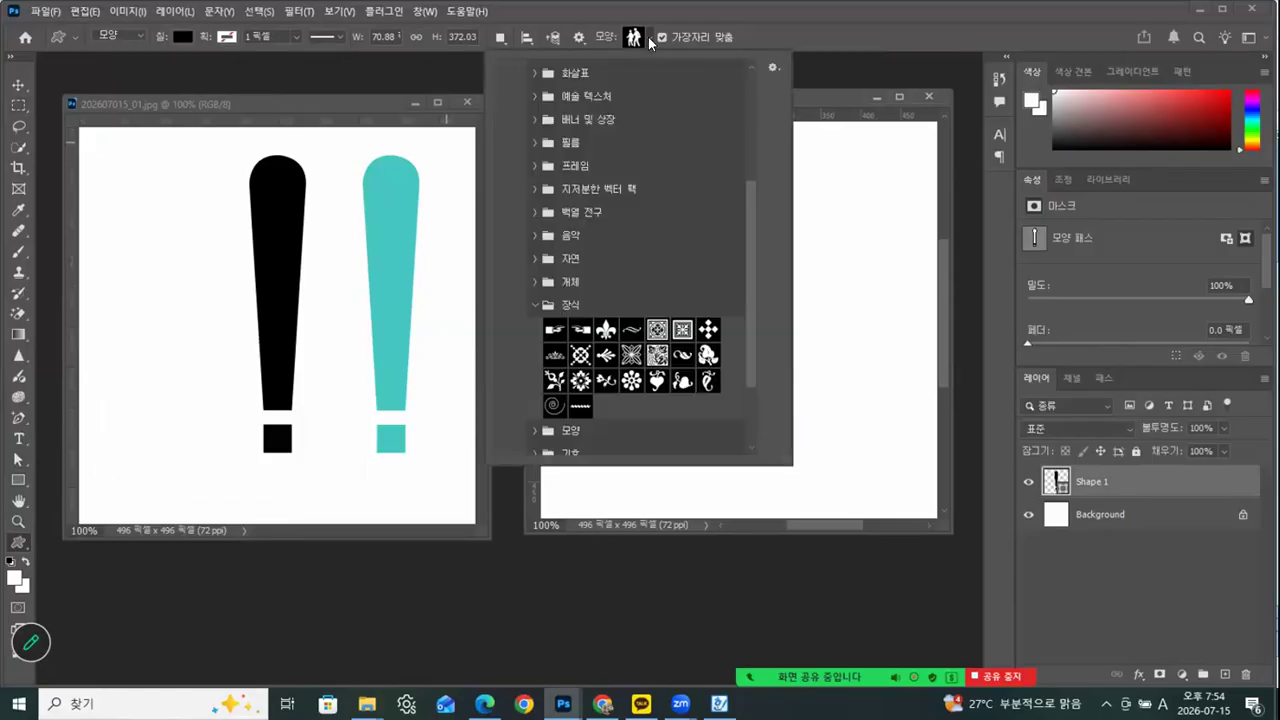
{"action": "left_click", "coordinate": [537, 305]}
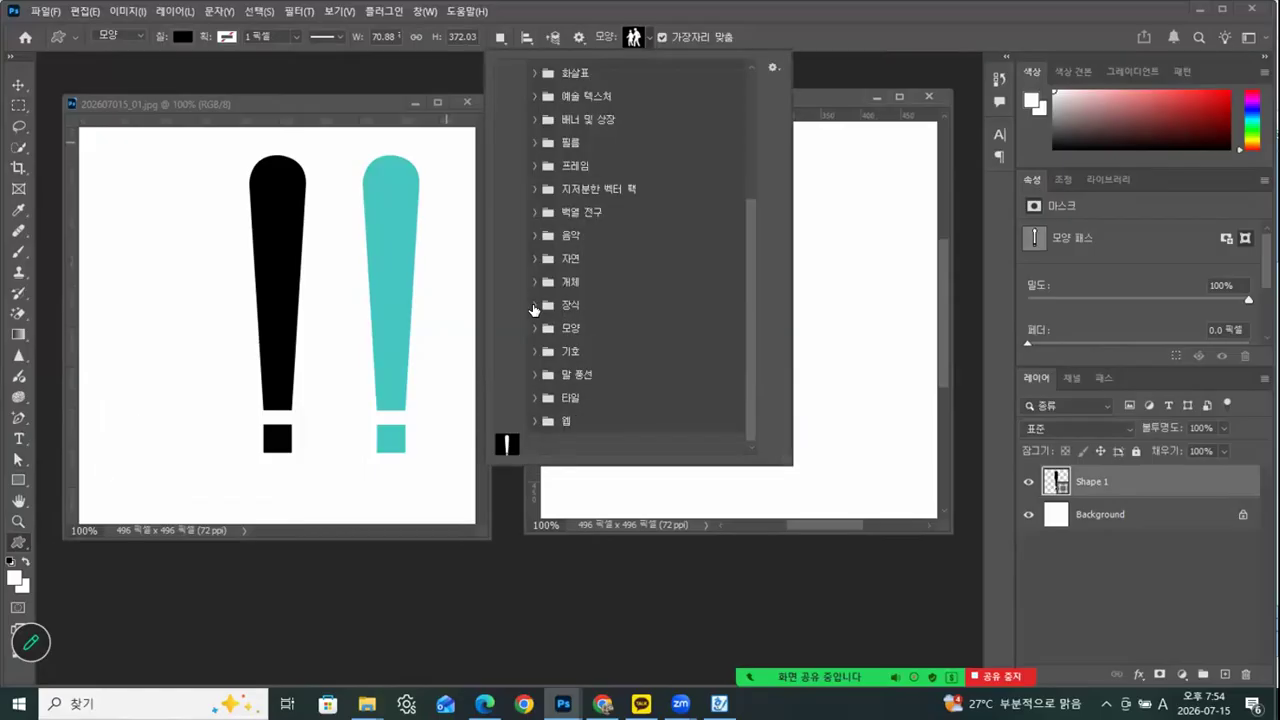
{"action": "left_click", "coordinate": [505, 443]}
{"action": "left_click", "coordinate": [120, 180]}
{"action": "left_click", "coordinate": [120, 165]}
{"action": "left_click_drag", "start_coordinate": [121, 165], "coordinate": [176, 461]}
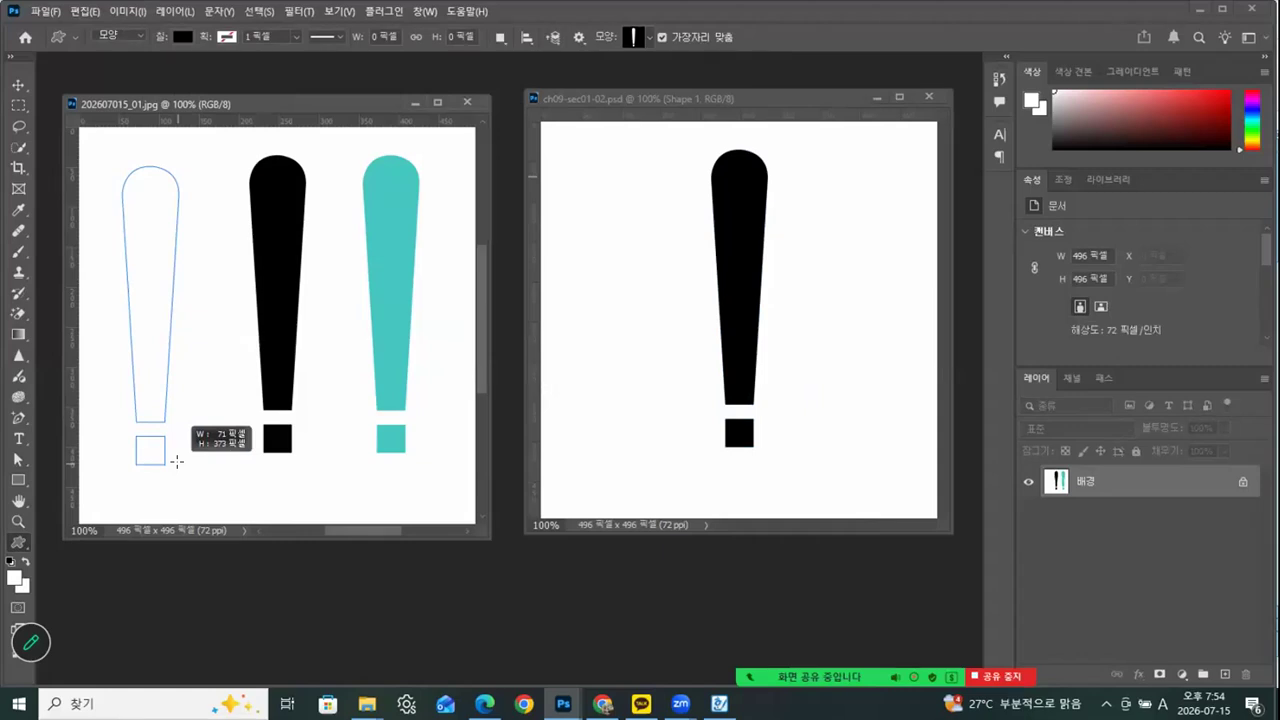
Place the exclamation mark at about 71 × 373 px and compare whether Define Custom Shape is available for its layer and the background
{"action": "left_click_drag", "start_coordinate": [177, 461], "coordinate": [178, 463]}
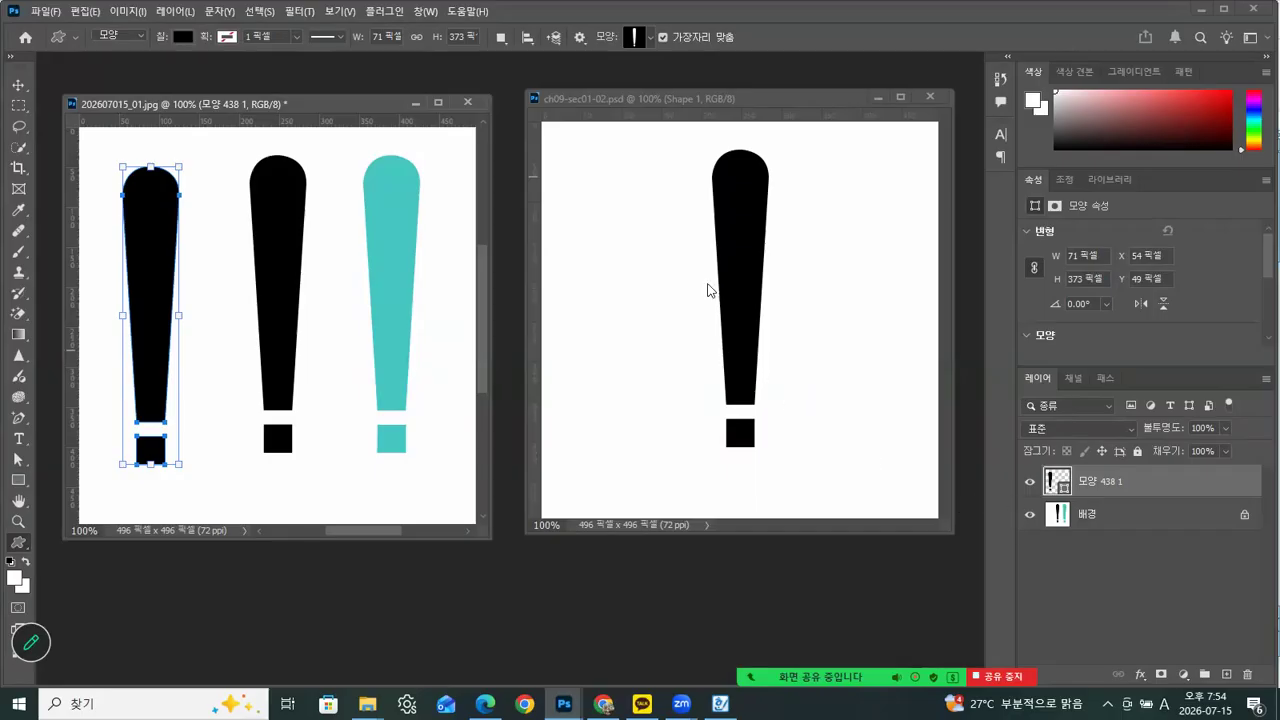
{"action": "left_click", "coordinate": [84, 12]}
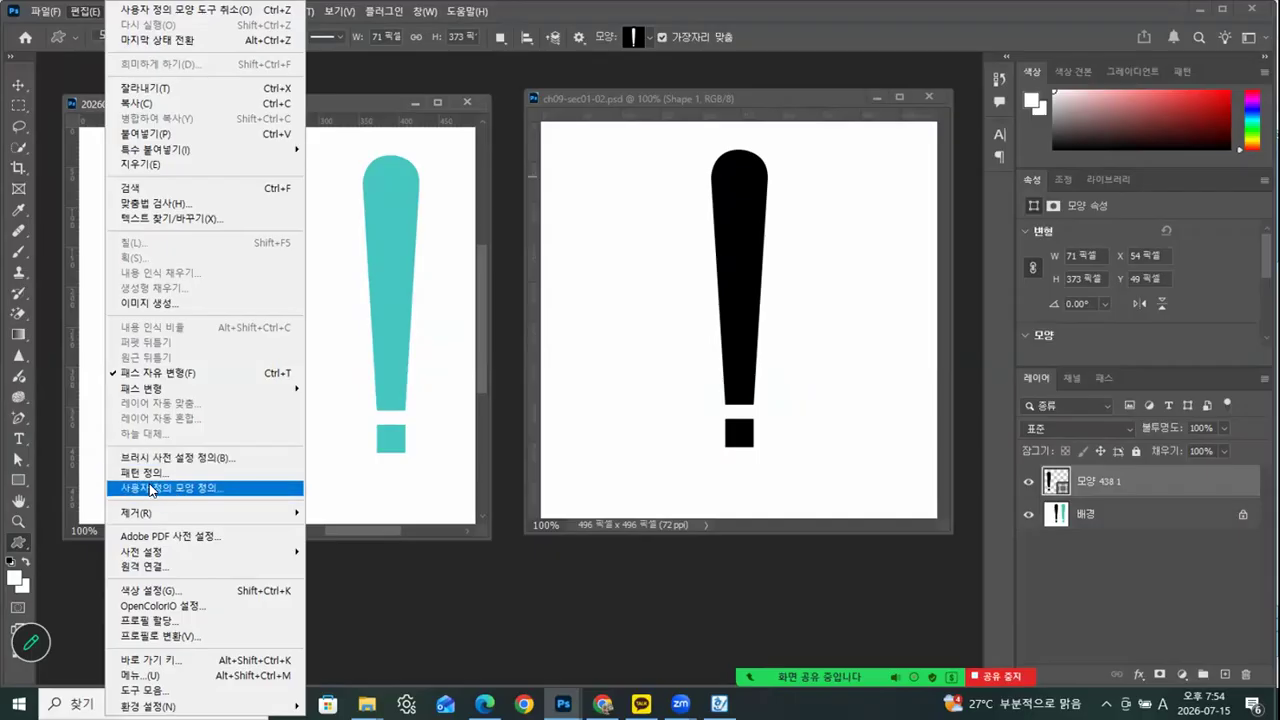
{"action": "left_click", "coordinate": [336, 99]}
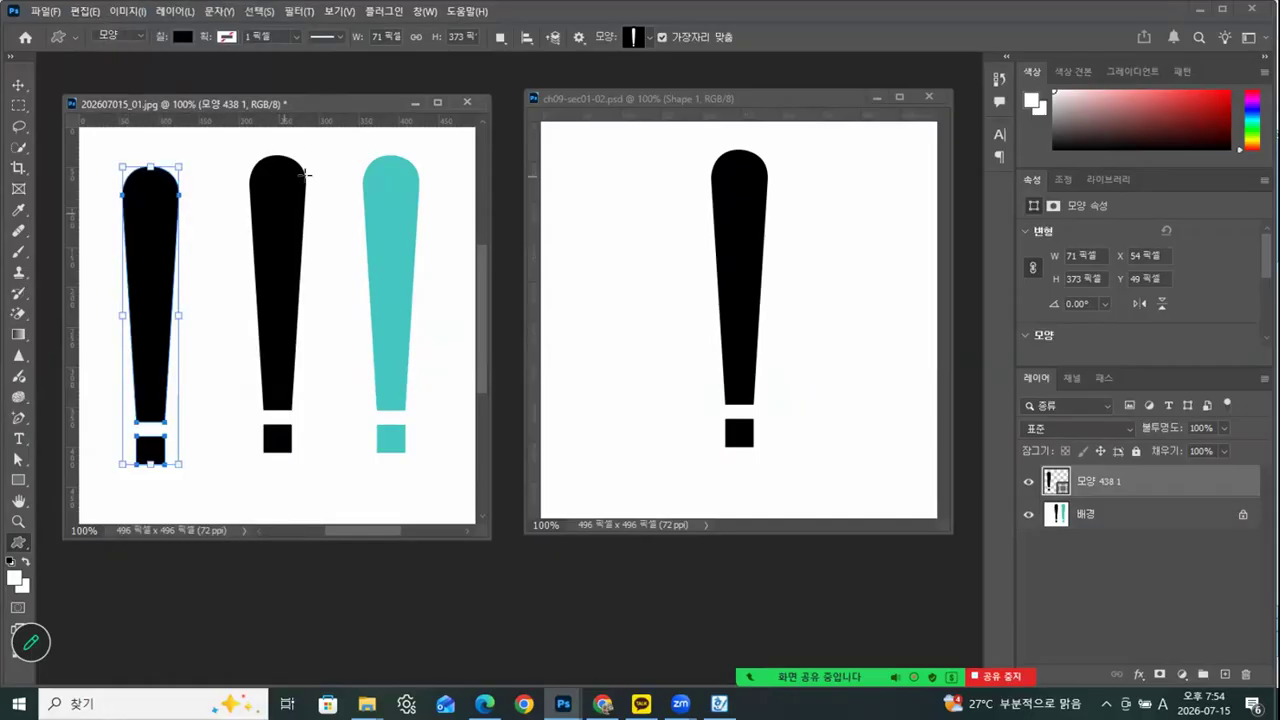
{"action": "left_click", "coordinate": [1078, 518]}
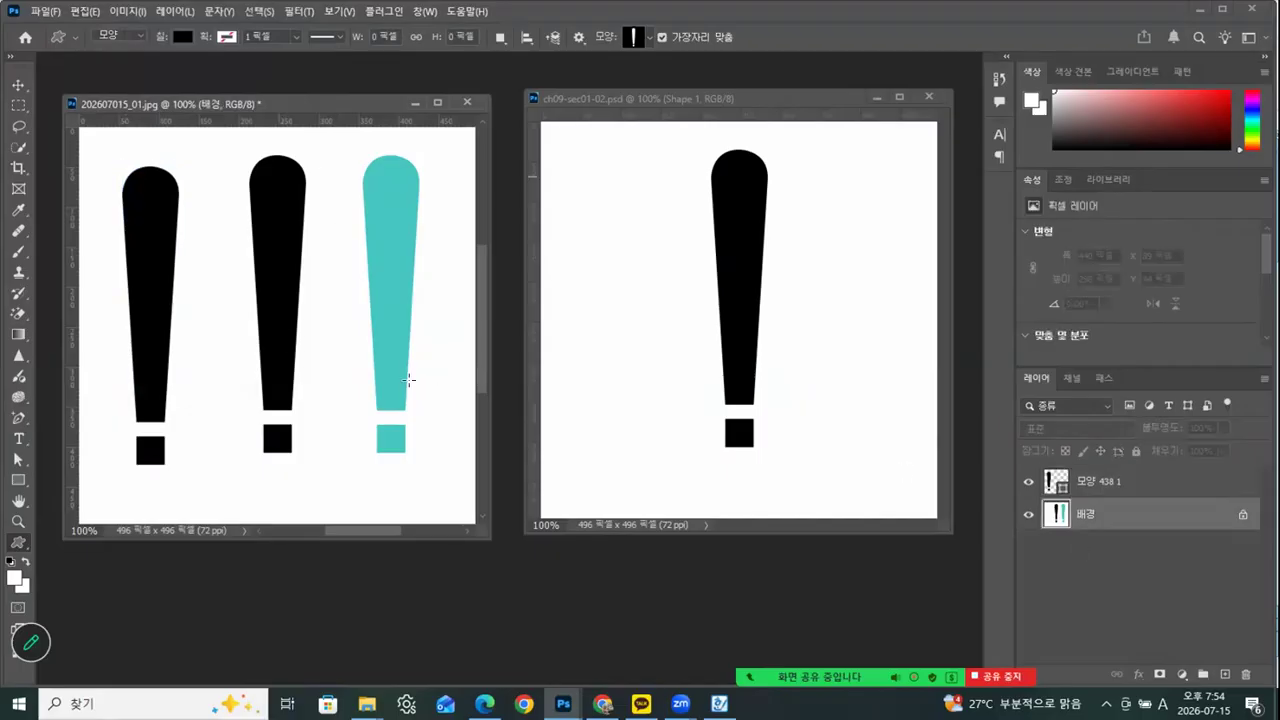
{"action": "left_click", "coordinate": [84, 12]}
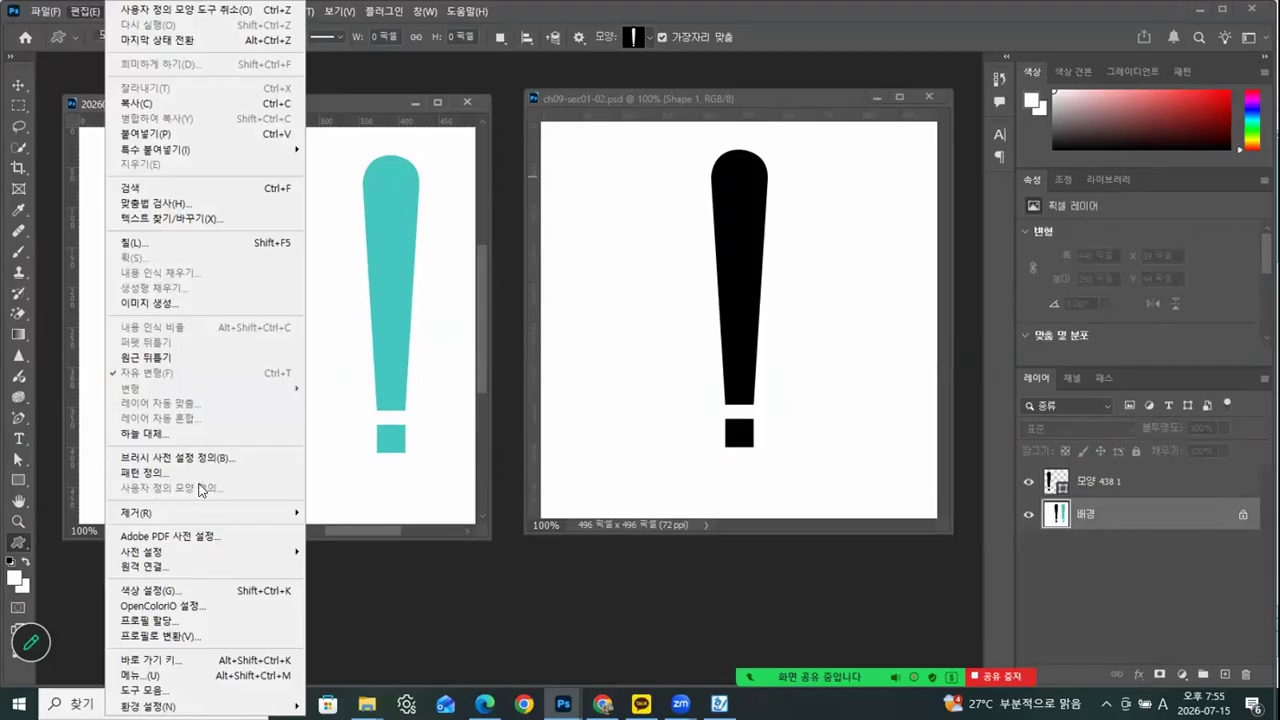
{"action": "left_click", "coordinate": [336, 99]}
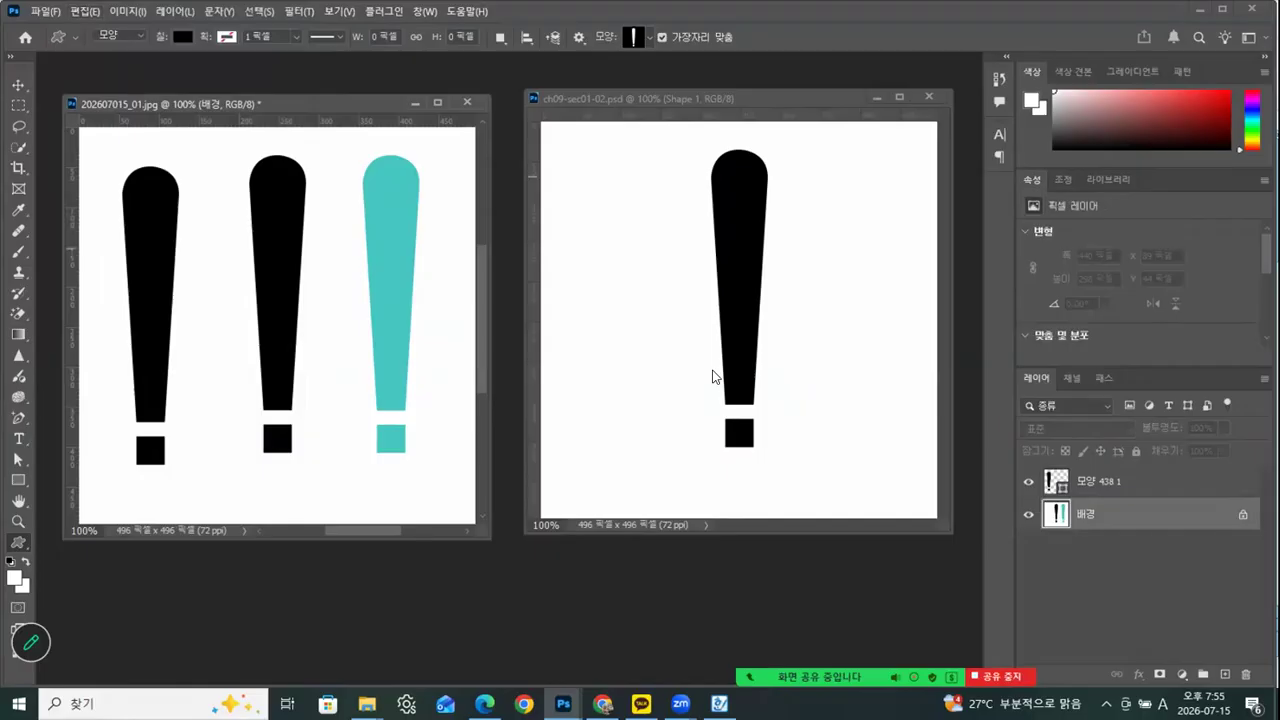
{"action": "left_click", "coordinate": [1052, 482]}
{"action": "left_click", "coordinate": [84, 11]}
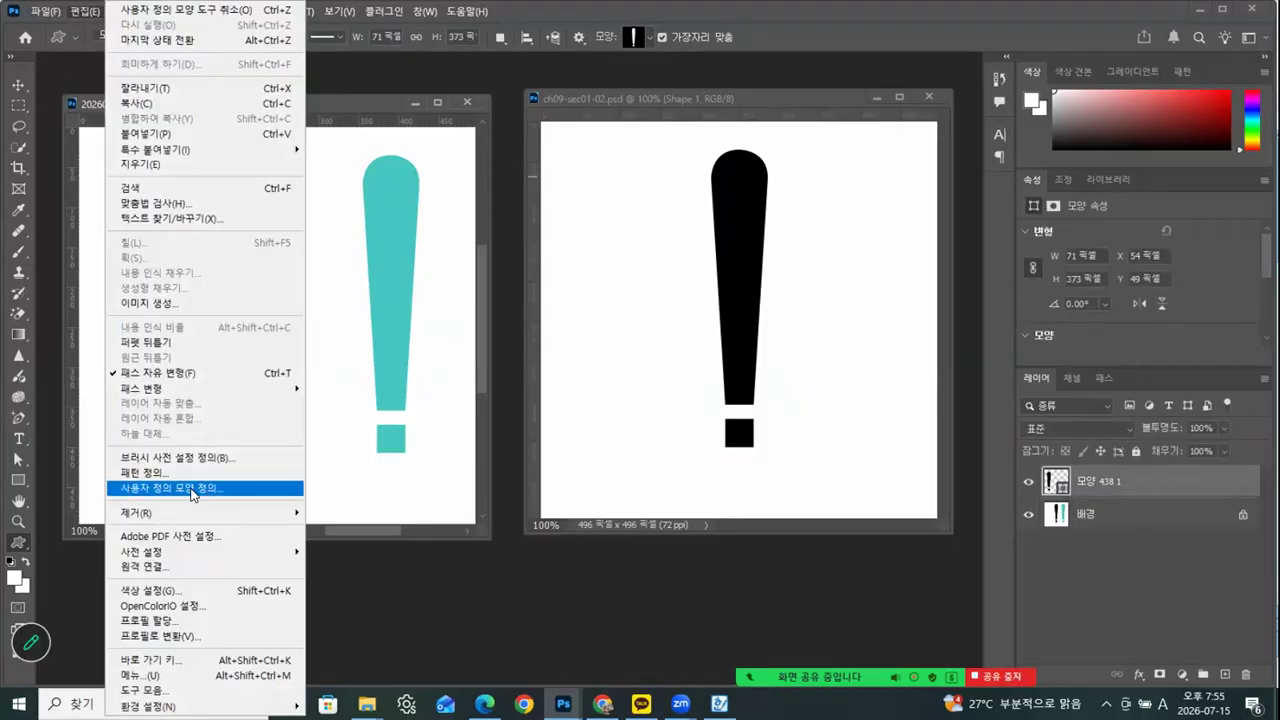
Delete the newly defined exclamation mark from the custom shape presets, and close ch09-sec01-02.psd
{"action": "left_click", "coordinate": [707, 95]}
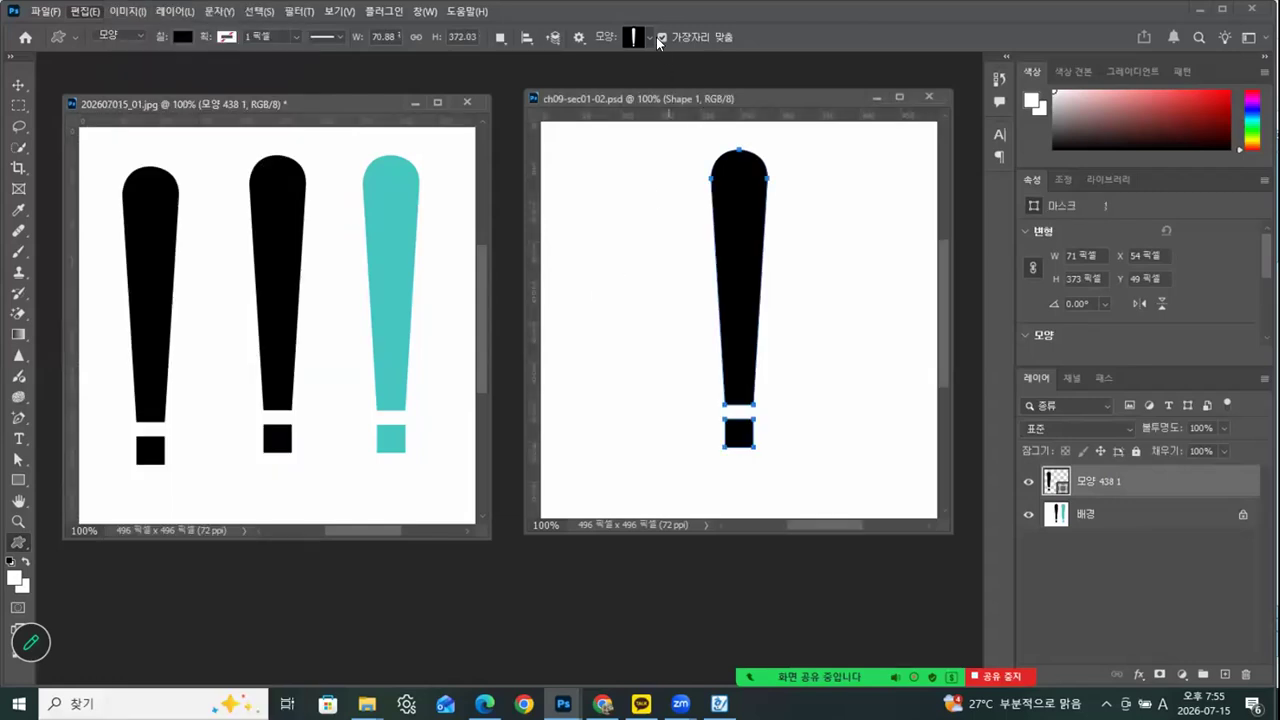
{"action": "left_click", "coordinate": [650, 39]}
{"action": "right_click", "coordinate": [509, 443]}
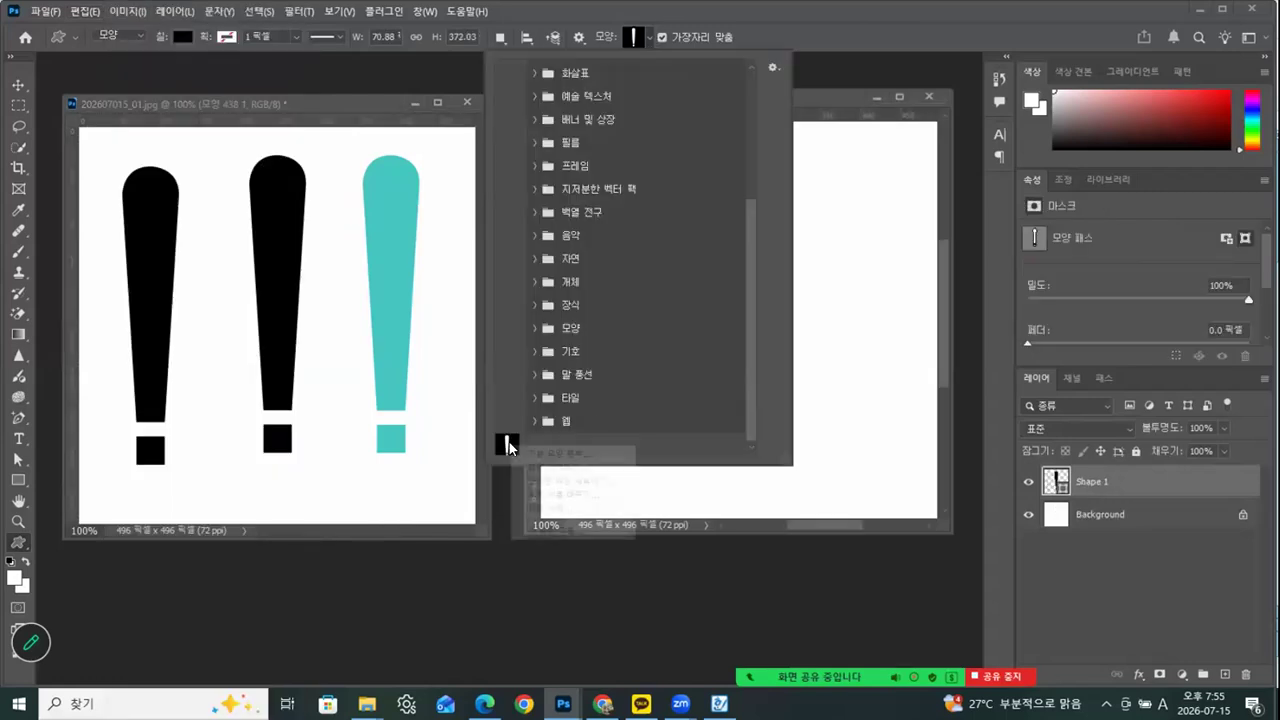
{"action": "left_click", "coordinate": [550, 507]}
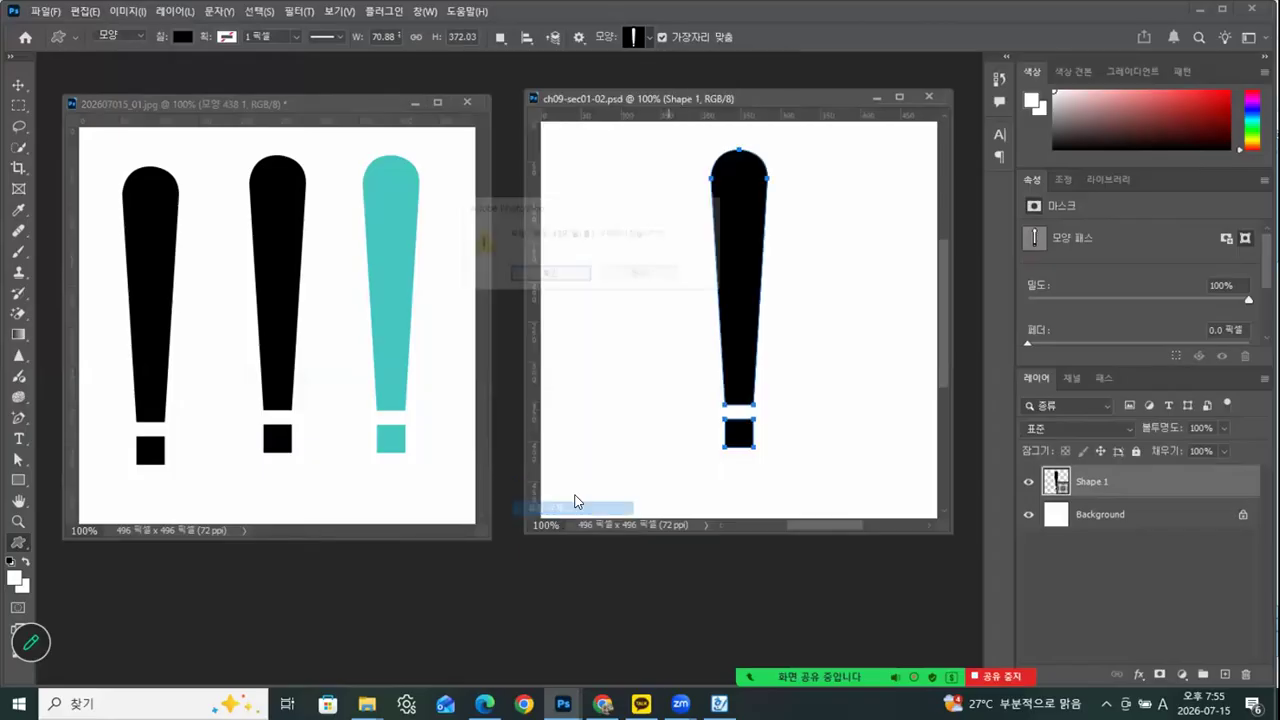
{"action": "left_click", "coordinate": [566, 275]}
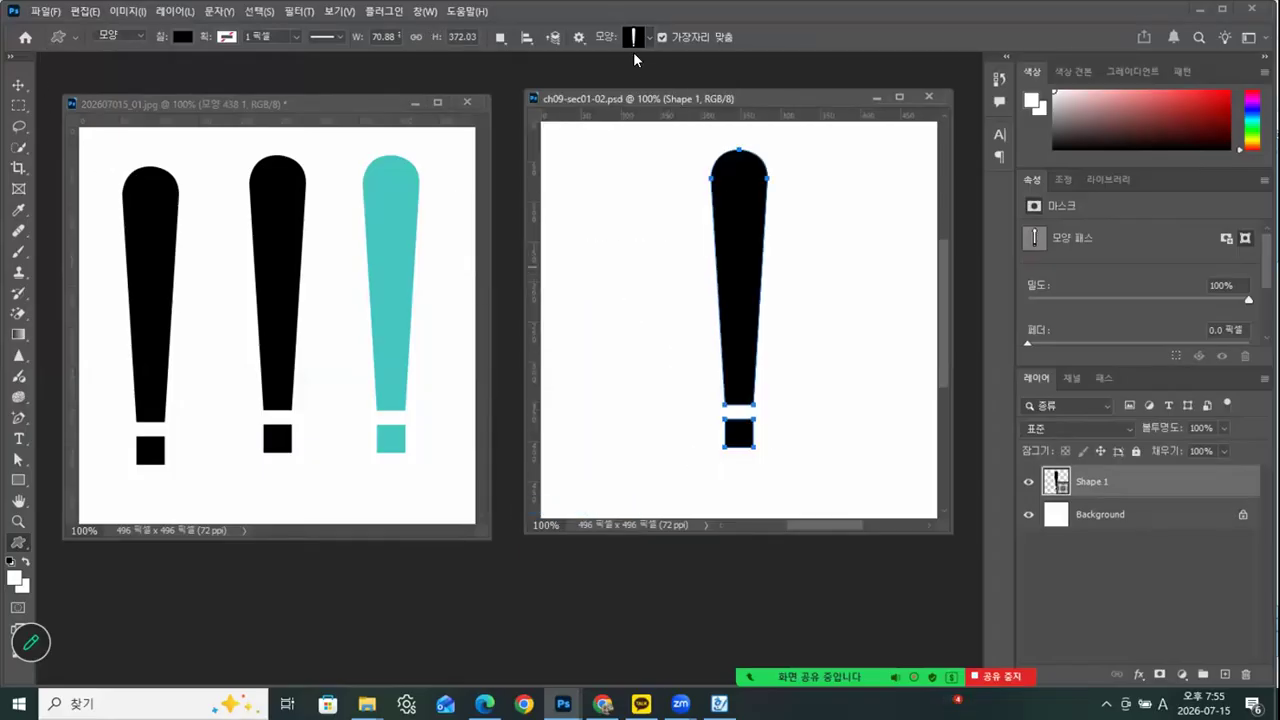
{"action": "left_click", "coordinate": [929, 97]}
Delete the exclamation mark shape layer from 202607015_01.jpg, leaving only the background layer, and reposition the document window
{"action": "left_click_drag", "start_coordinate": [358, 108], "coordinate": [401, 97]}
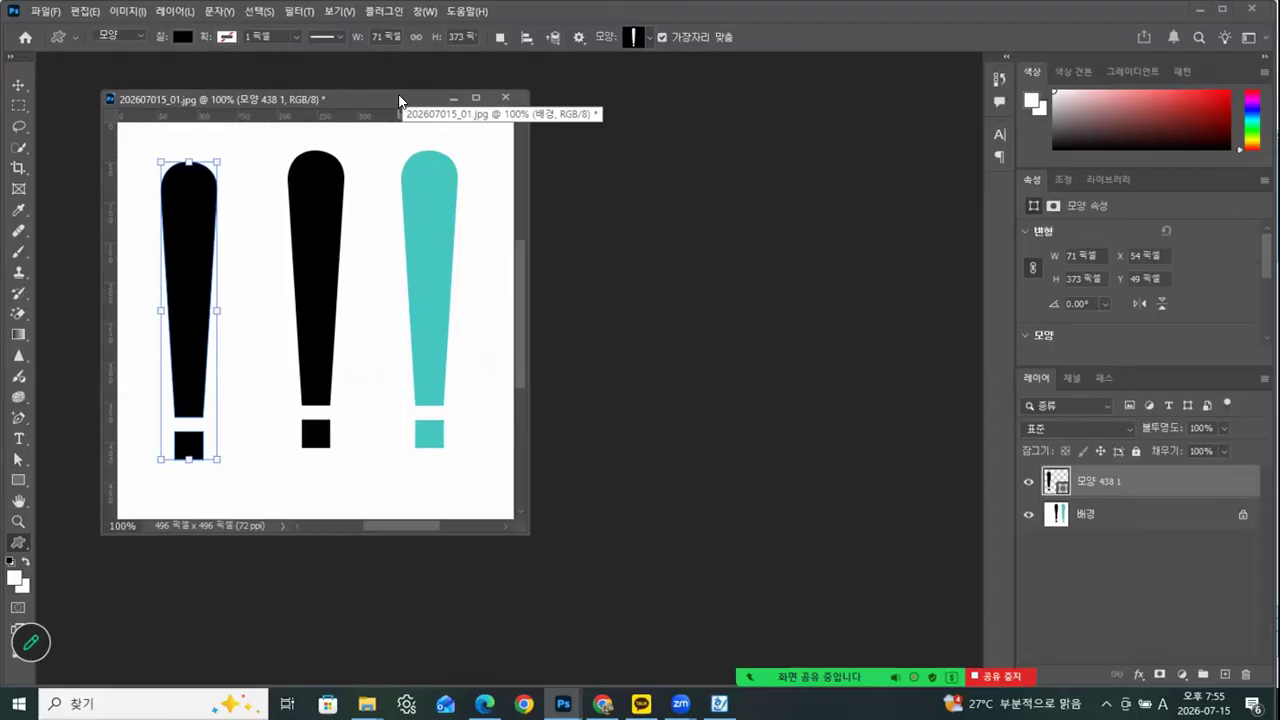
{"action": "left_click", "coordinate": [18, 85]}
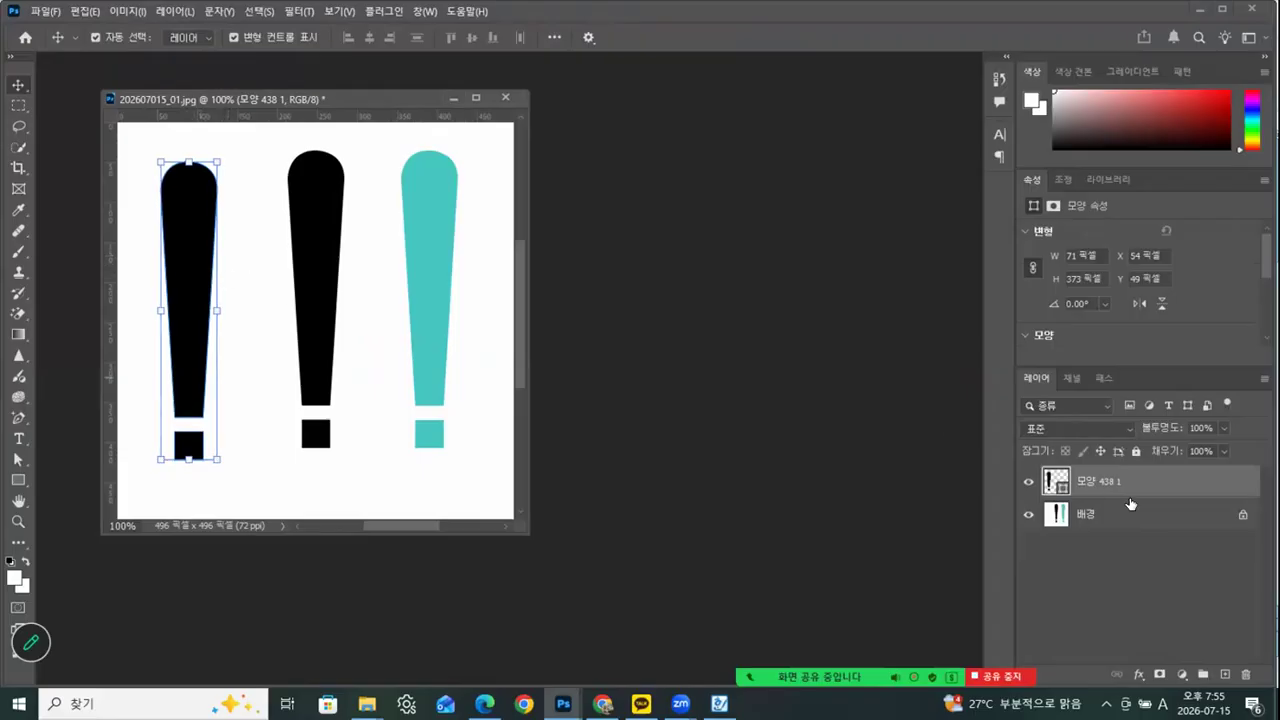
{"action": "left_click_drag", "start_coordinate": [1130, 503], "coordinate": [1243, 676]}
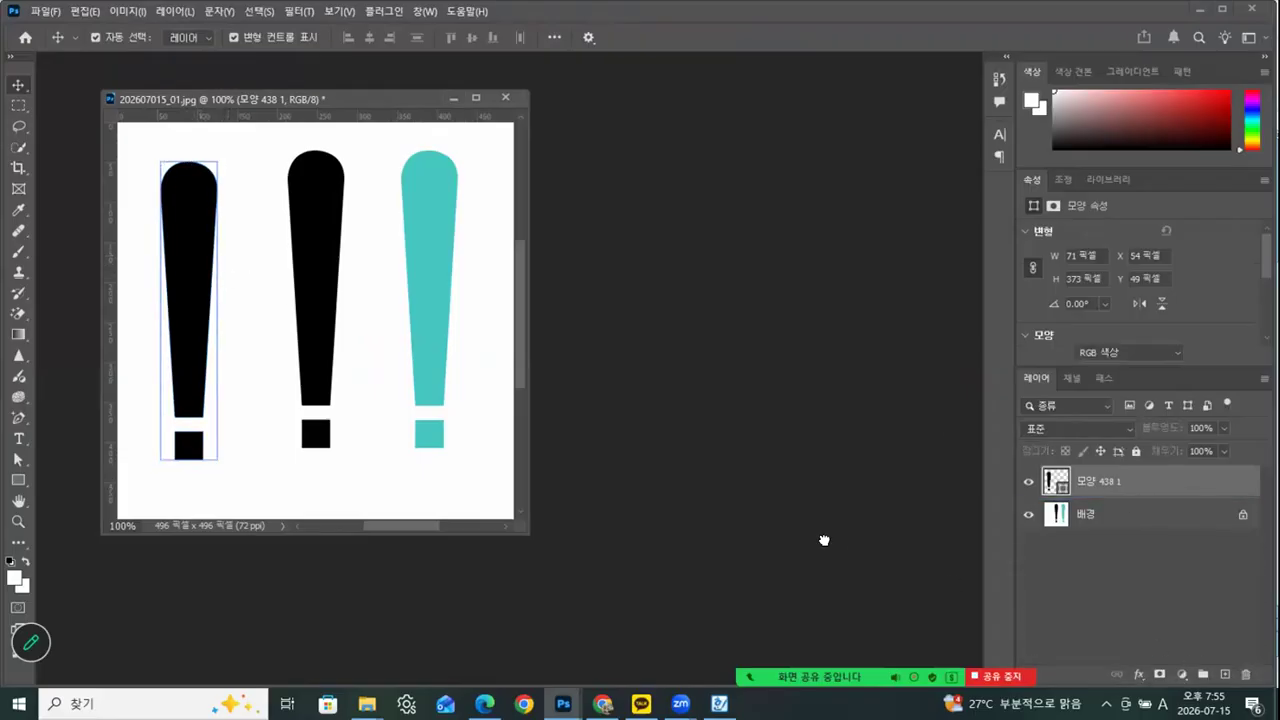
{"action": "left_click_drag", "start_coordinate": [305, 91], "coordinate": [273, 76]}
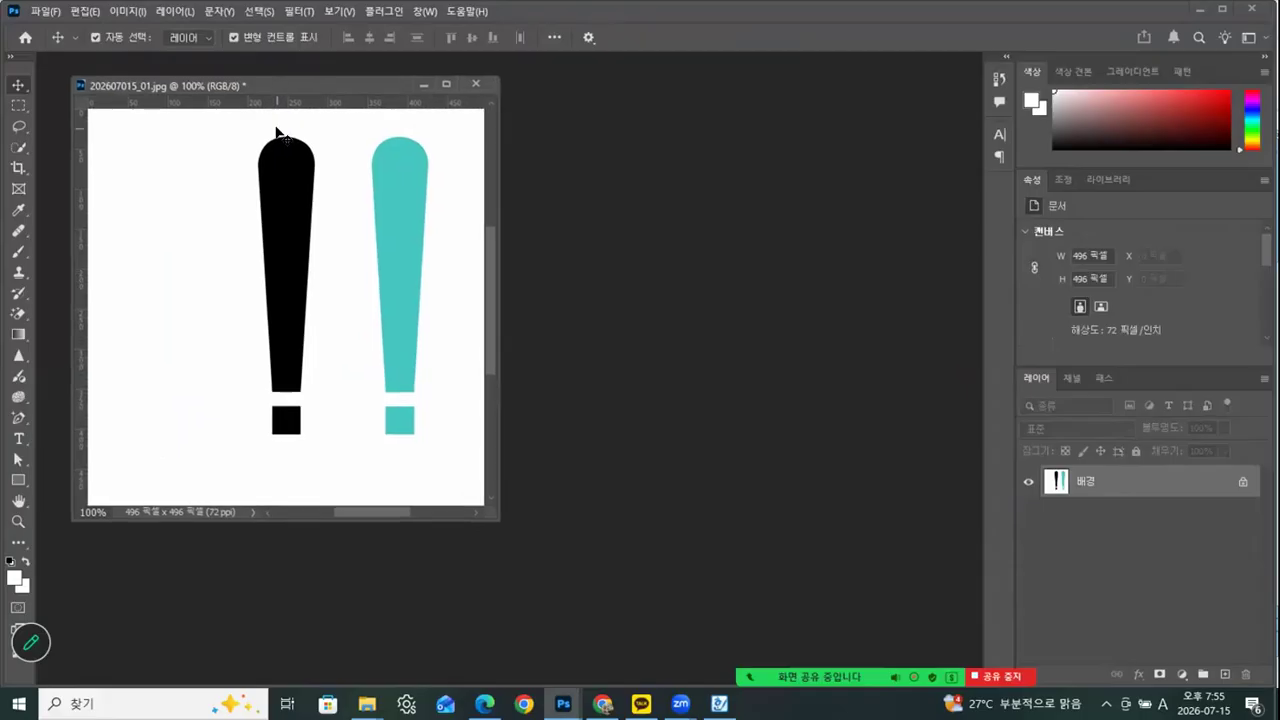
Open 202607015_04.jpg from the Photoshop > 완성 folder in a floating window beside 202607015_01.jpg
{"action": "mouse_move", "coordinate": [367, 703]}
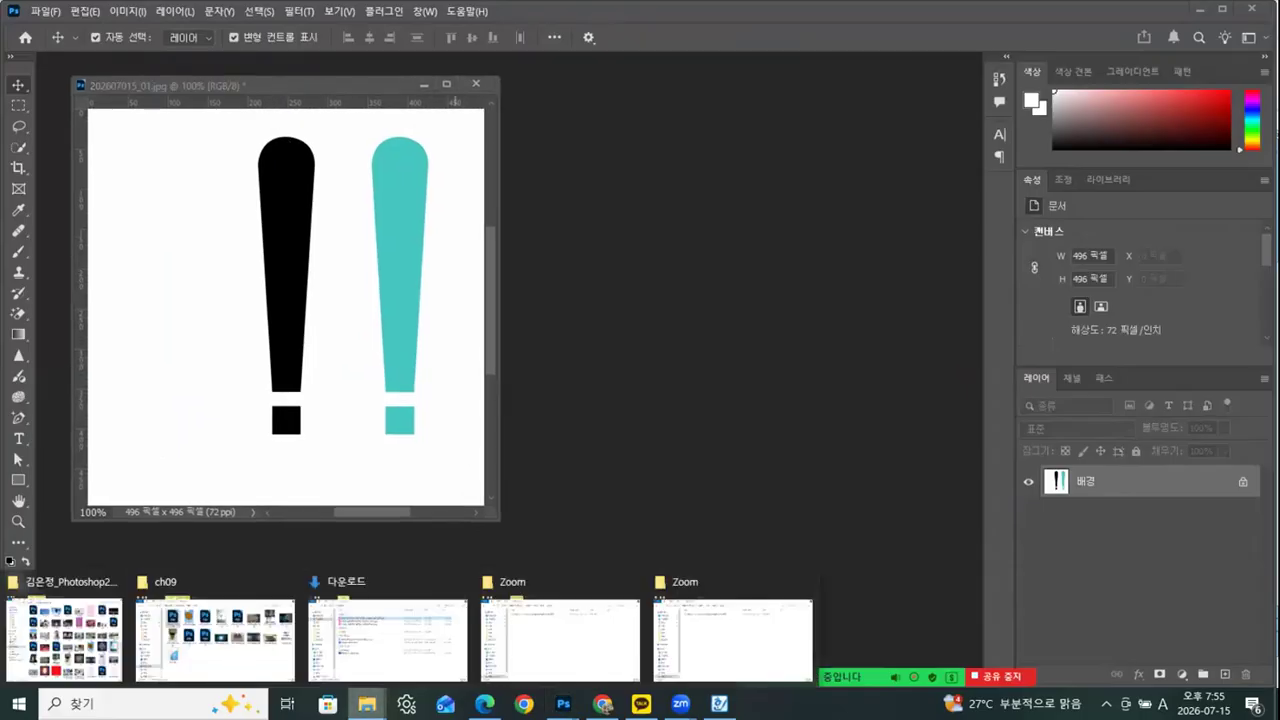
{"action": "left_click", "coordinate": [215, 640]}
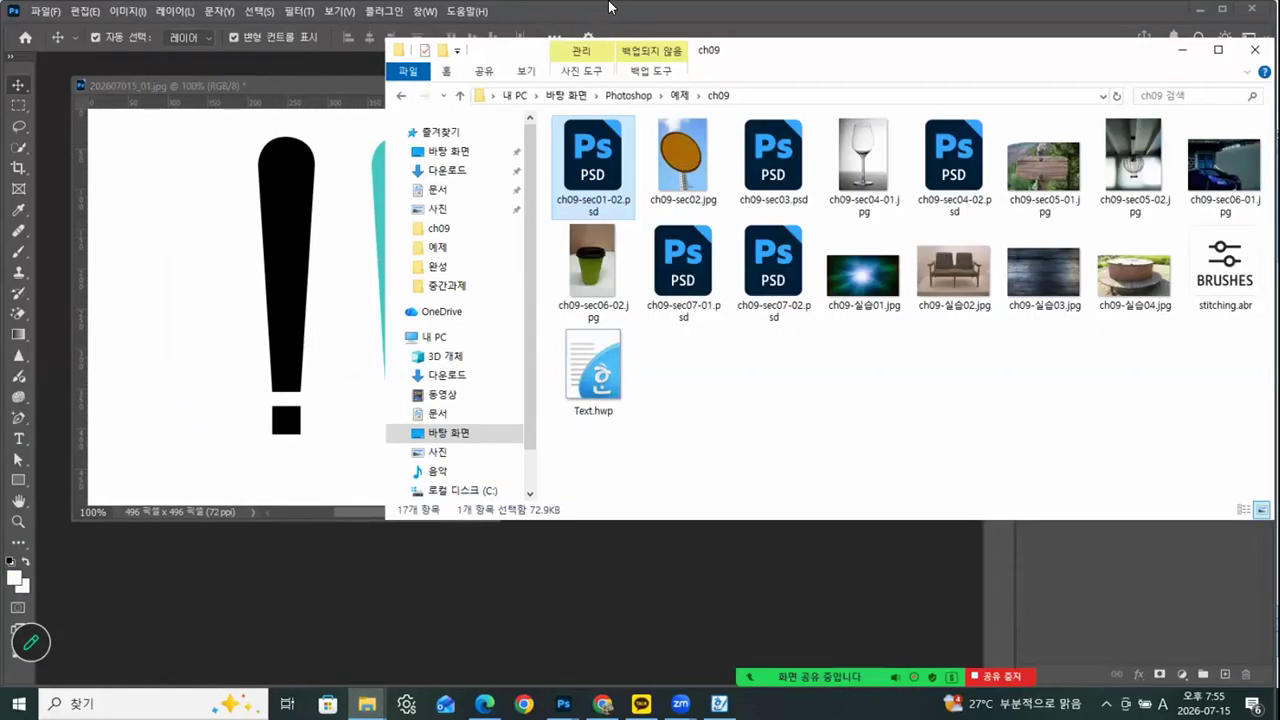
{"action": "left_click", "coordinate": [649, 94]}
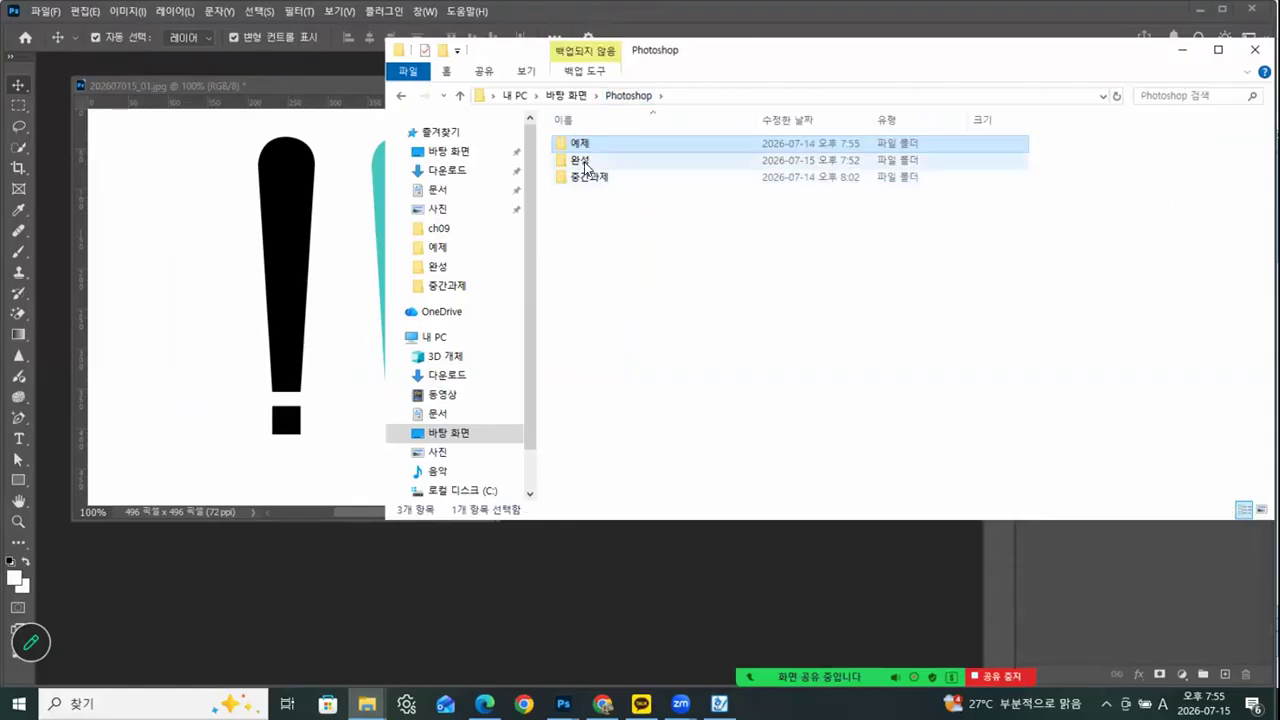
{"action": "double_click", "coordinate": [583, 162]}
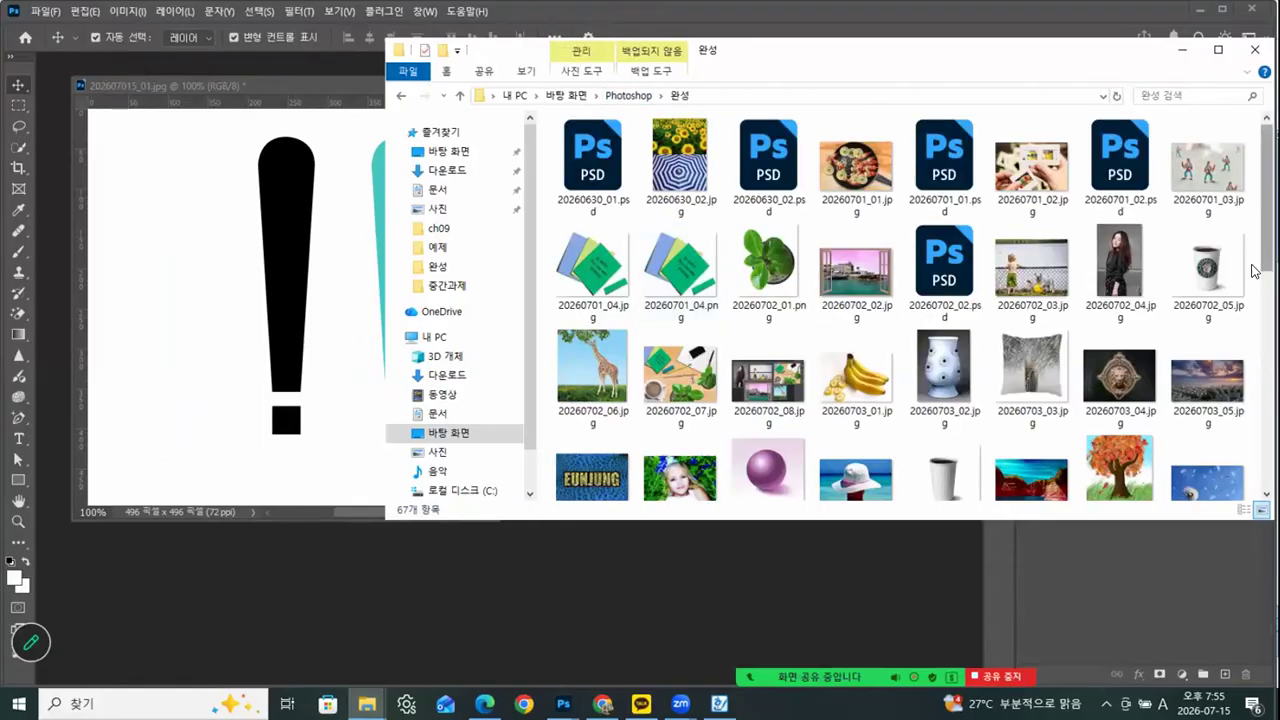
{"action": "scroll", "coordinate": [1255, 233], "scroll_direction": "down", "scroll_amount": 5}
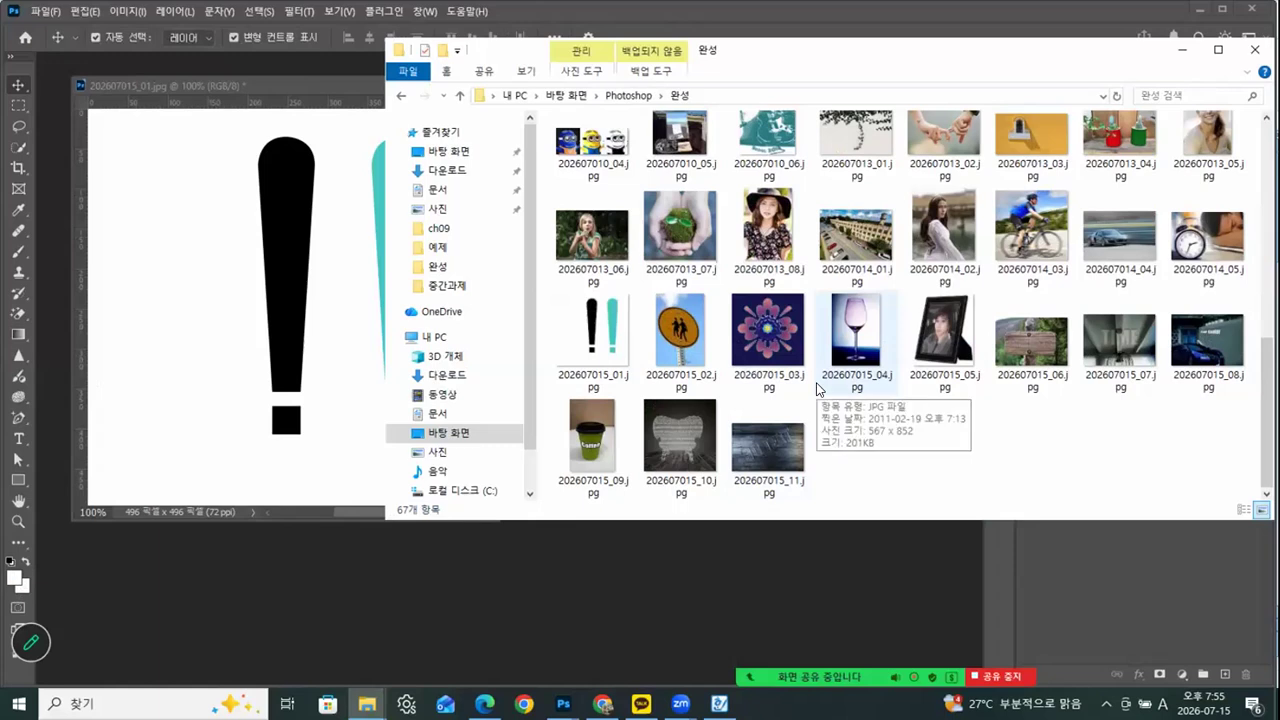
{"action": "left_click_drag", "start_coordinate": [592, 328], "coordinate": [462, 533]}
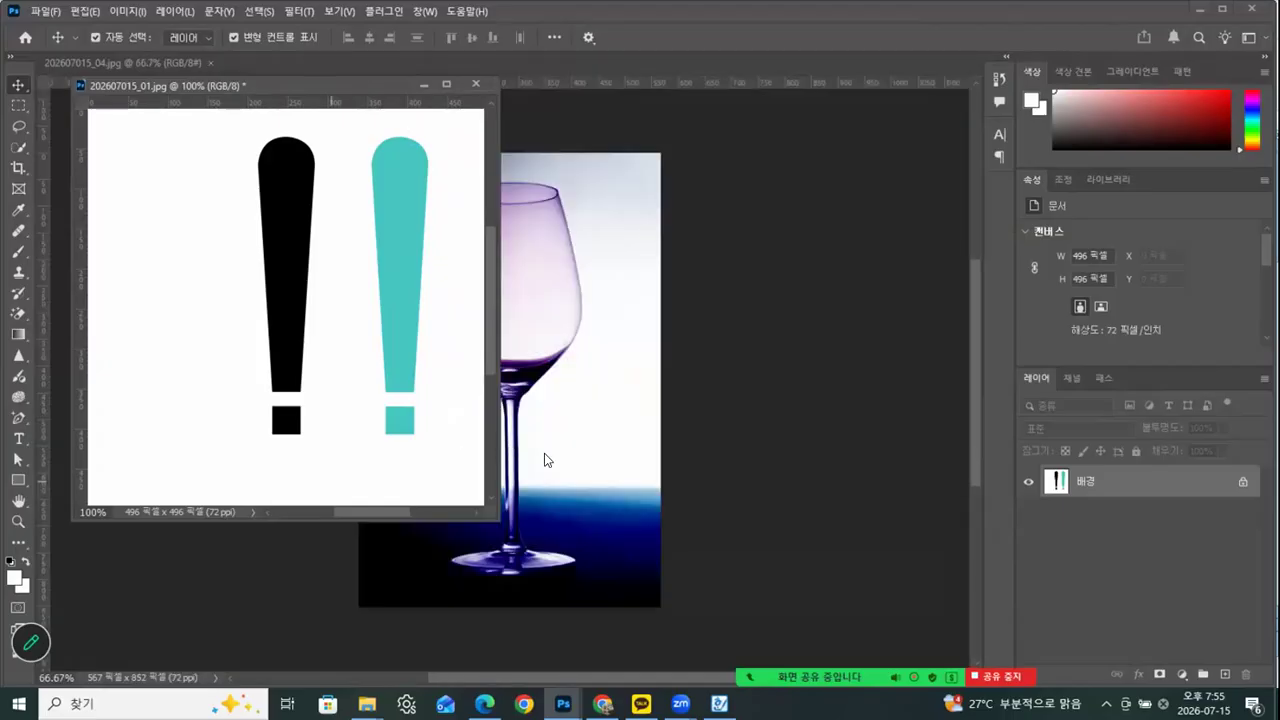
{"action": "left_click_drag", "start_coordinate": [173, 62], "coordinate": [734, 88]}
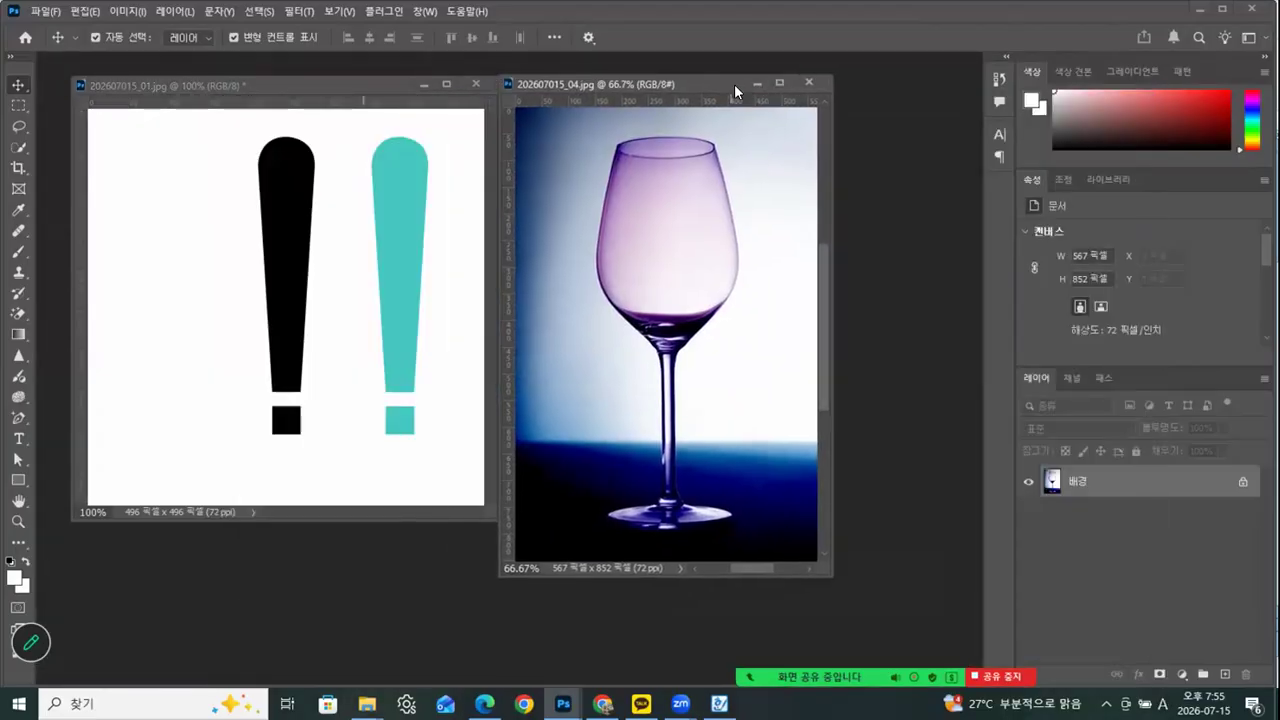
Reduce the exclamation mark image to 50% and the wine glass image to 33.33%, and arrange their windows side by side
{"action": "left_click", "coordinate": [368, 82]}
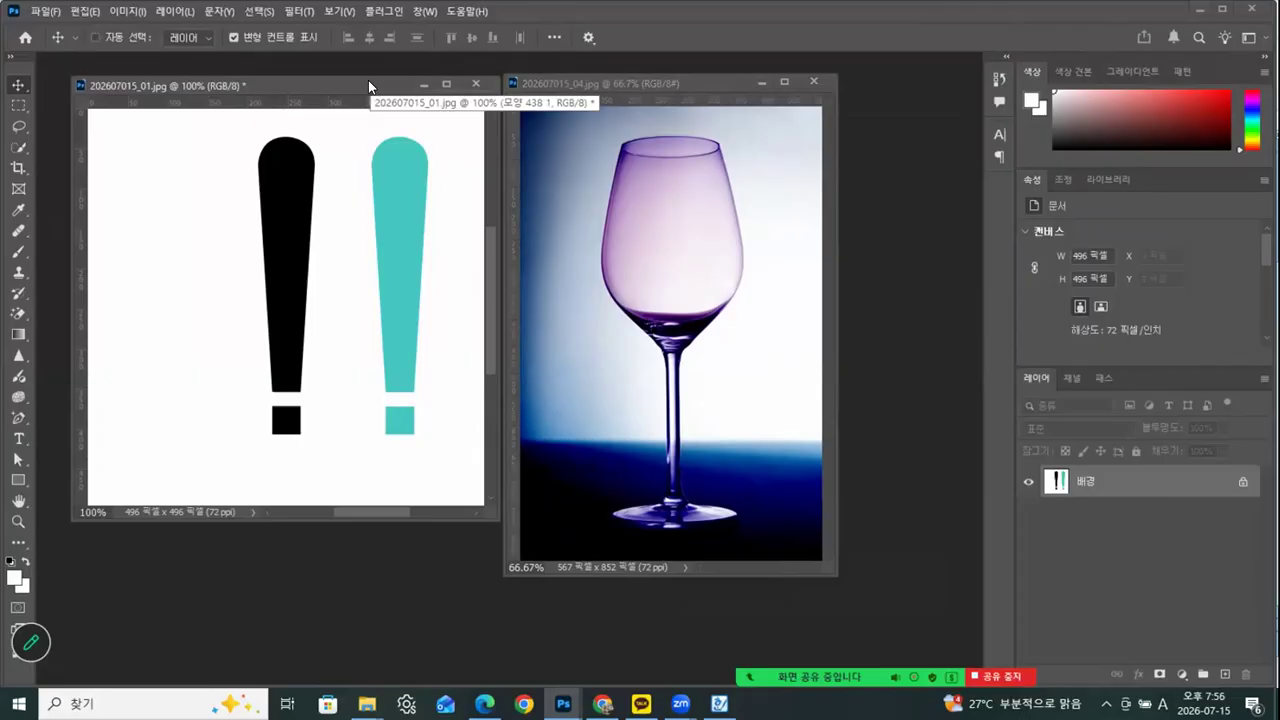
{"action": "key", "text": "ctrl+minus"}
{"action": "key", "text": "ctrl+minus"}
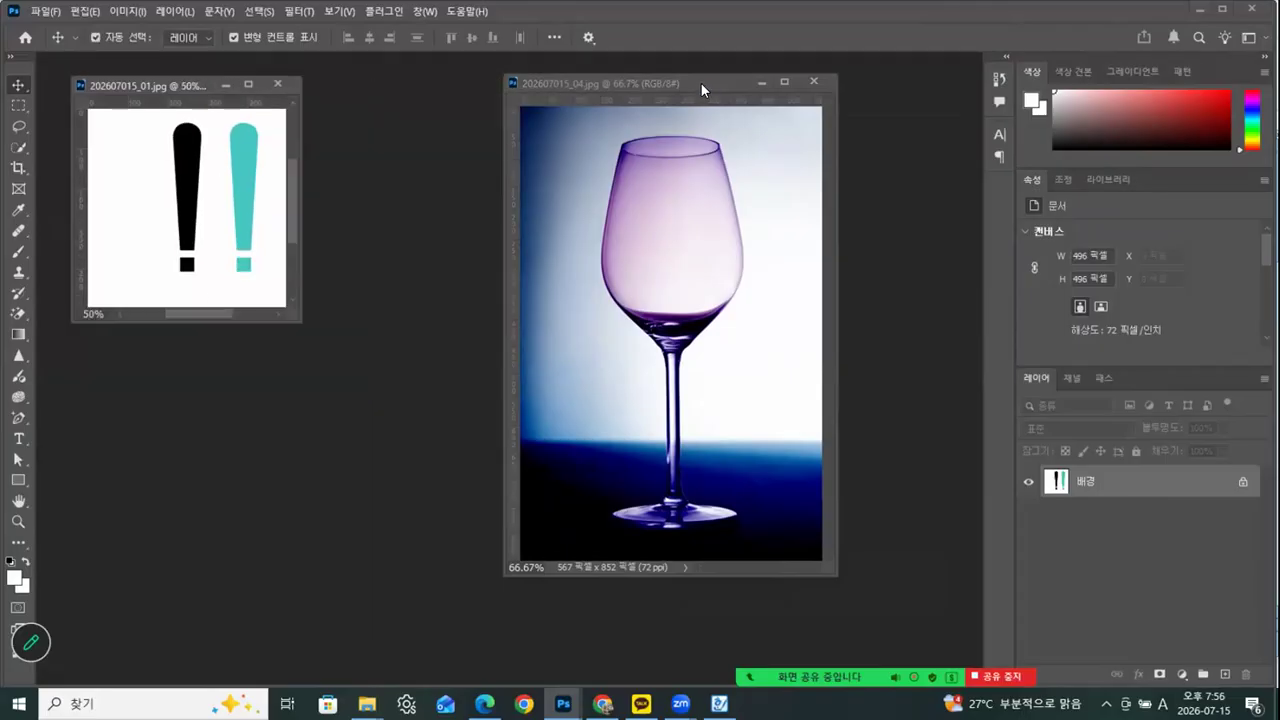
{"action": "left_click", "coordinate": [701, 84]}
{"action": "key", "text": "ctrl+minus"}
{"action": "key", "text": "ctrl+minus"}
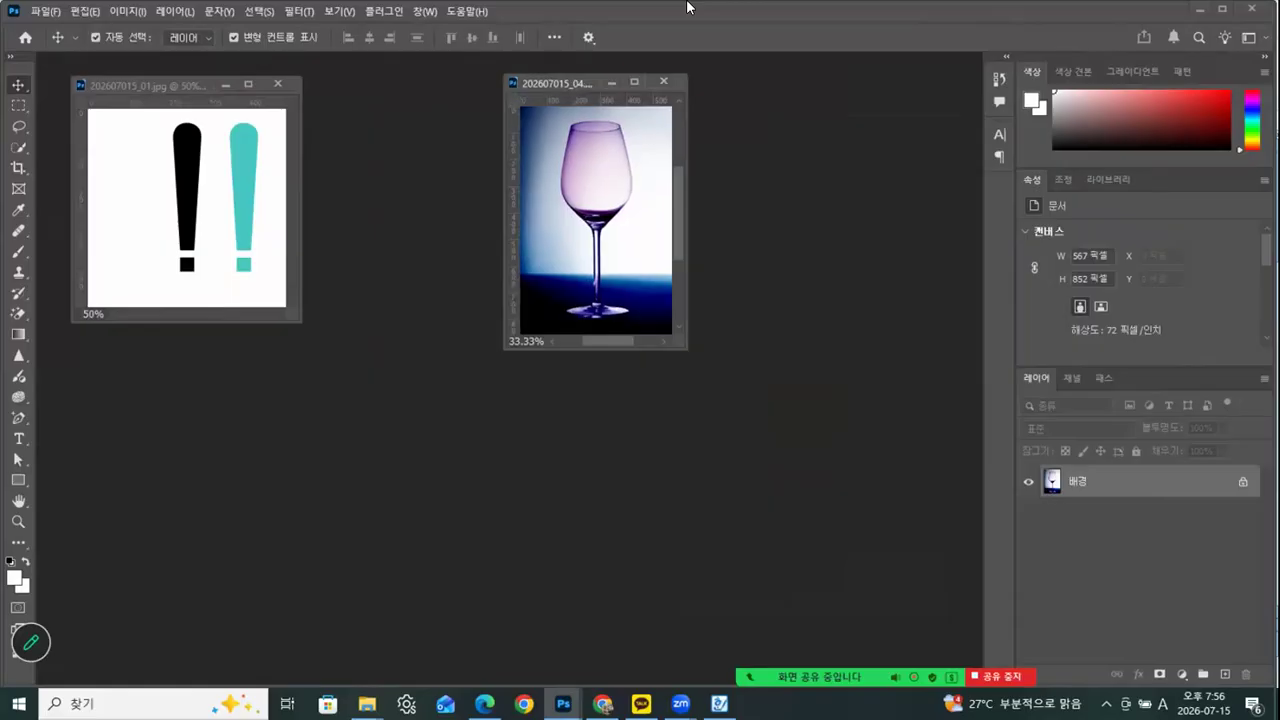
{"action": "left_click_drag", "start_coordinate": [585, 82], "coordinate": [393, 75]}
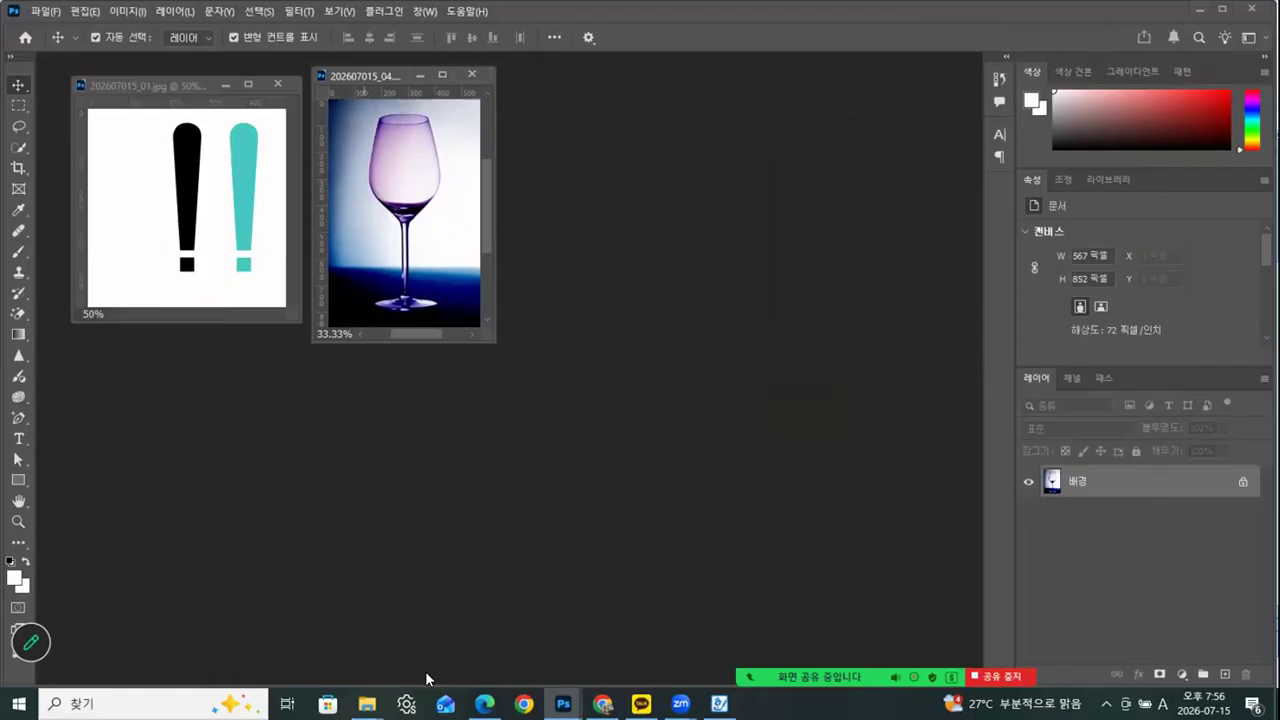
Open 202607015_05.jpg from the 완성 folder in a floating window beside the wine glass and reduce it to 33.33%
{"action": "mouse_move", "coordinate": [367, 703]}
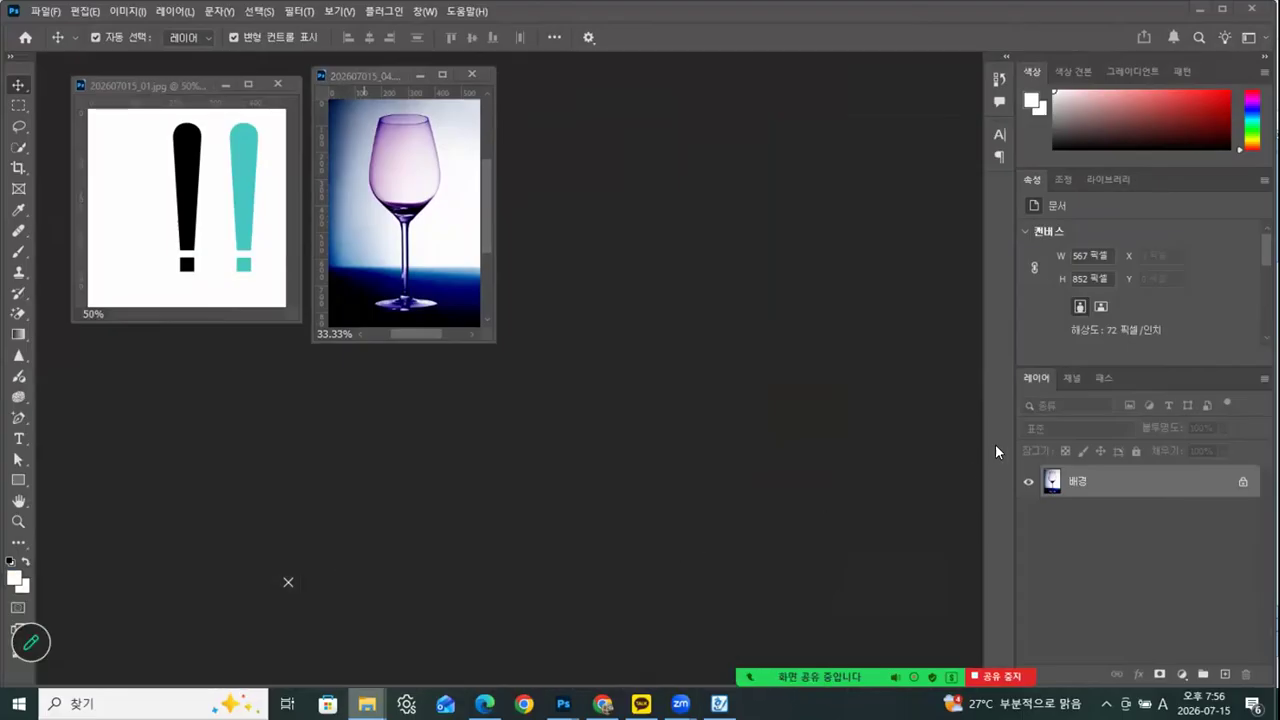
{"action": "key", "text": "alt+Tab"}
{"action": "left_click", "coordinate": [940, 338]}
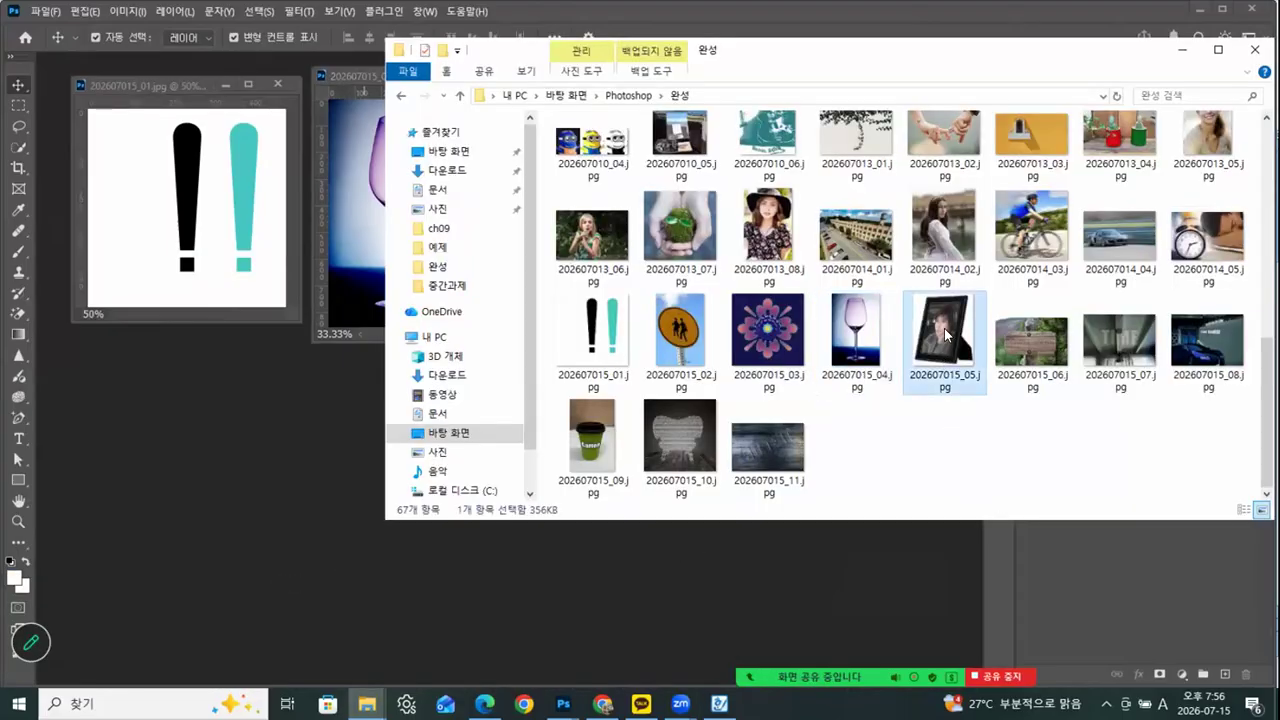
{"action": "left_click_drag", "start_coordinate": [557, 478], "coordinate": [240, 520]}
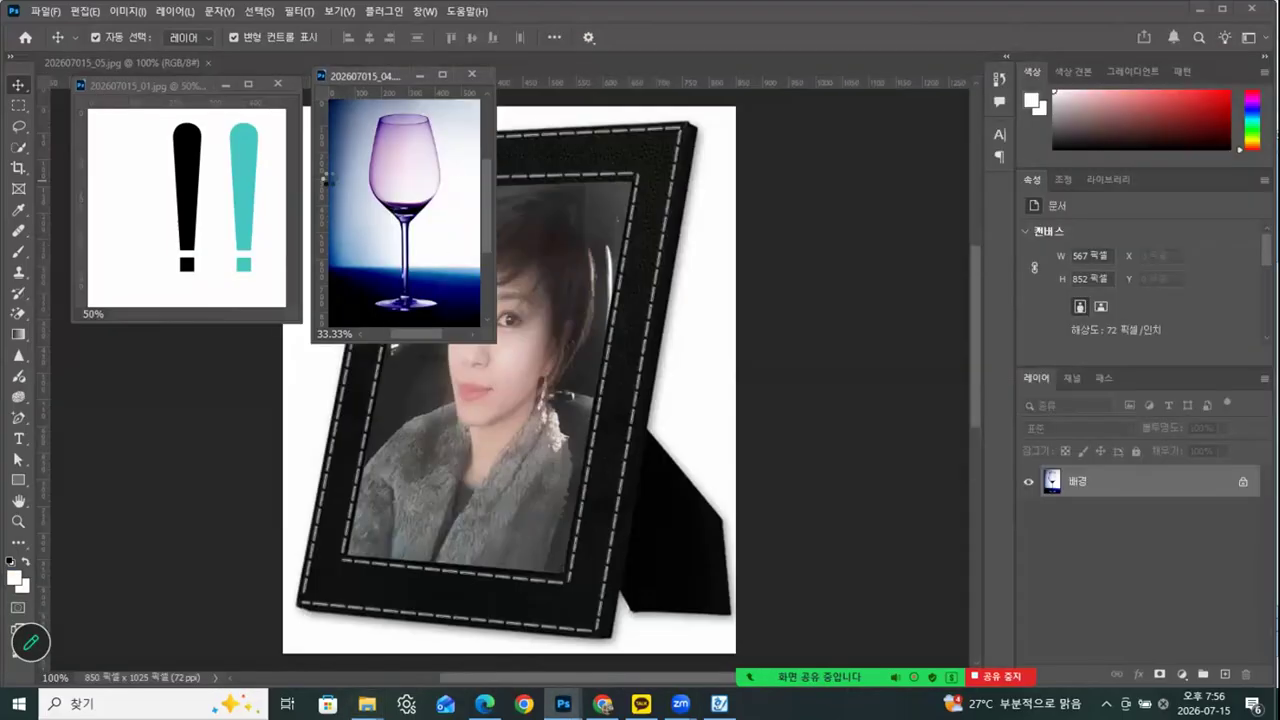
{"action": "left_click_drag", "start_coordinate": [195, 58], "coordinate": [334, 145]}
{"action": "left_click_drag", "start_coordinate": [481, 147], "coordinate": [830, 97]}
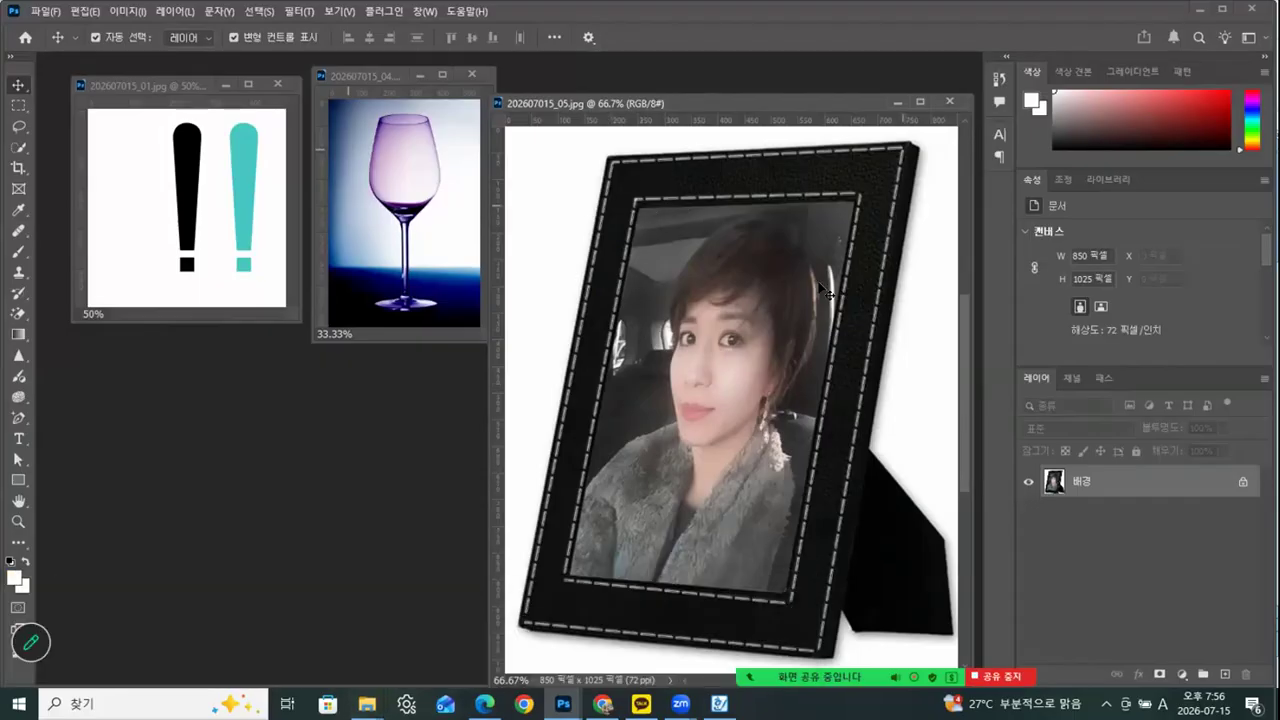
{"action": "left_click_drag", "start_coordinate": [809, 98], "coordinate": [820, 74]}
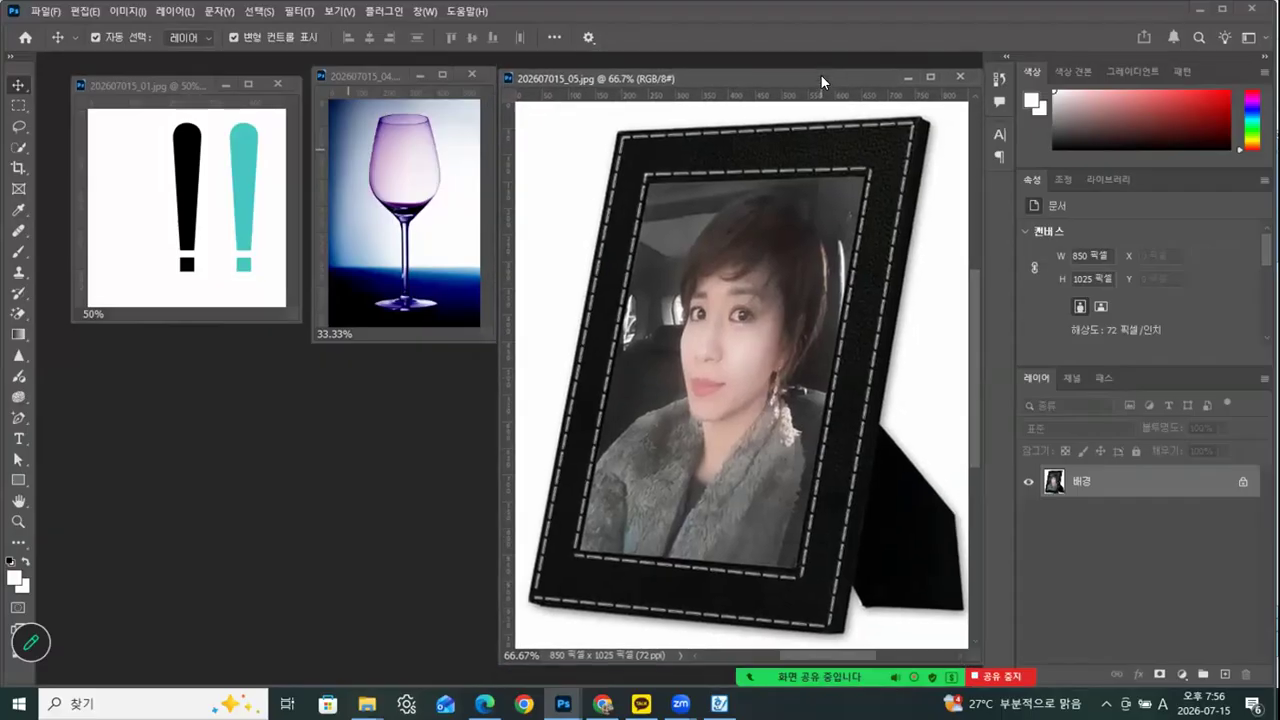
{"action": "key", "text": "ctrl+minus"}
{"action": "key", "text": "ctrl+minus"}
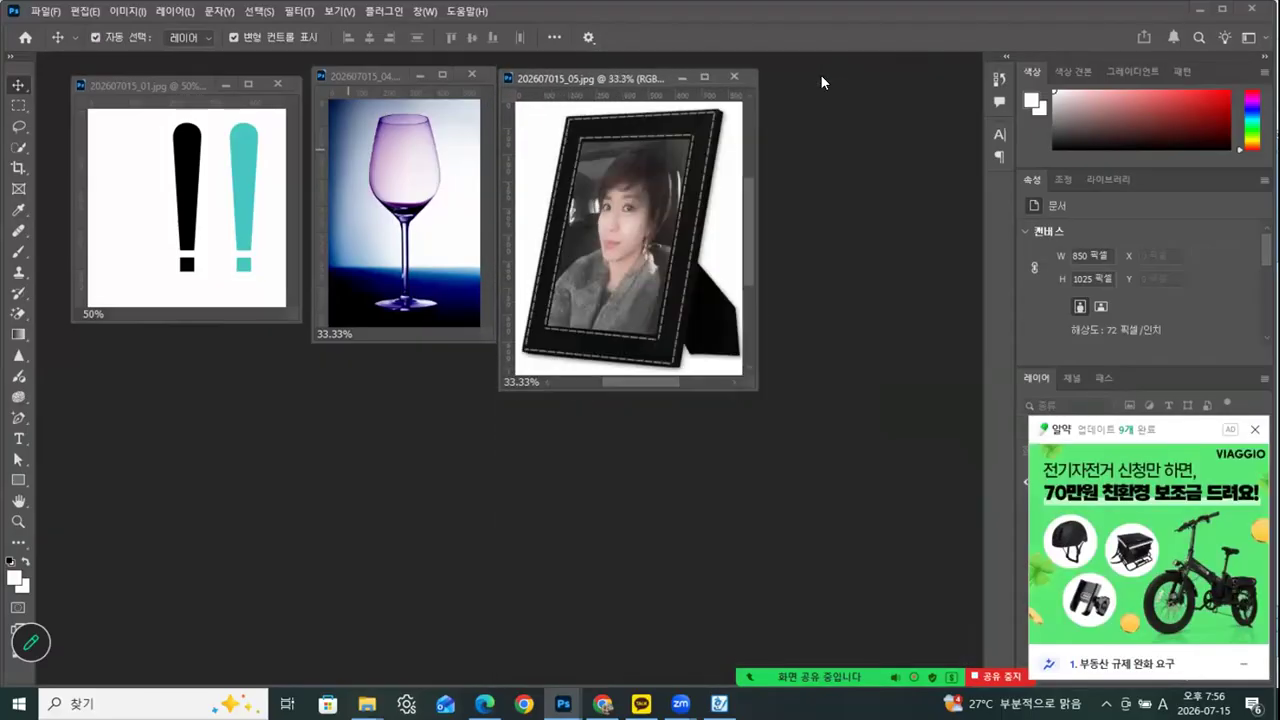
{"action": "left_click", "coordinate": [1254, 432]}
Open 202607015_06.jpg from the 완성 folder in a floating window, reduce it to 50%, and place it below the exclamation mark and wine glass
{"action": "mouse_move", "coordinate": [367, 703]}
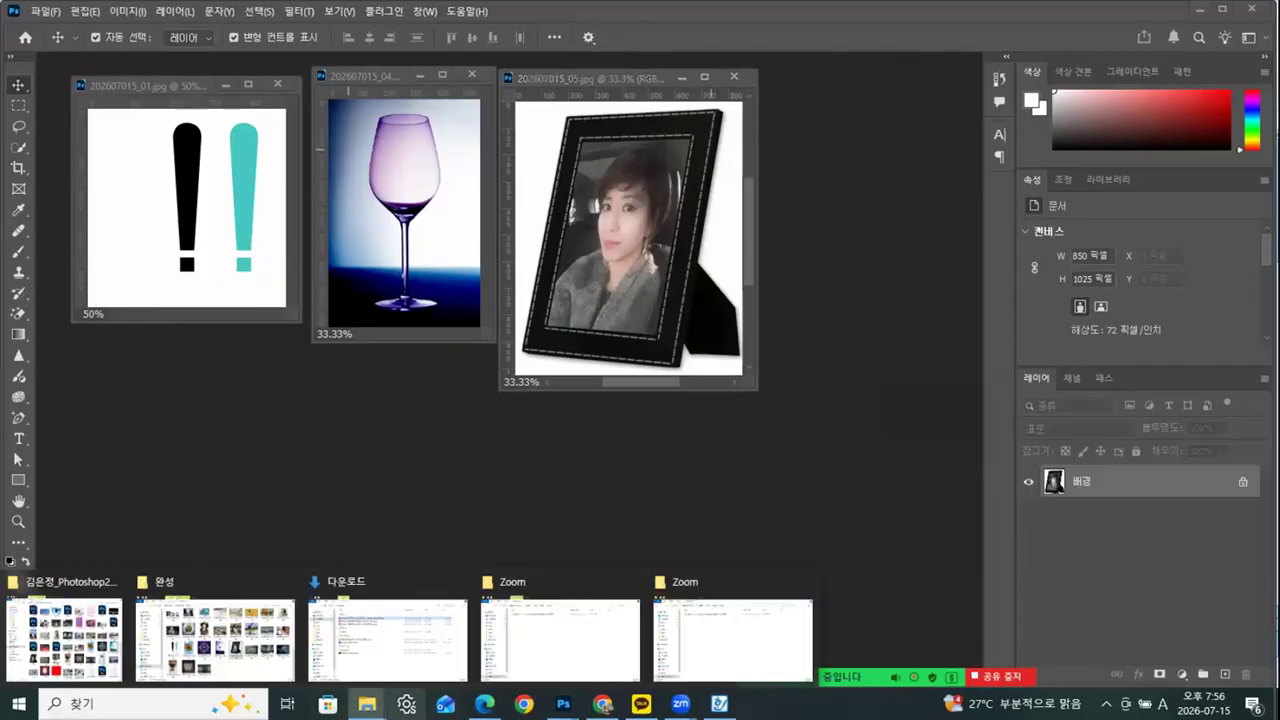
{"action": "left_click", "coordinate": [215, 635]}
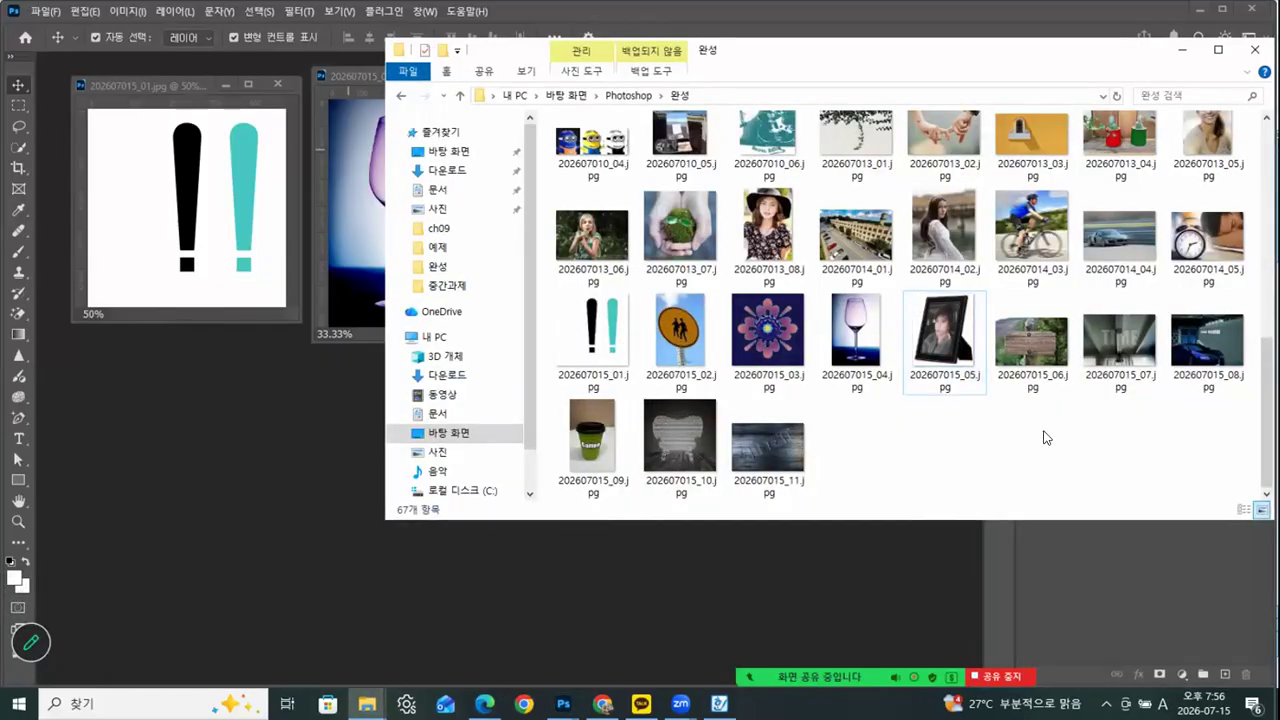
{"action": "left_click_drag", "start_coordinate": [1029, 338], "coordinate": [681, 615]}
{"action": "left_click_drag", "start_coordinate": [157, 56], "coordinate": [324, 213]}
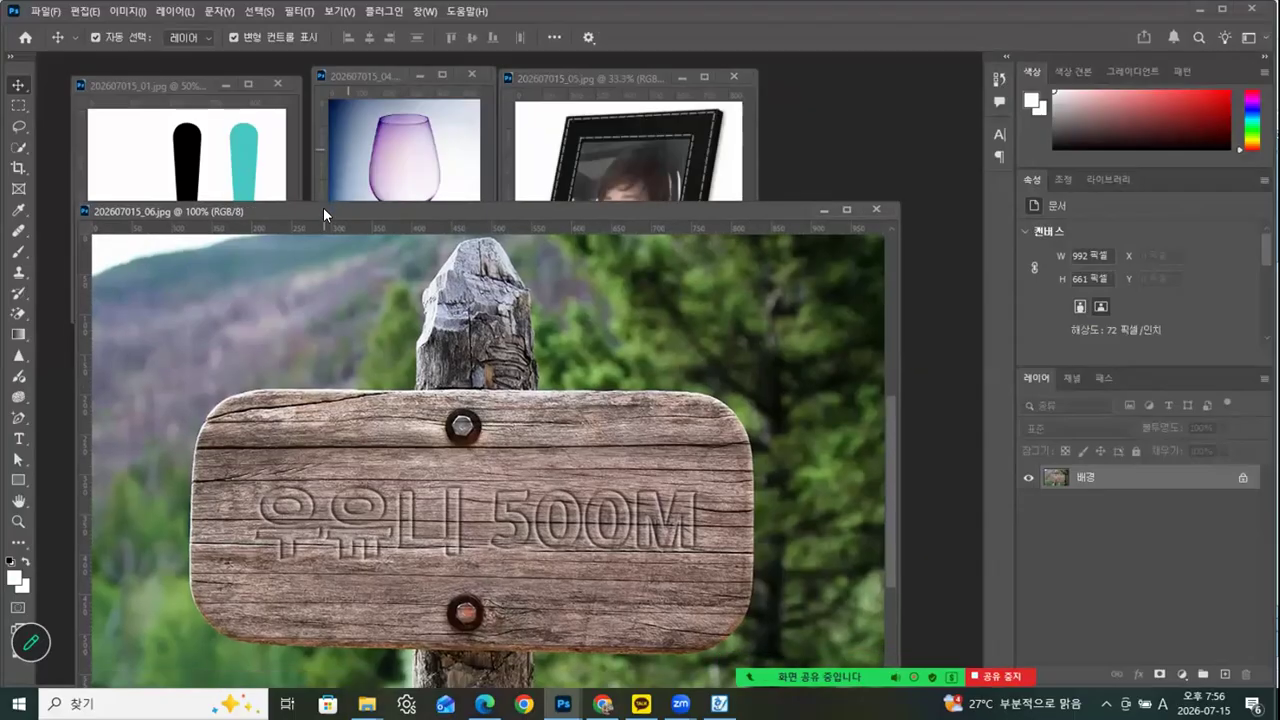
{"action": "key", "text": "ctrl+minus"}
{"action": "key", "text": "ctrl+minus"}
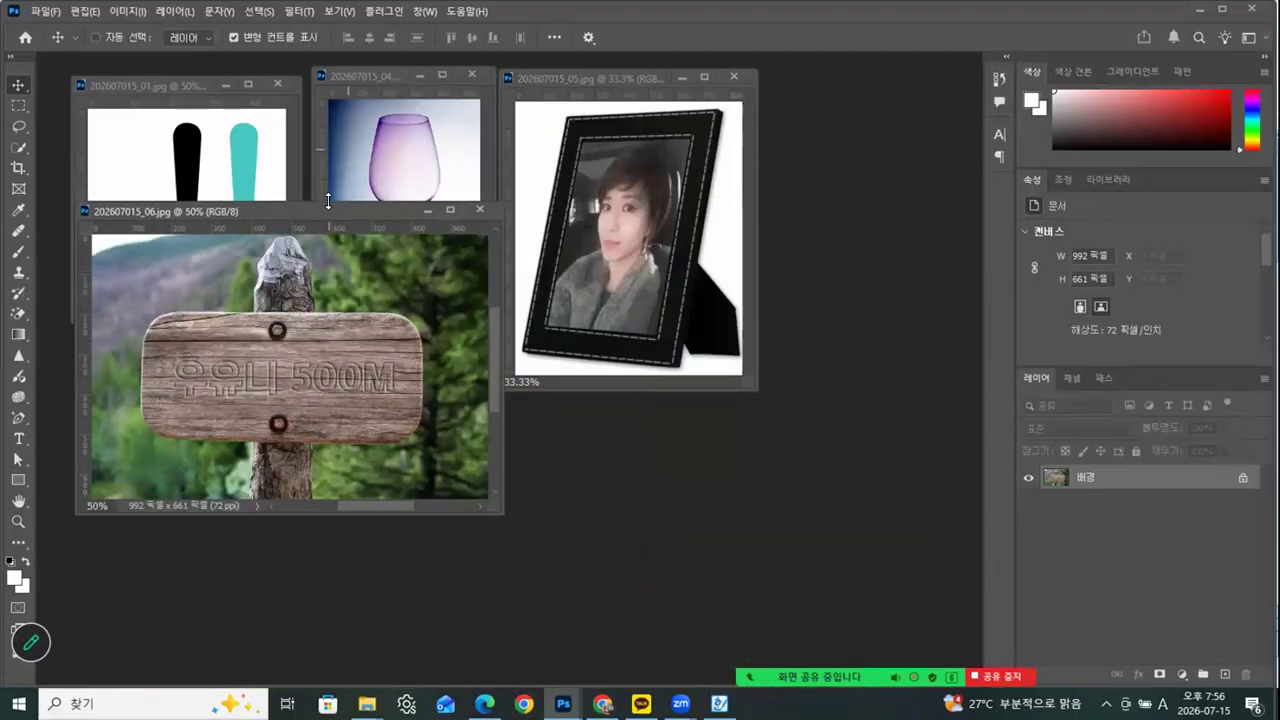
{"action": "left_click_drag", "start_coordinate": [339, 210], "coordinate": [333, 329]}
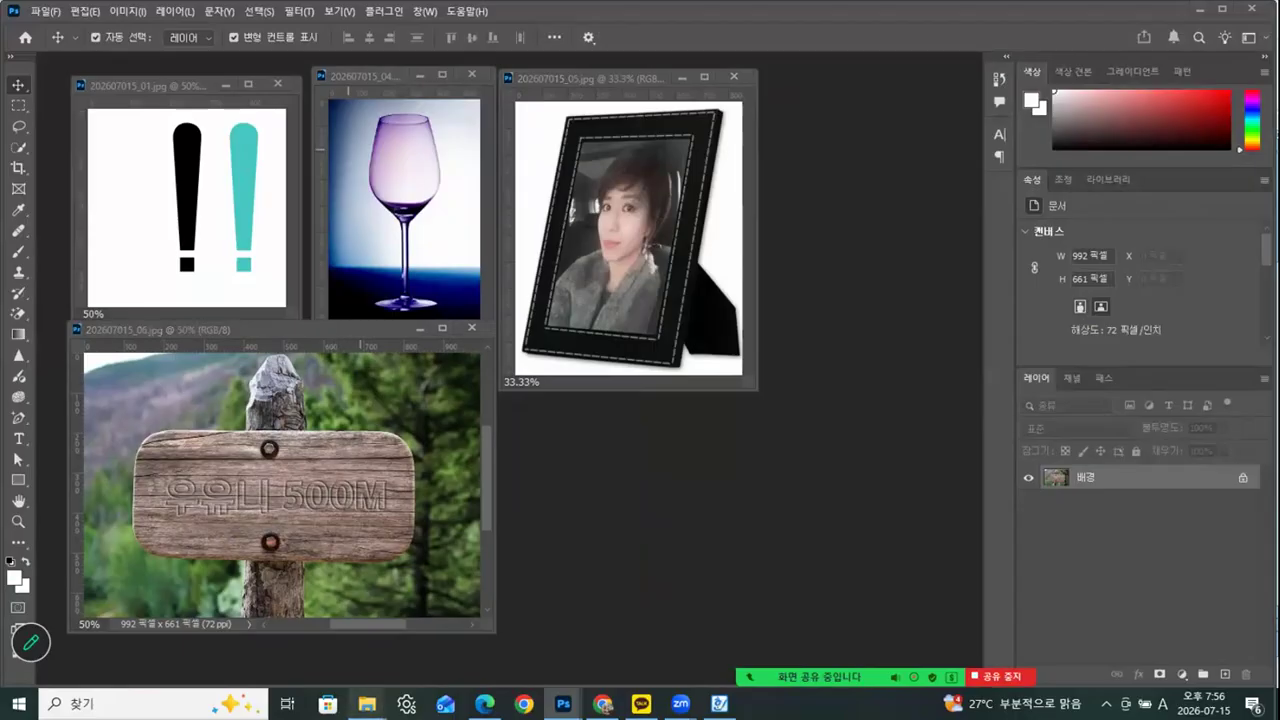
Open 202607015_09.jpg and 202607015_11.jpg together from the 완성 folder in Photoshop
{"action": "mouse_move", "coordinate": [371, 690]}
{"action": "left_click", "coordinate": [250, 668]}
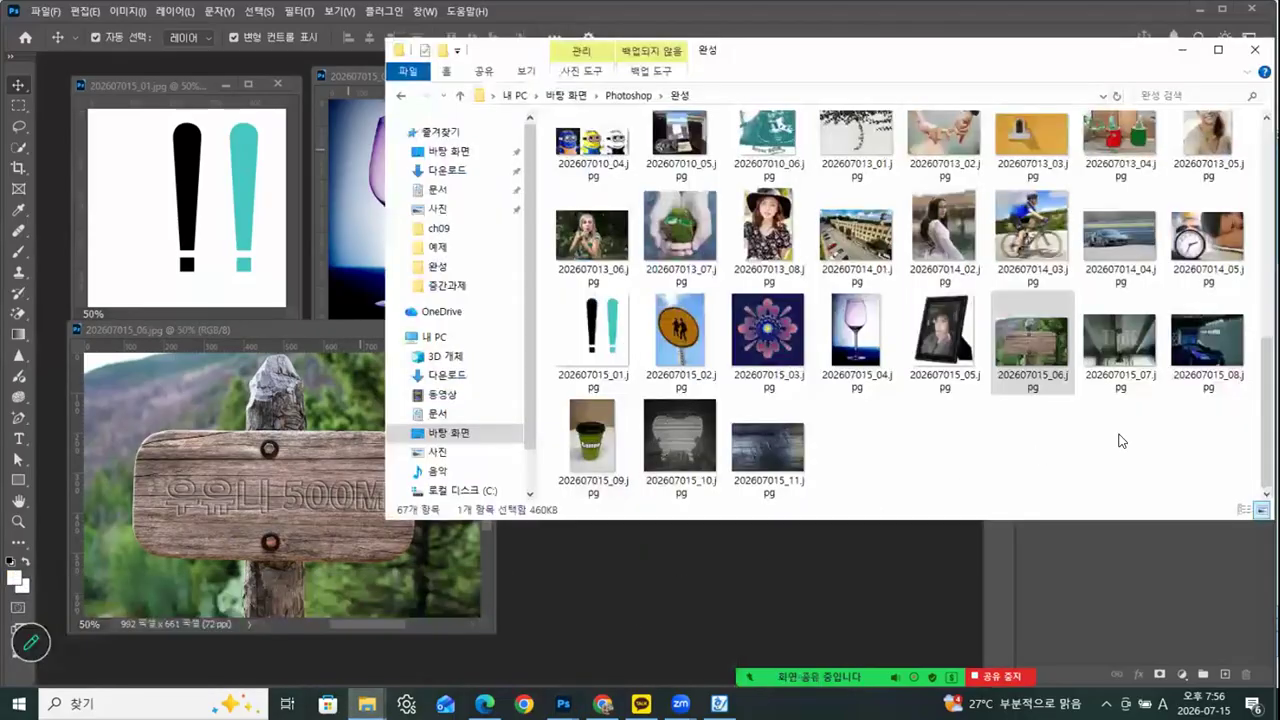
{"action": "left_click", "coordinate": [594, 460]}
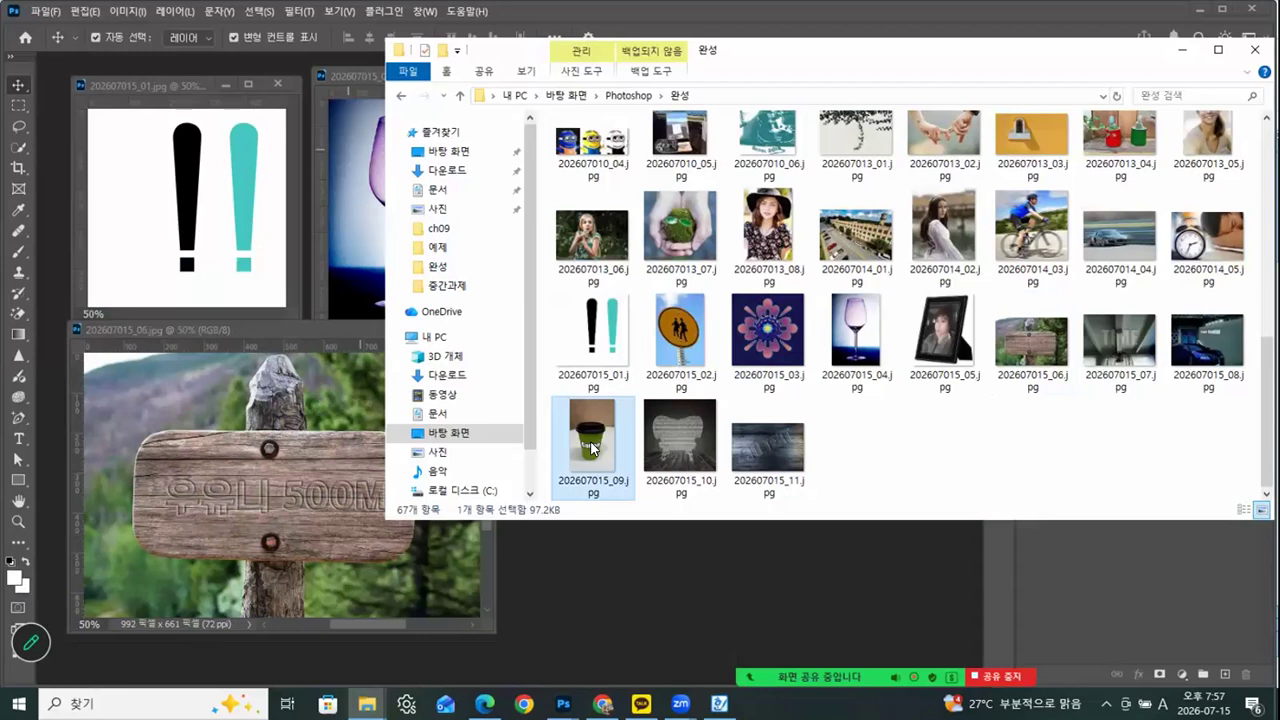
{"action": "left_click", "coordinate": [799, 447], "text": "ctrl"}
{"action": "left_click_drag", "start_coordinate": [578, 444], "coordinate": [633, 599]}
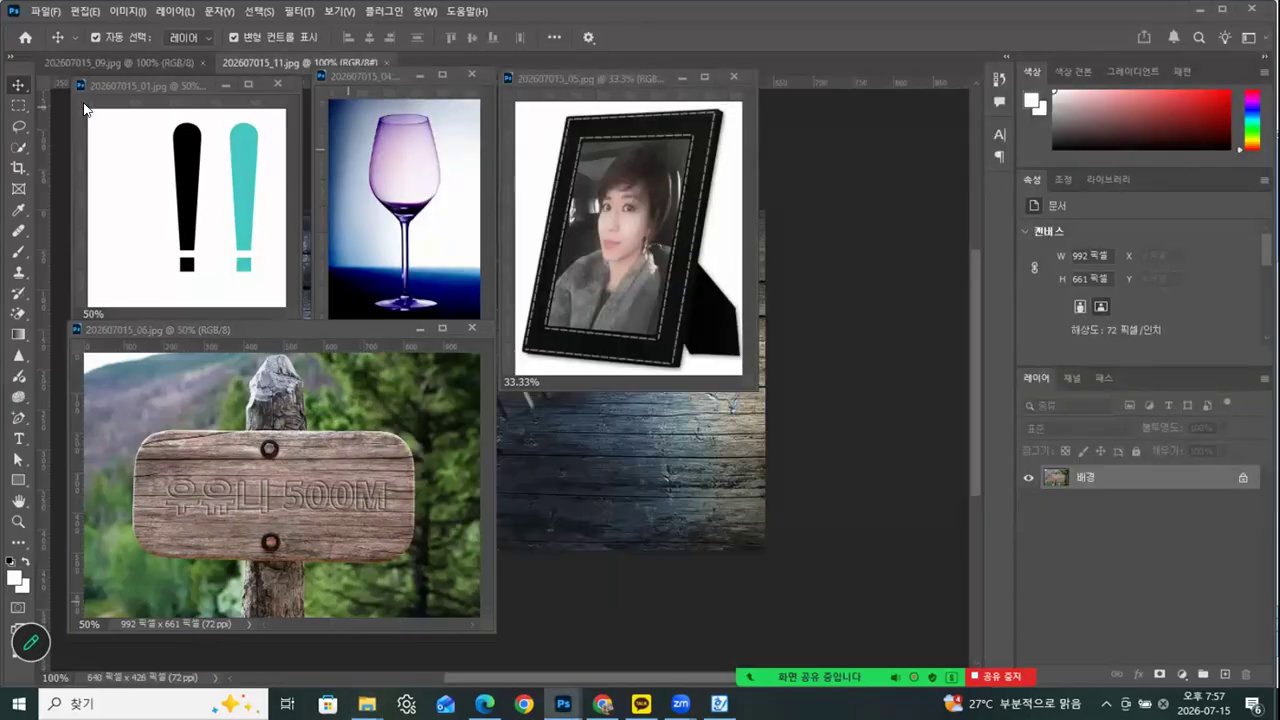
Float 202607015_11.jpg in its own window, reduce it to 50%, and move it clear of the picture frame image
{"action": "left_click_drag", "start_coordinate": [275, 58], "coordinate": [441, 314]}
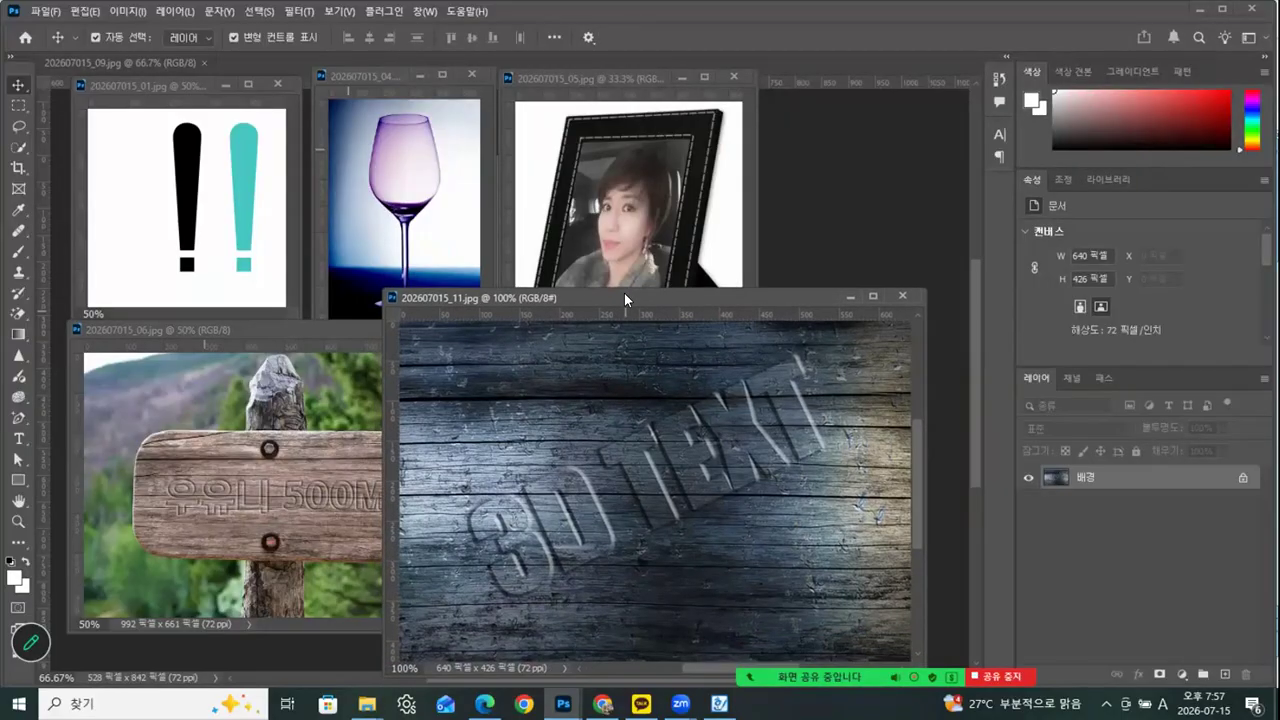
{"action": "key", "text": "ctrl+minus"}
{"action": "key", "text": "ctrl+minus"}
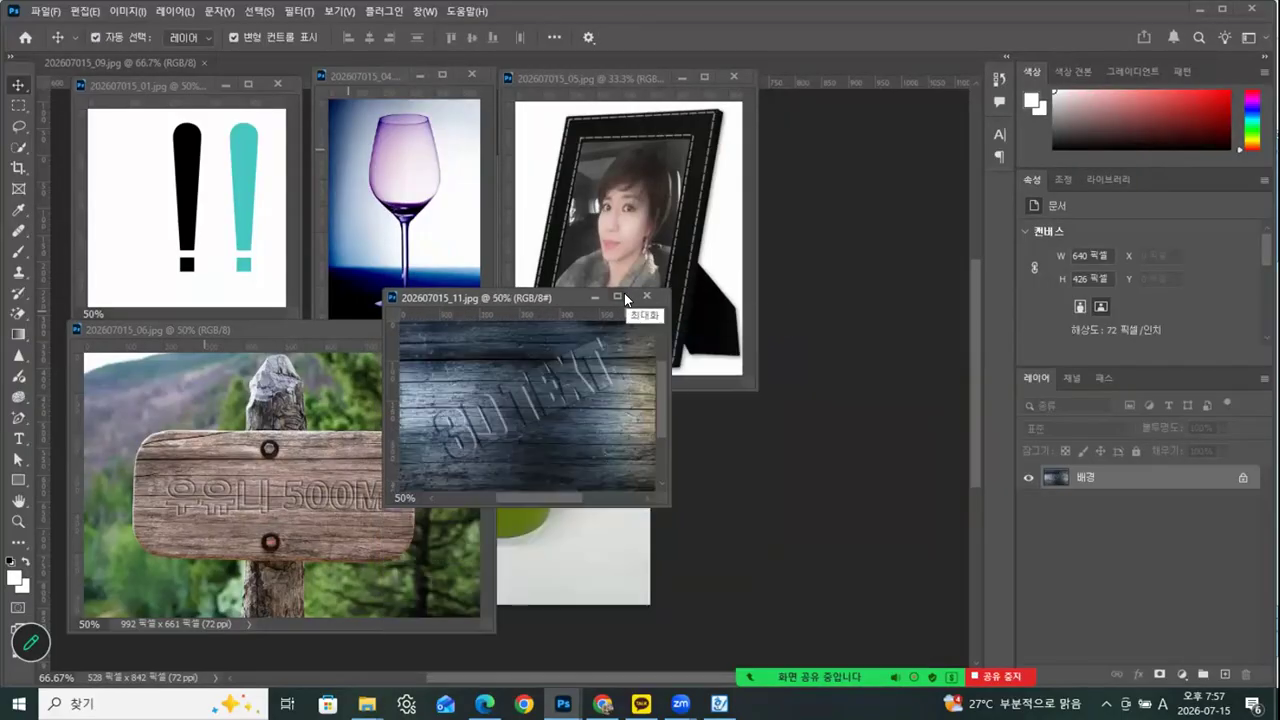
{"action": "left_click_drag", "start_coordinate": [556, 293], "coordinate": [778, 377]}
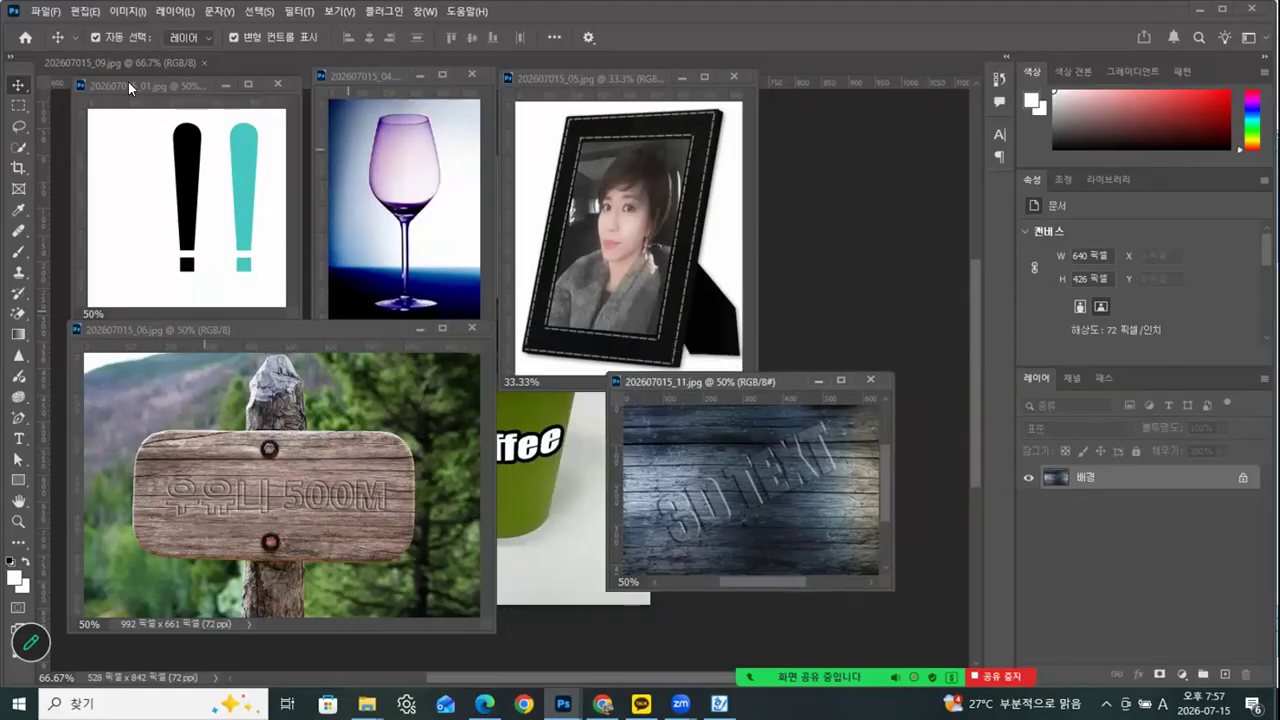
Float 202607015_09.jpg at 33.33% beside the picture frame image, and move the 3D TEXT window directly below the frame
{"action": "left_click_drag", "start_coordinate": [139, 56], "coordinate": [604, 171]}
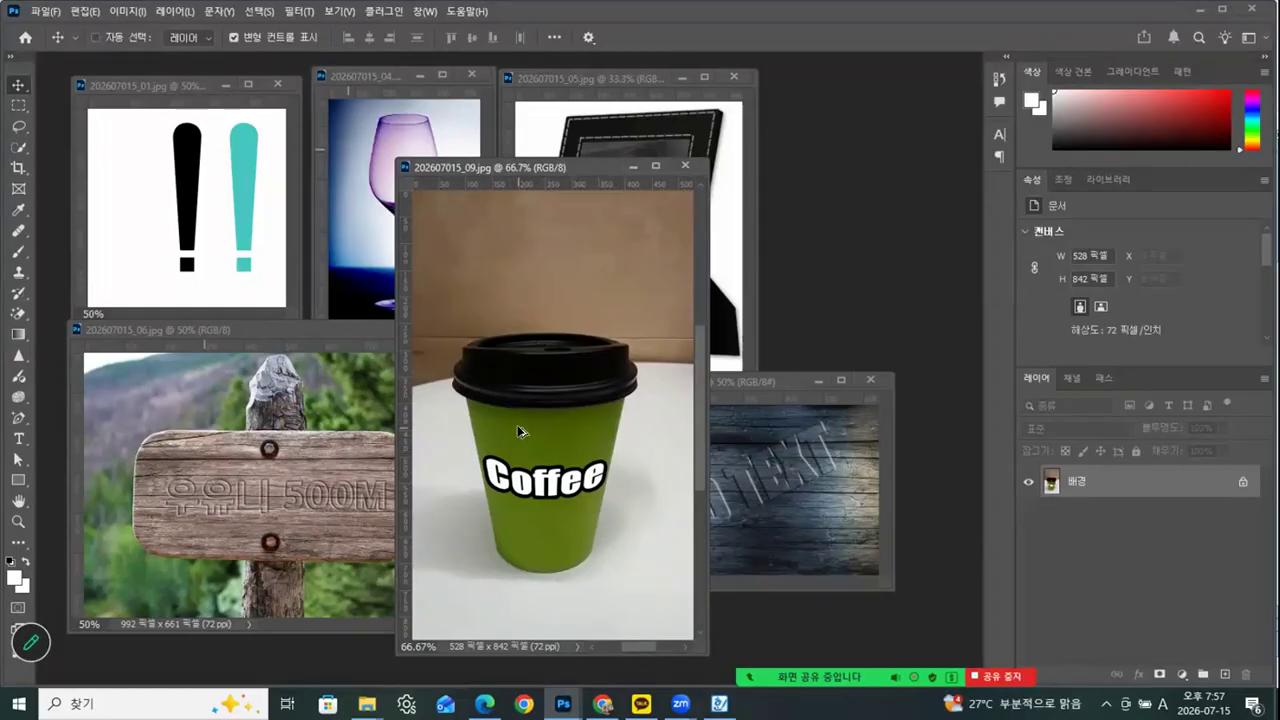
{"action": "key", "text": "ctrl+minus"}
{"action": "key", "text": "ctrl+minus"}
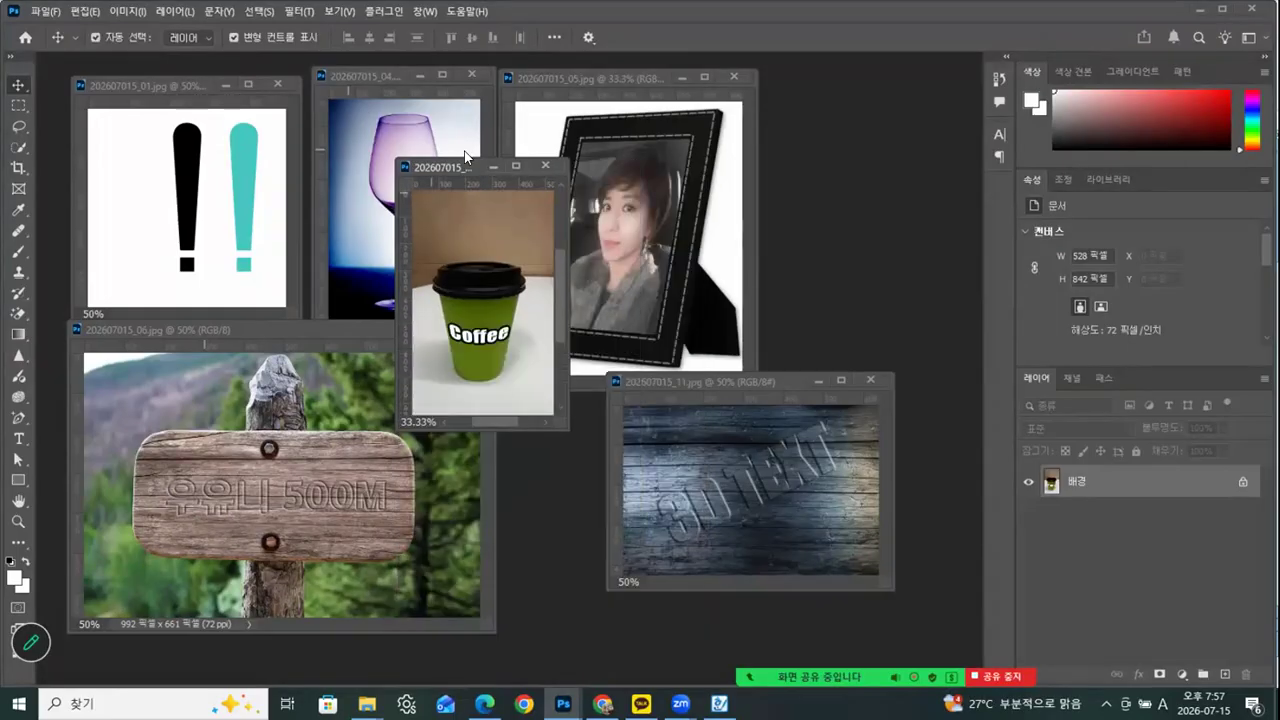
{"action": "left_click_drag", "start_coordinate": [468, 167], "coordinate": [837, 74]}
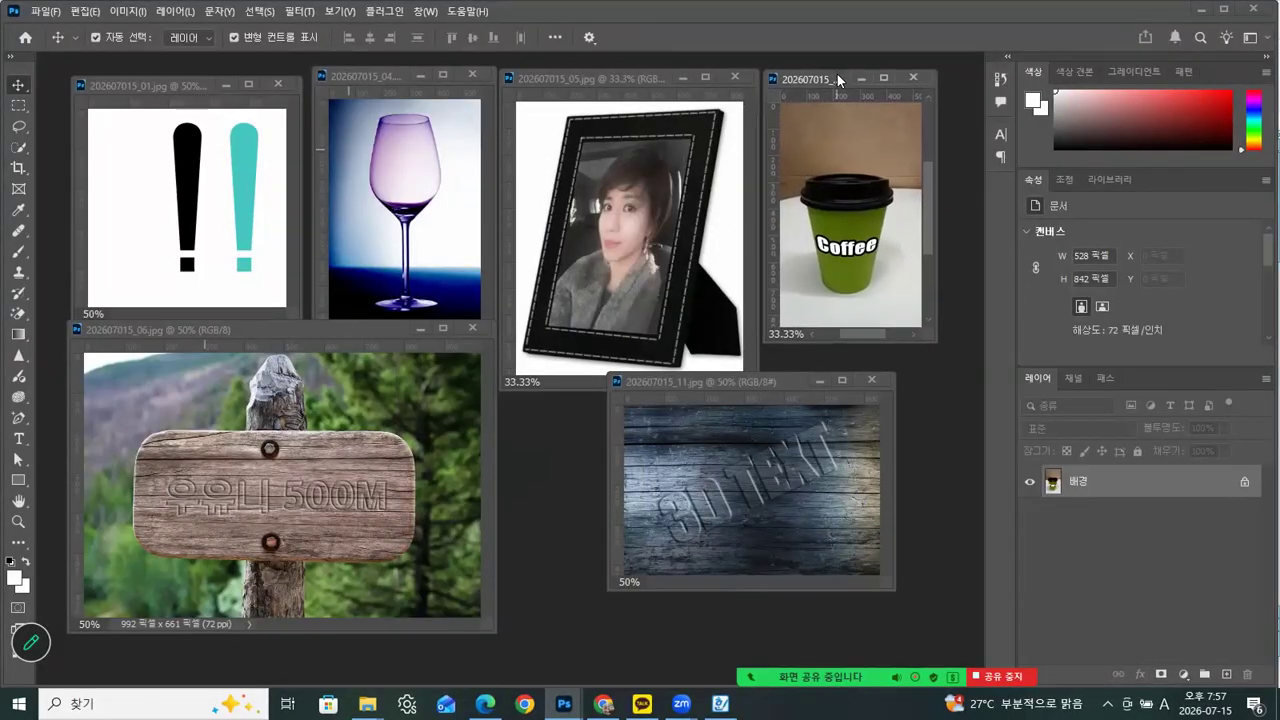
{"action": "left_click_drag", "start_coordinate": [795, 384], "coordinate": [697, 411]}
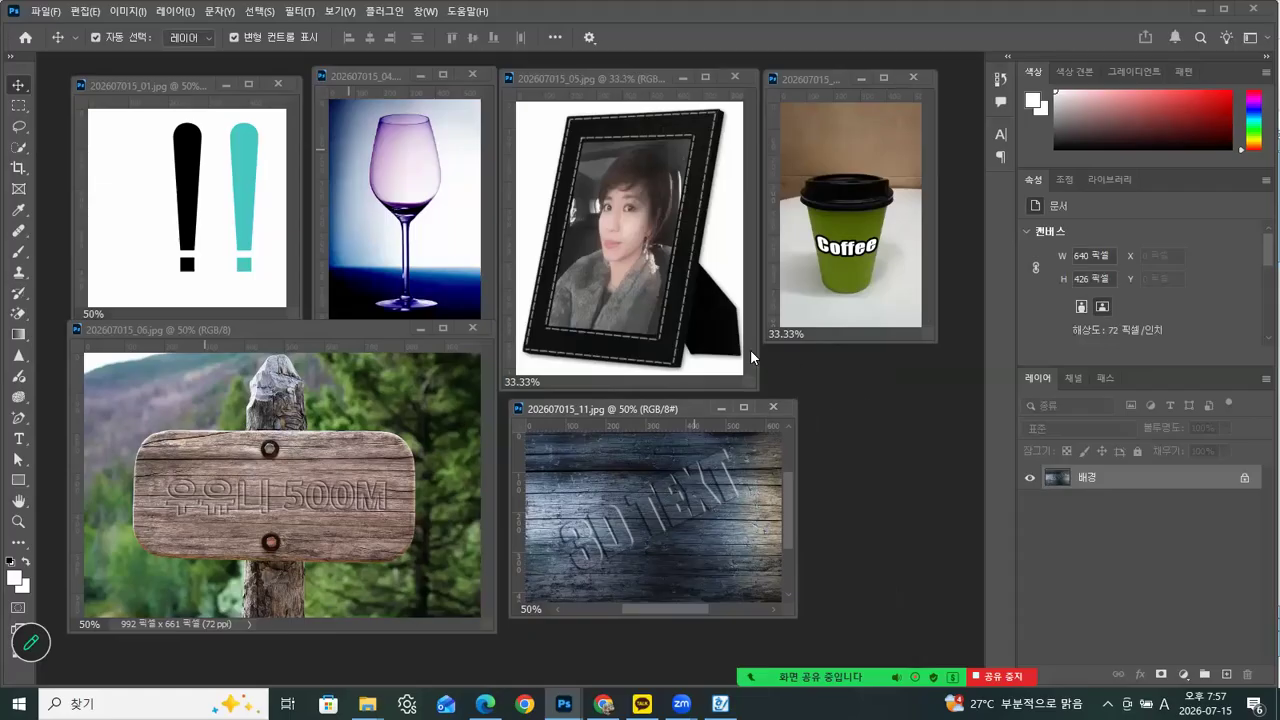
{"action": "mouse_move", "coordinate": [914, 682]}
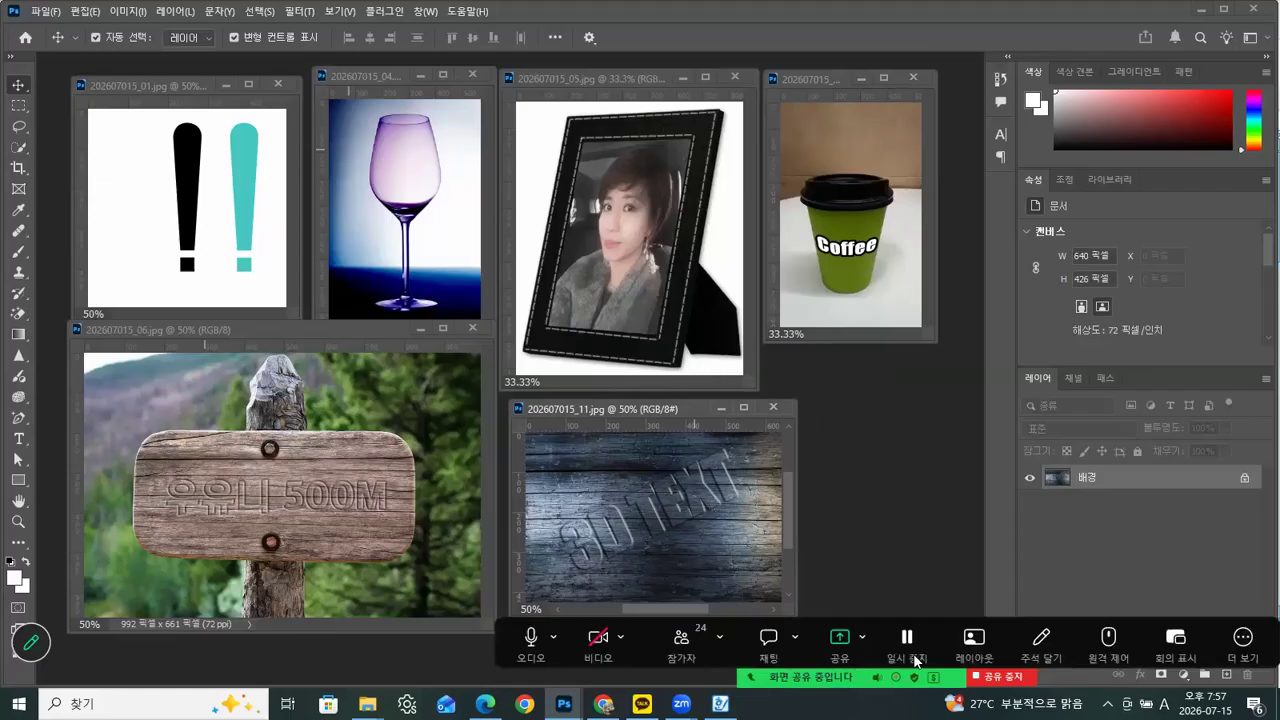
{"action": "left_click", "coordinate": [1243, 640]}
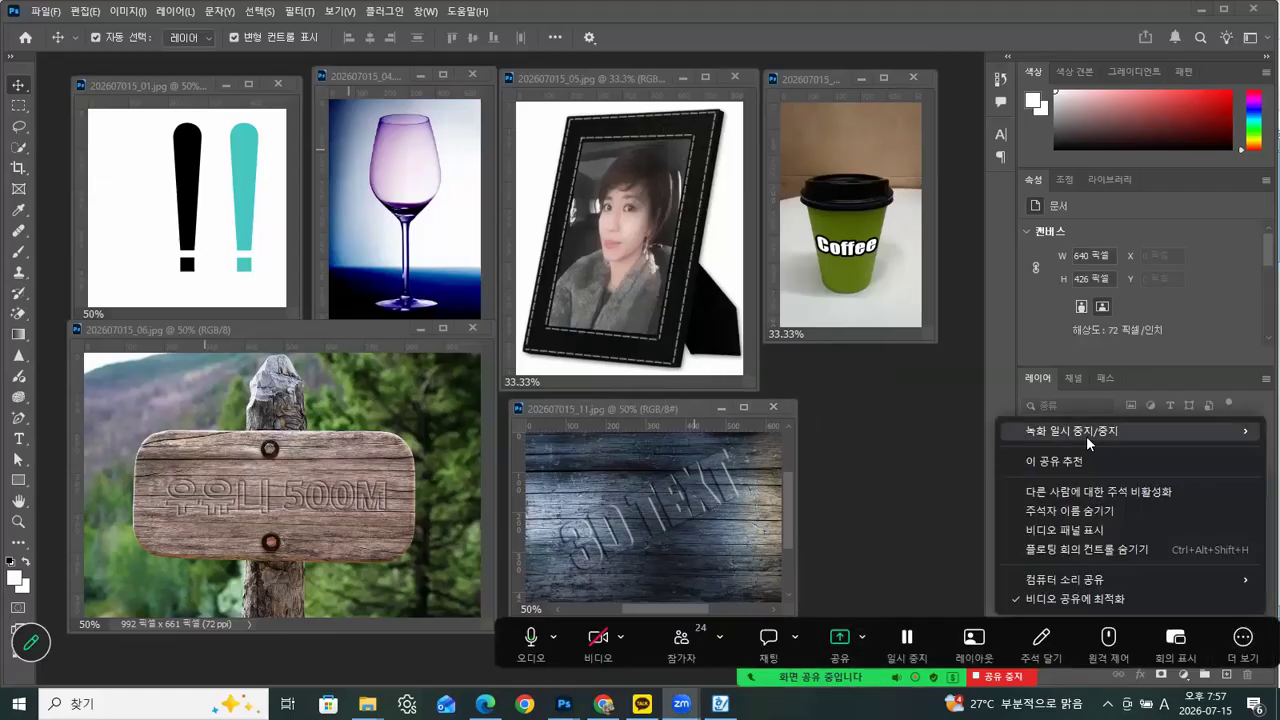